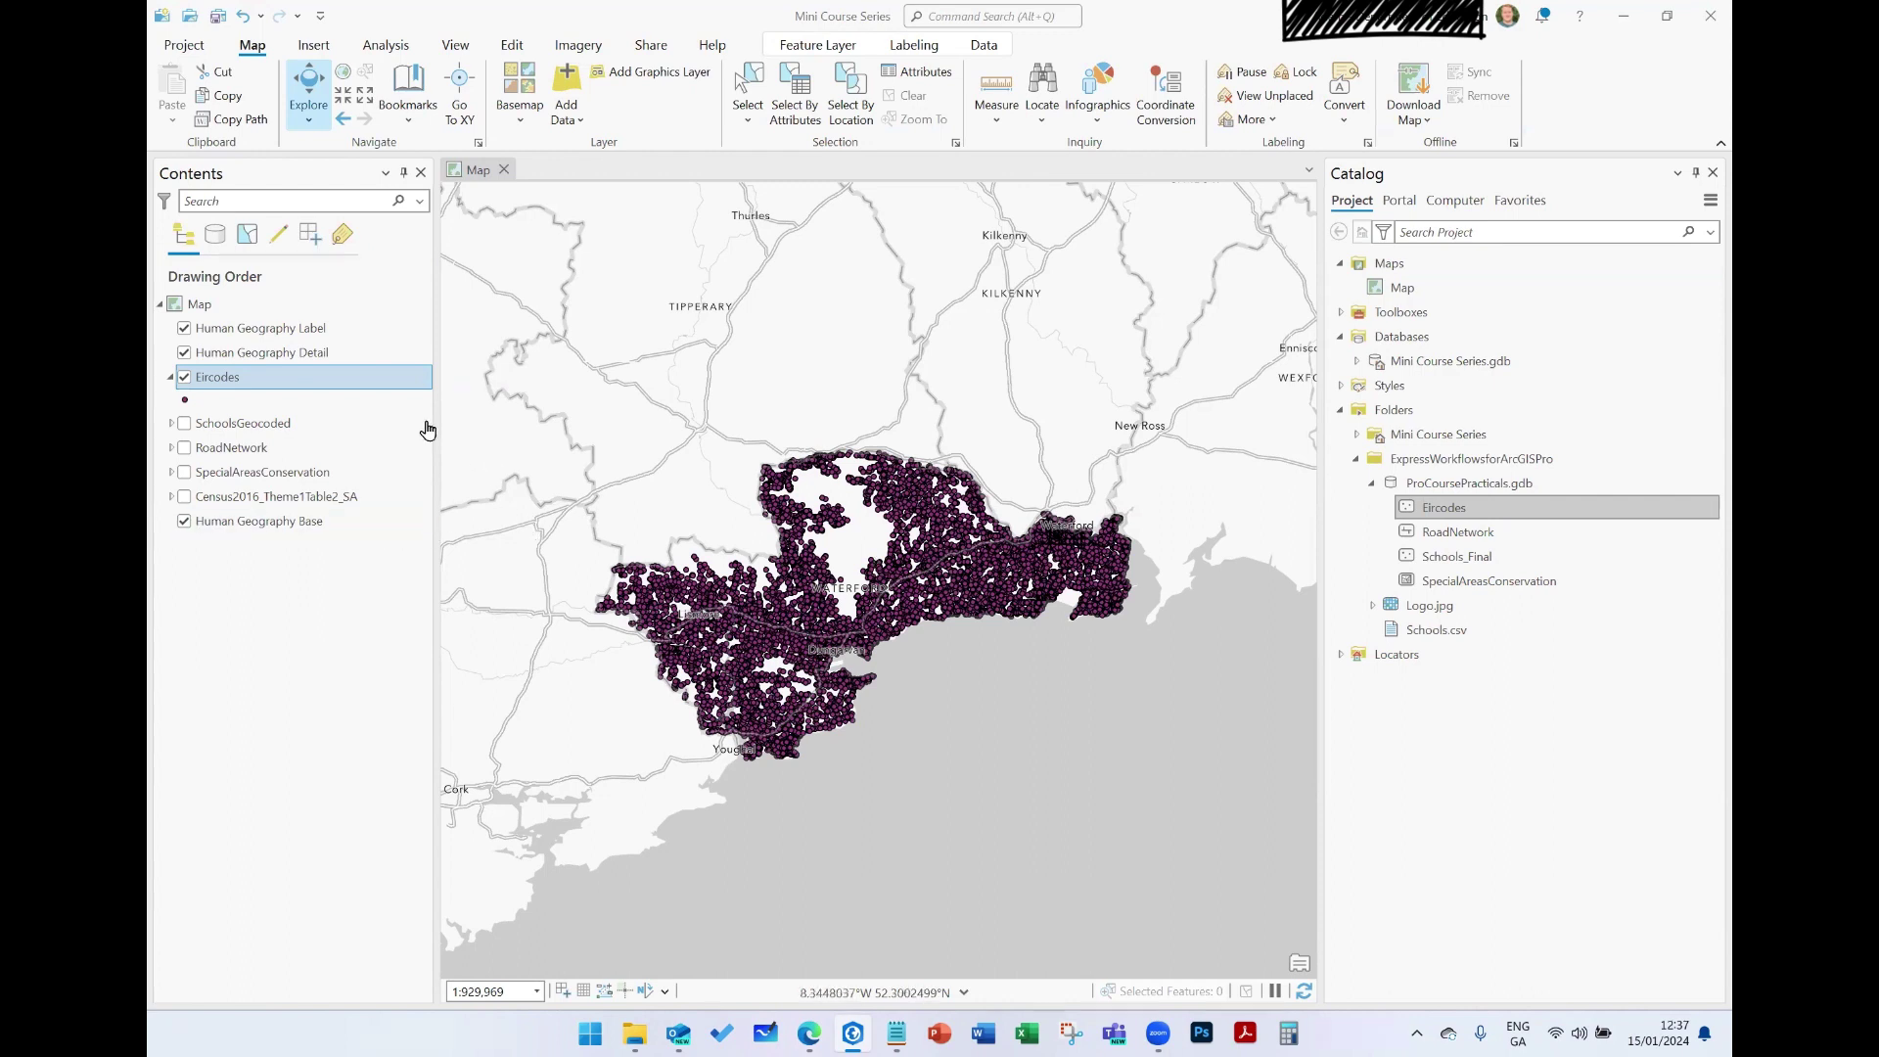
Step: Create a new clause-based definition query, Query 1, on the Eircodes layer
{"action": "double_click", "coordinate": [266, 384]}
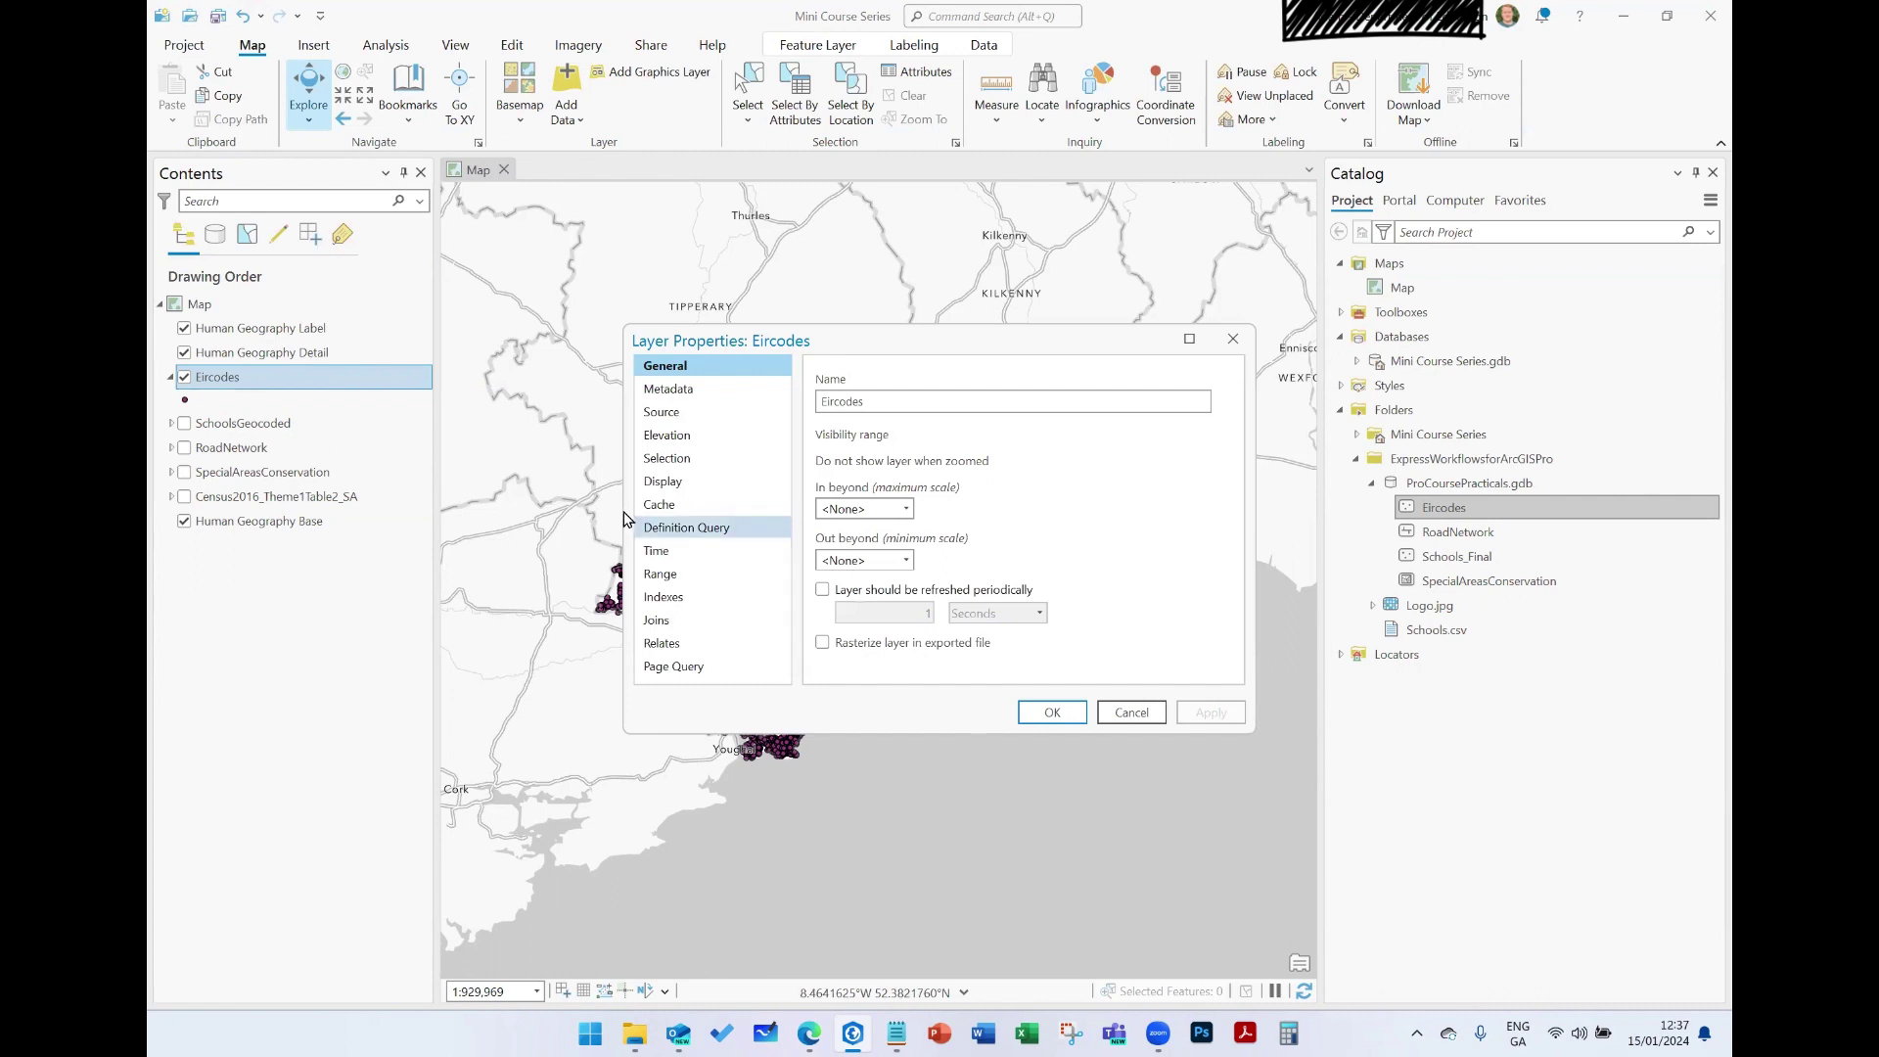
{"action": "left_click", "coordinate": [677, 534]}
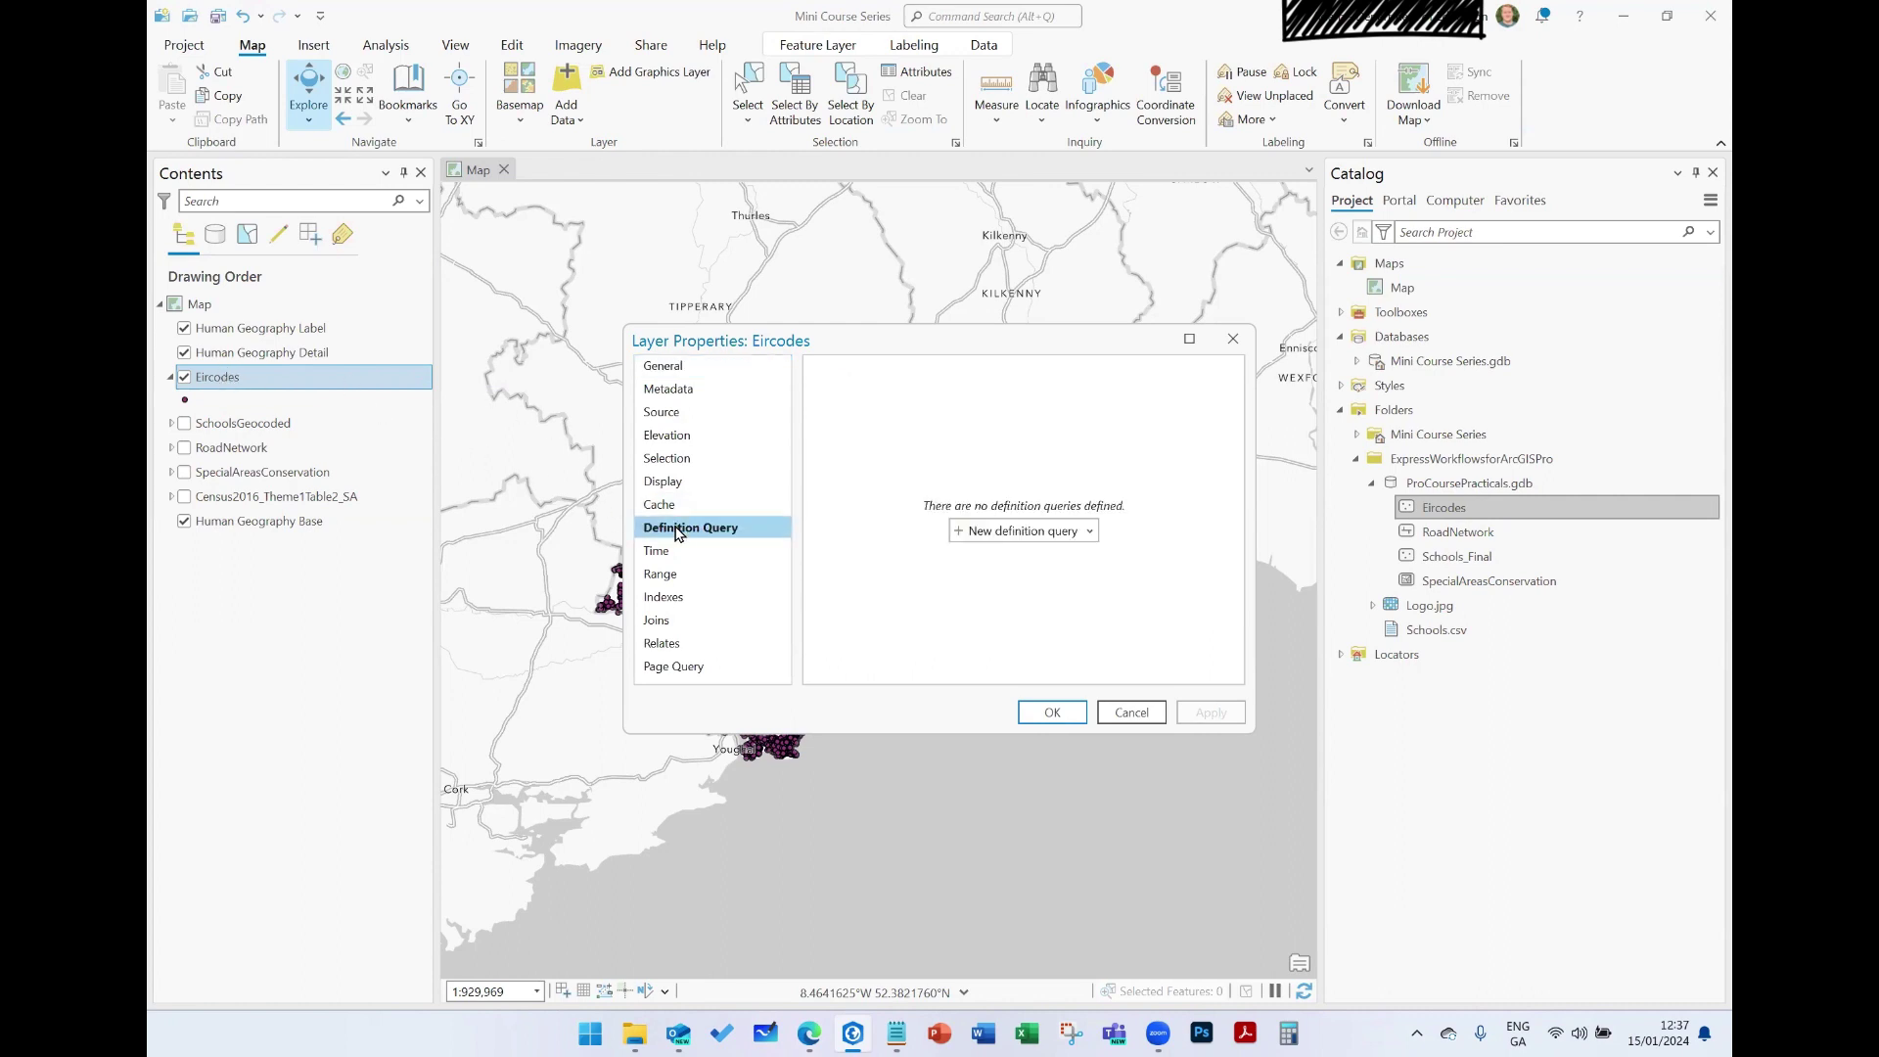
{"action": "left_click", "coordinate": [1089, 533]}
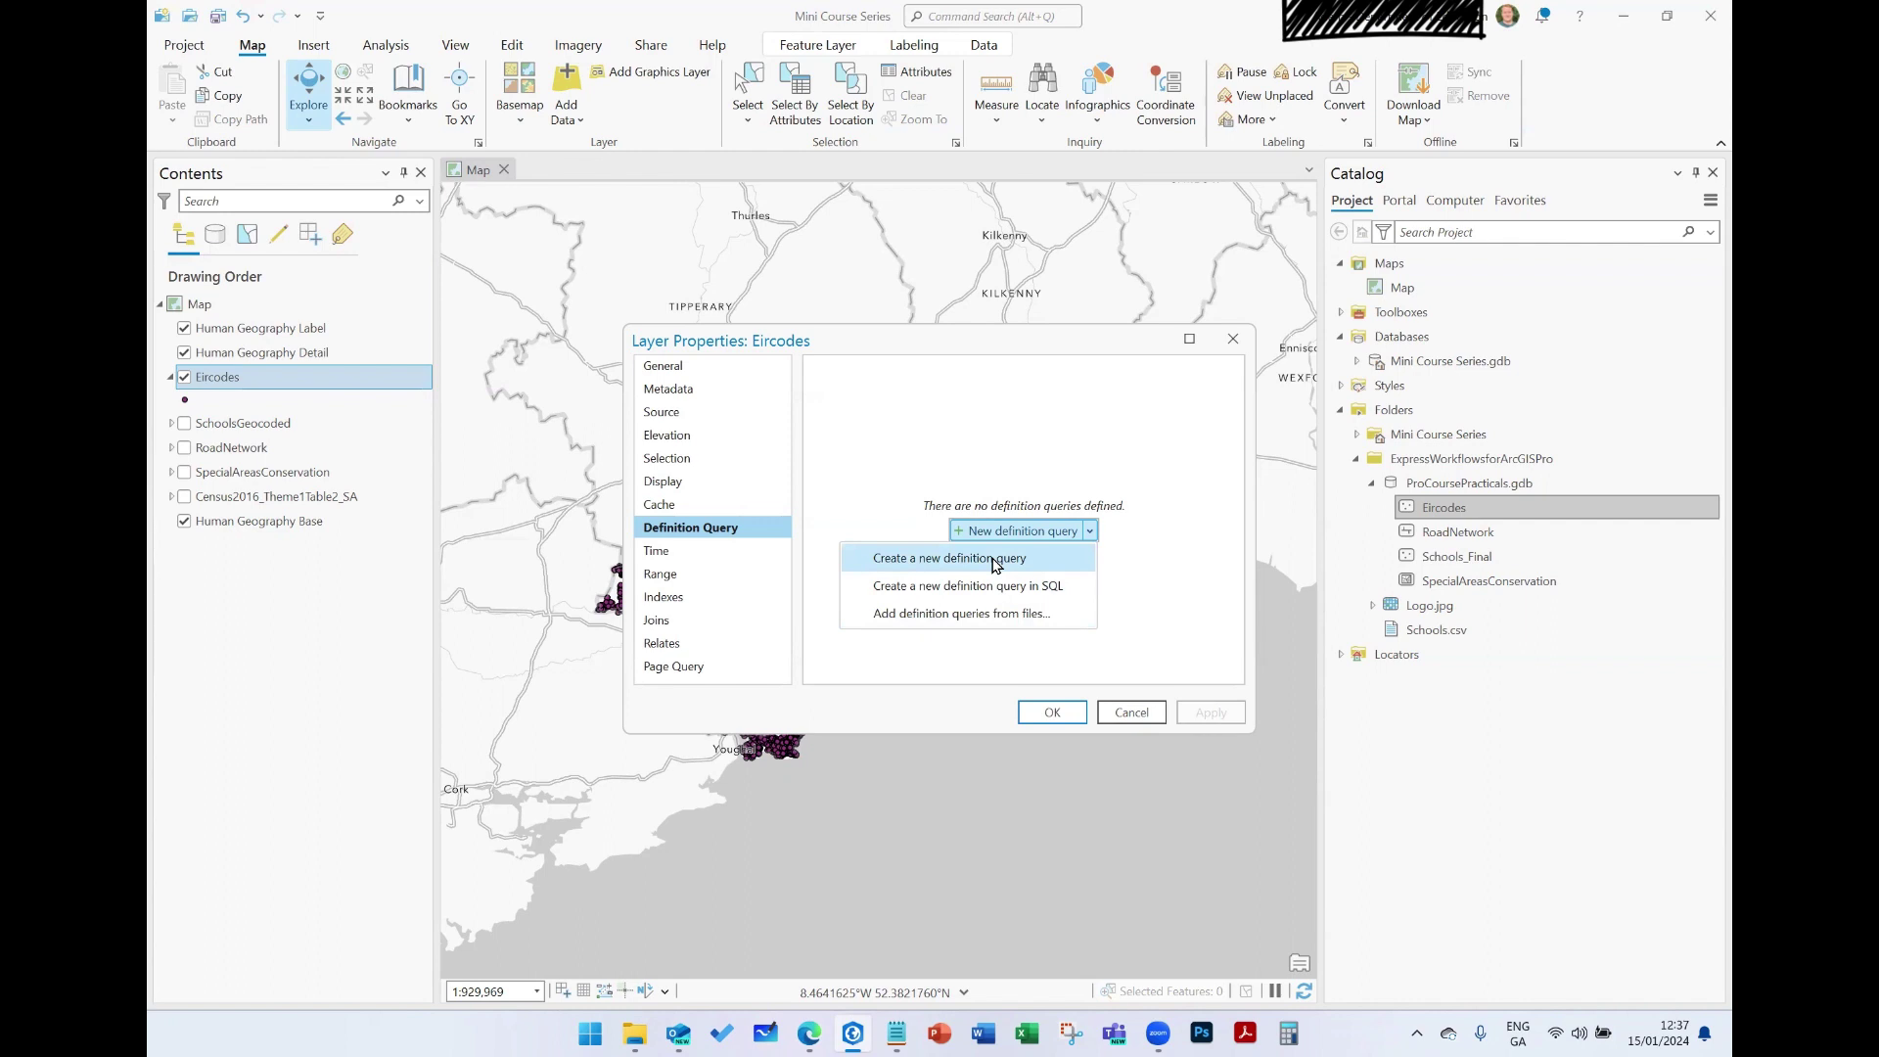
{"action": "left_click", "coordinate": [925, 560]}
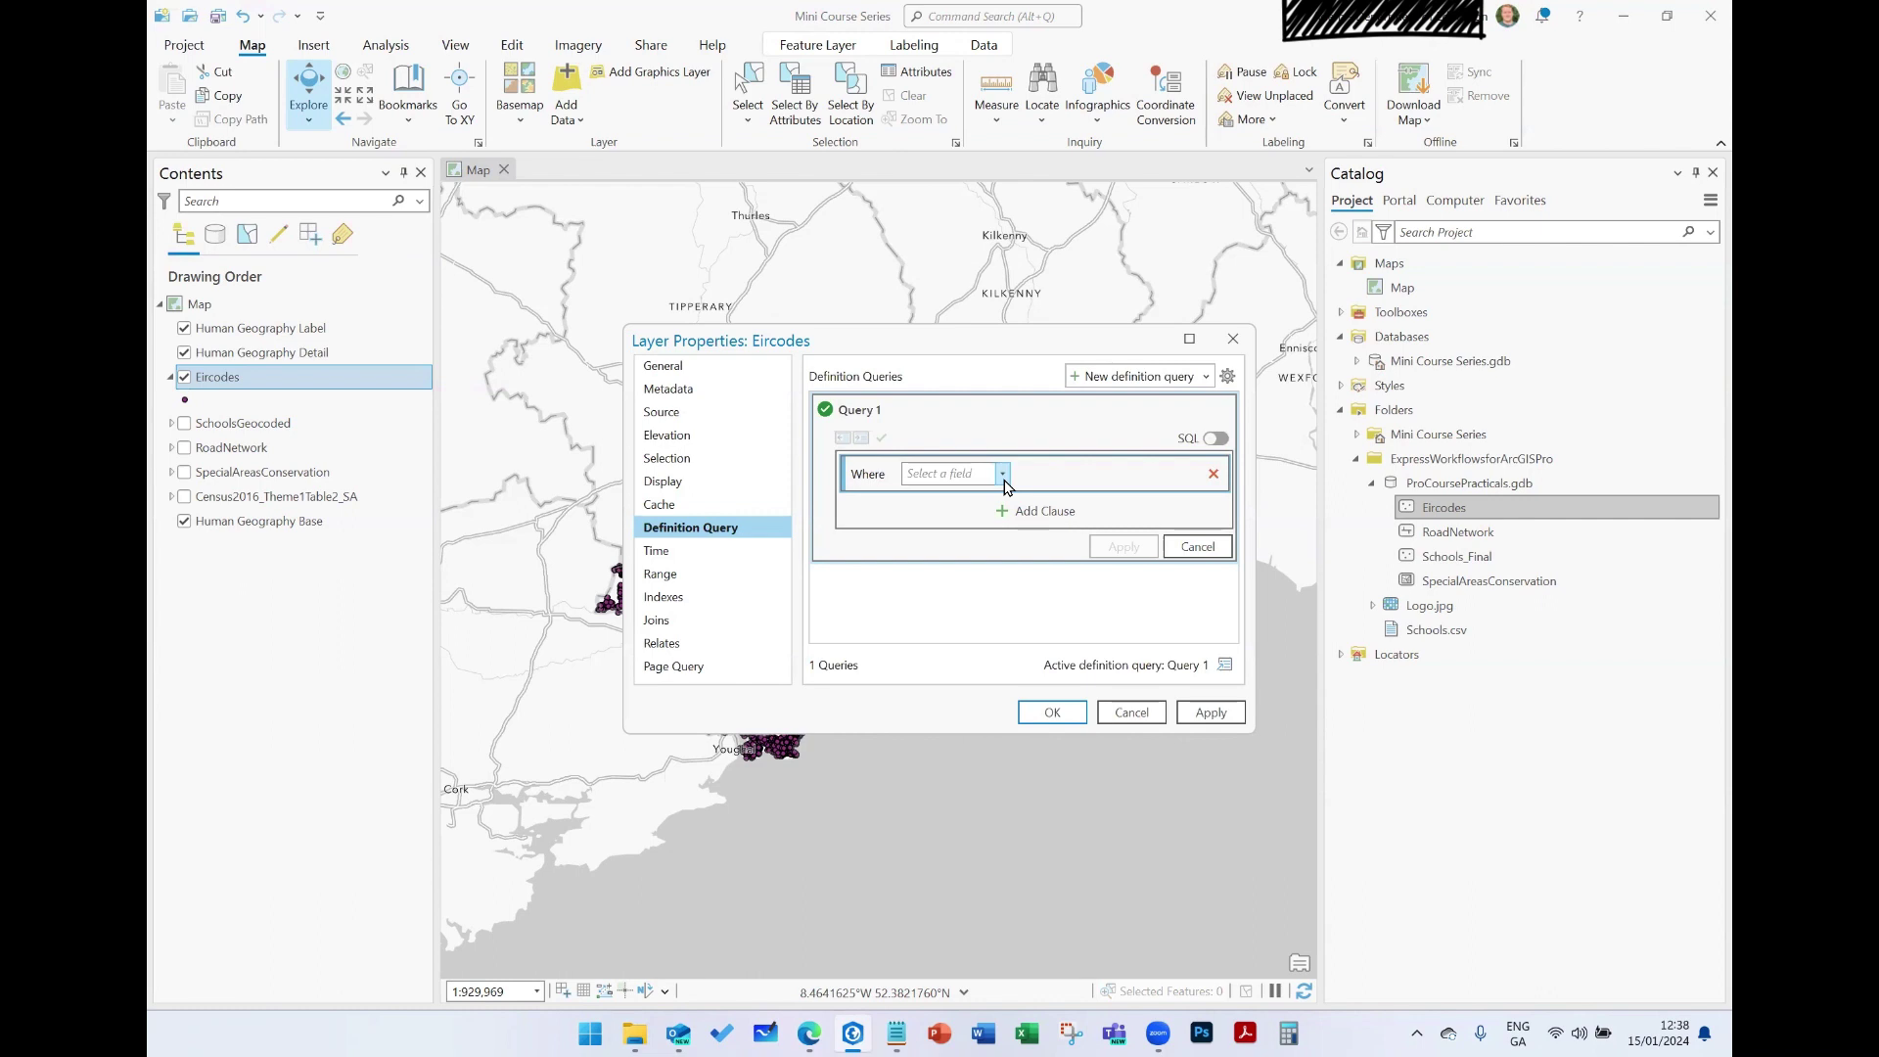
Step: Set the Eircodes query clause to Vacant is equal to Y - YES and apply it
{"action": "left_click", "coordinate": [1003, 474]}
{"action": "scroll", "coordinate": [950, 641], "scroll_direction": "down", "scroll_amount": 2}
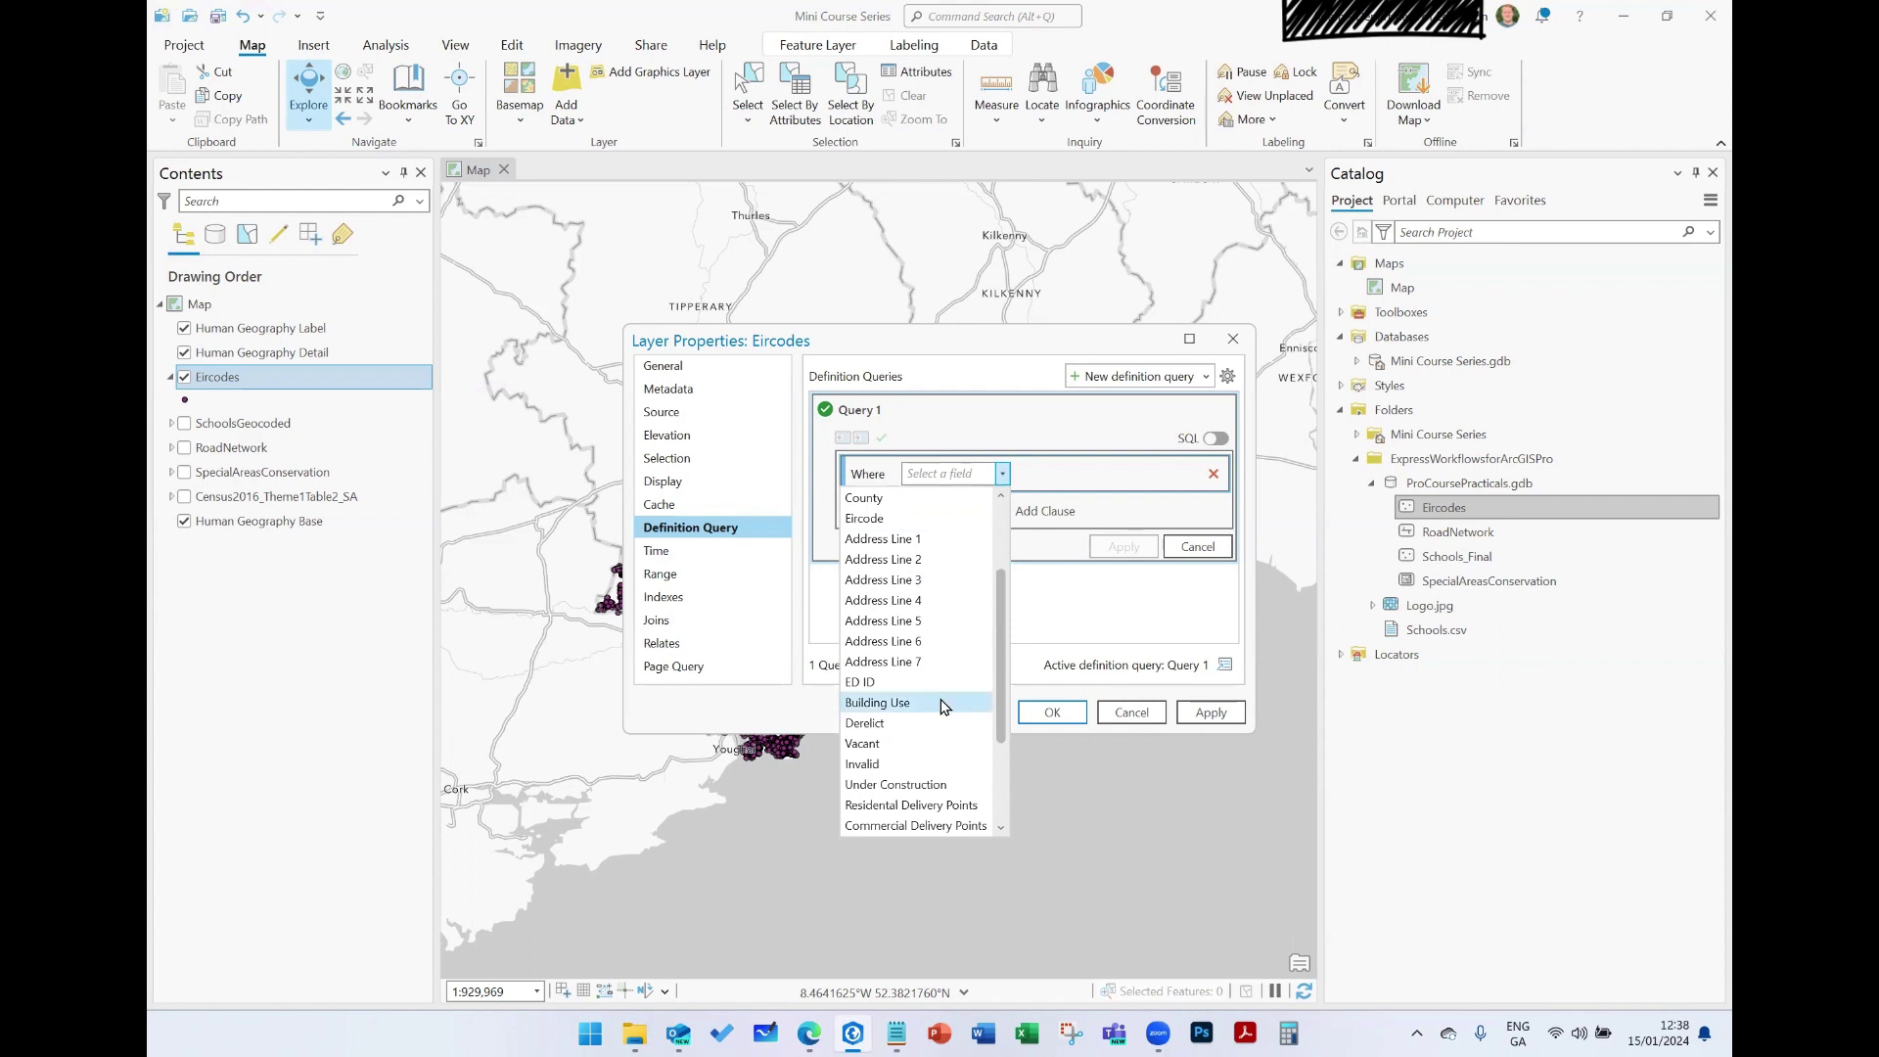
{"action": "left_click", "coordinate": [910, 744]}
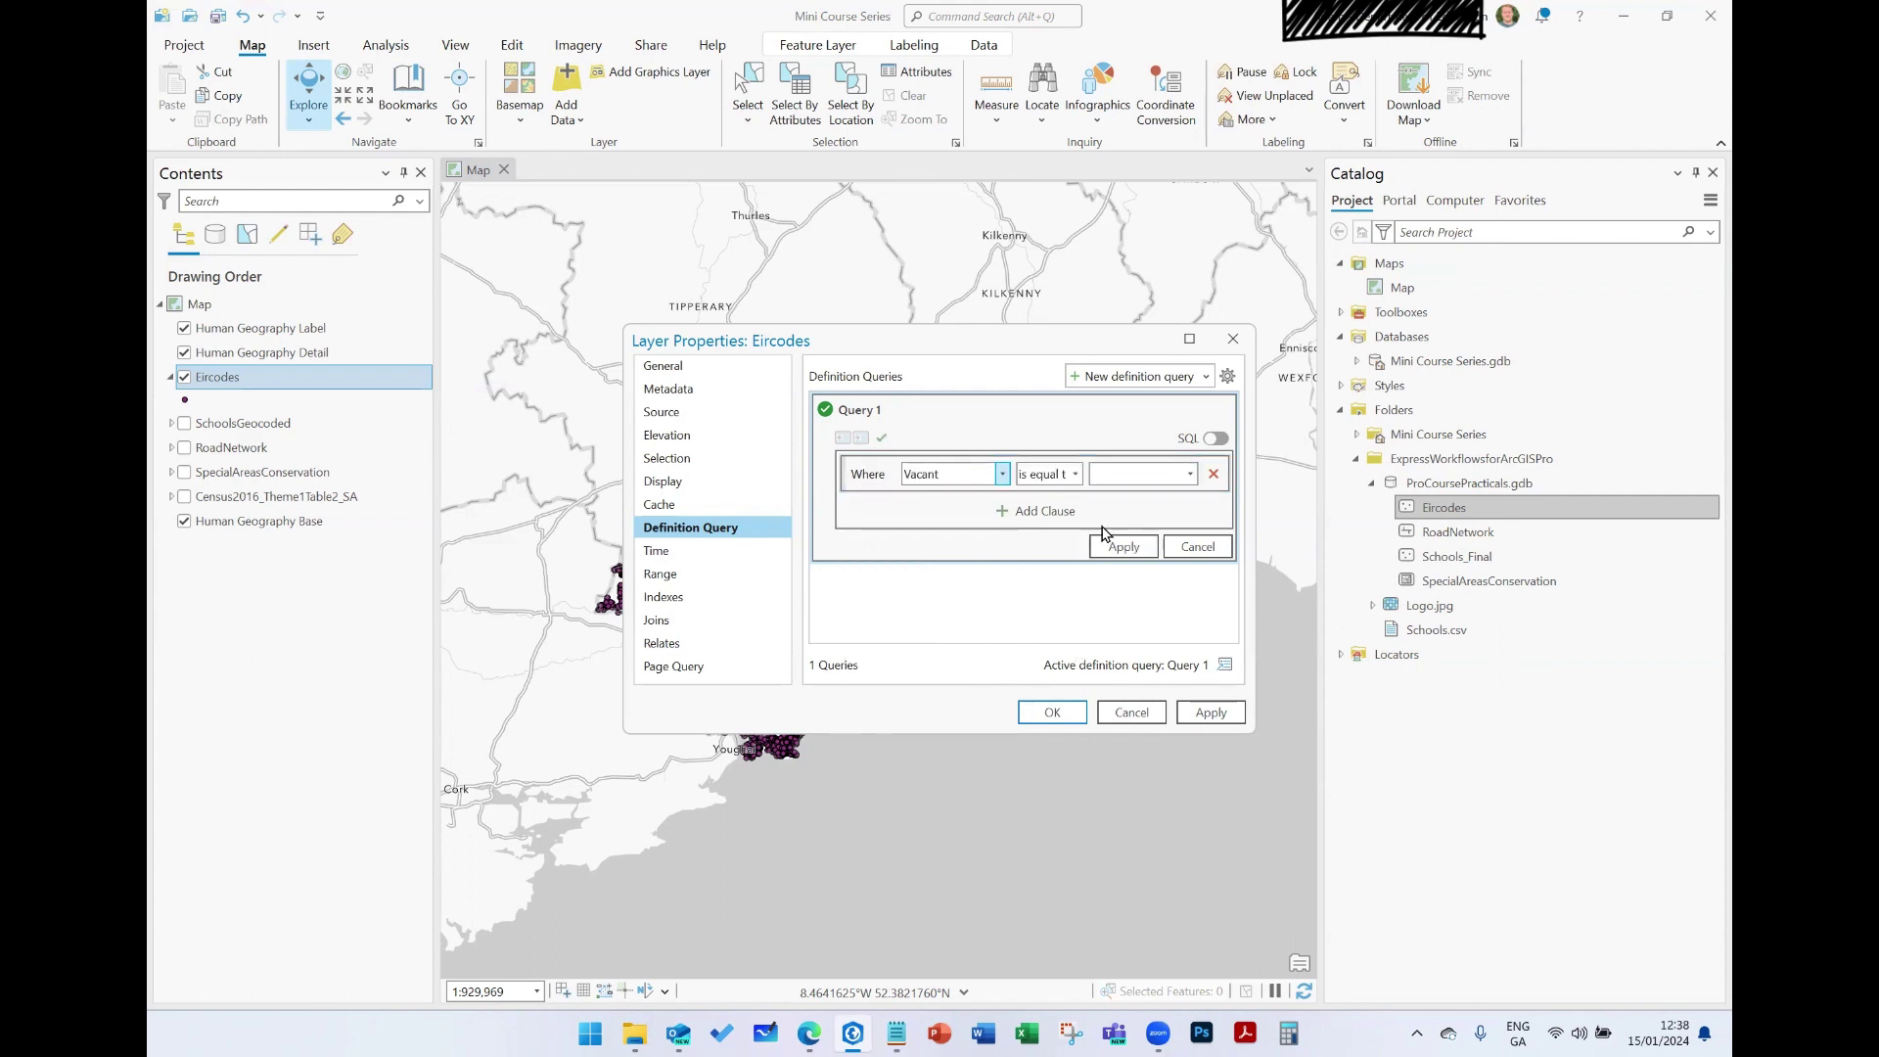
{"action": "left_click", "coordinate": [1193, 476]}
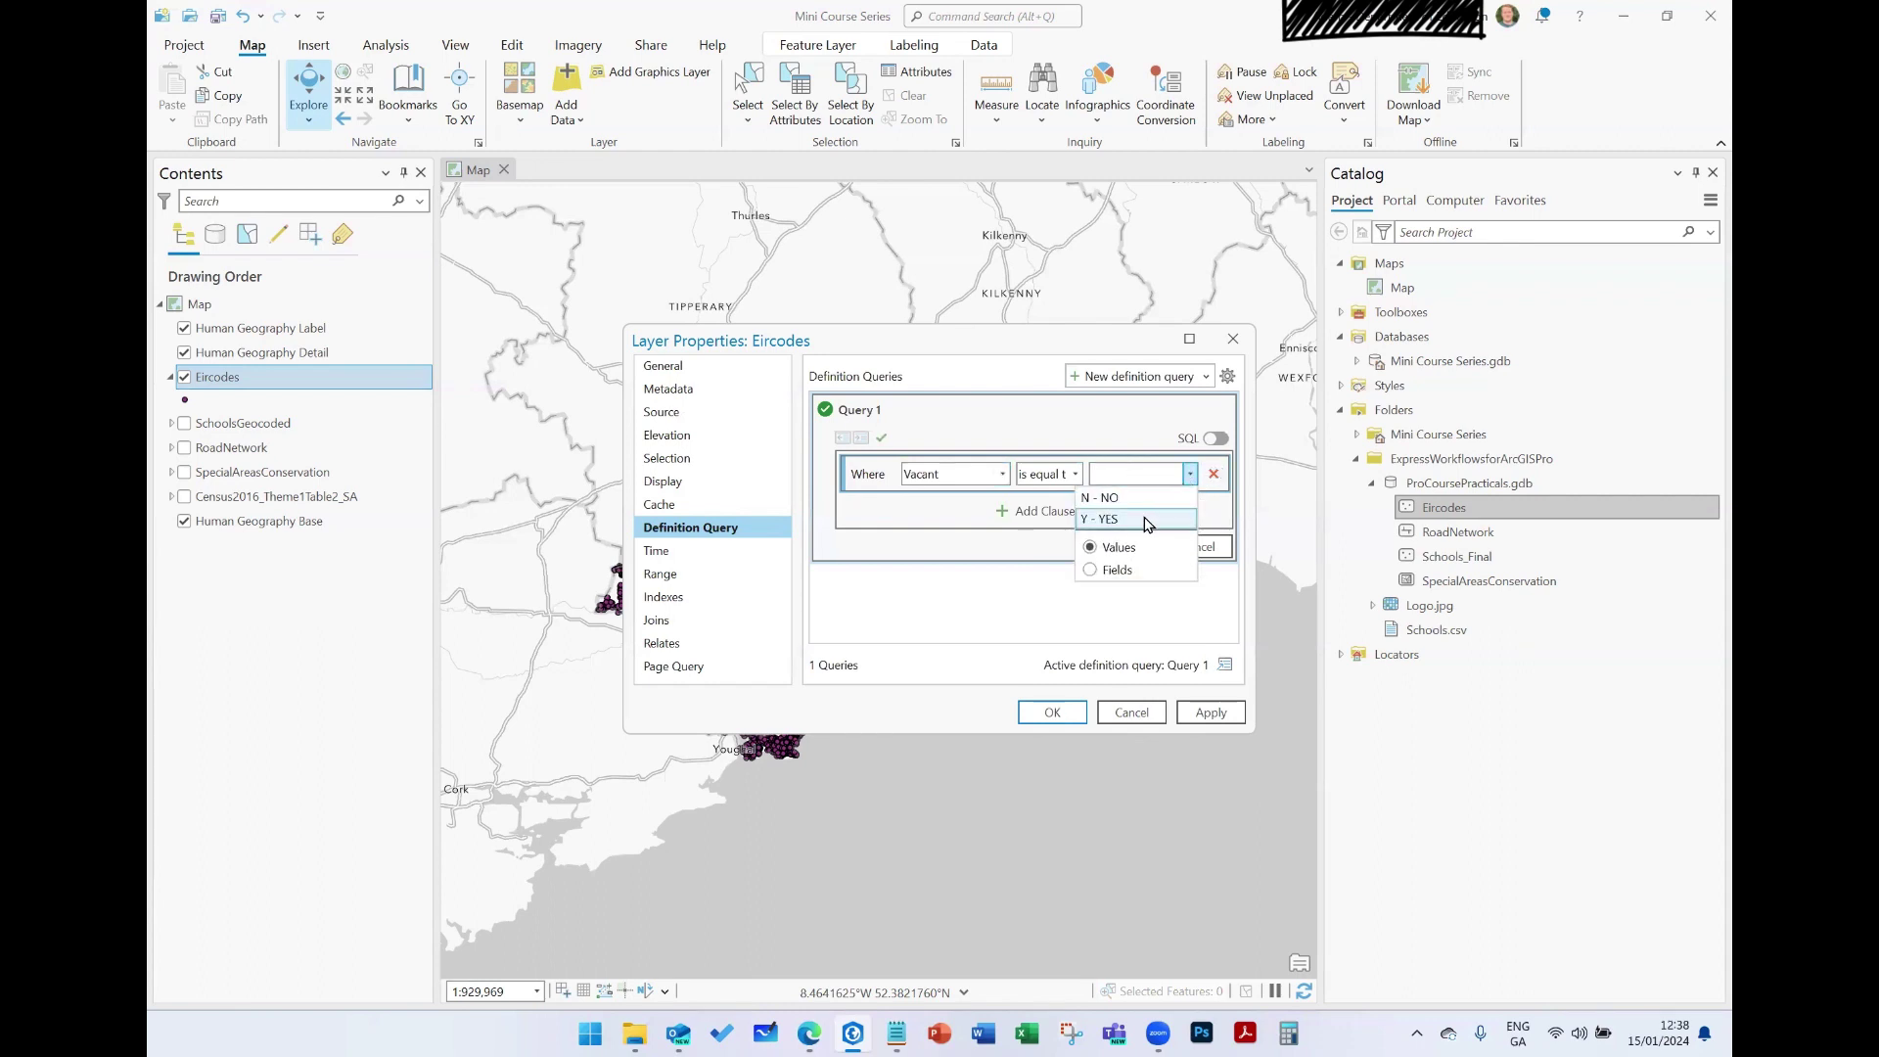
{"action": "left_click", "coordinate": [1155, 514]}
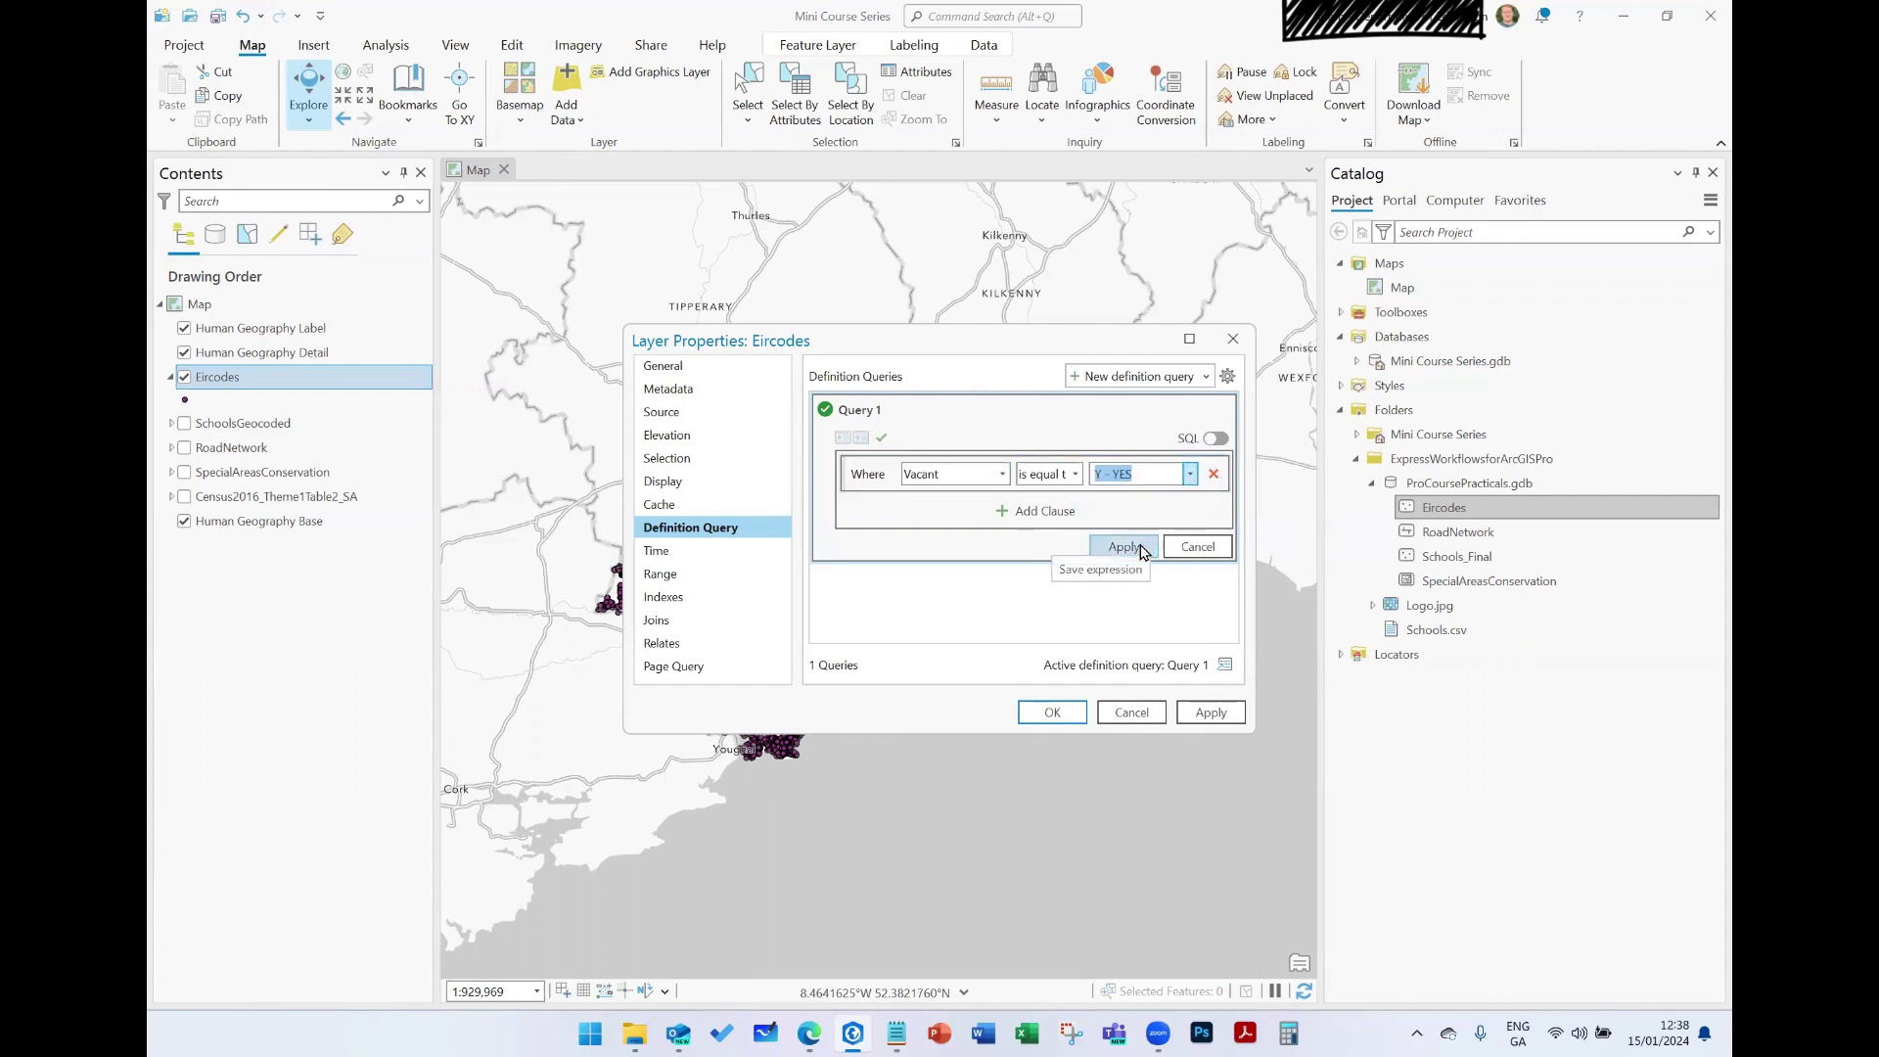
{"action": "left_click", "coordinate": [1126, 552]}
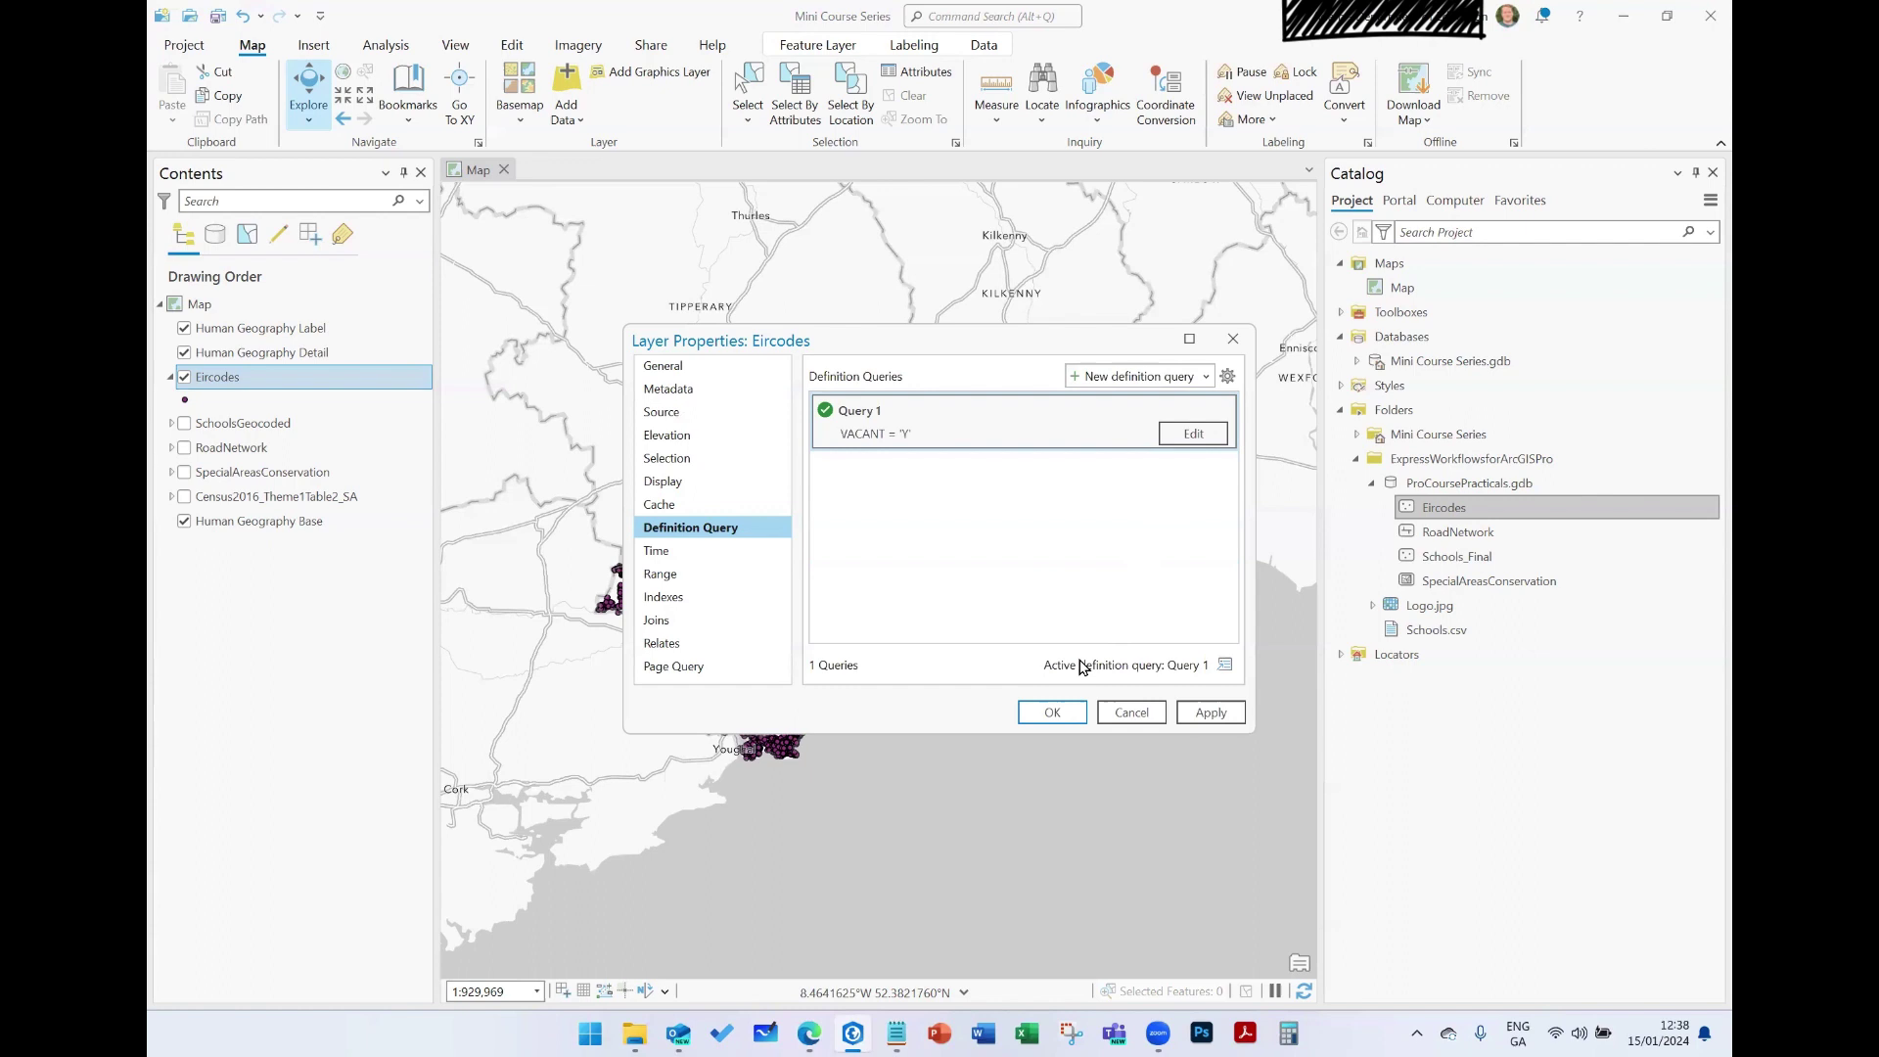
{"action": "left_click", "coordinate": [1056, 714]}
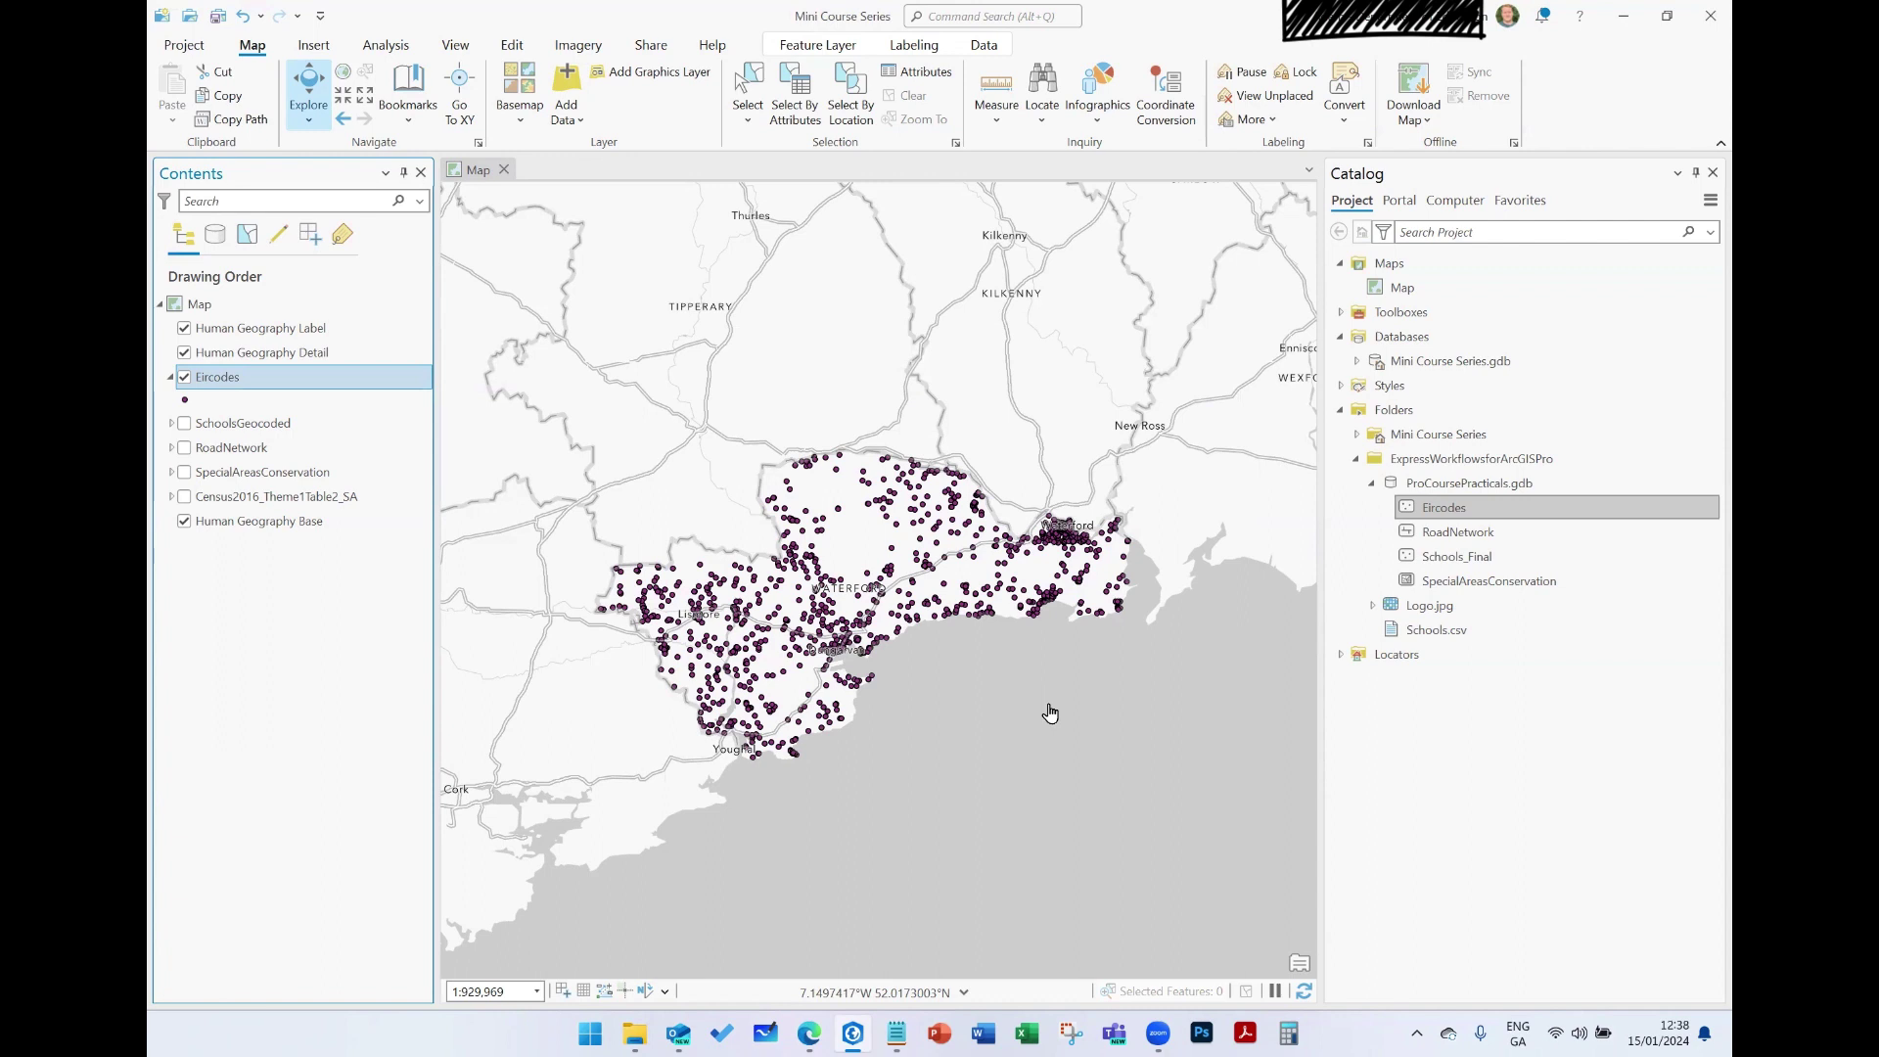
Step: Open the Eircodes attribute table showing the 1,605 vacant address records
{"action": "right_click", "coordinate": [223, 380]}
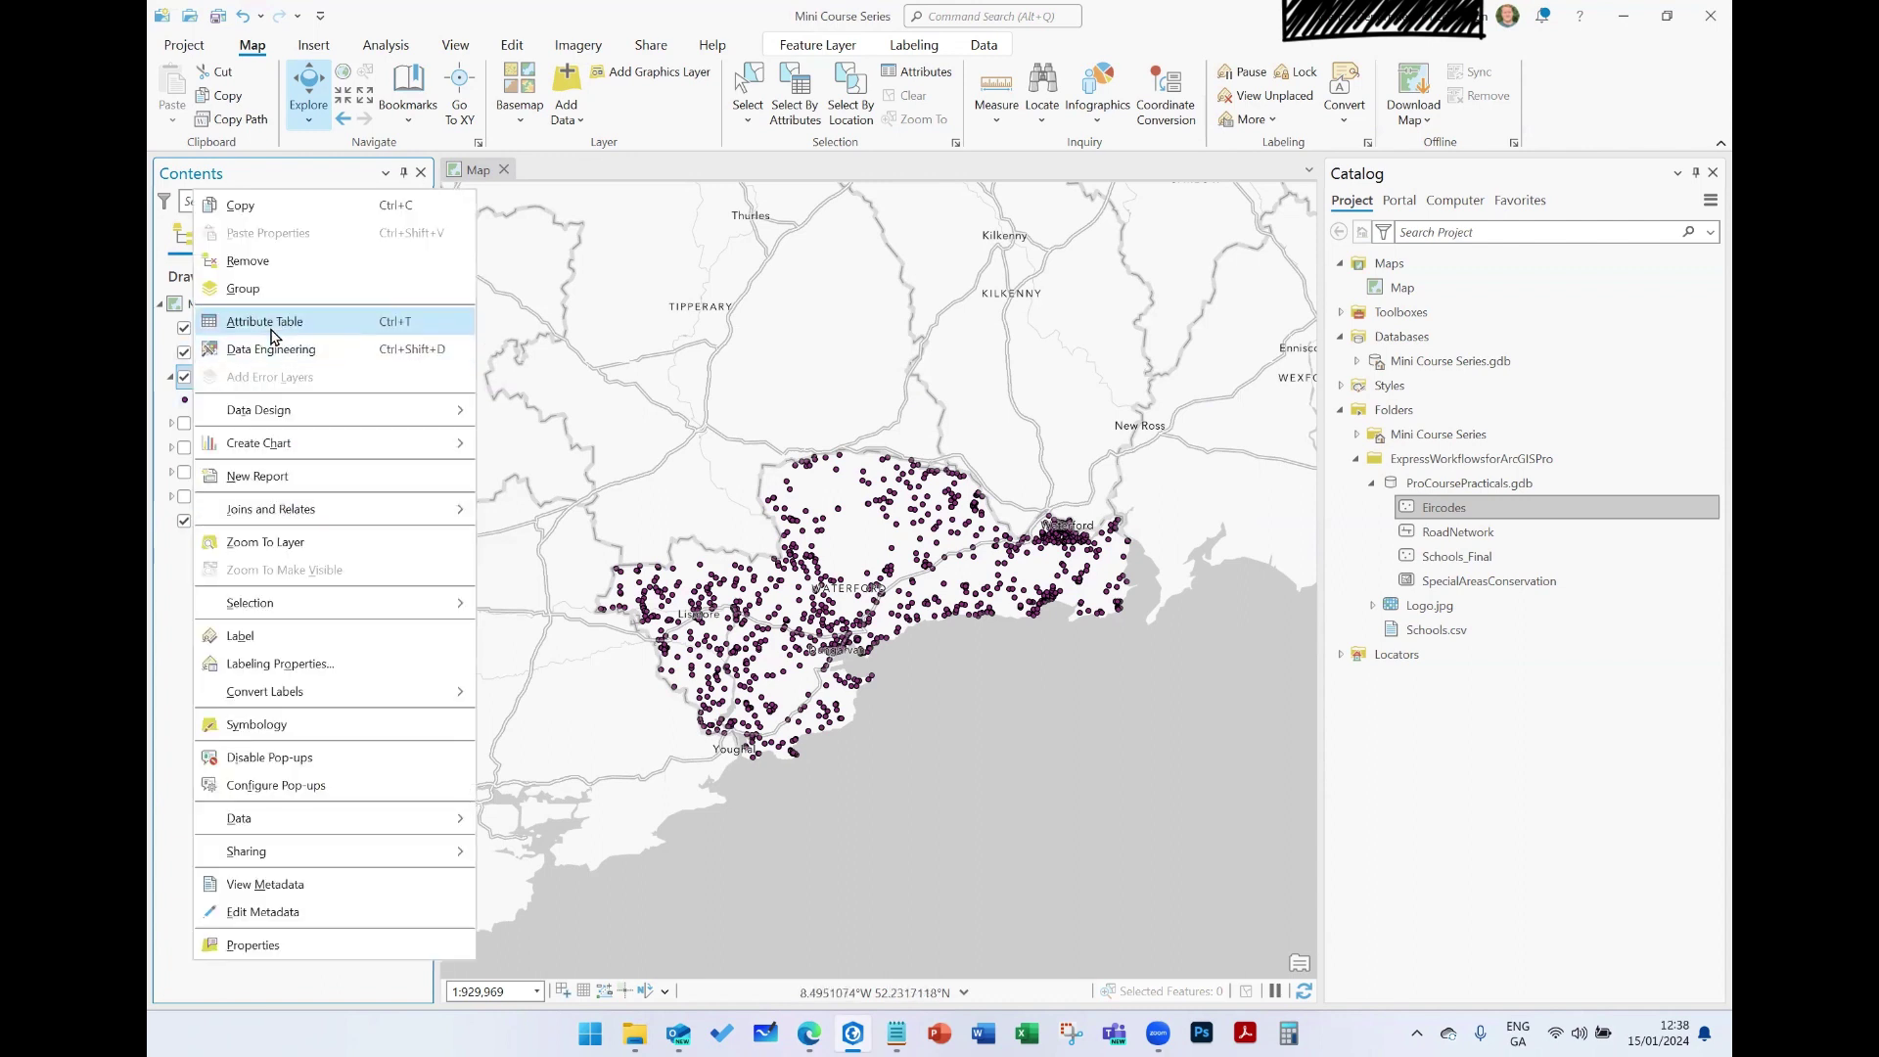
{"action": "left_click", "coordinate": [235, 316]}
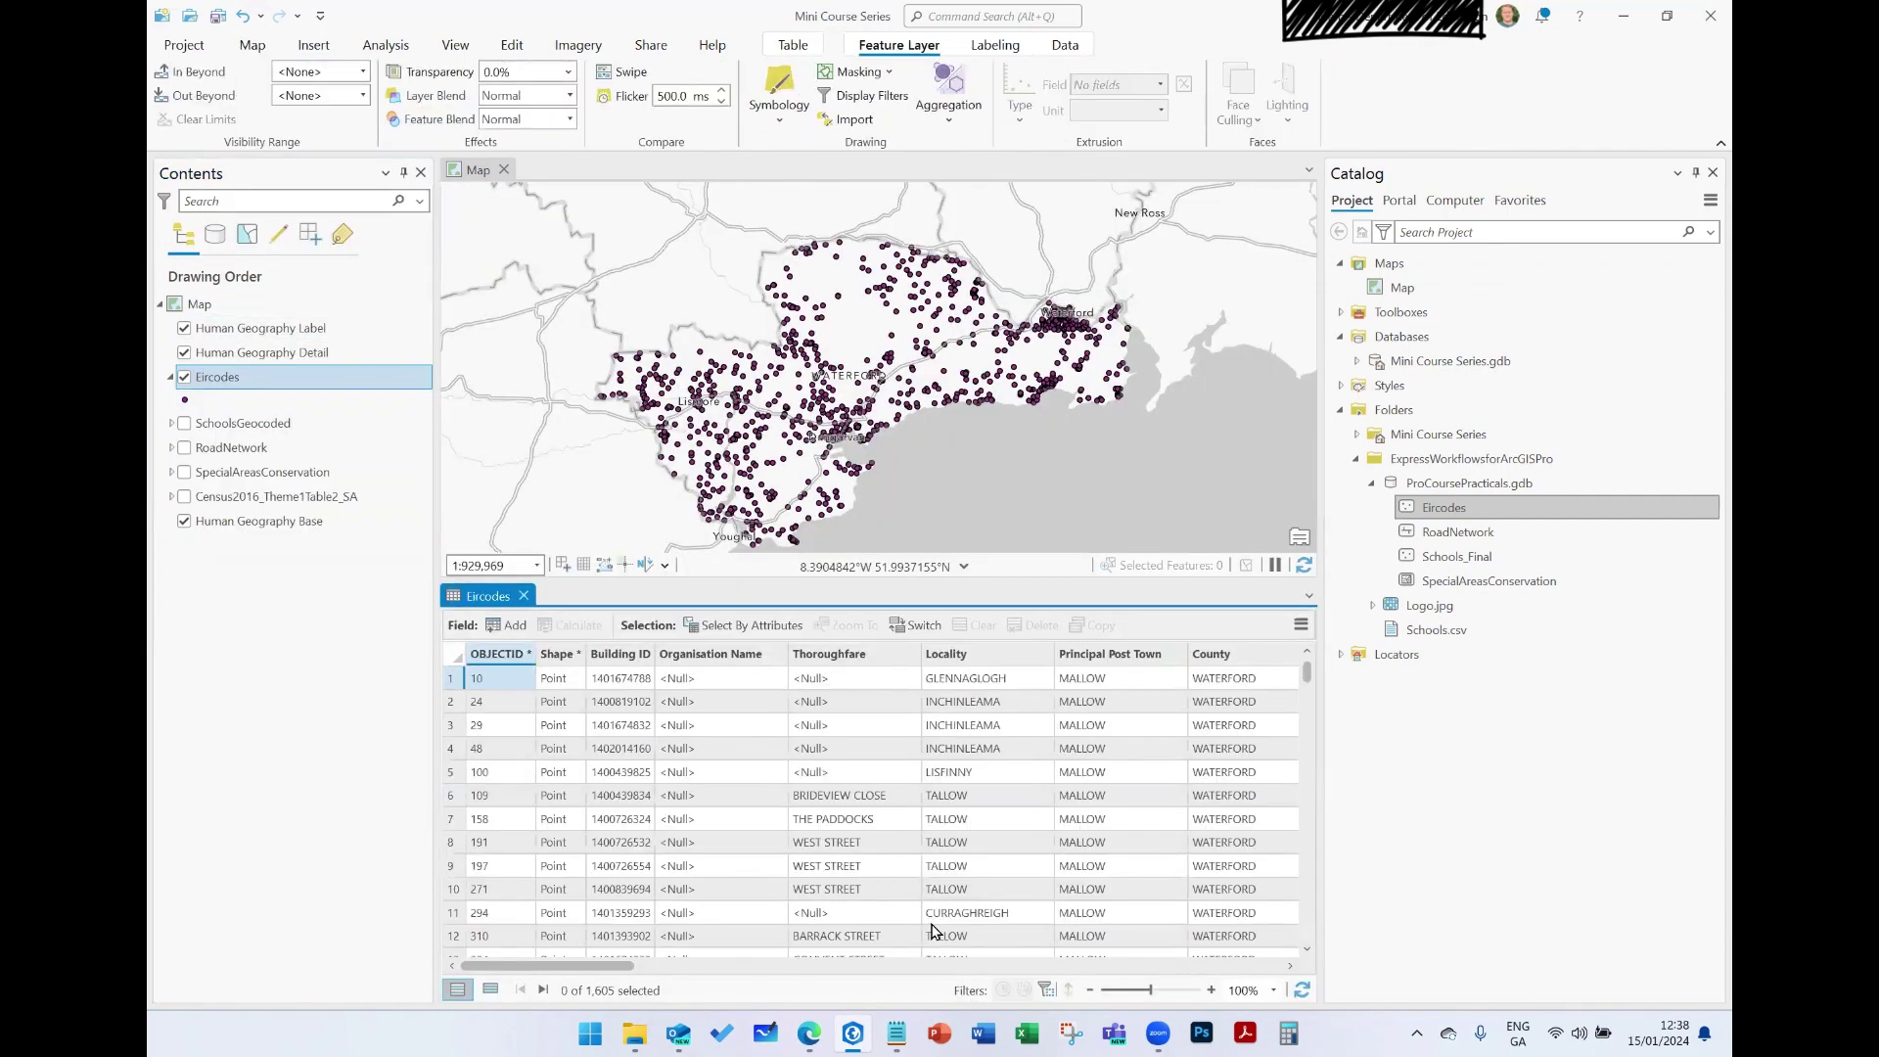
{"action": "left_click", "coordinate": [355, 910]}
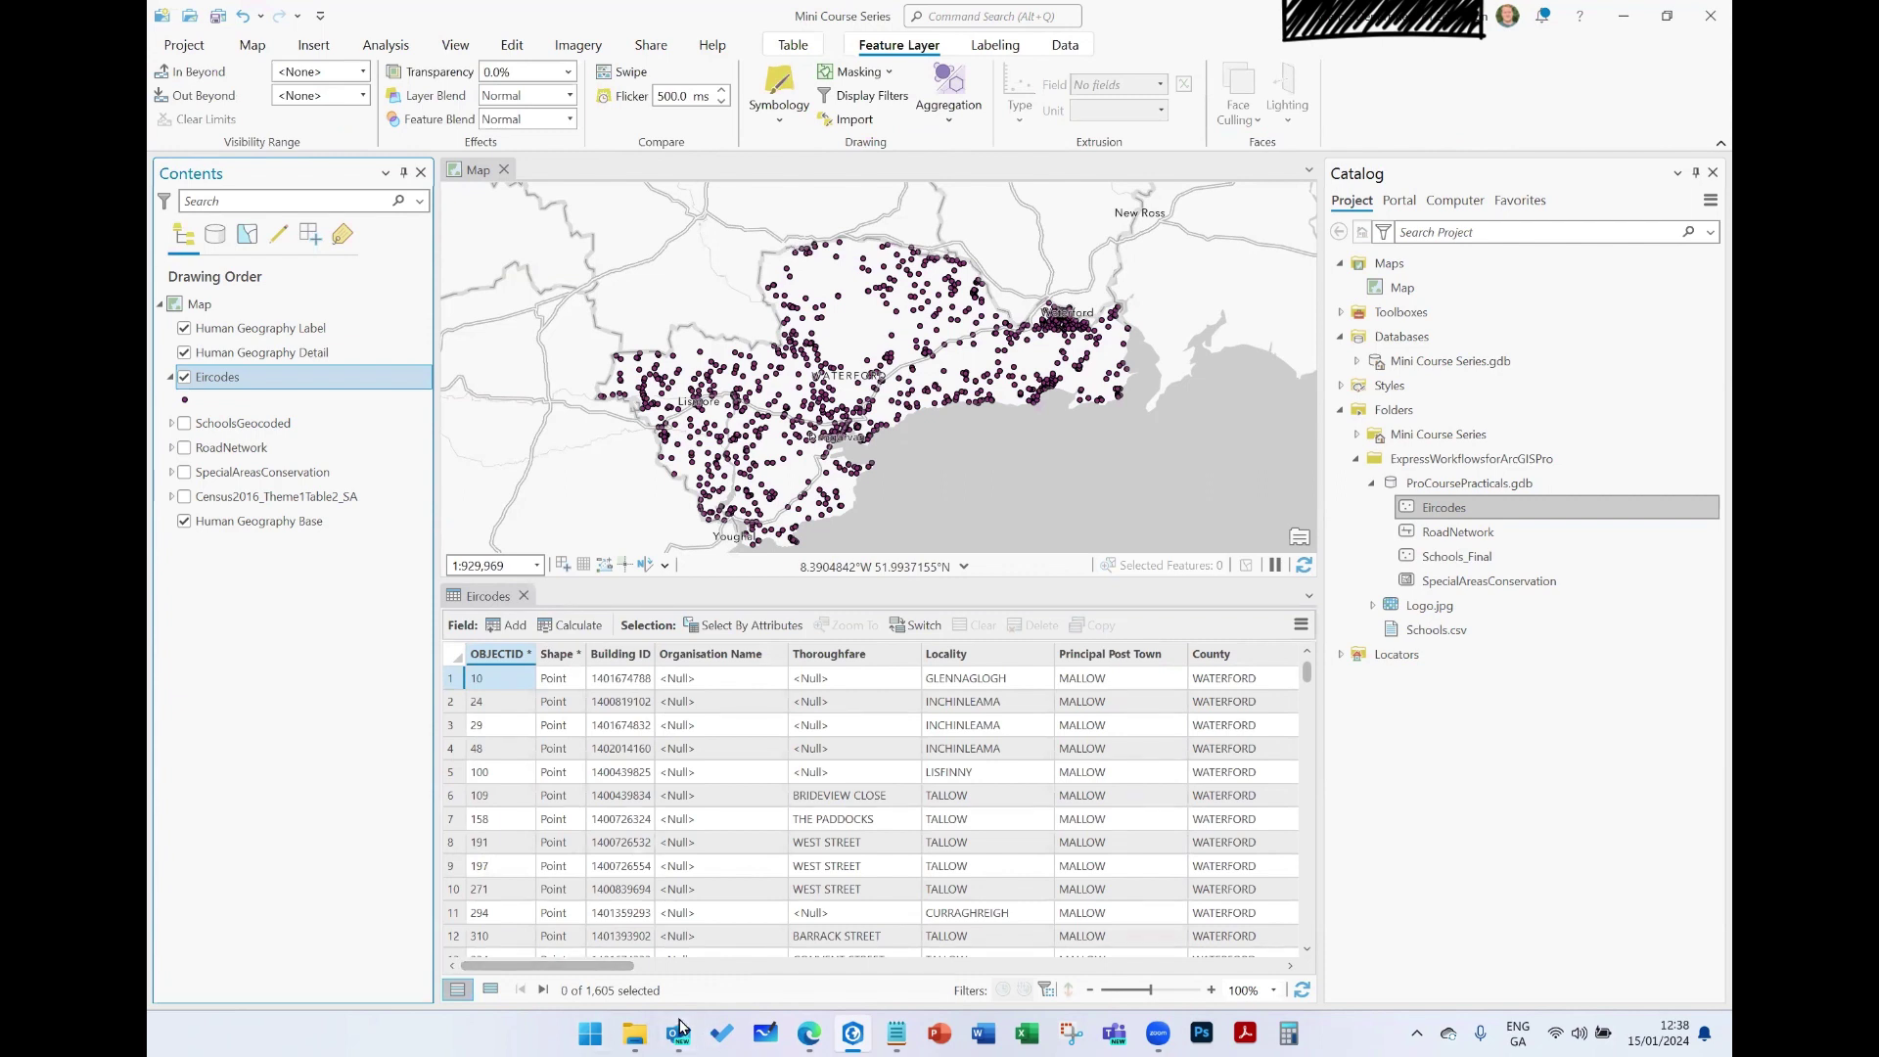
Step: Add an And clause, Building Use is equal to C - COMMERCIAL, to Eircodes Query 1, leaving 386 records
{"action": "double_click", "coordinate": [261, 387]}
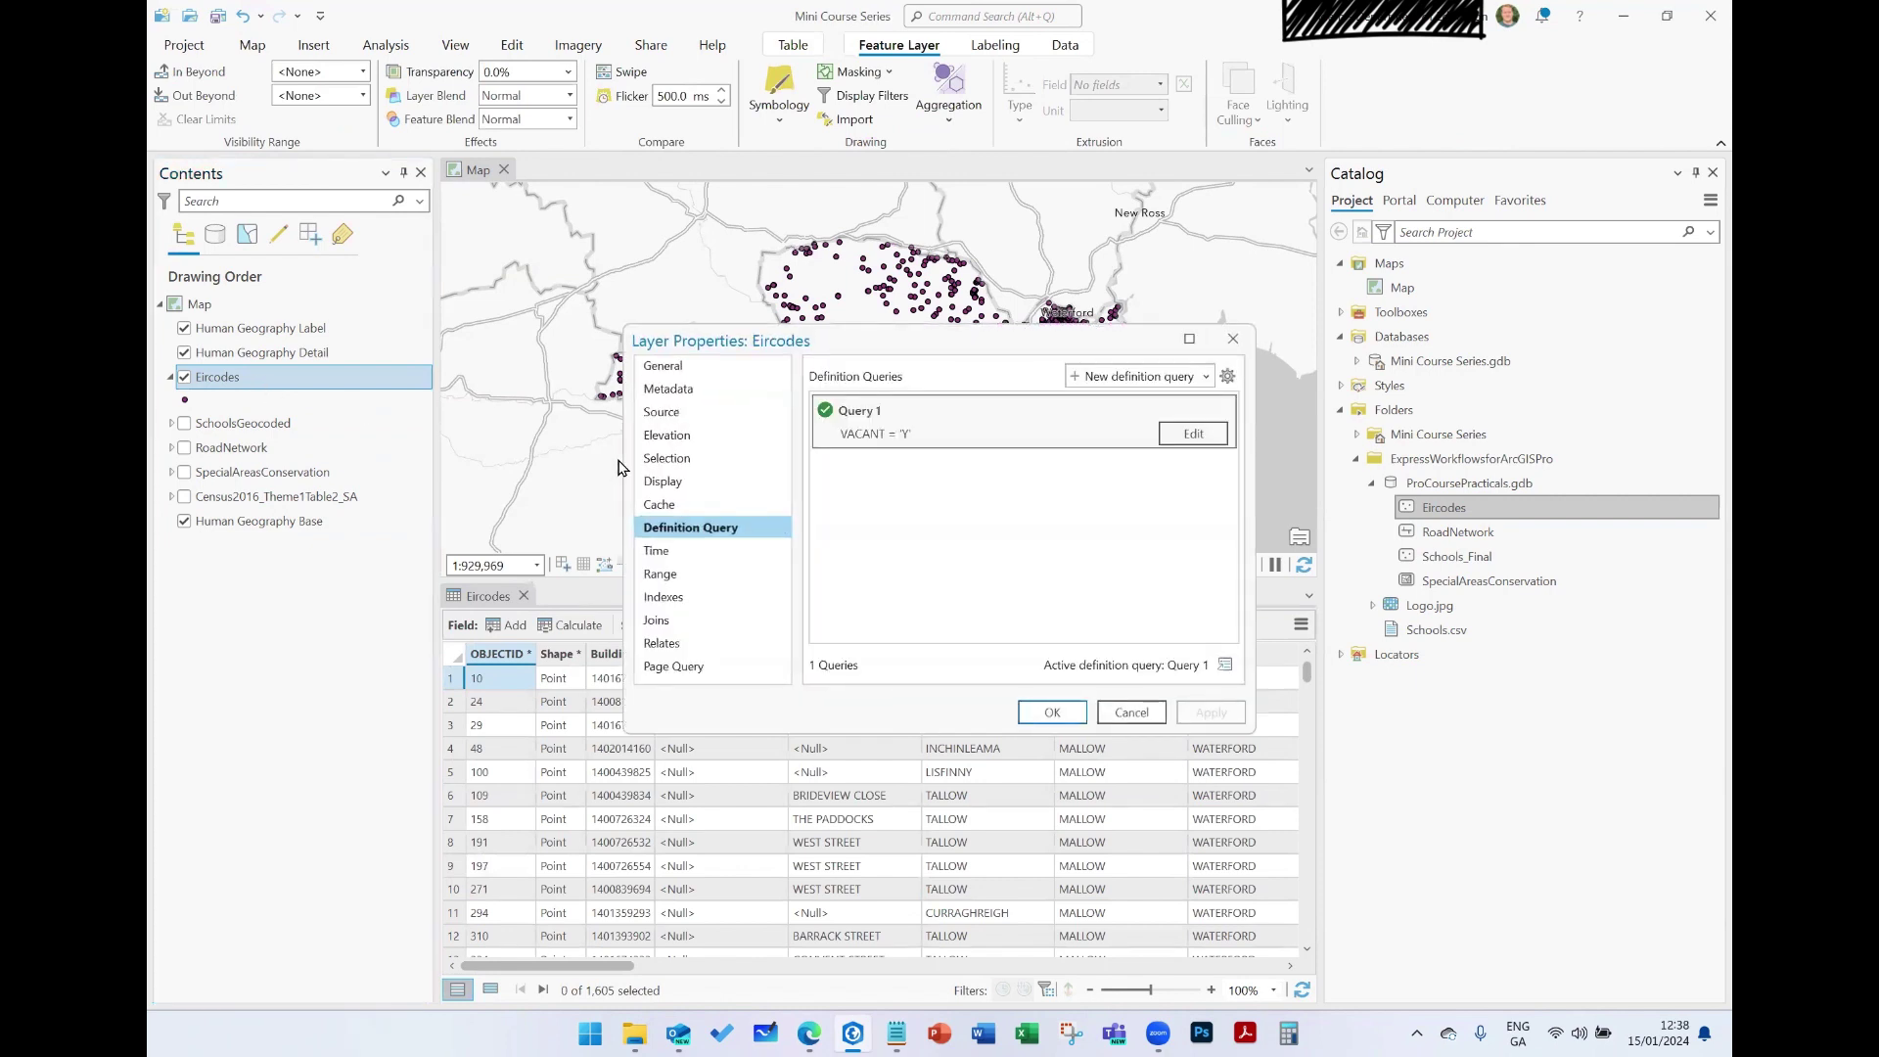
{"action": "left_click", "coordinate": [1191, 433]}
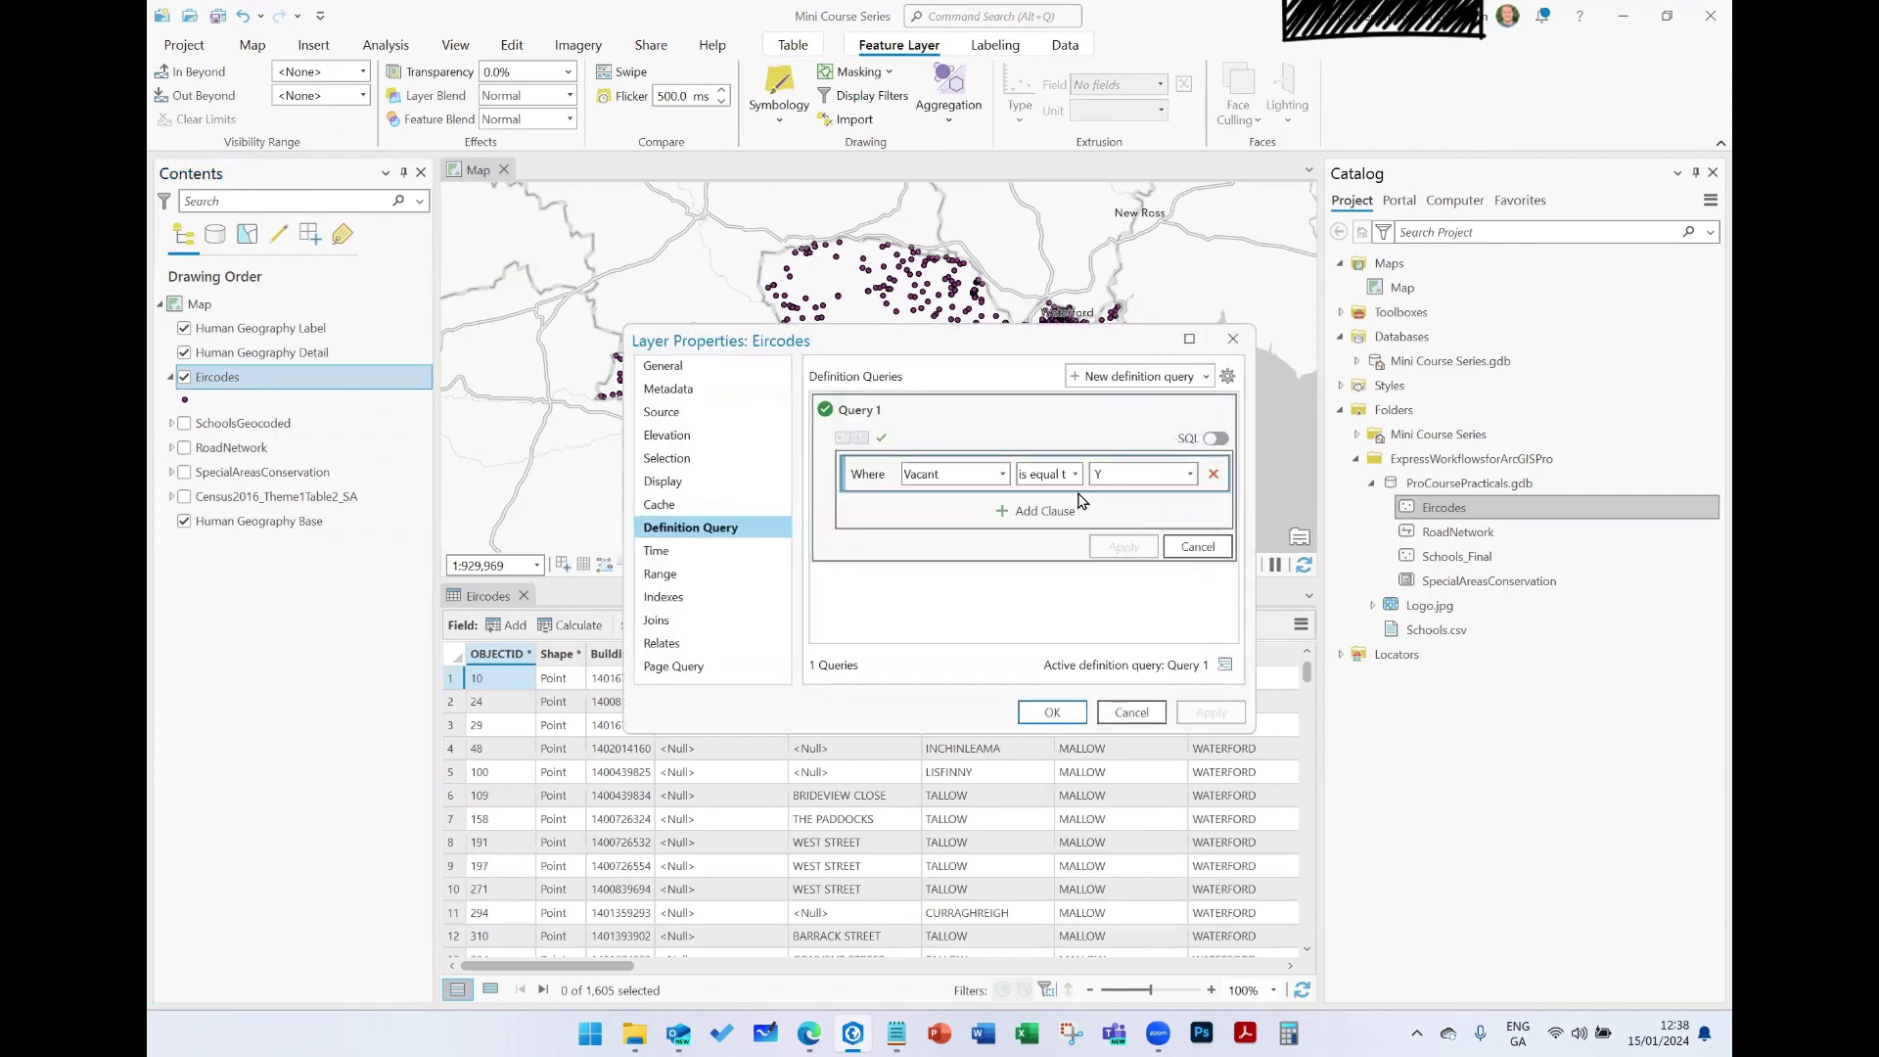
{"action": "left_click", "coordinate": [1050, 511]}
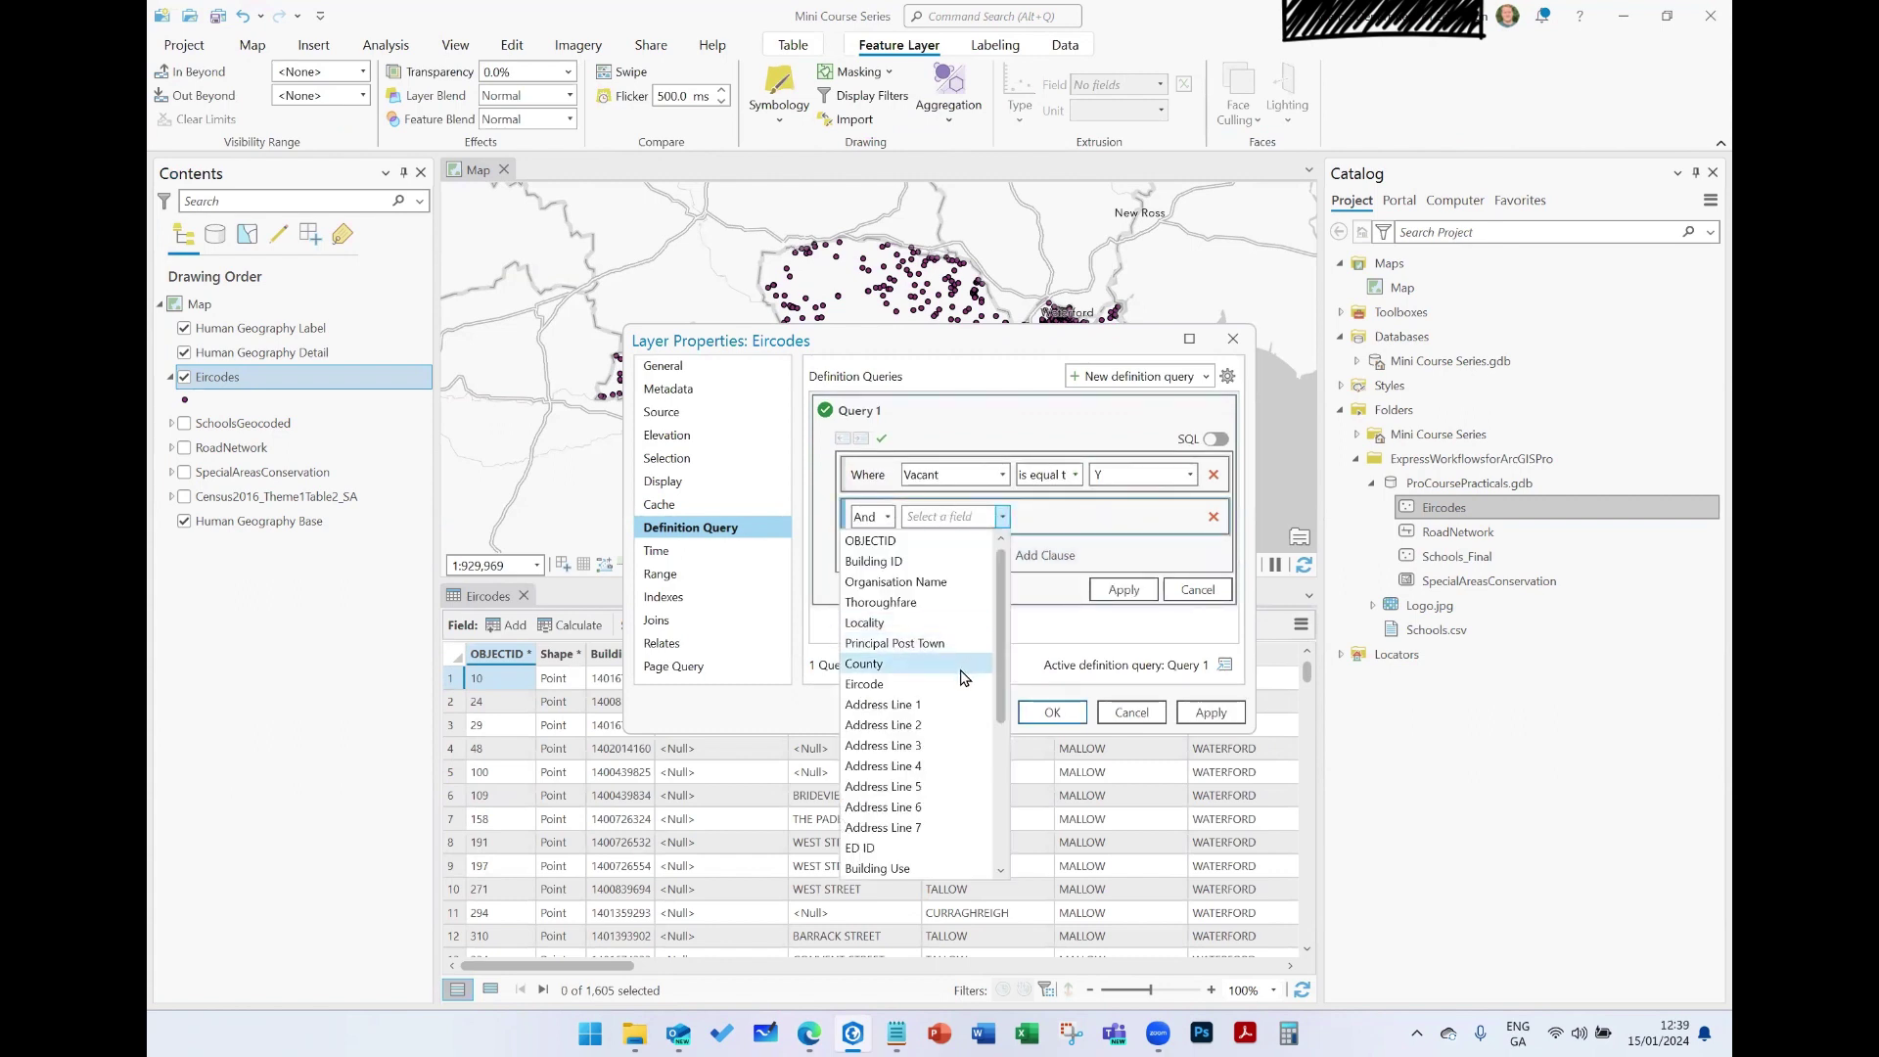
{"action": "scroll", "coordinate": [972, 666], "scroll_direction": "down", "scroll_amount": 3}
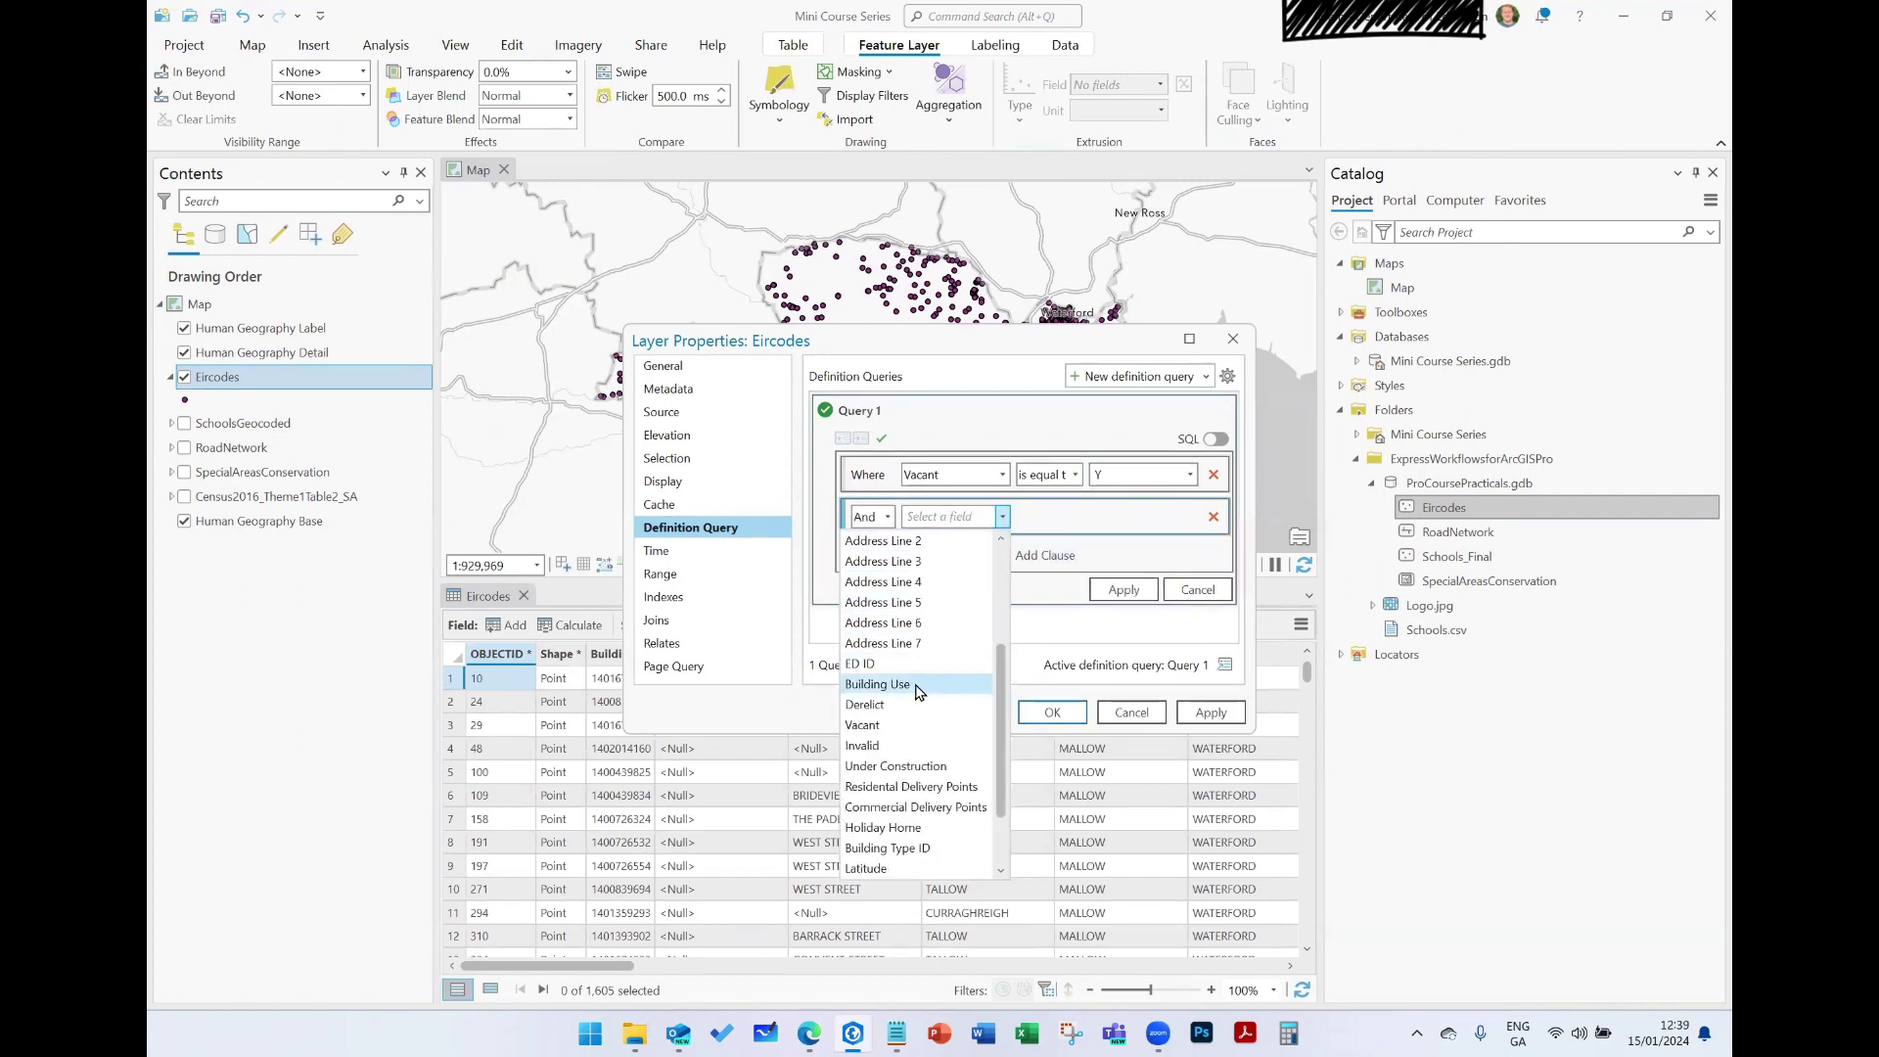
{"action": "left_click", "coordinate": [918, 685]}
{"action": "left_click", "coordinate": [1191, 518]}
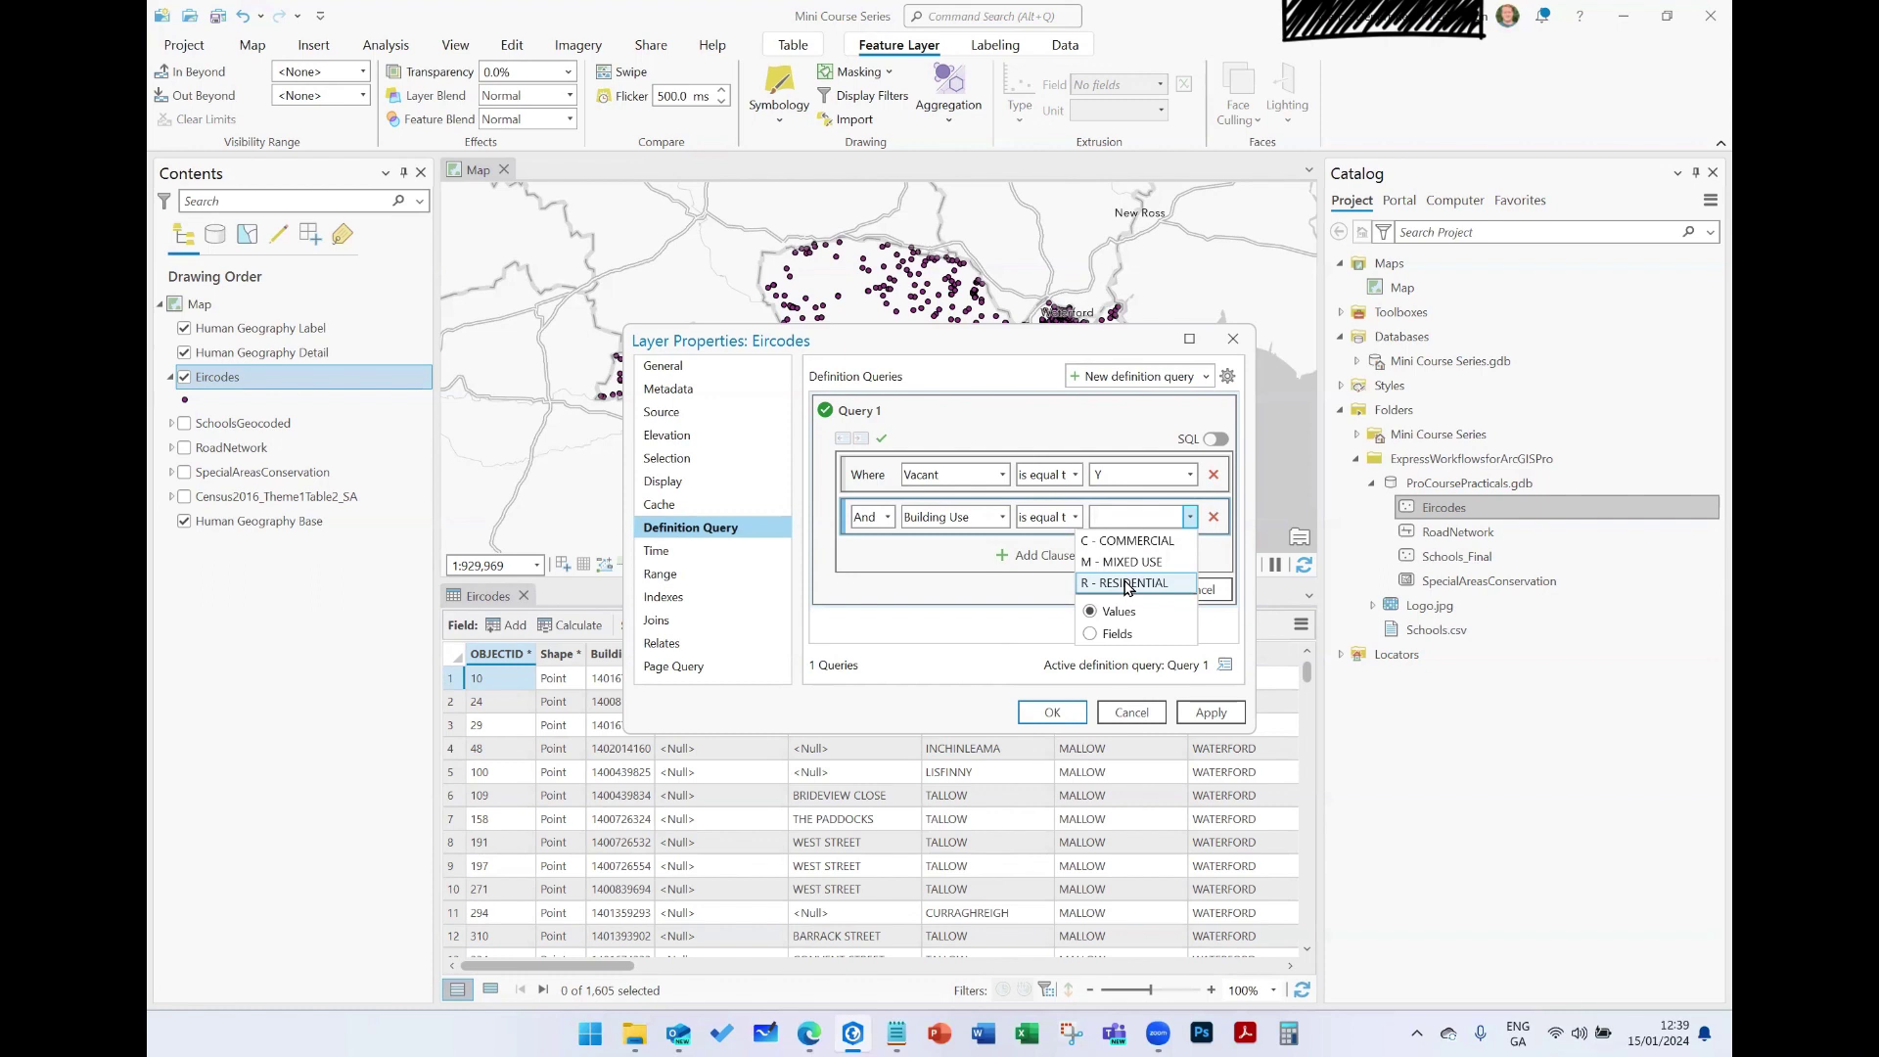
{"action": "left_click", "coordinate": [1137, 541]}
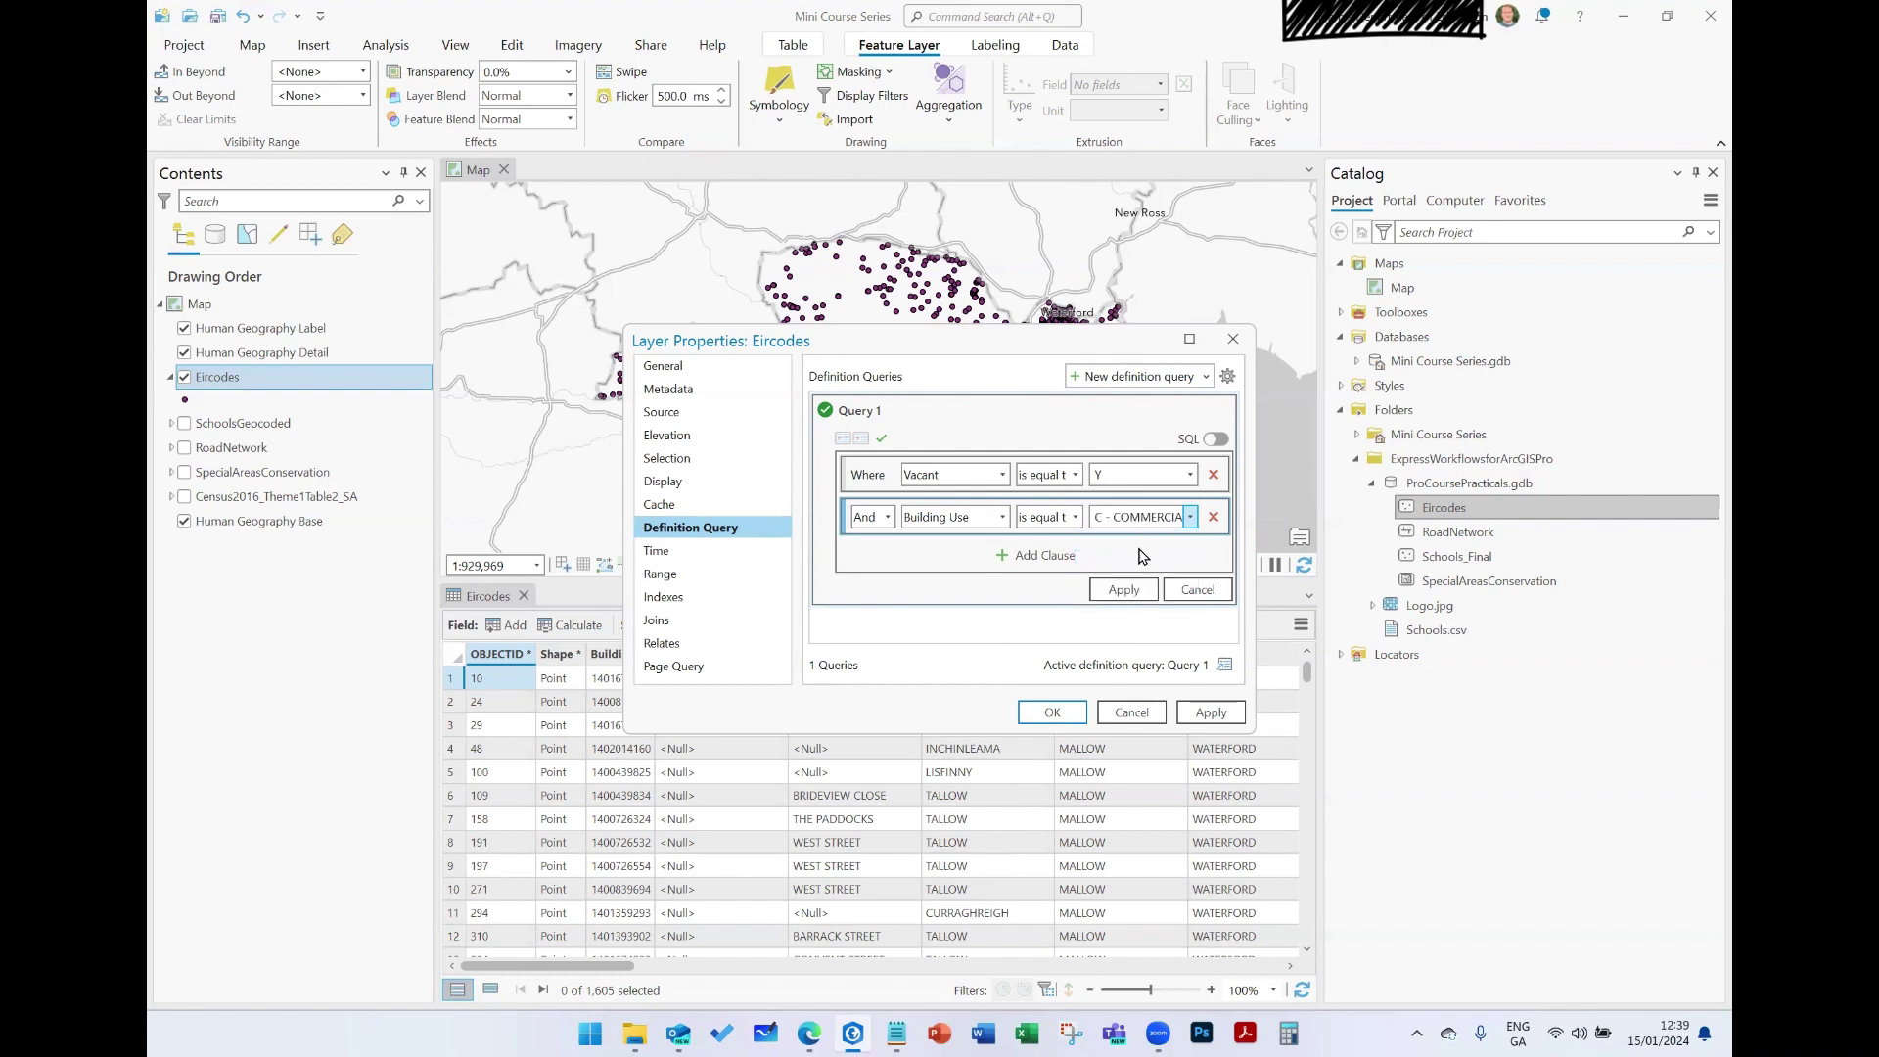
{"action": "left_click", "coordinate": [1122, 589]}
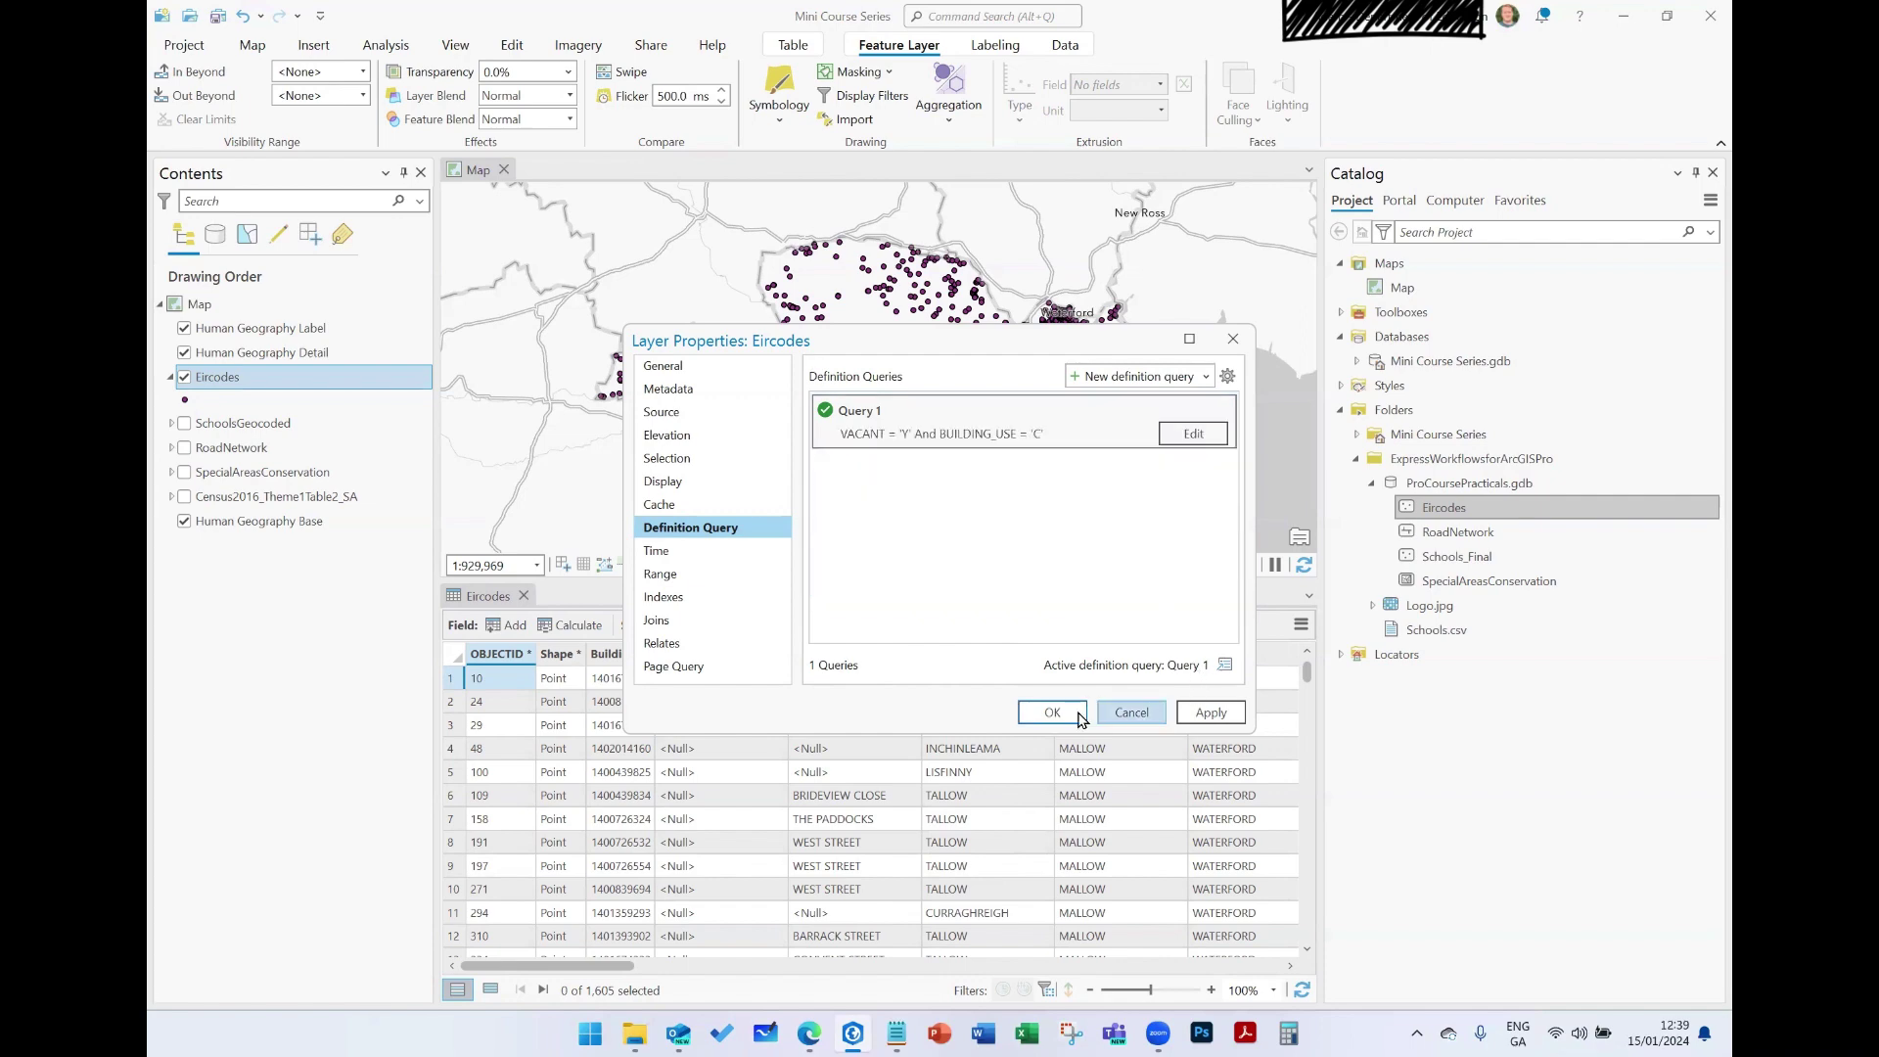
{"action": "left_click", "coordinate": [1075, 714]}
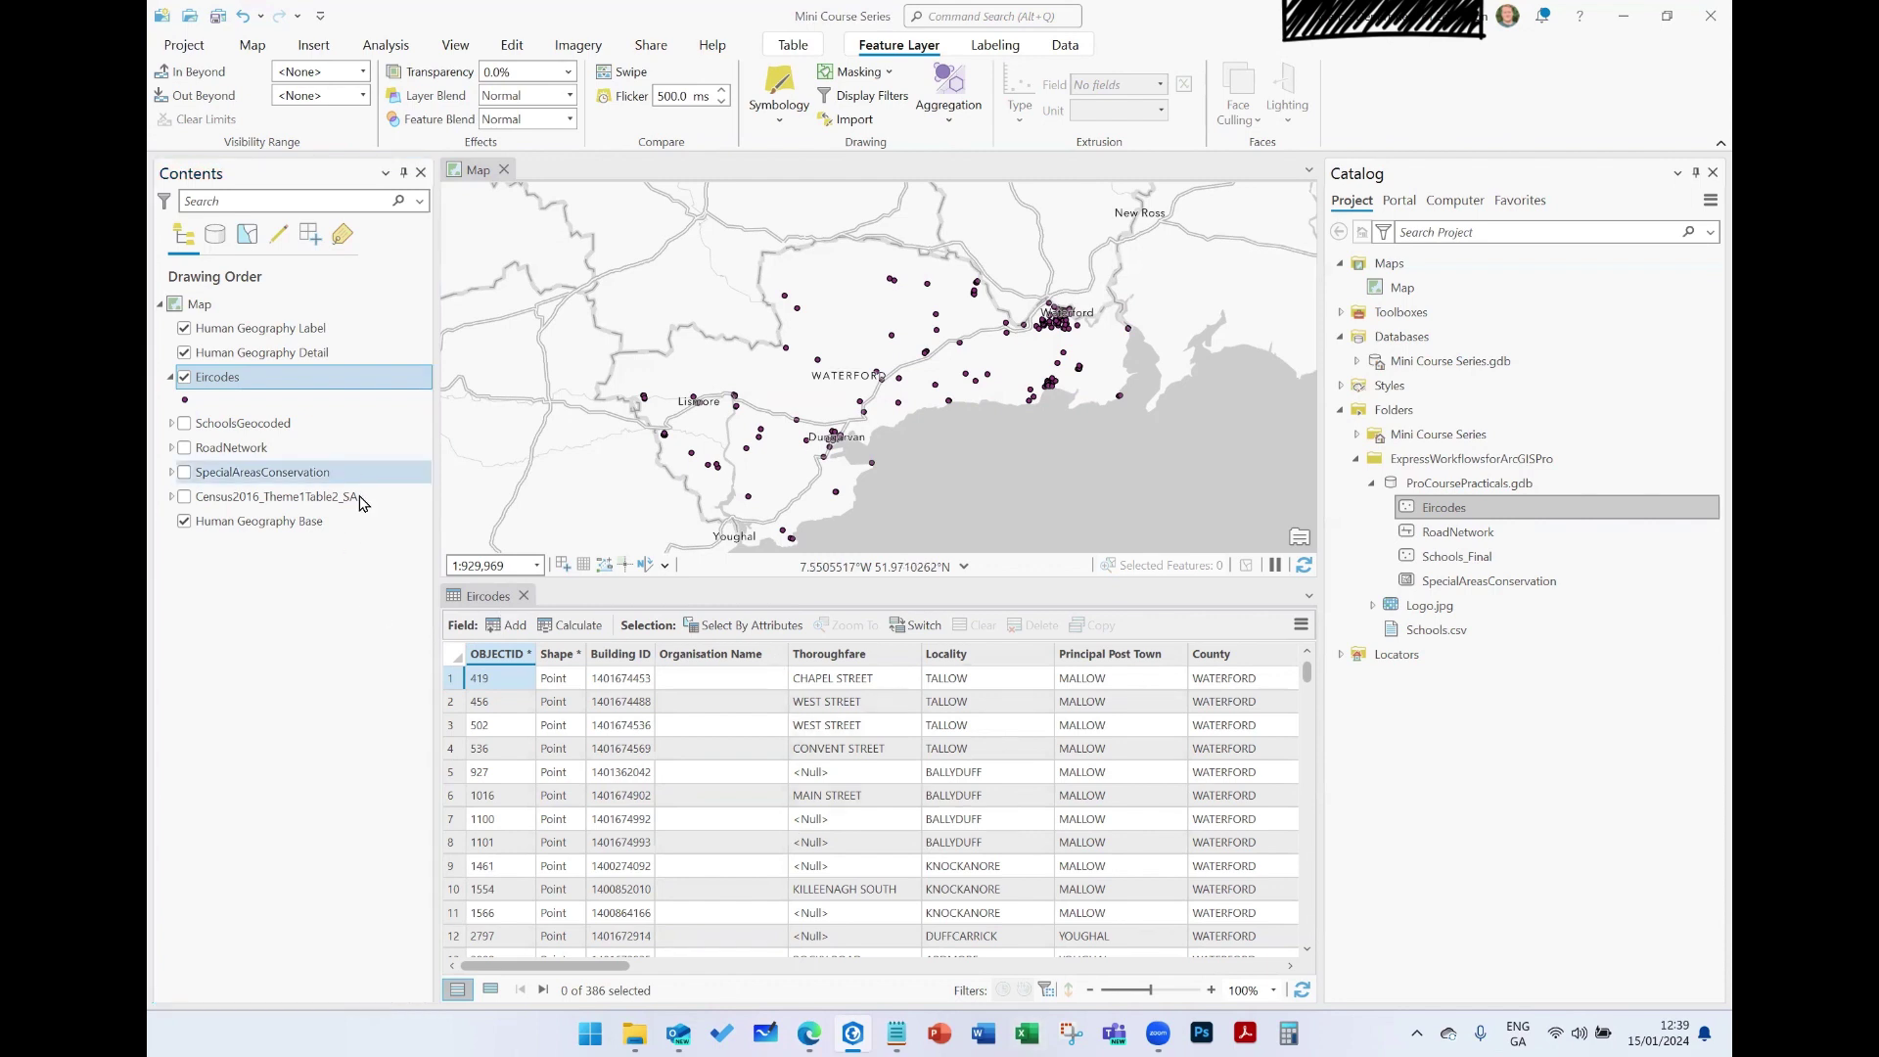
Step: Reopen Eircodes Query 1 for editing and check the And/Or options for combining conditions
{"action": "double_click", "coordinate": [289, 392]}
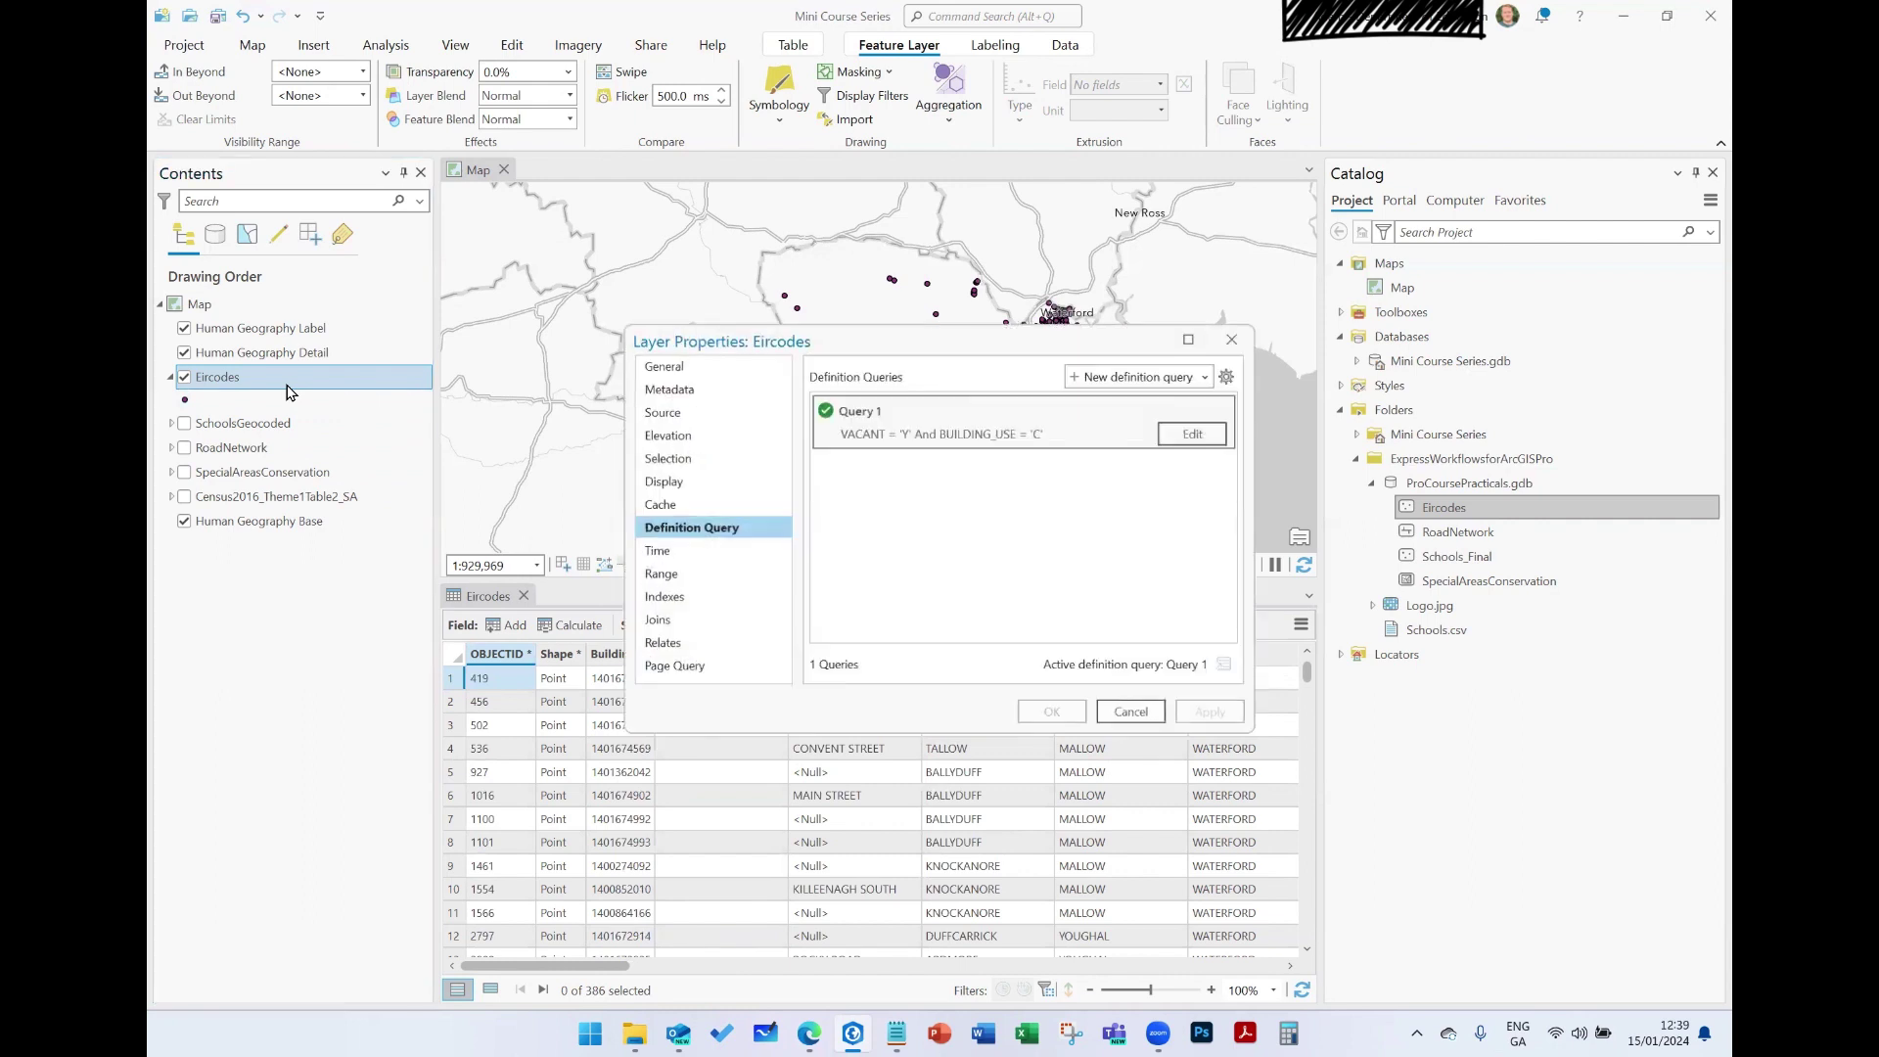
{"action": "left_click", "coordinate": [1189, 437]}
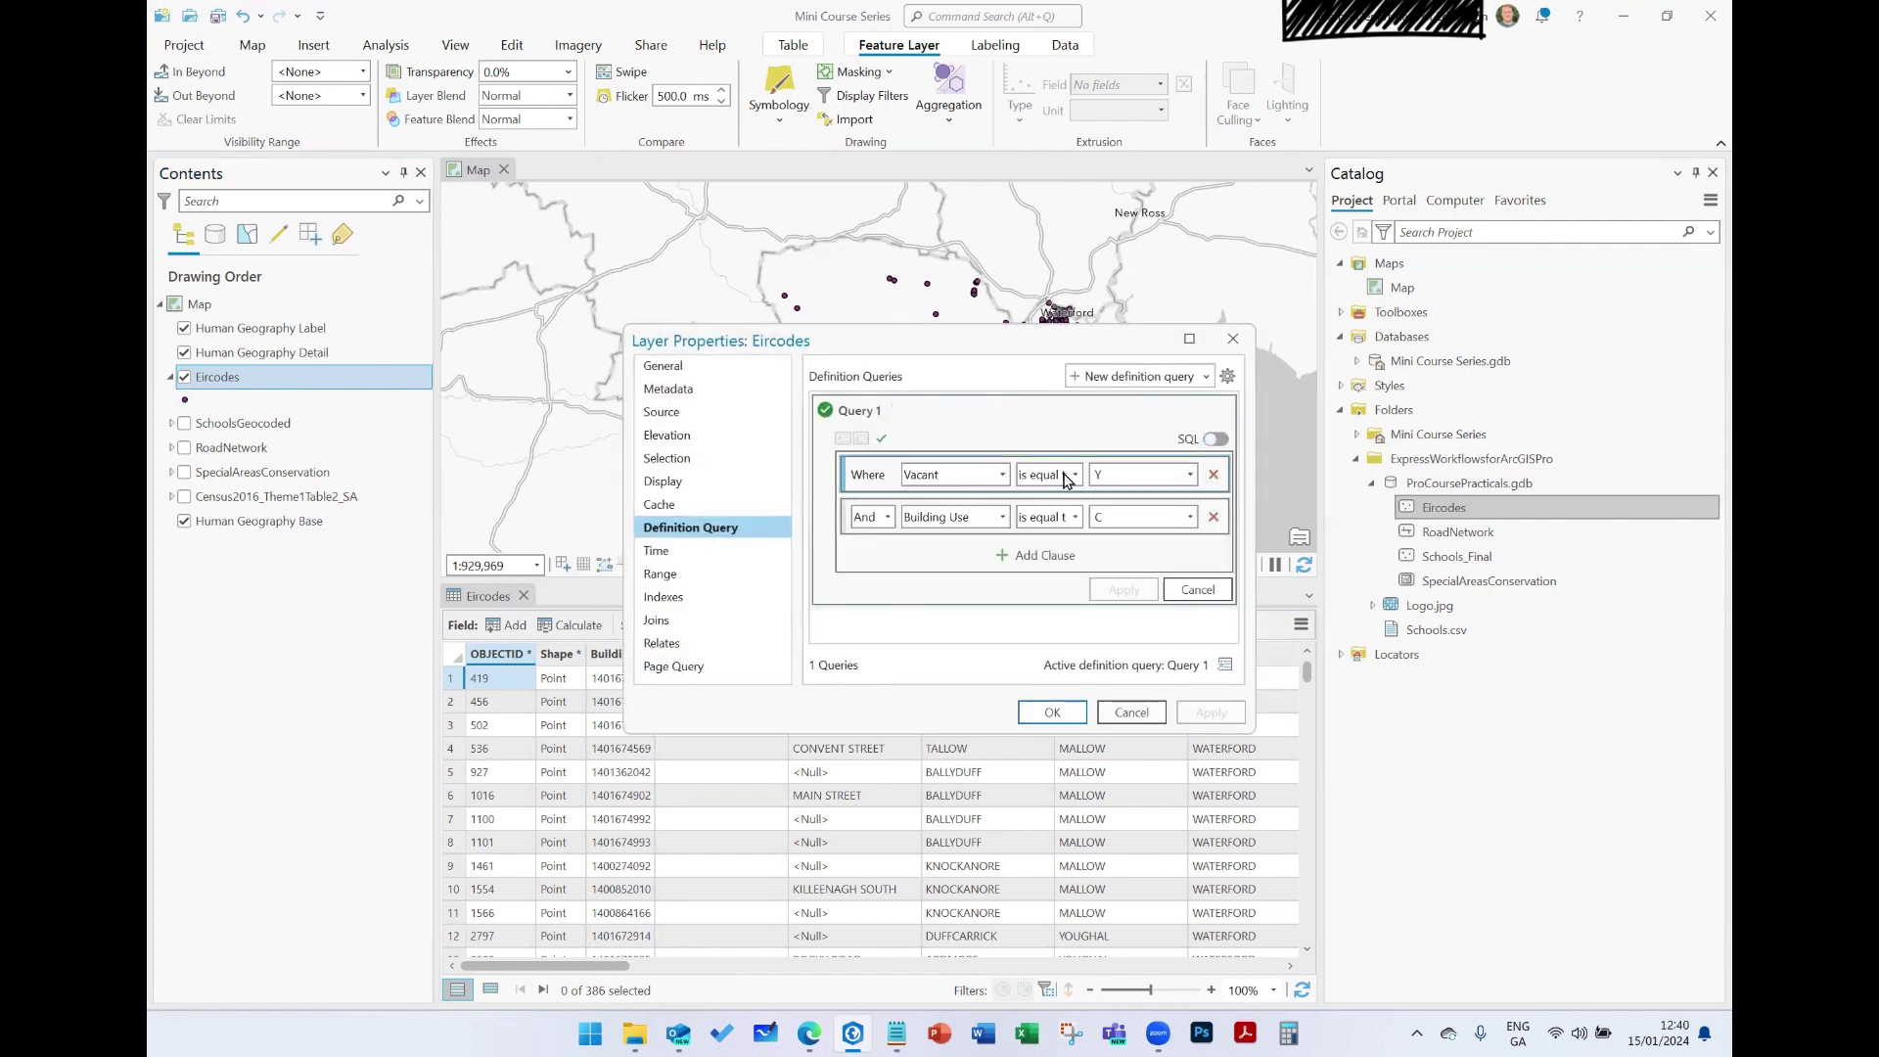
{"action": "left_click", "coordinate": [888, 519]}
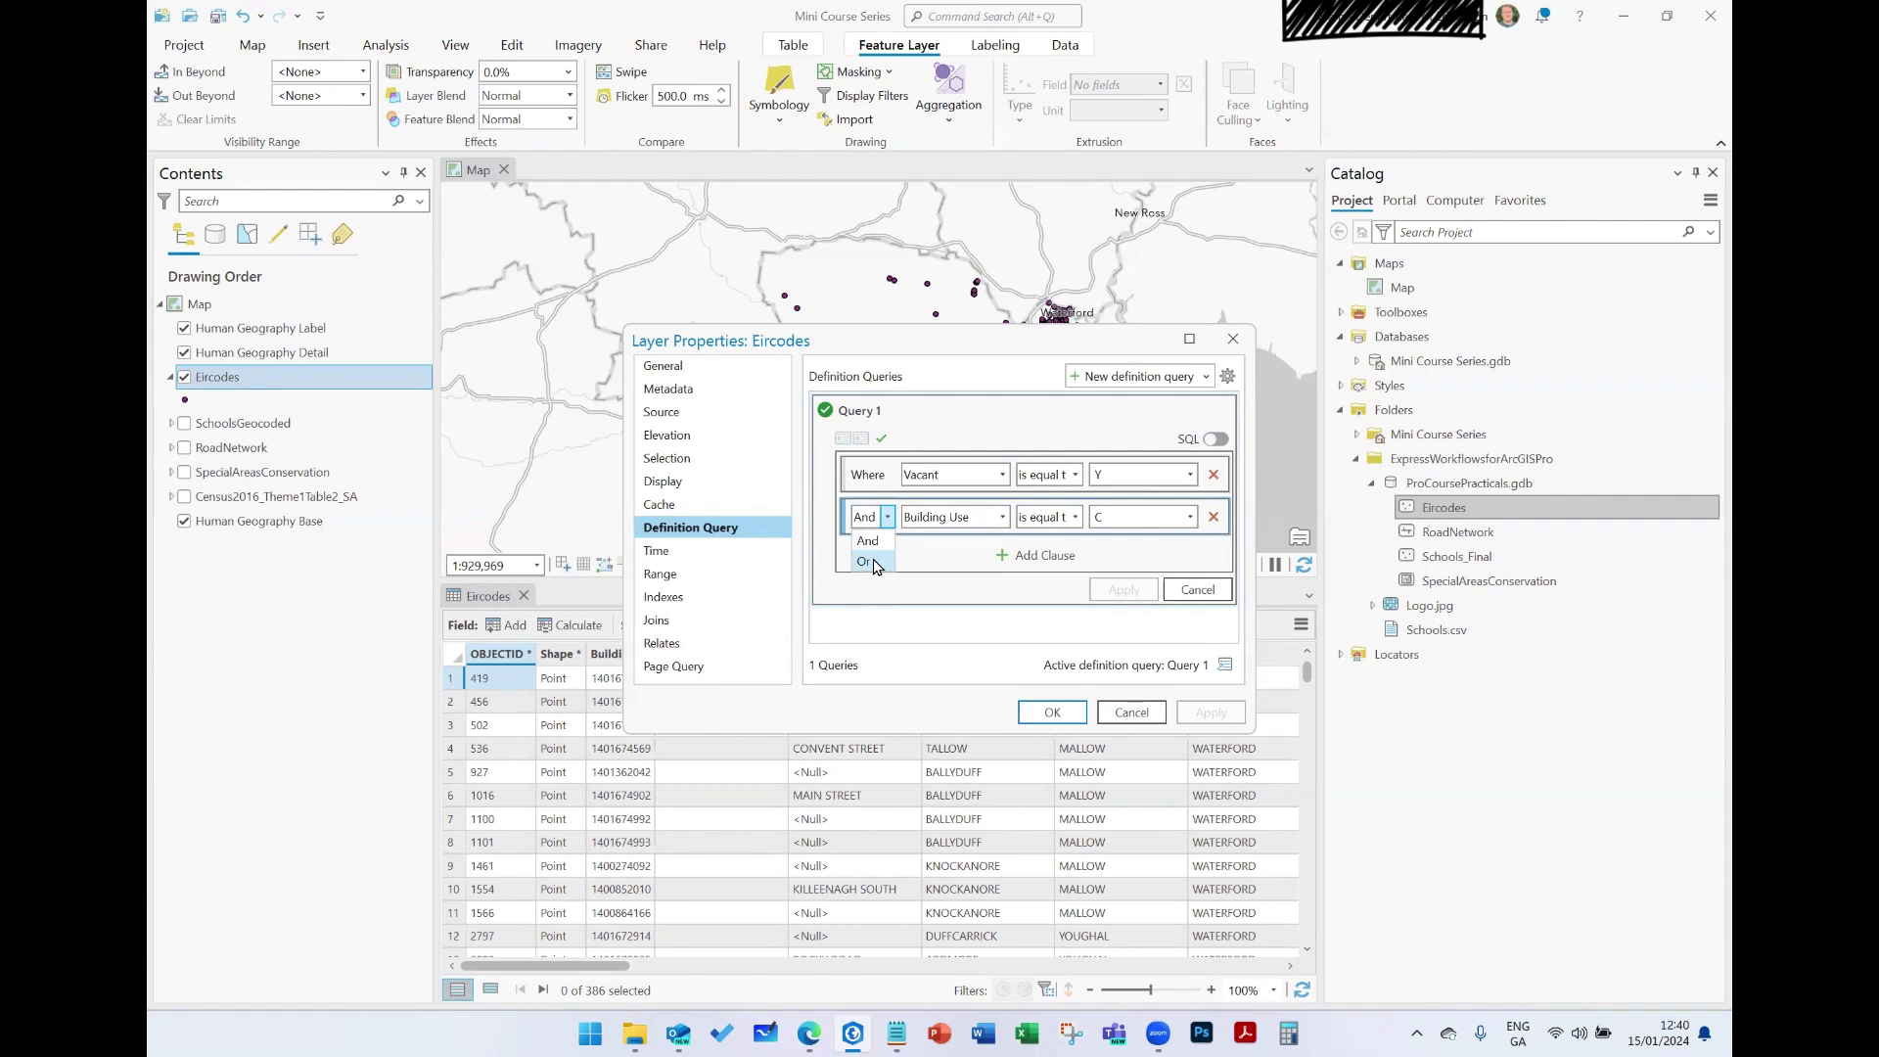
{"action": "left_click", "coordinate": [1213, 519]}
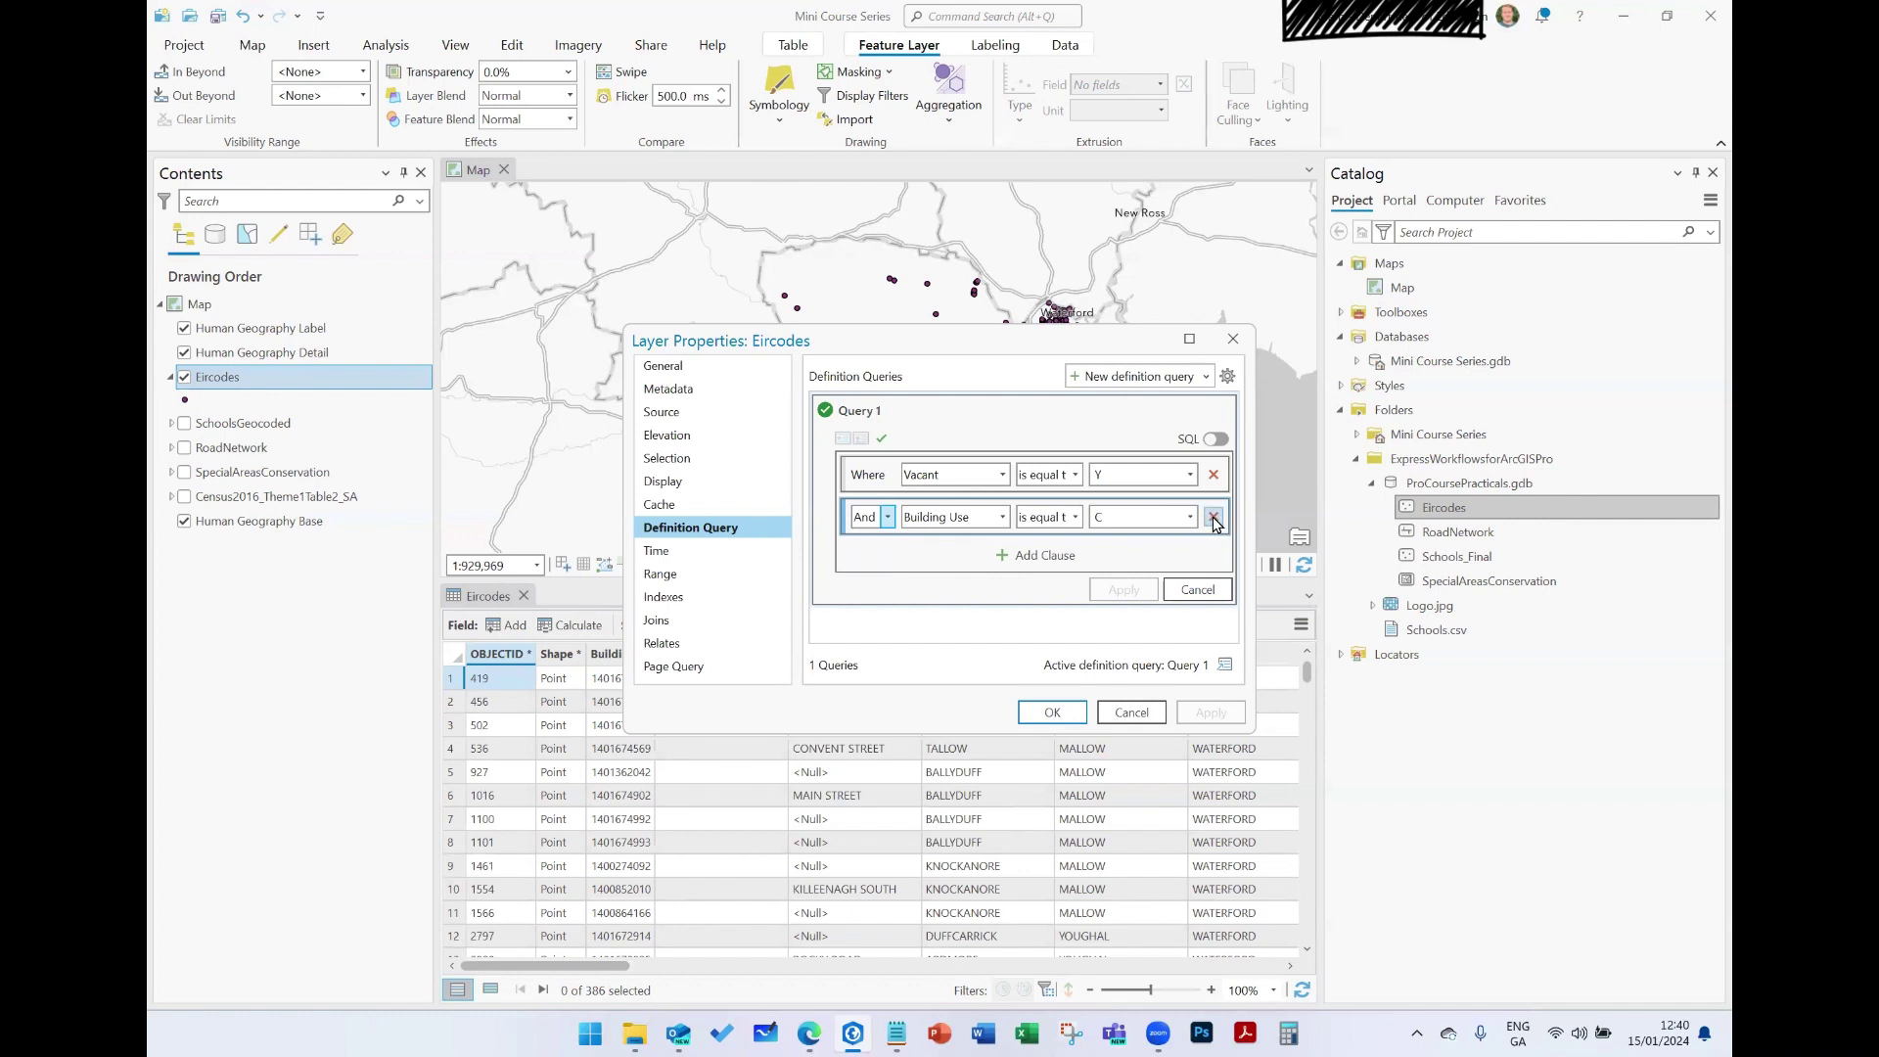
Step: Try removing clauses and a Vacant is not null condition, then cancel the edit unchanged
{"action": "left_click", "coordinate": [1214, 517]}
{"action": "left_click", "coordinate": [1075, 474]}
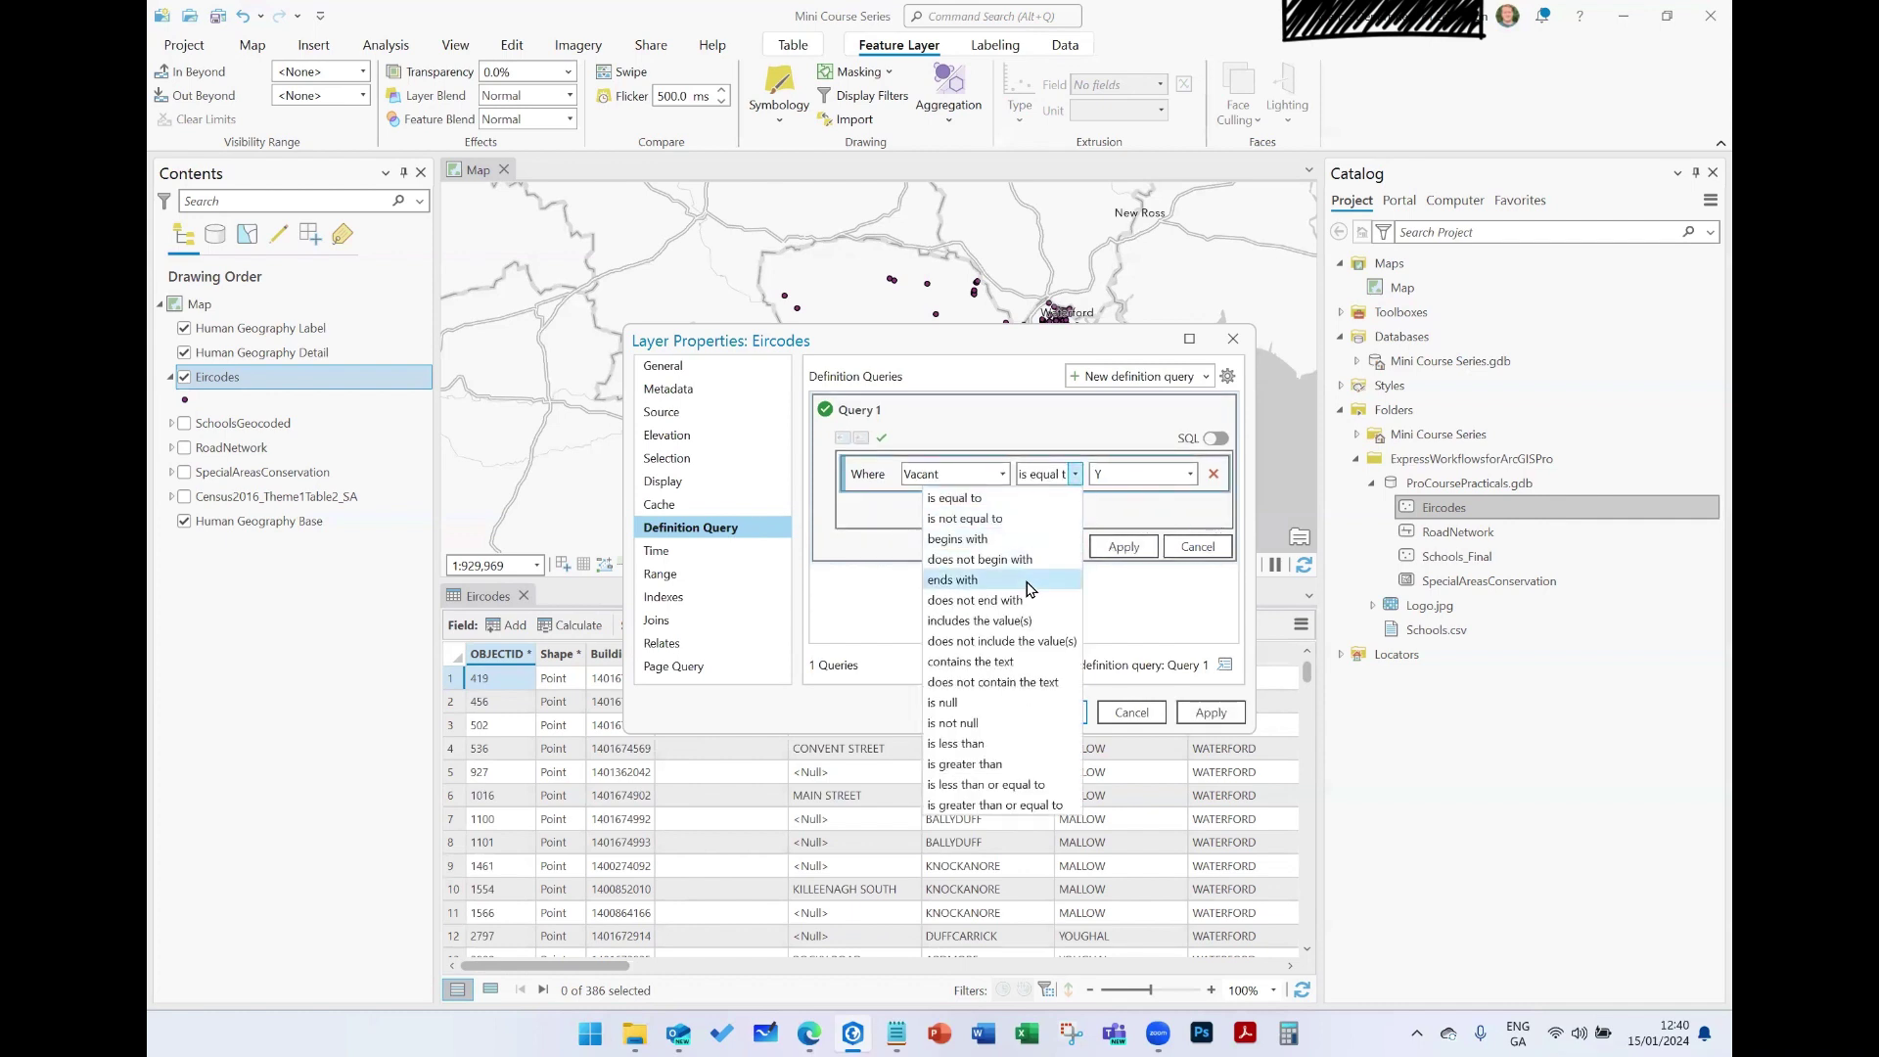
{"action": "left_click", "coordinate": [999, 729]}
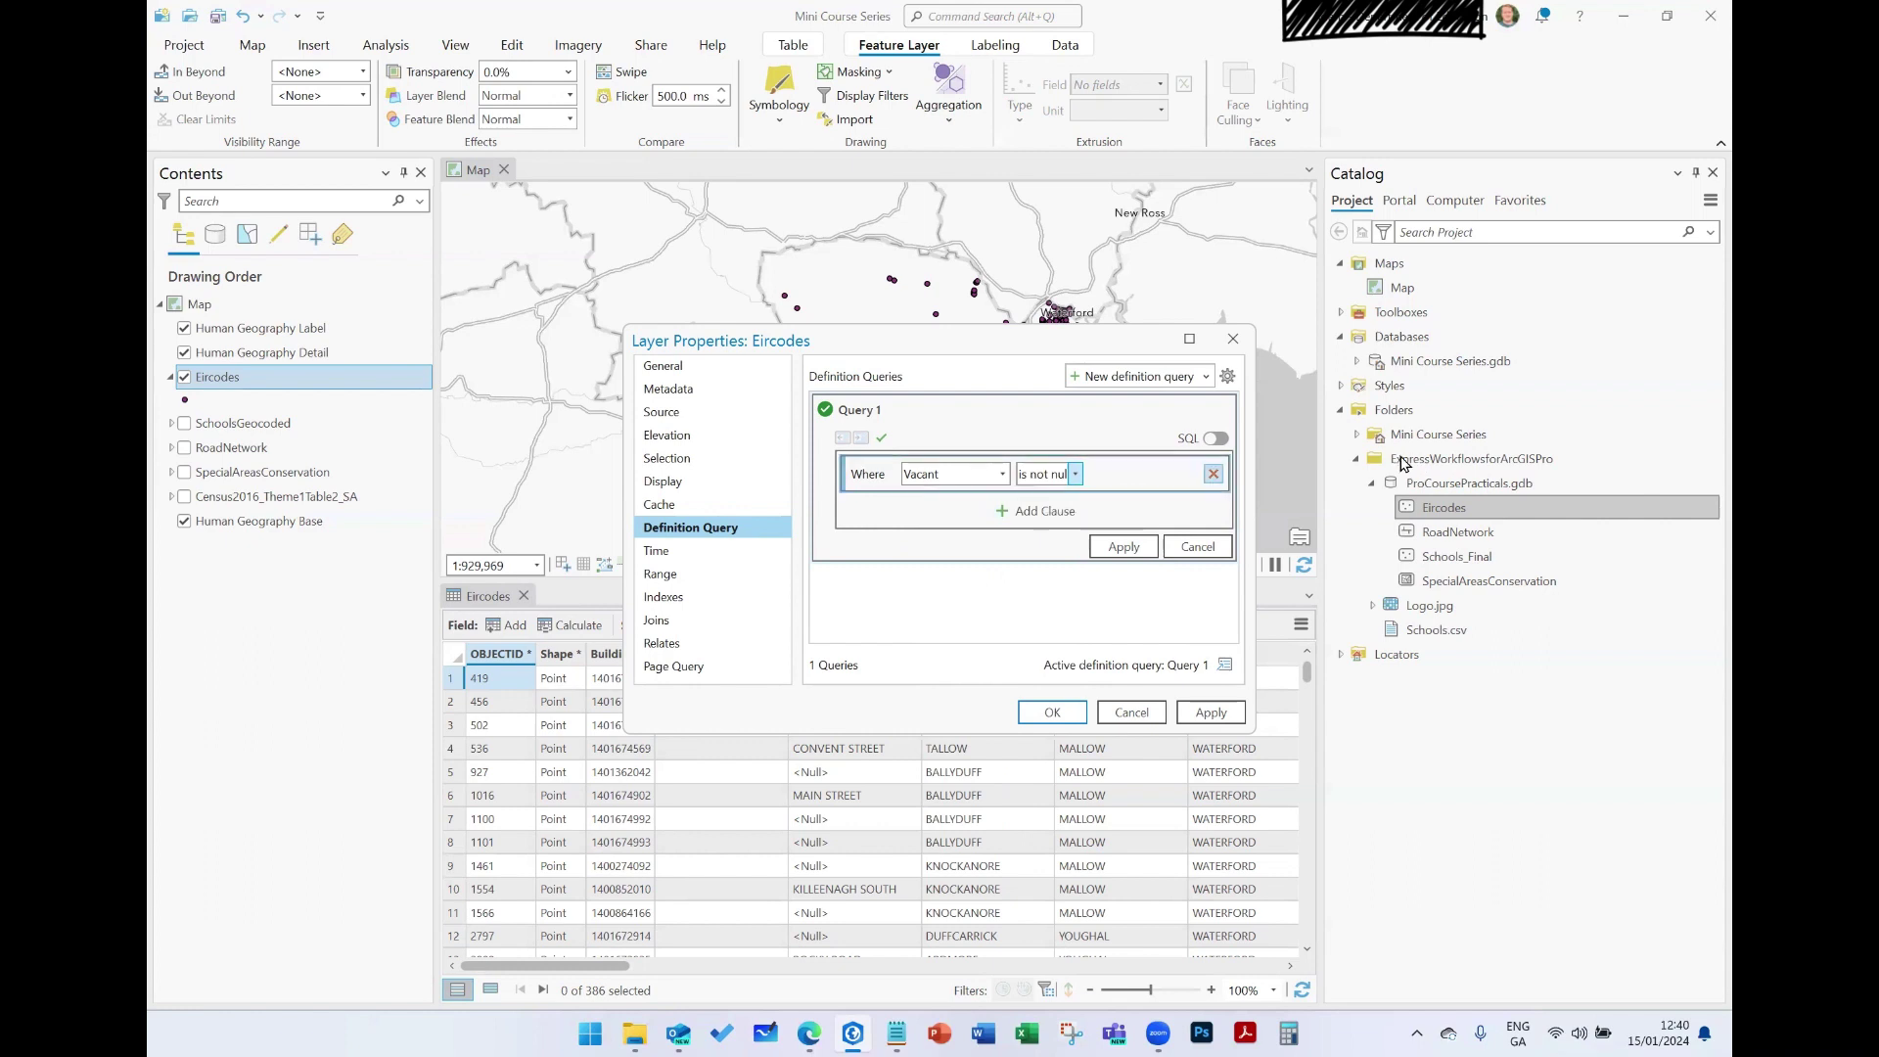
{"action": "left_click", "coordinate": [1214, 475]}
{"action": "left_click", "coordinate": [1184, 566]}
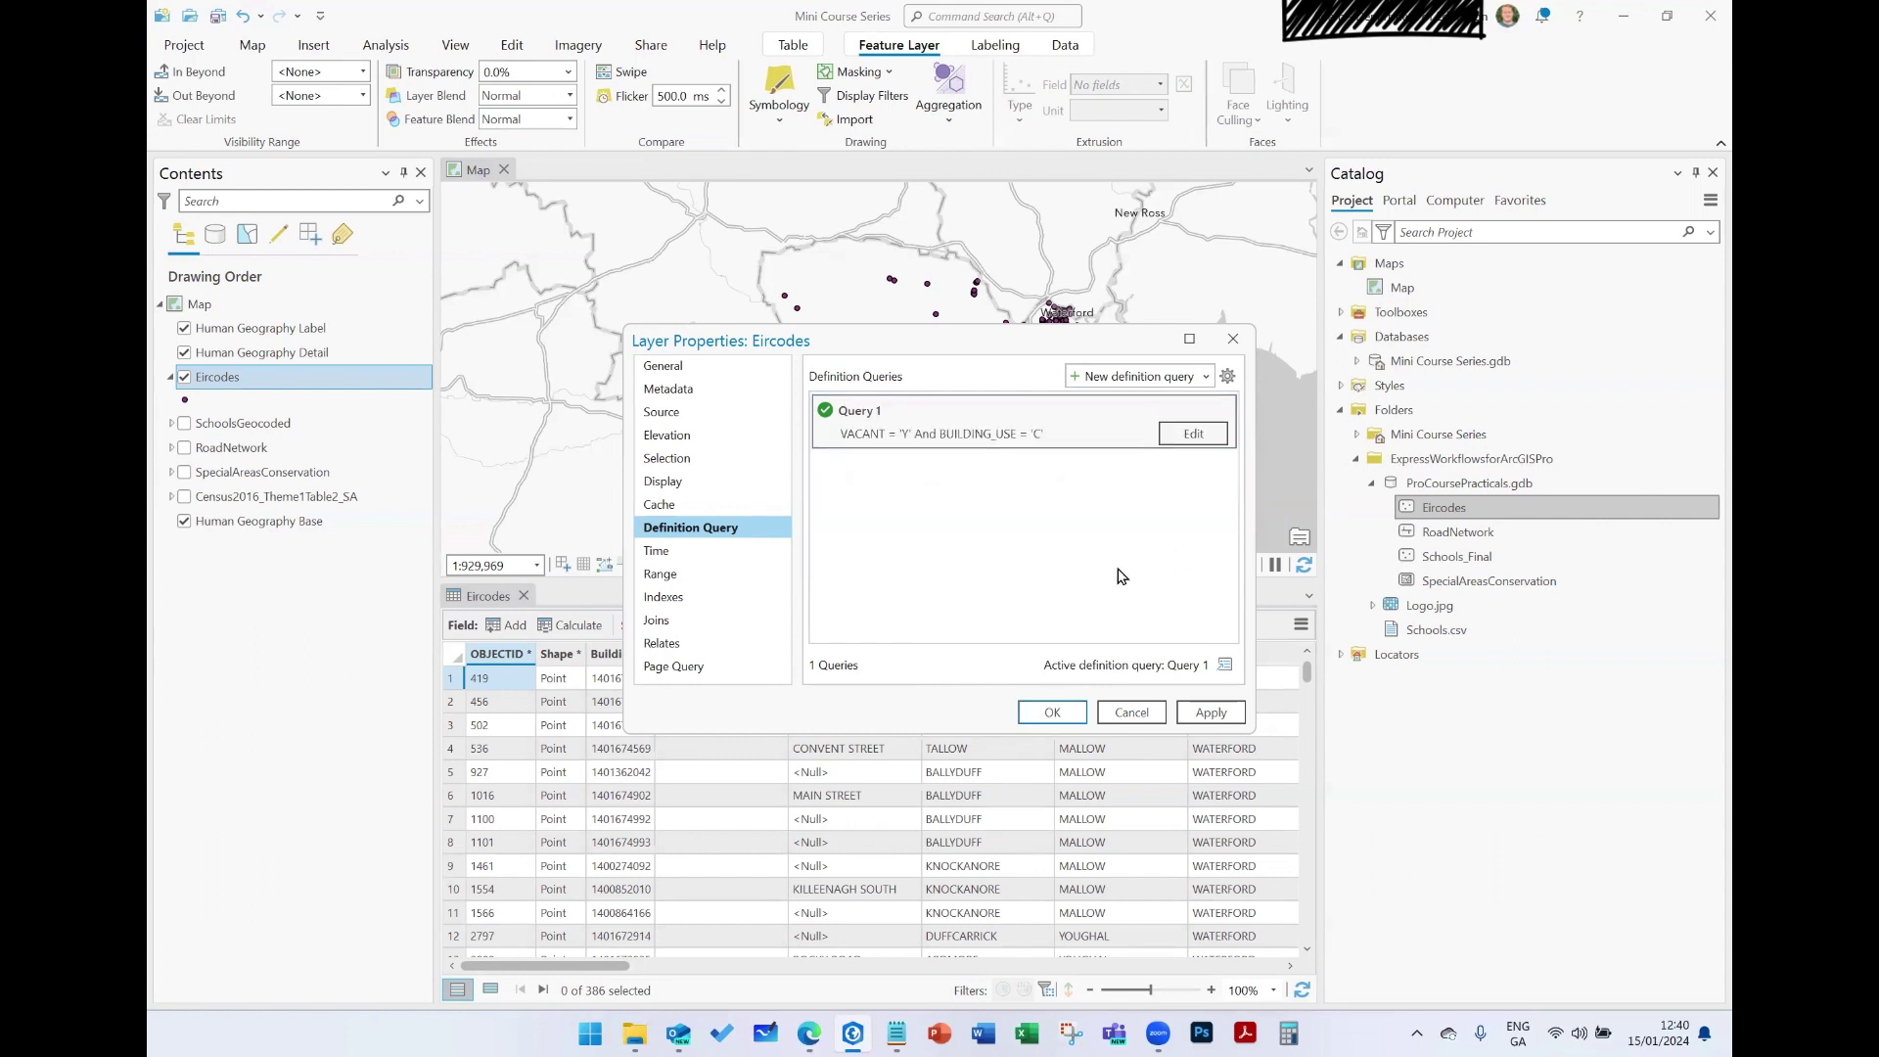
Step: Delete Eircodes Query 1 to restore all 54,630 points and close the attribute table
{"action": "left_click", "coordinate": [955, 418]}
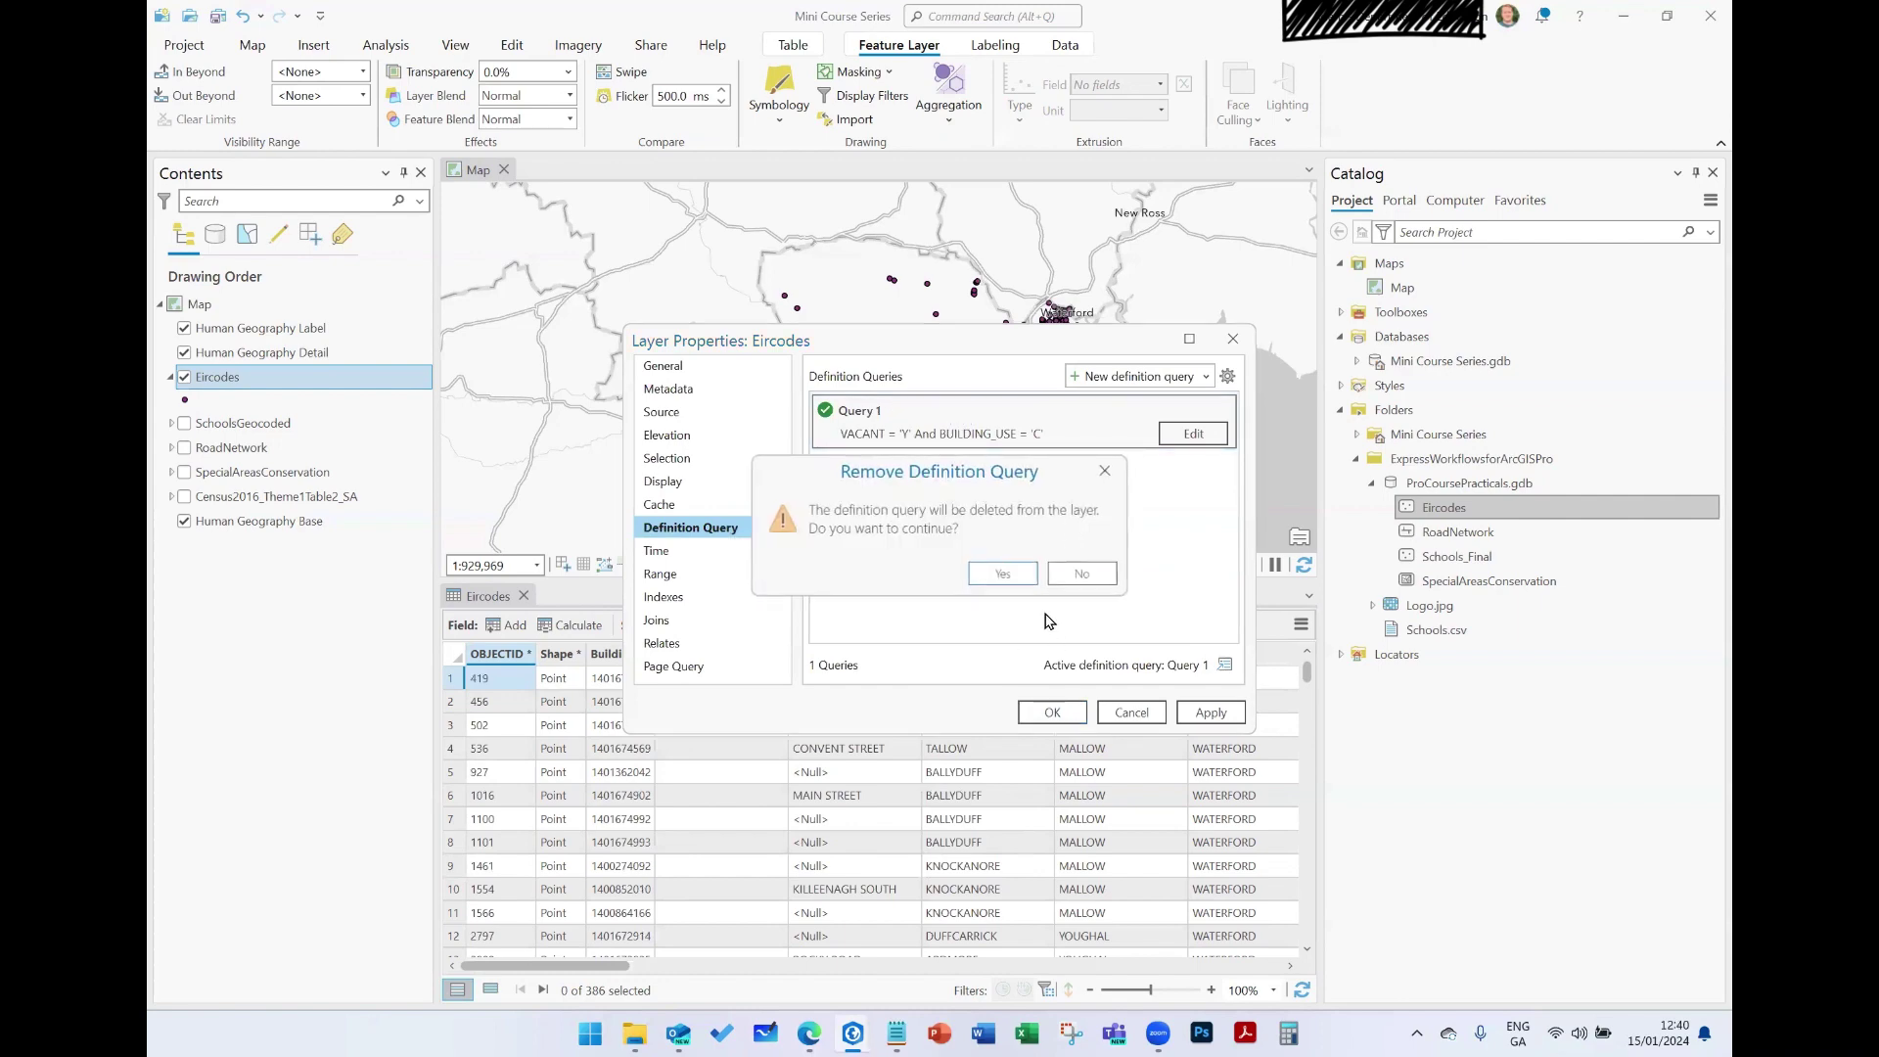
{"action": "left_click", "coordinate": [1008, 577]}
{"action": "left_click", "coordinate": [1052, 712]}
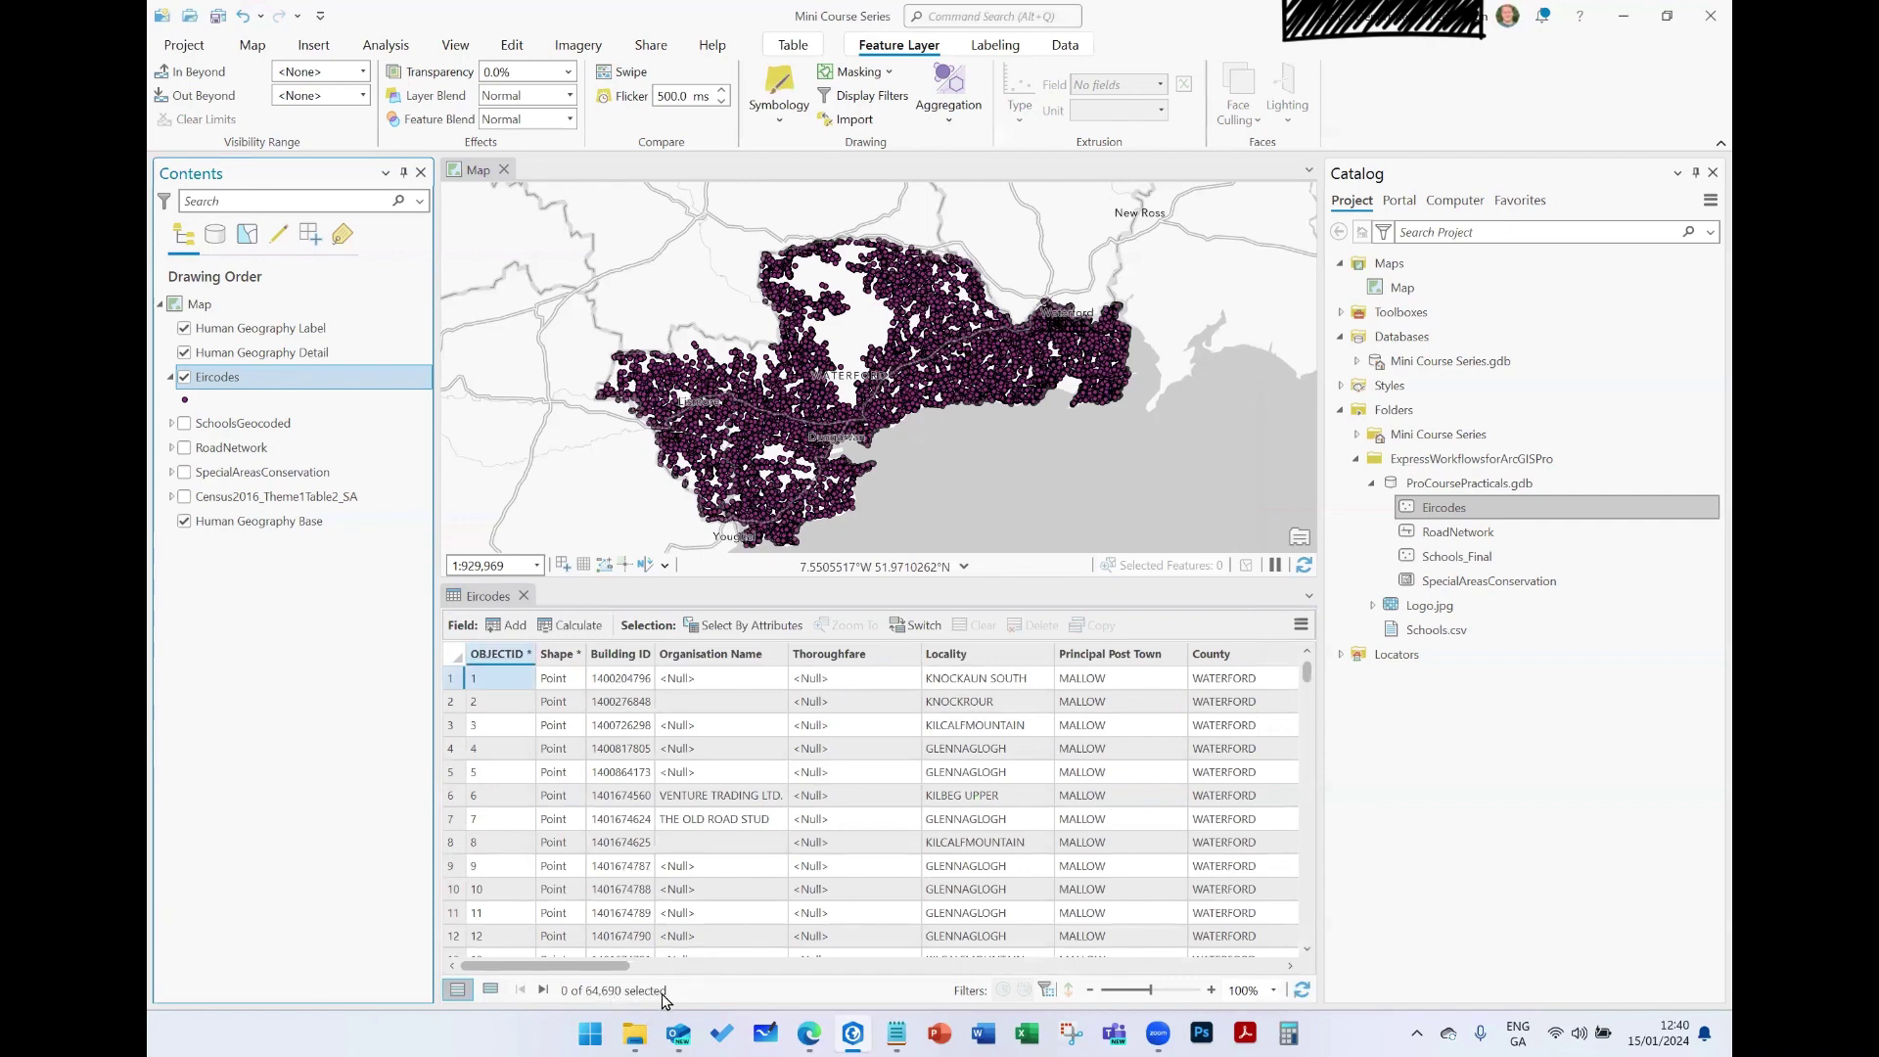
{"action": "left_click", "coordinate": [525, 596]}
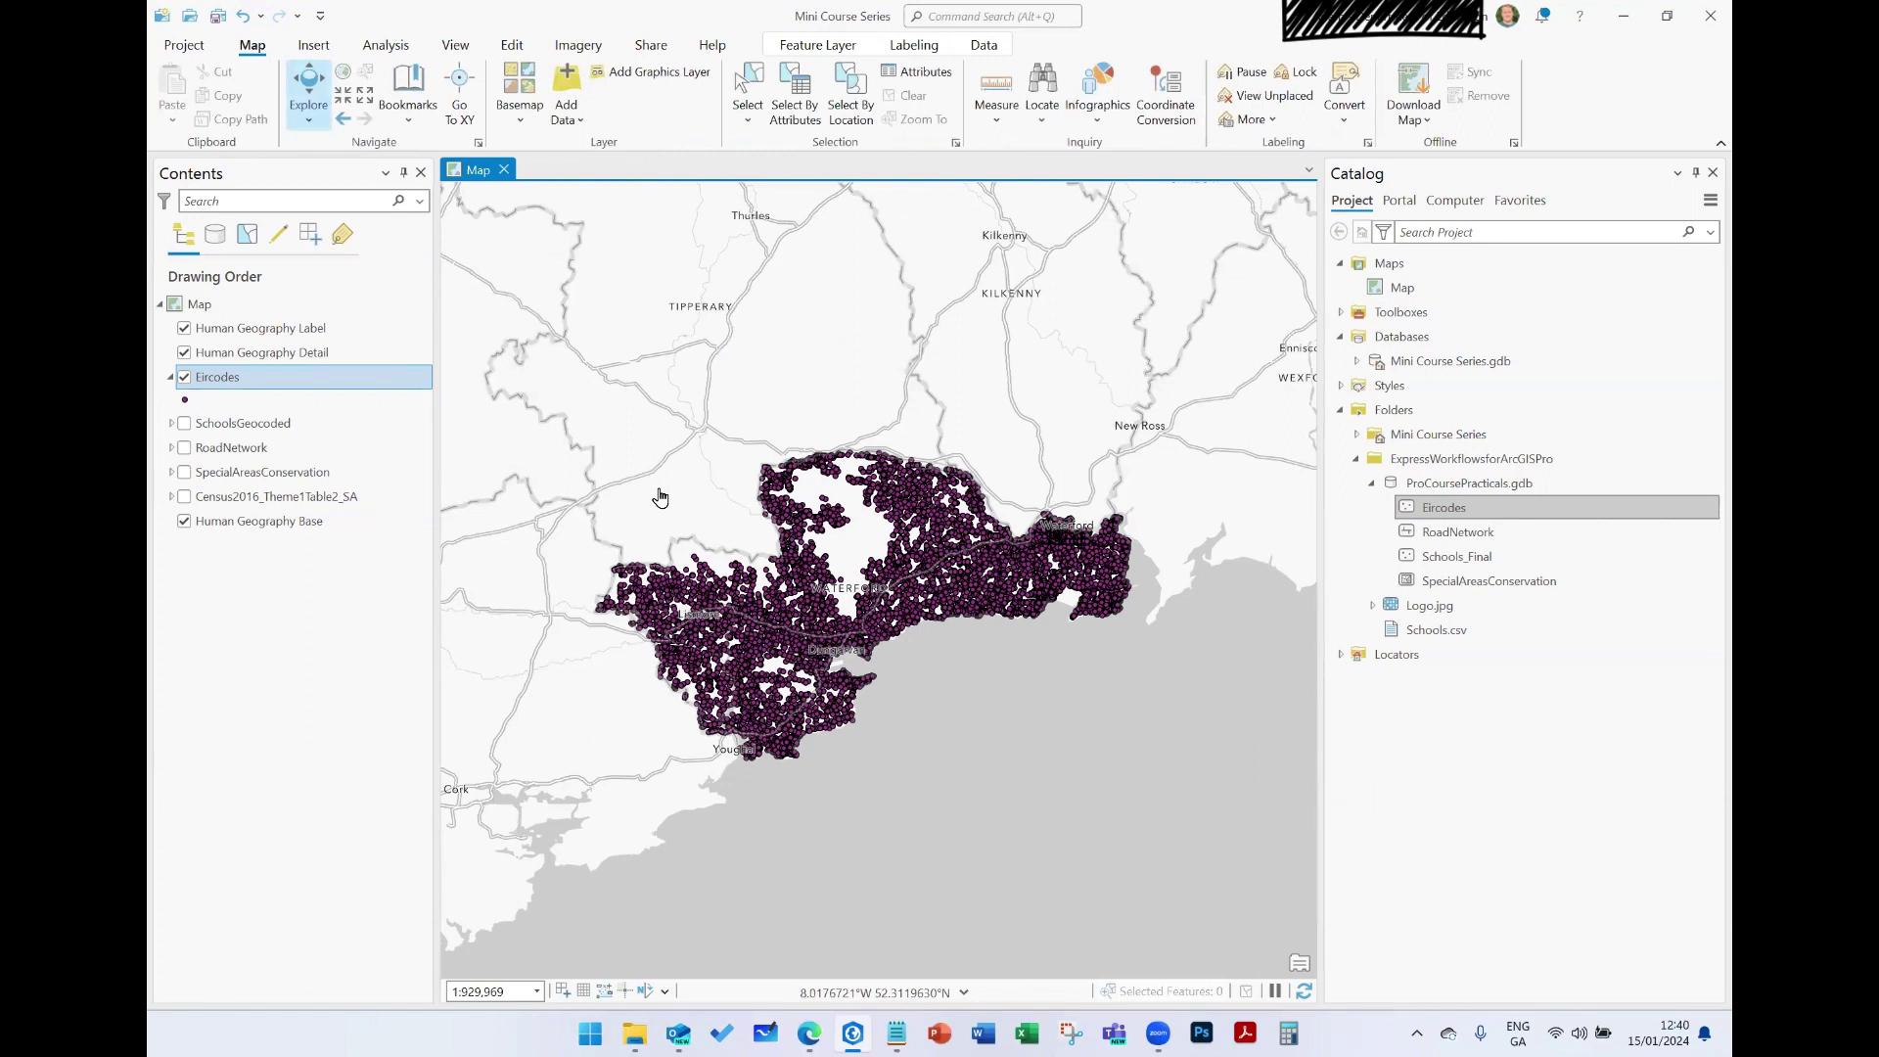
Step: Abandon a new Eircodes definition query unsaved and bring up Select By Attributes instead
{"action": "double_click", "coordinate": [293, 377]}
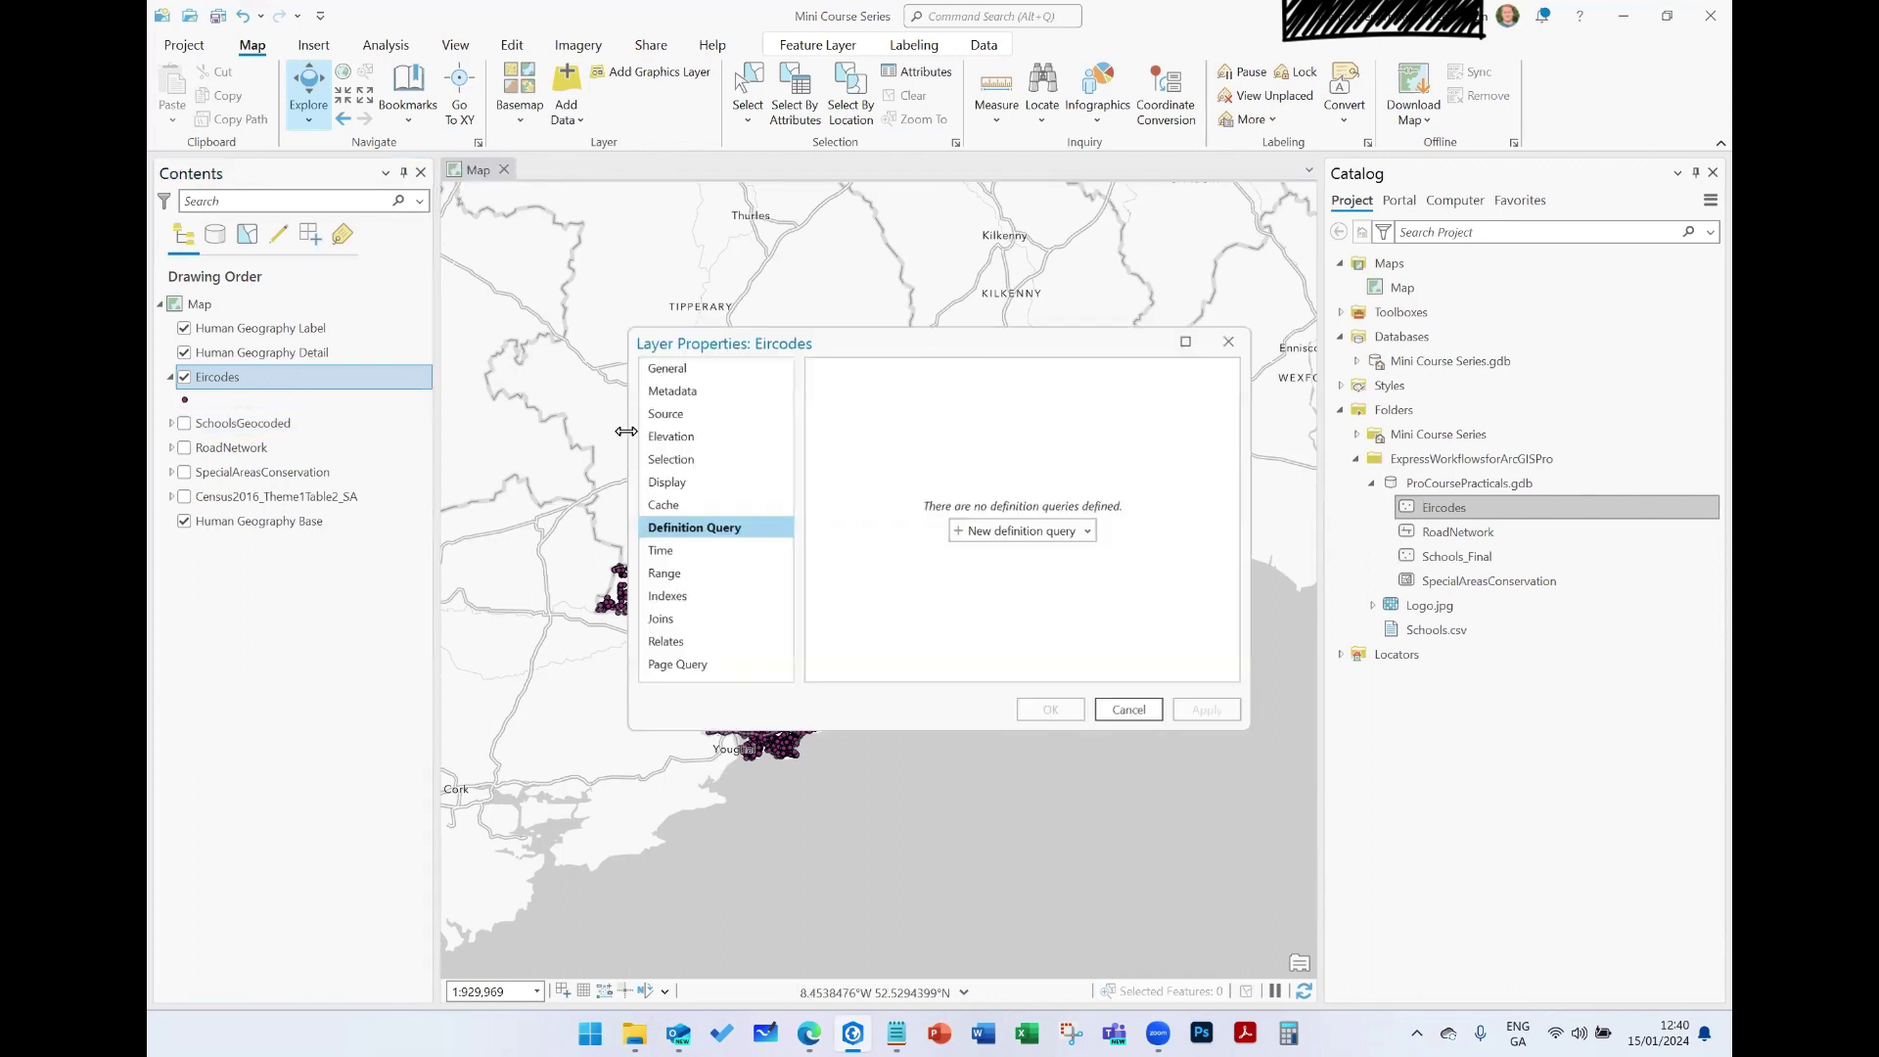
{"action": "left_click", "coordinate": [1022, 531]}
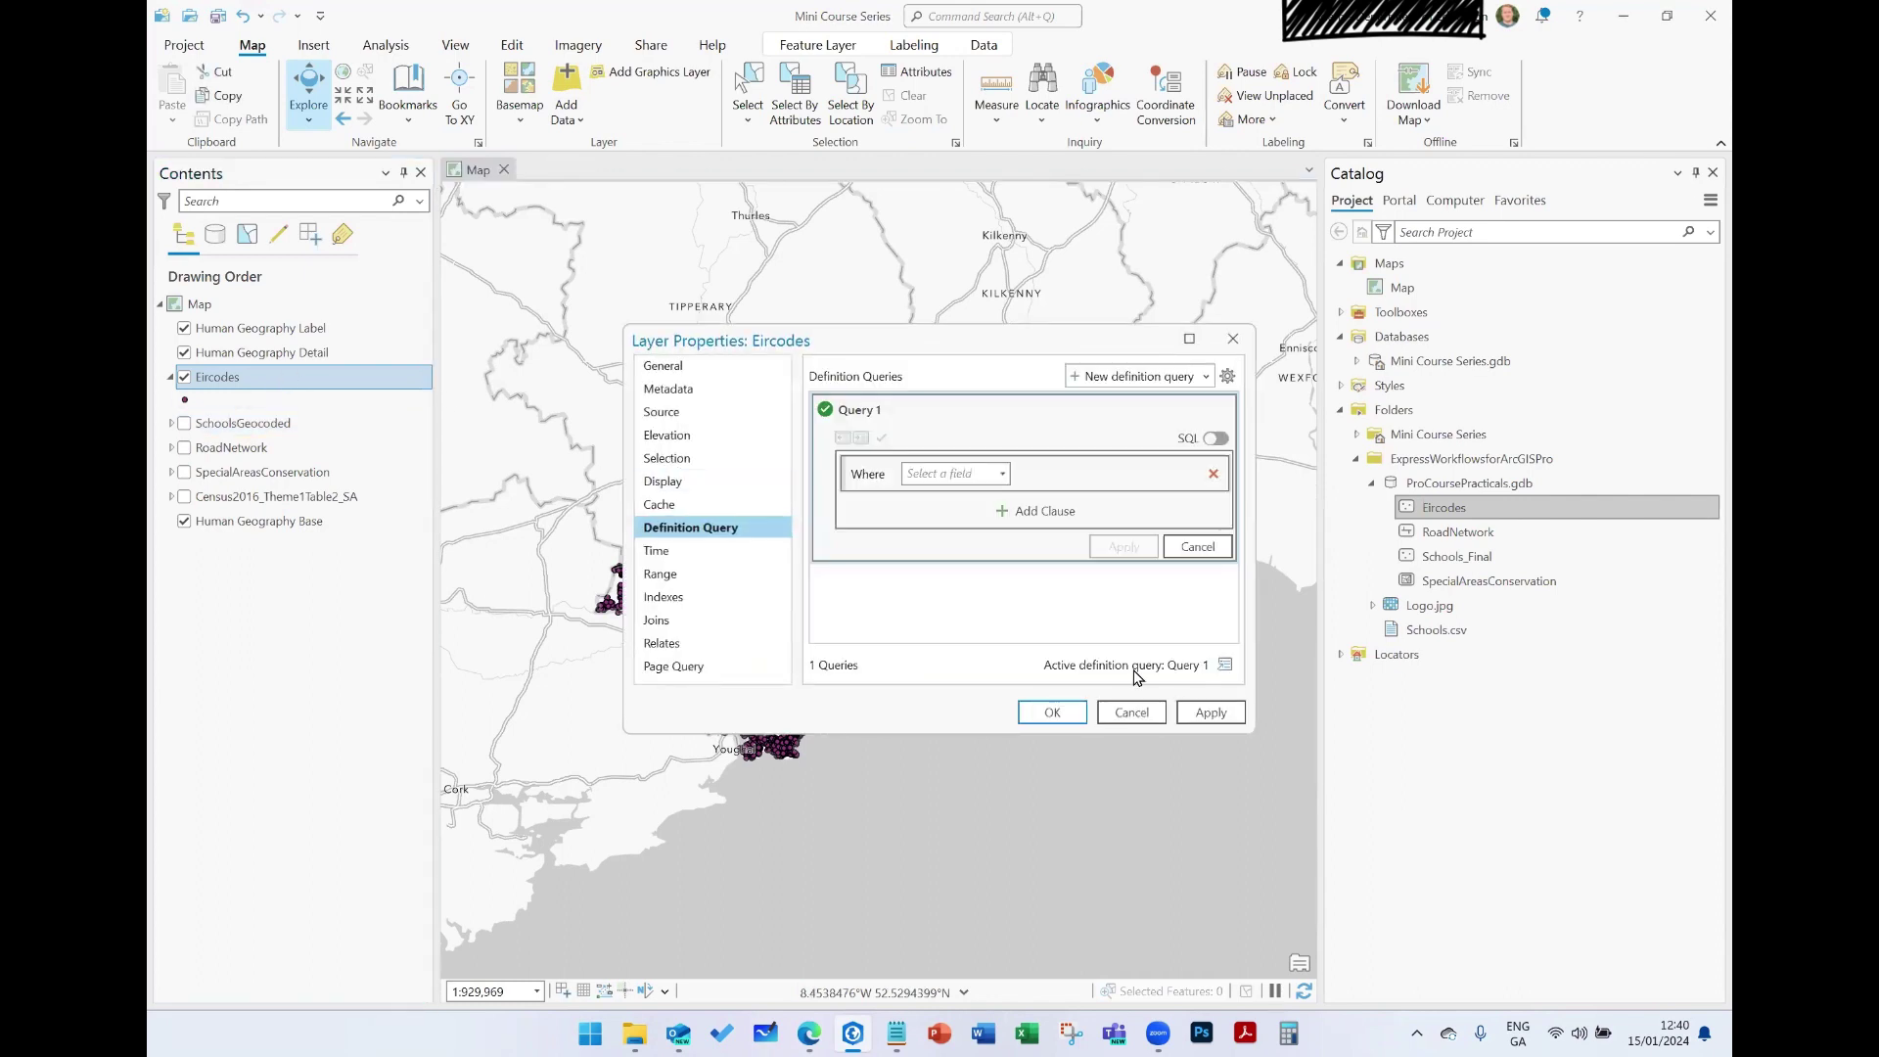
{"action": "left_click", "coordinate": [1003, 474]}
{"action": "scroll", "coordinate": [915, 724], "scroll_direction": "down", "scroll_amount": 4}
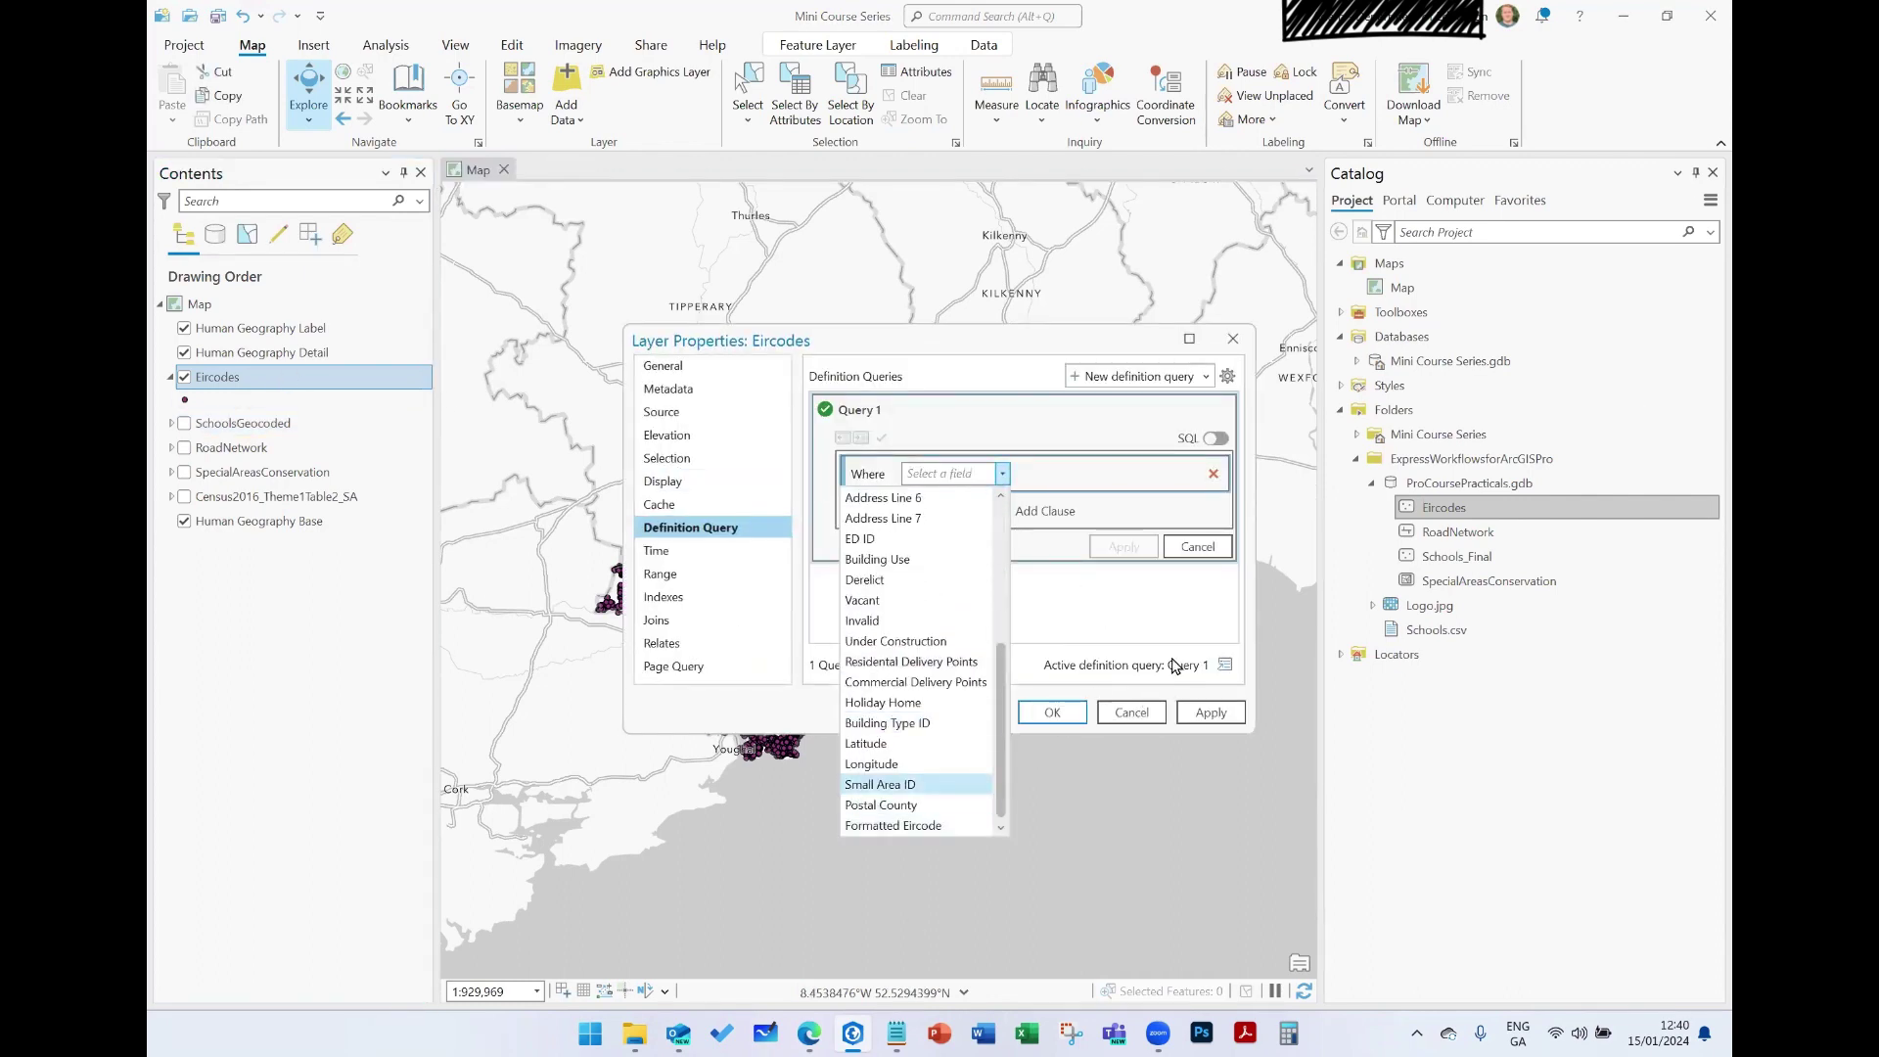
{"action": "left_click", "coordinate": [1234, 346]}
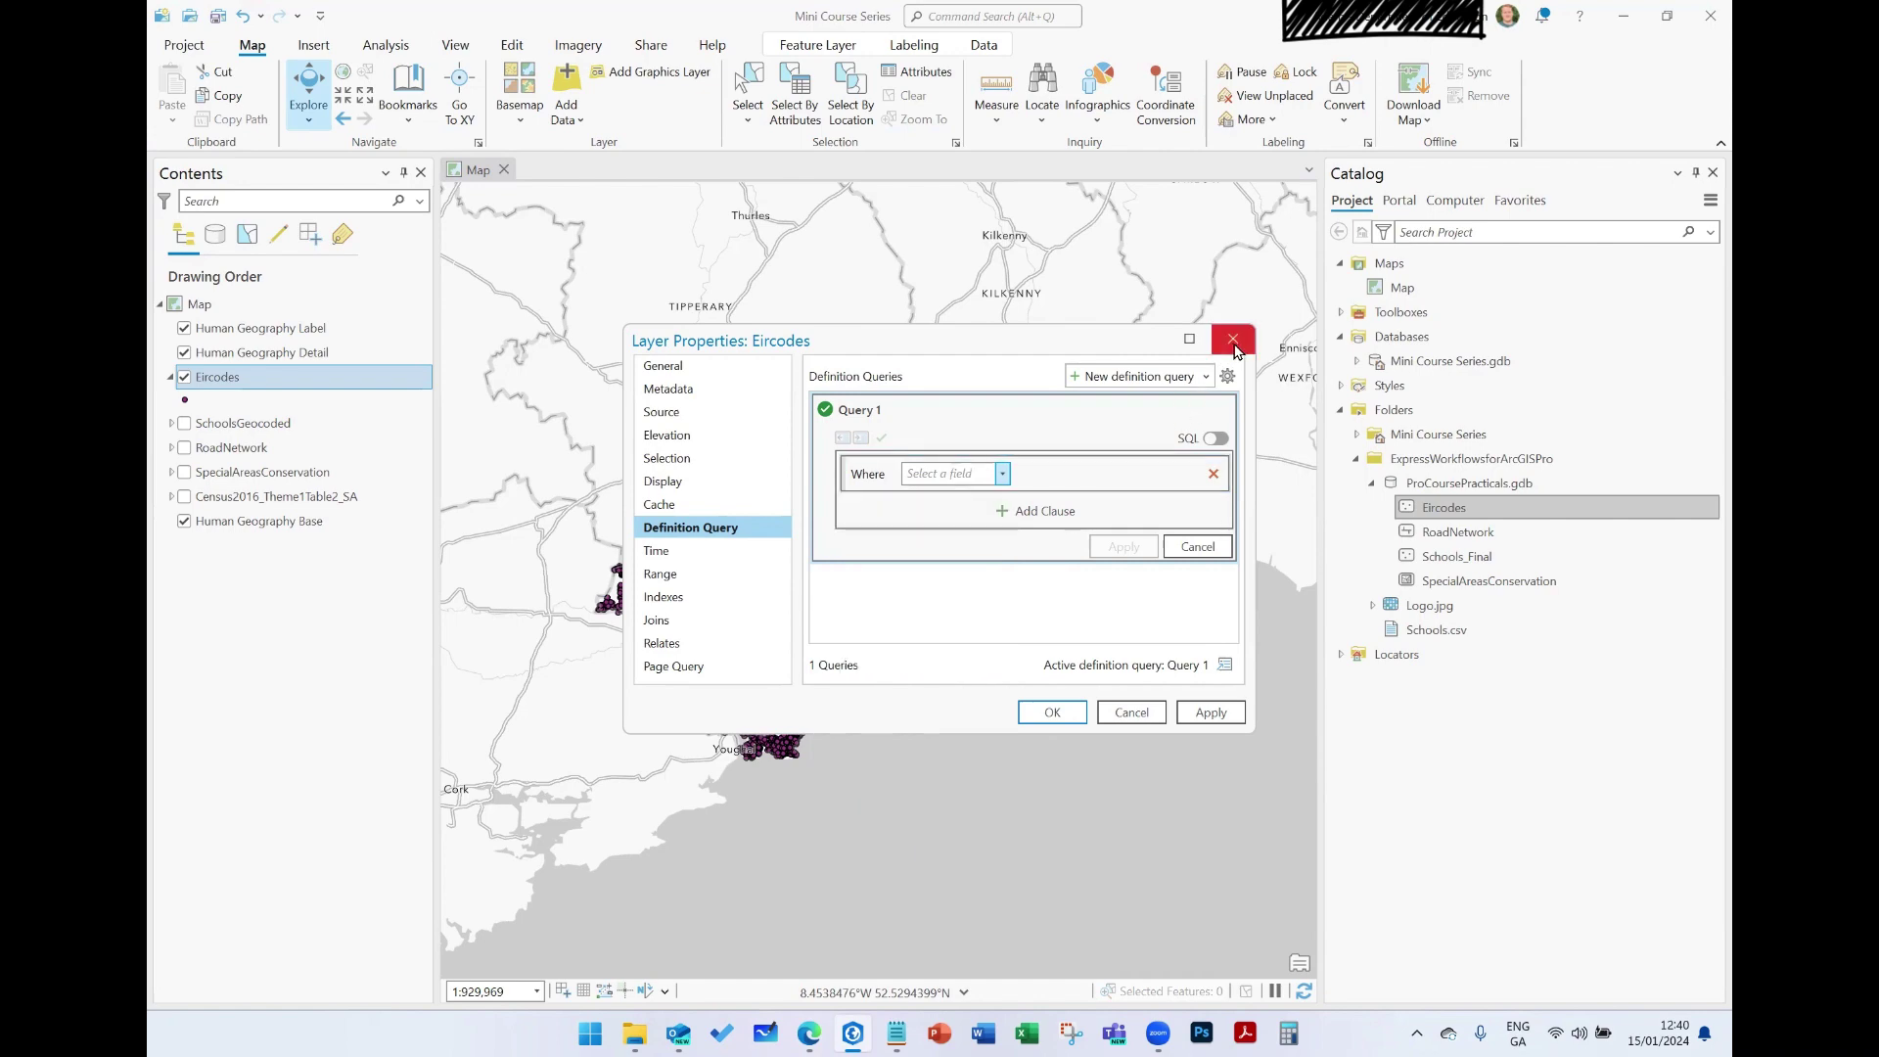
{"action": "left_click", "coordinate": [1234, 346]}
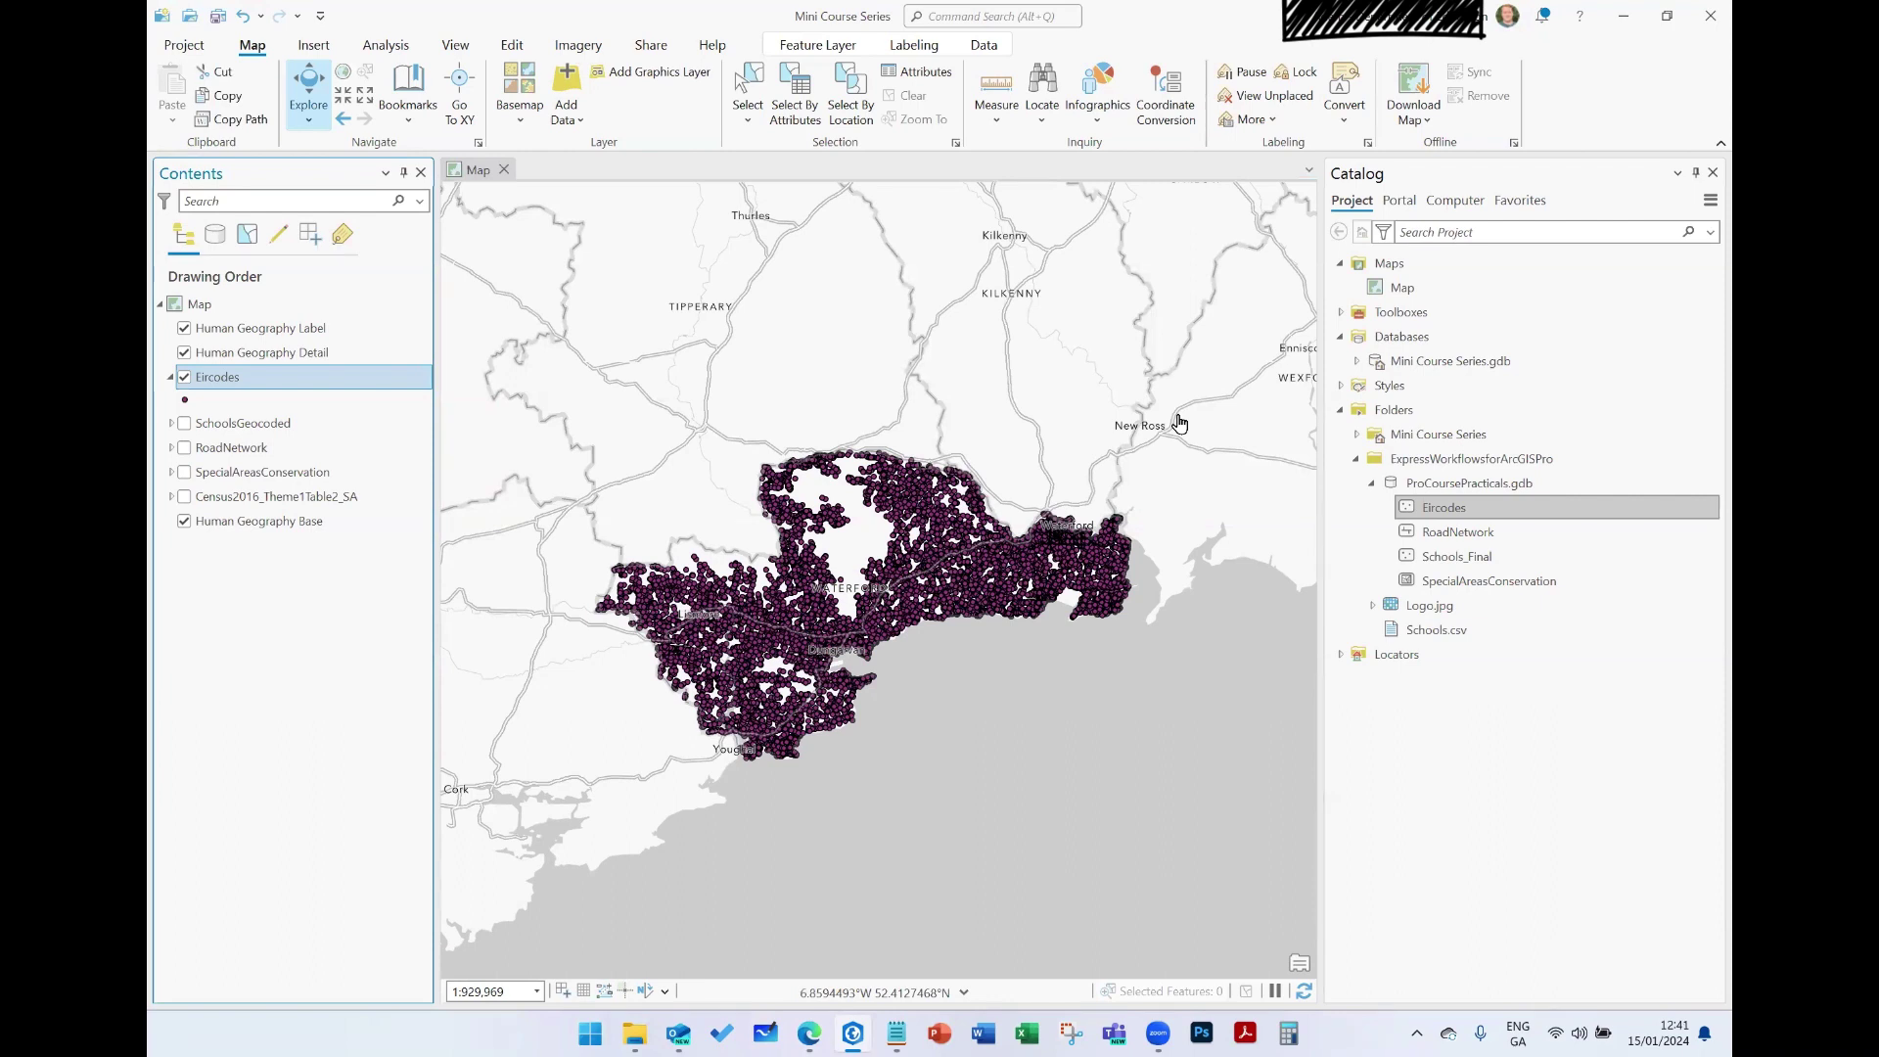
{"action": "left_click", "coordinate": [795, 110]}
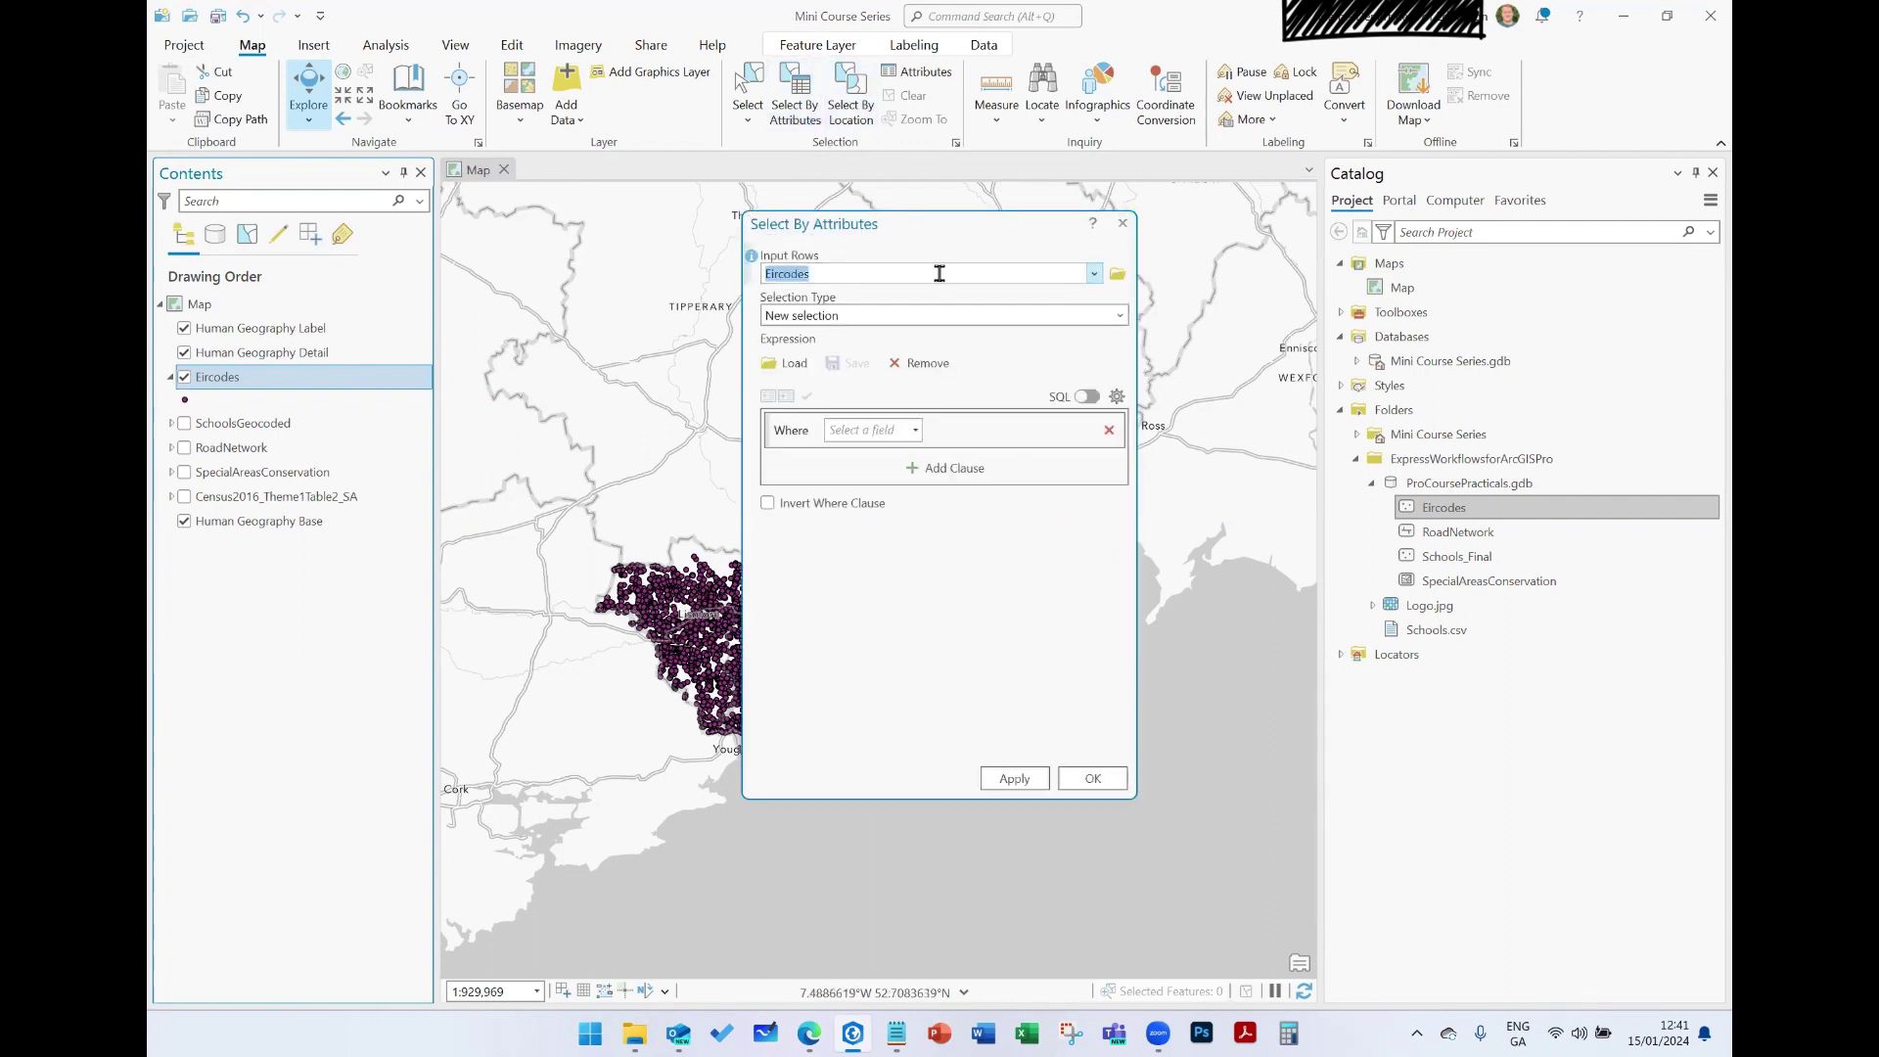
Step: Select Eircodes where Vacant is equal to Y - YES, giving 1,605 features, and move the dialog aside
{"action": "left_click", "coordinate": [916, 437]}
{"action": "scroll", "coordinate": [861, 533], "scroll_direction": "down", "scroll_amount": 3}
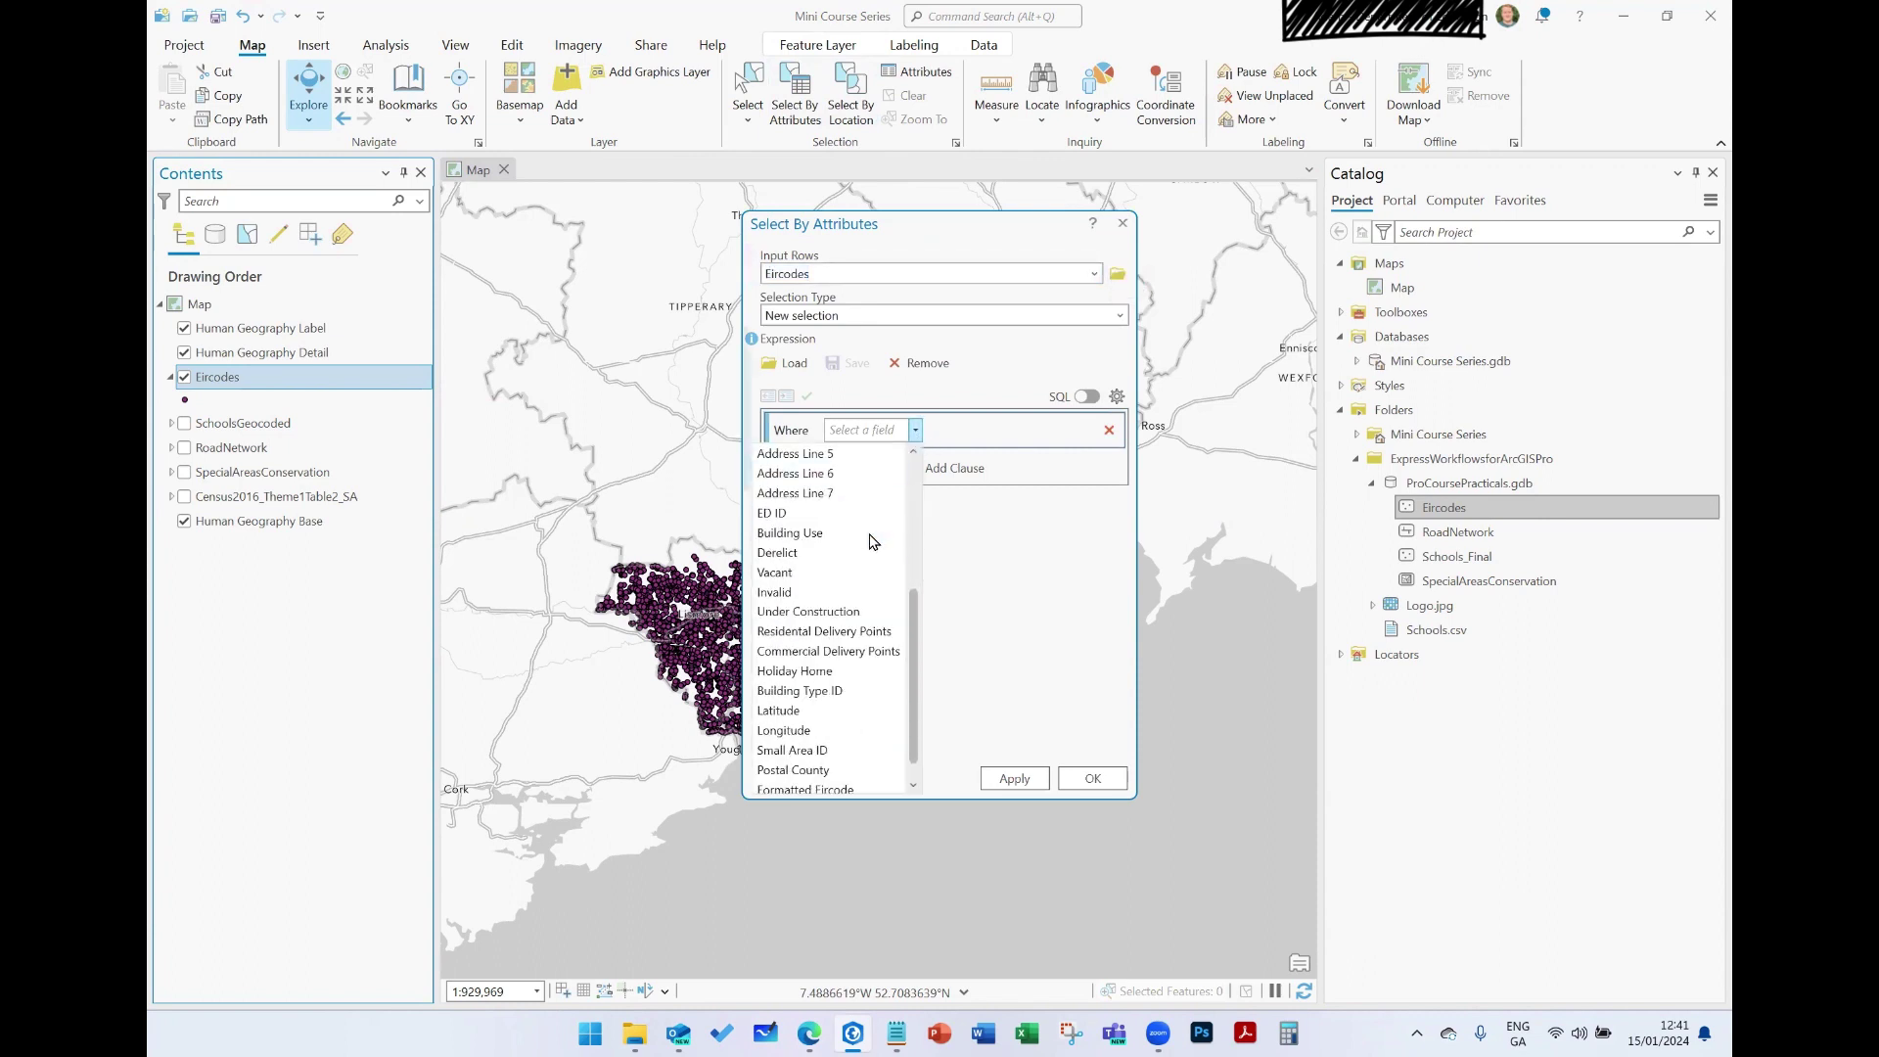
{"action": "left_click", "coordinate": [795, 574]}
{"action": "left_click", "coordinate": [1086, 430]}
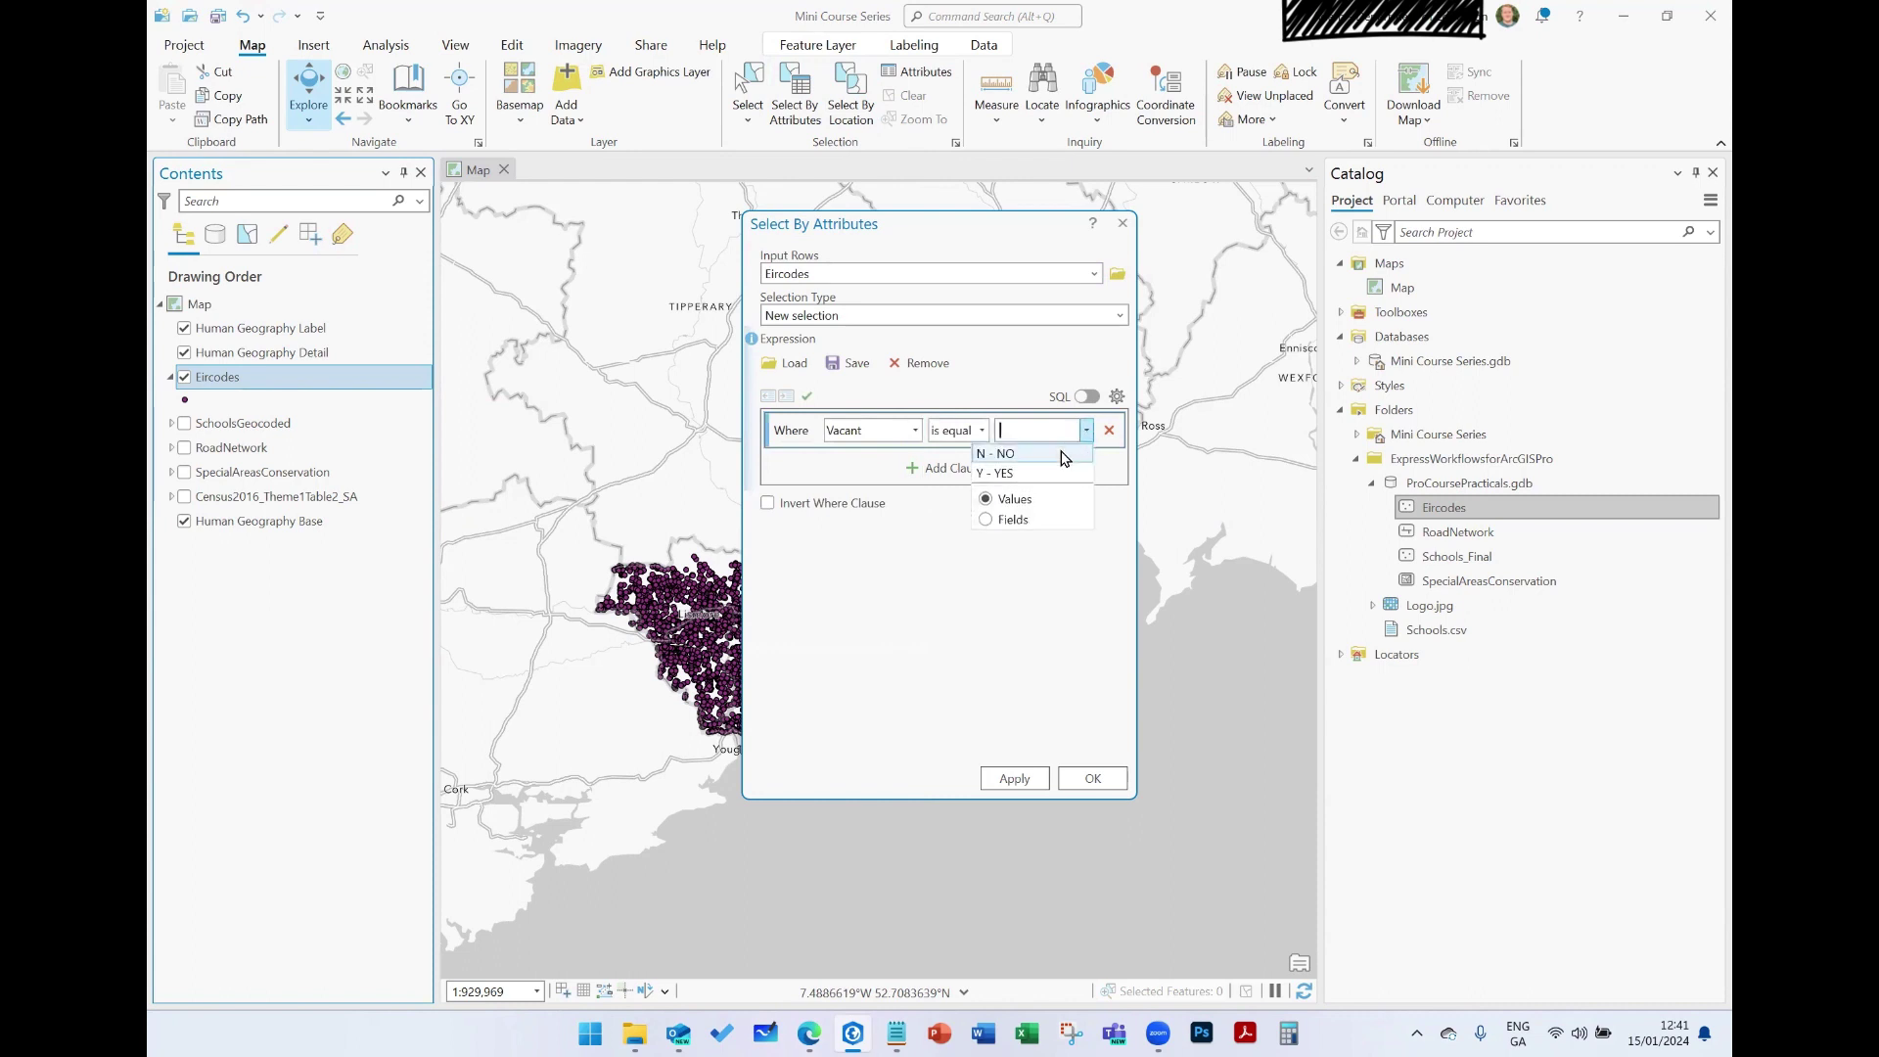
{"action": "left_click", "coordinate": [1047, 475]}
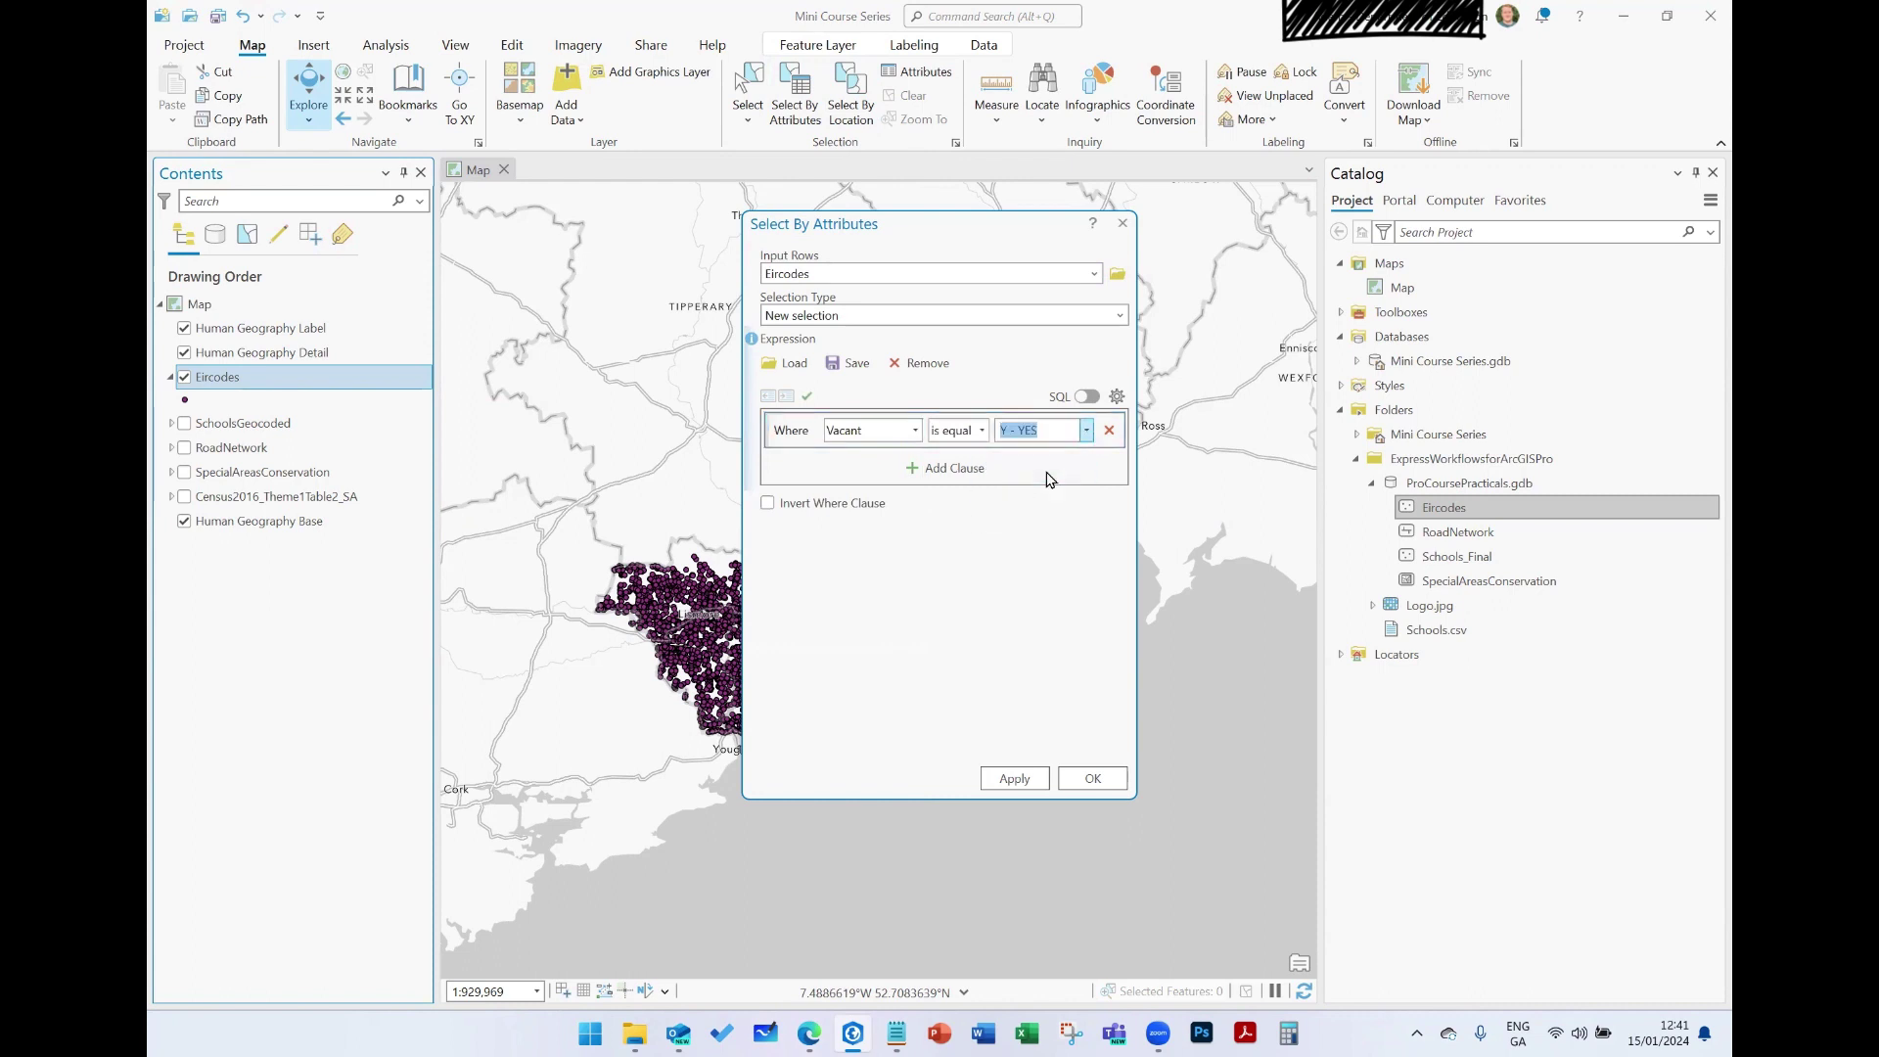
{"action": "left_click", "coordinate": [1028, 776]}
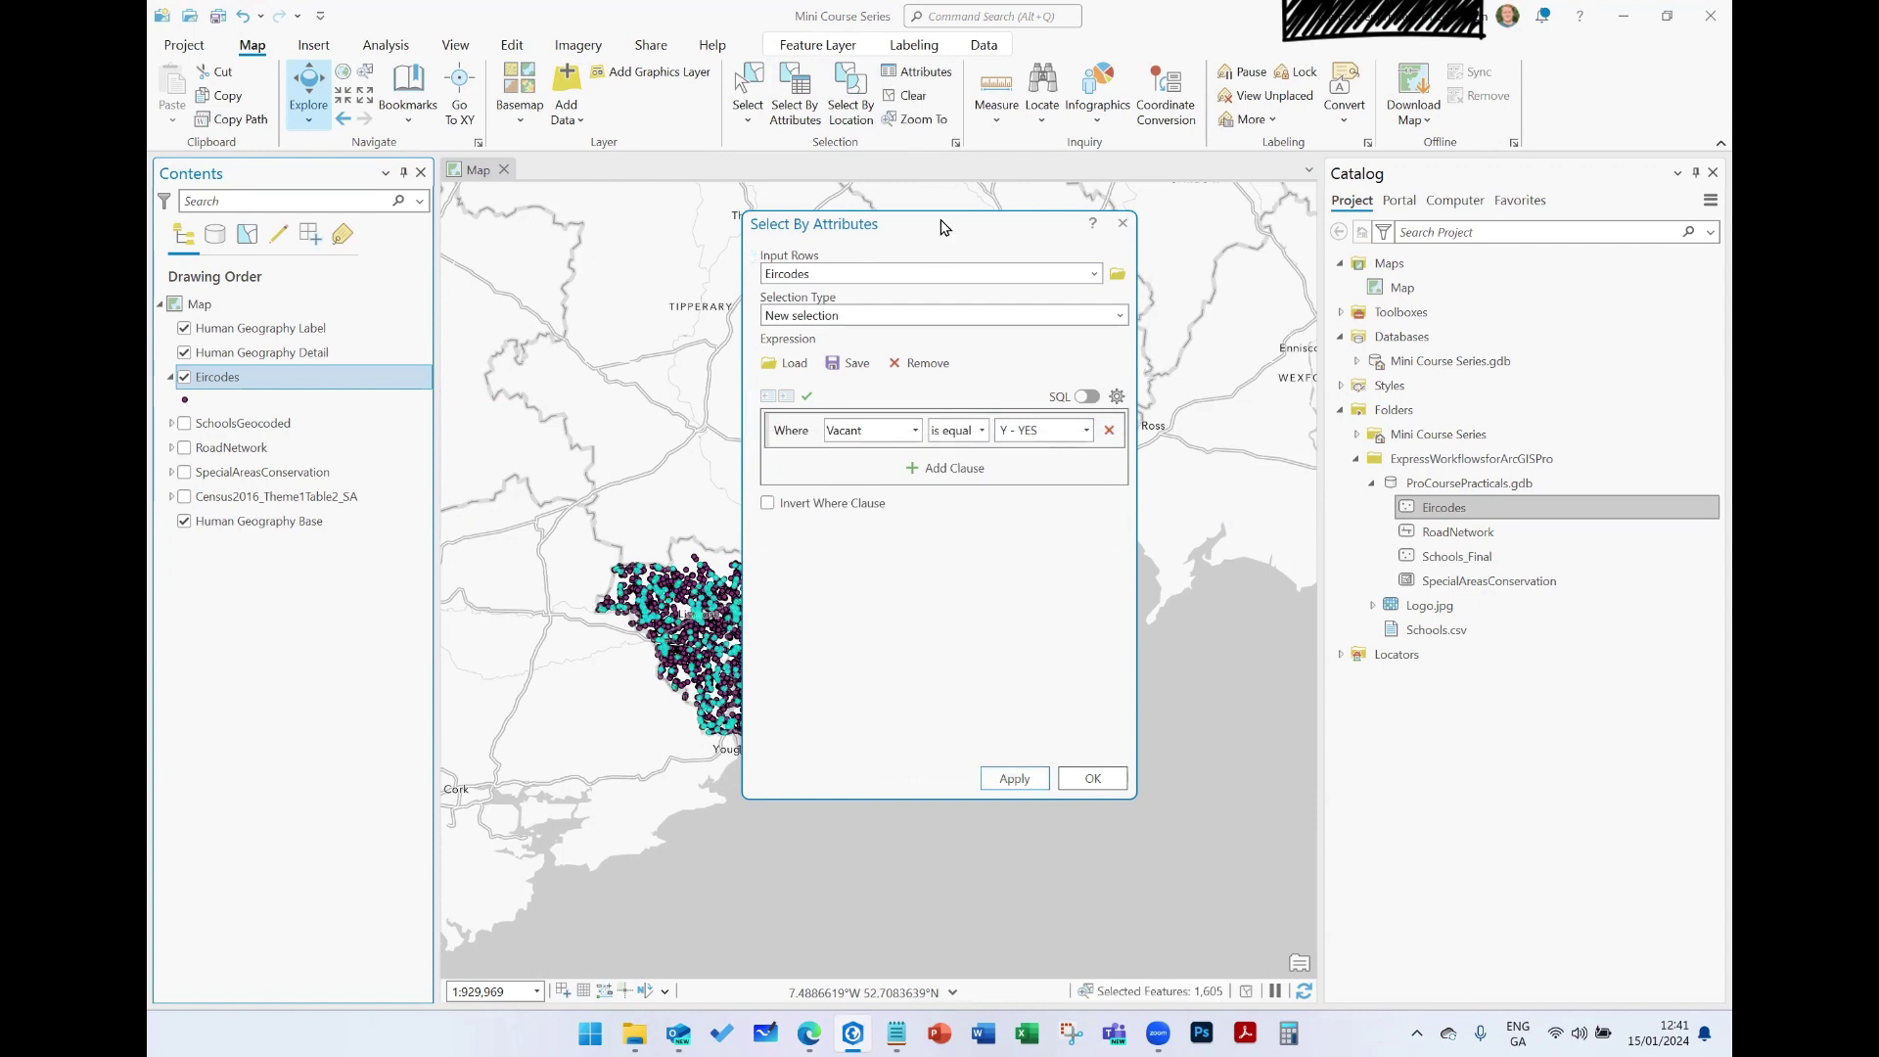
{"action": "left_click_drag", "start_coordinate": [945, 226], "coordinate": [1415, 238]}
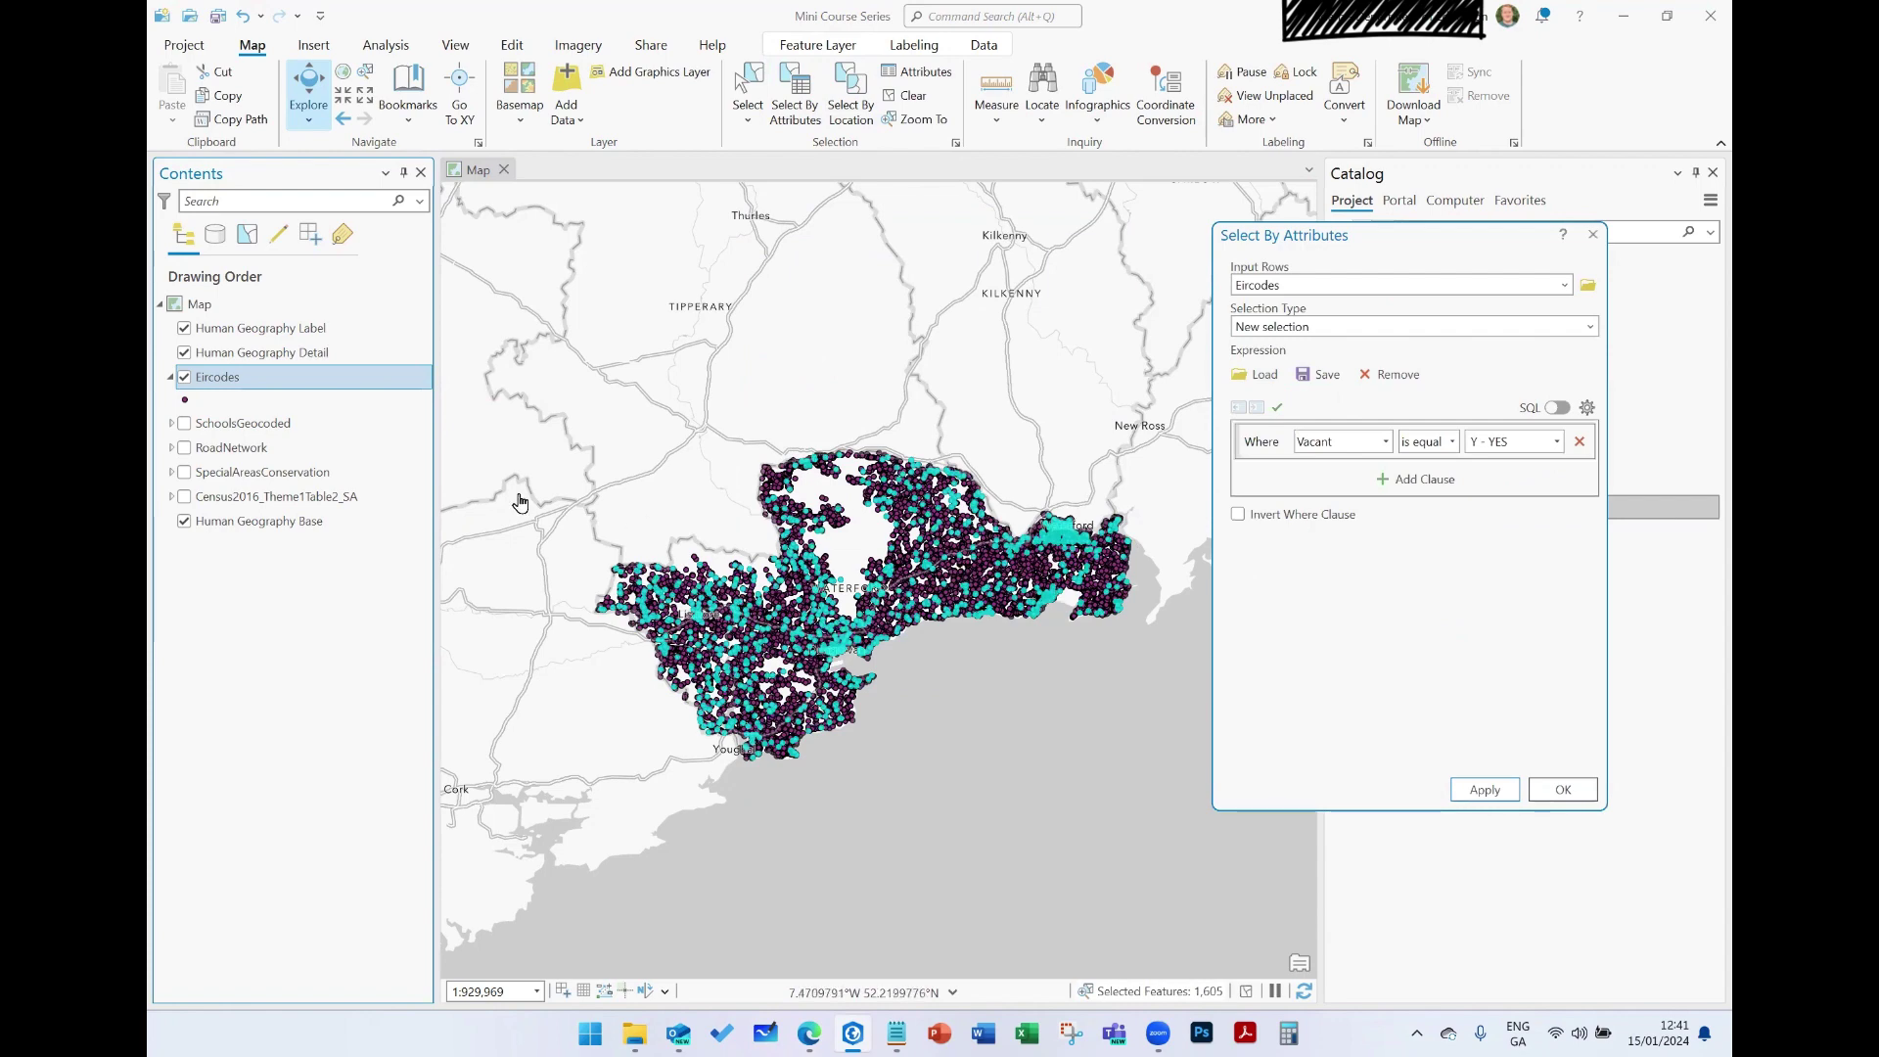
Step: Review only the 1,605 selected vacant records in the Eircodes table, then close the table and Select By Attributes
{"action": "right_click", "coordinate": [208, 383]}
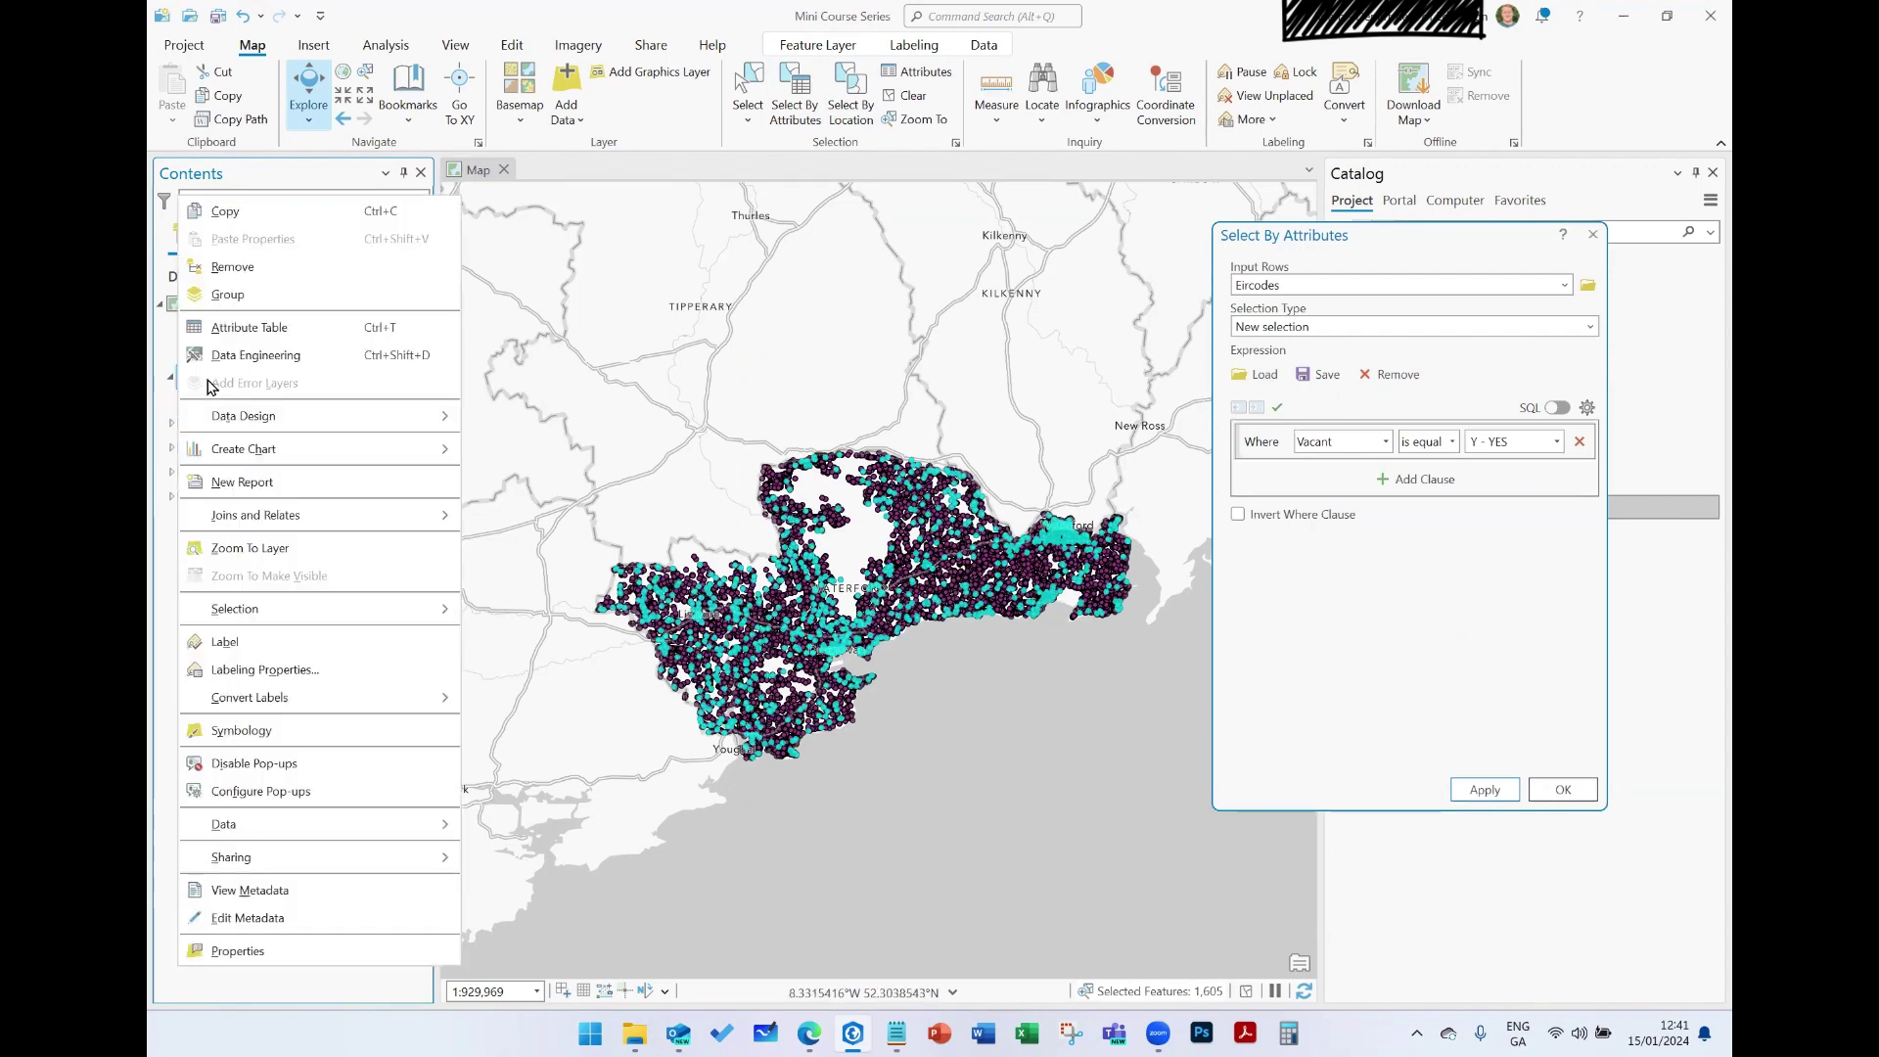
{"action": "left_click", "coordinate": [243, 329]}
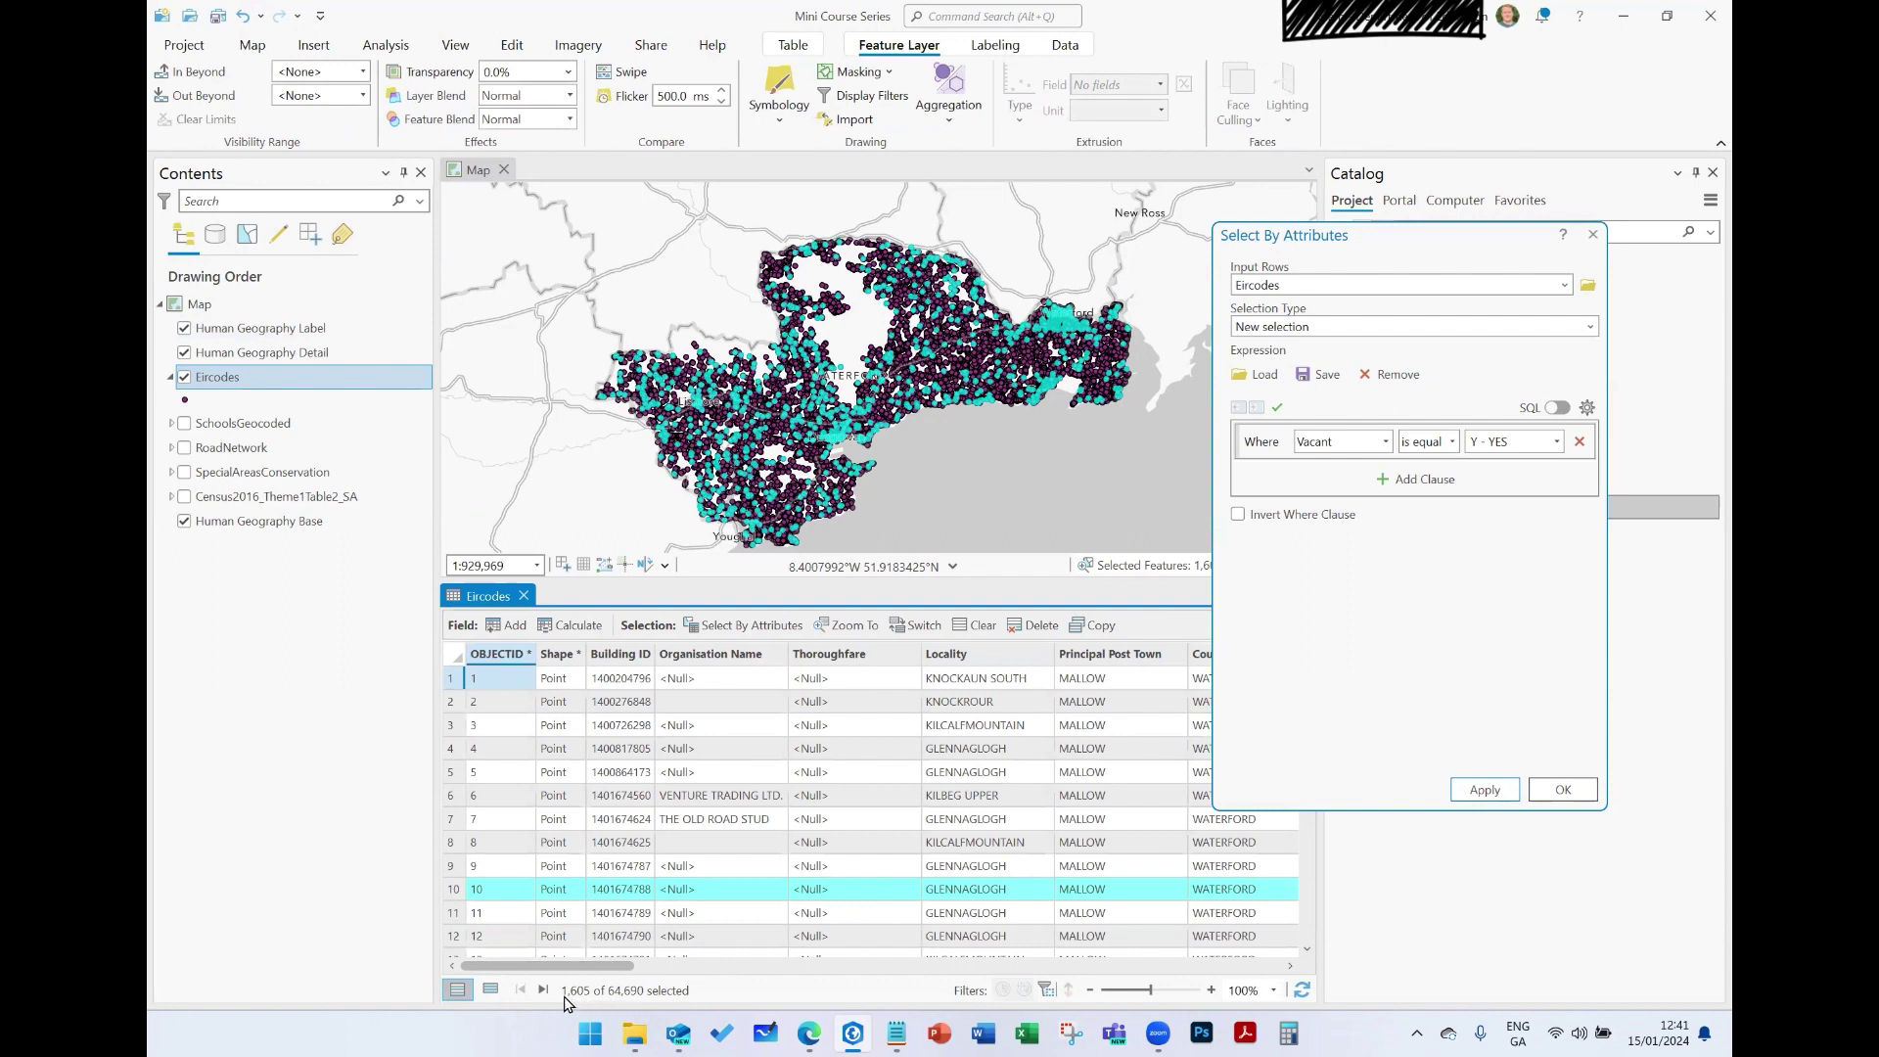
{"action": "left_click", "coordinate": [491, 991]}
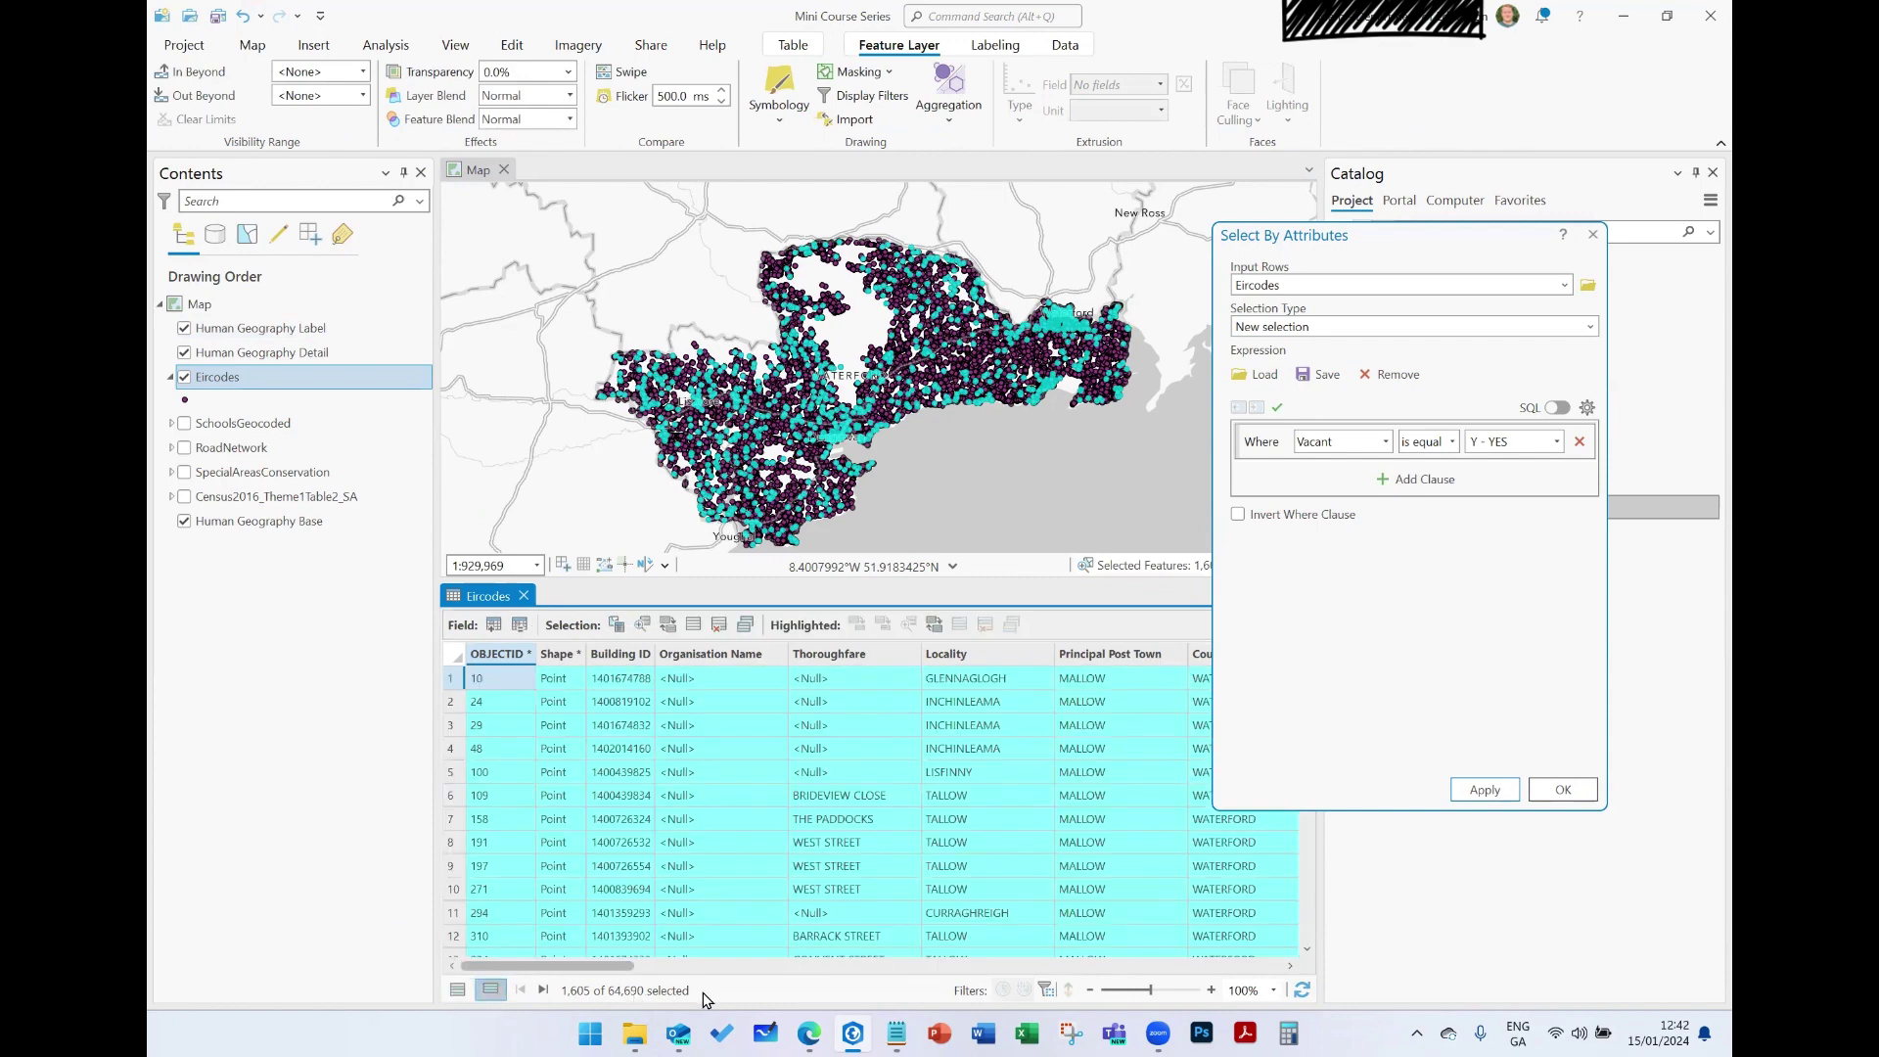
{"action": "left_click_drag", "start_coordinate": [617, 965], "coordinate": [939, 959]}
{"action": "left_click_drag", "start_coordinate": [541, 910], "coordinate": [515, 902]}
{"action": "left_click", "coordinate": [1591, 236]}
{"action": "left_click", "coordinate": [524, 596]}
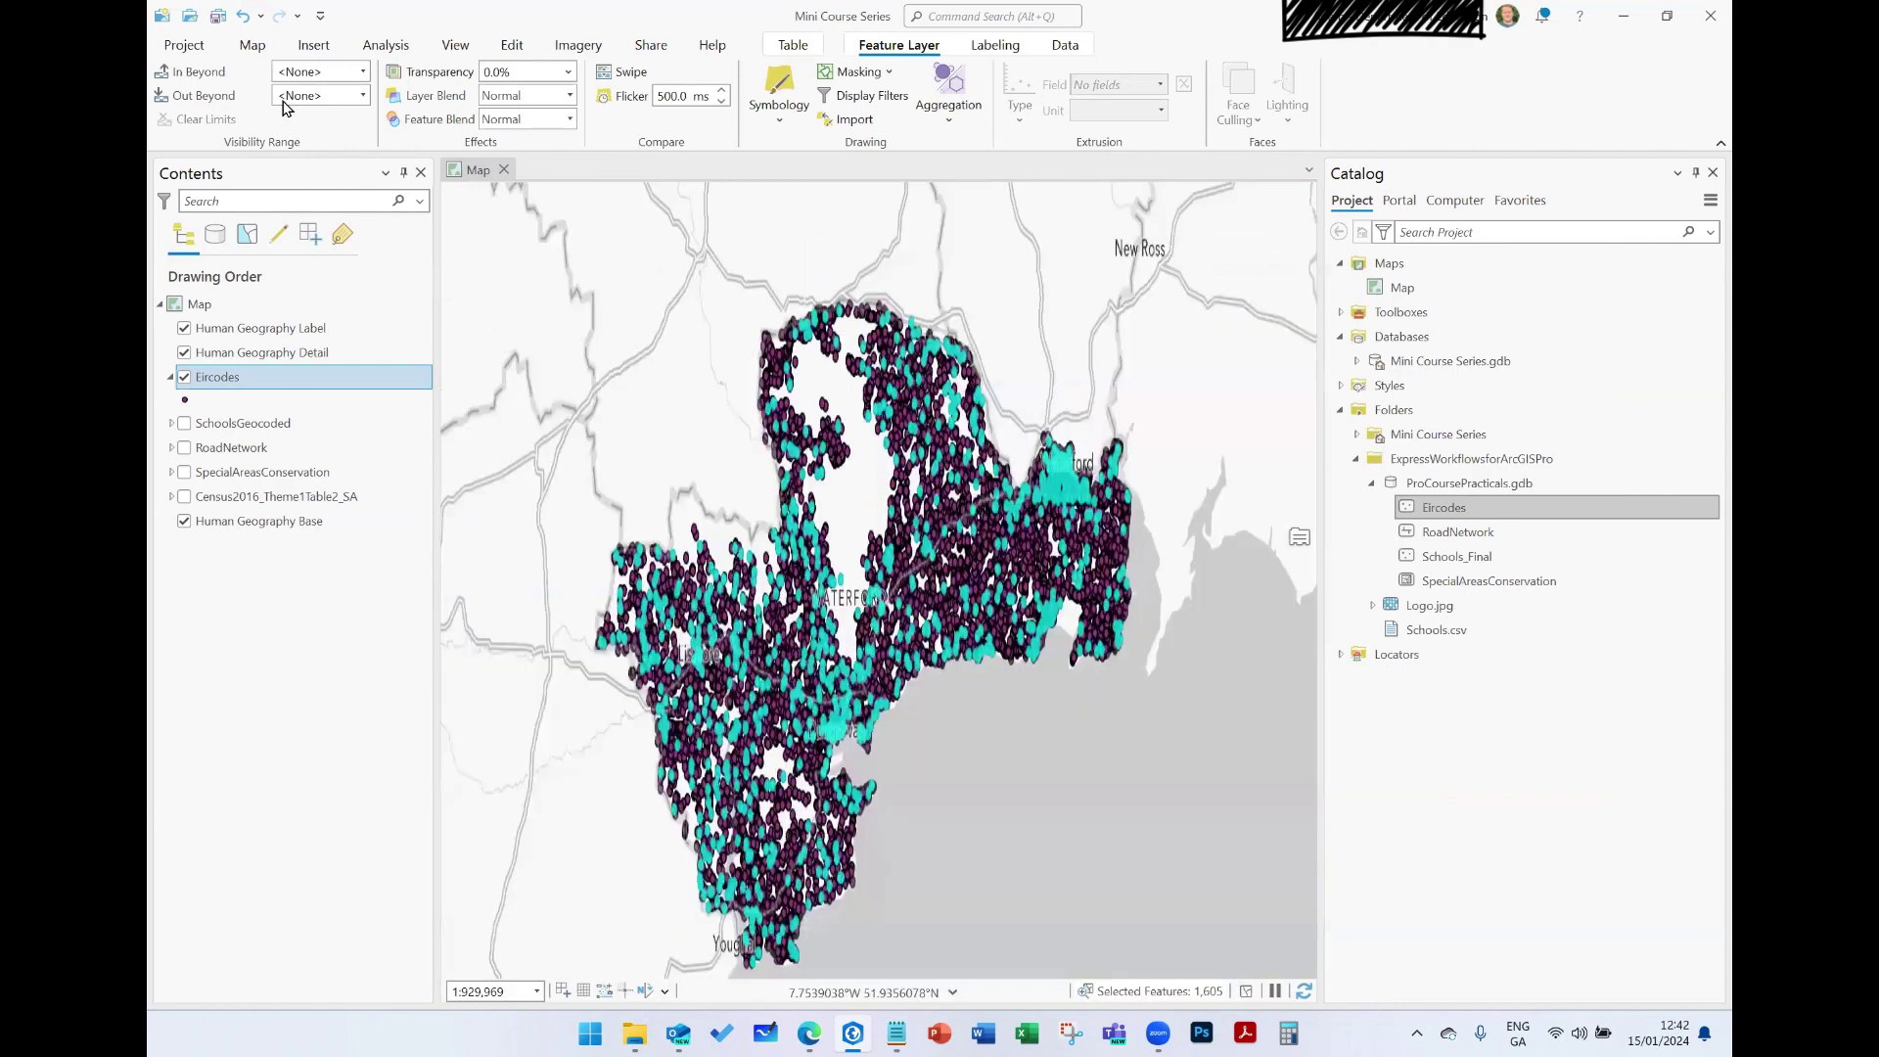
{"action": "left_click", "coordinate": [470, 170]}
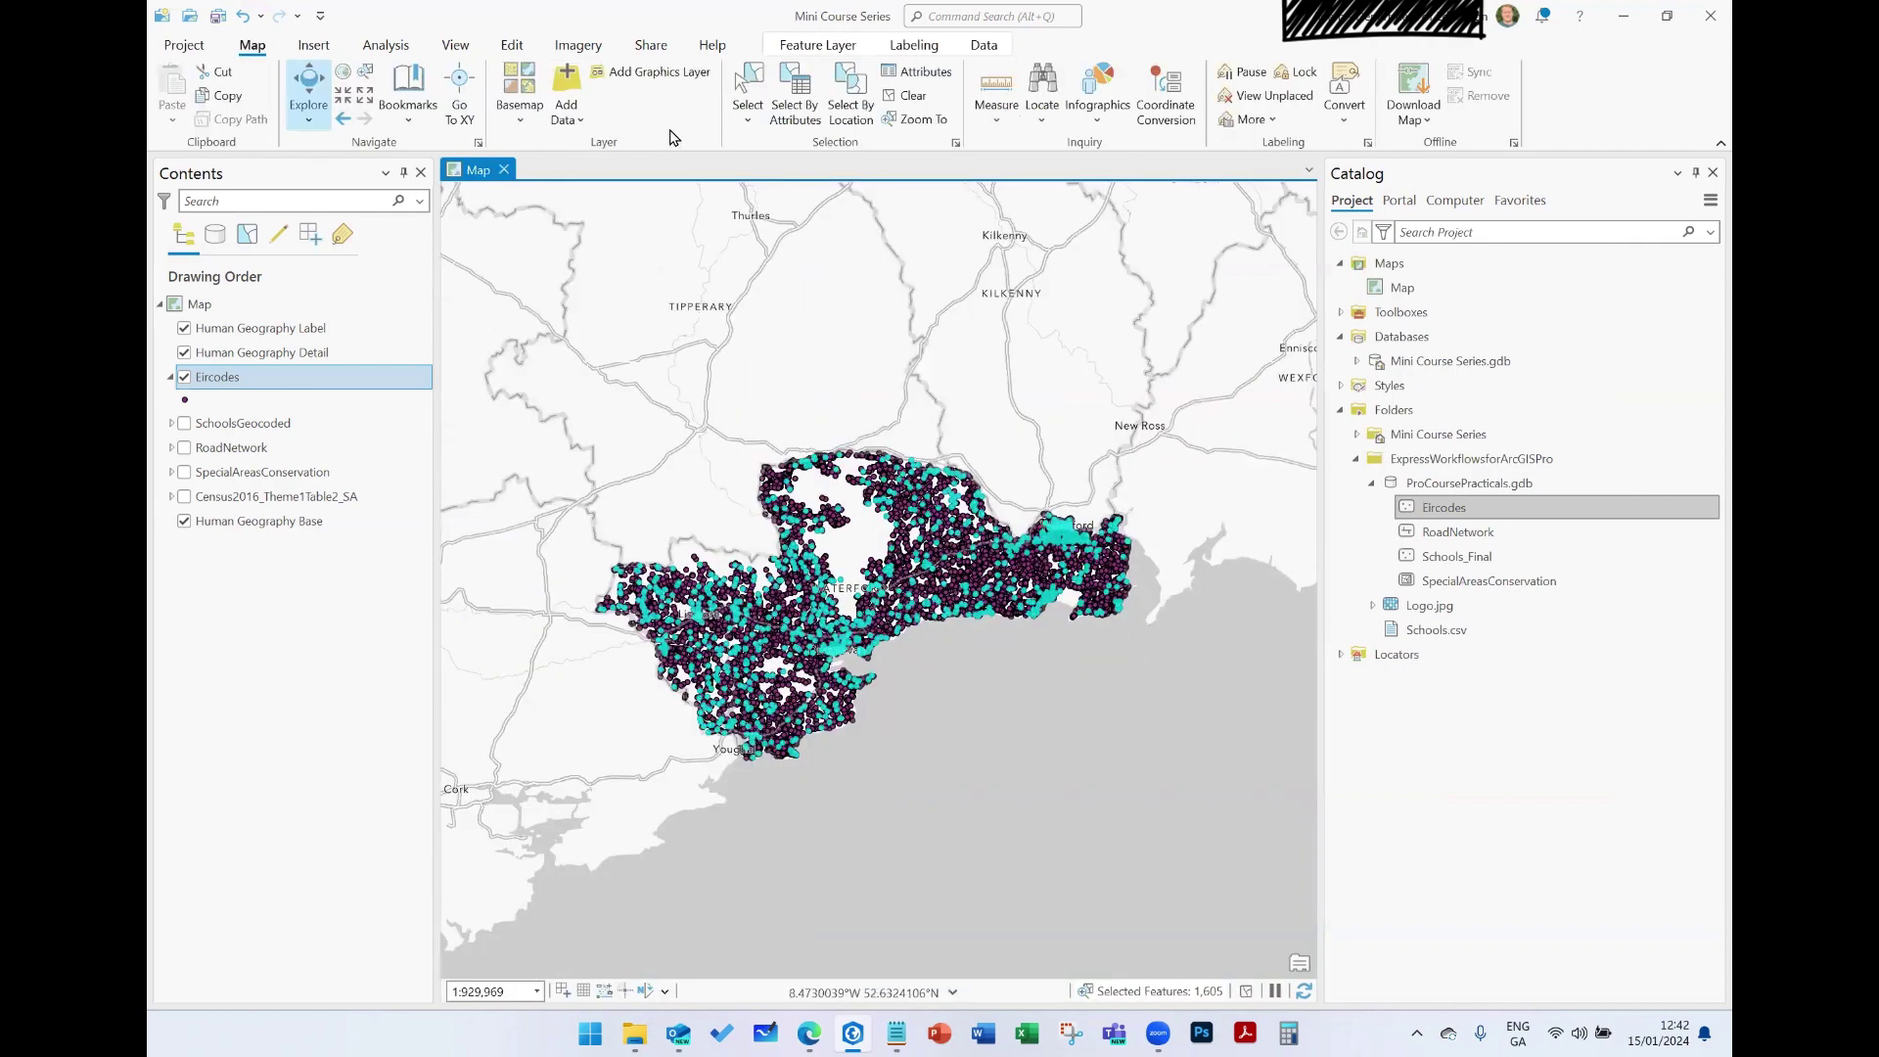
Step: Clear the vacant selection and box-select Eircodes points over central Waterford with a rectangle
{"action": "left_click", "coordinate": [907, 95]}
{"action": "scroll", "coordinate": [839, 587], "scroll_direction": "up", "scroll_amount": 2}
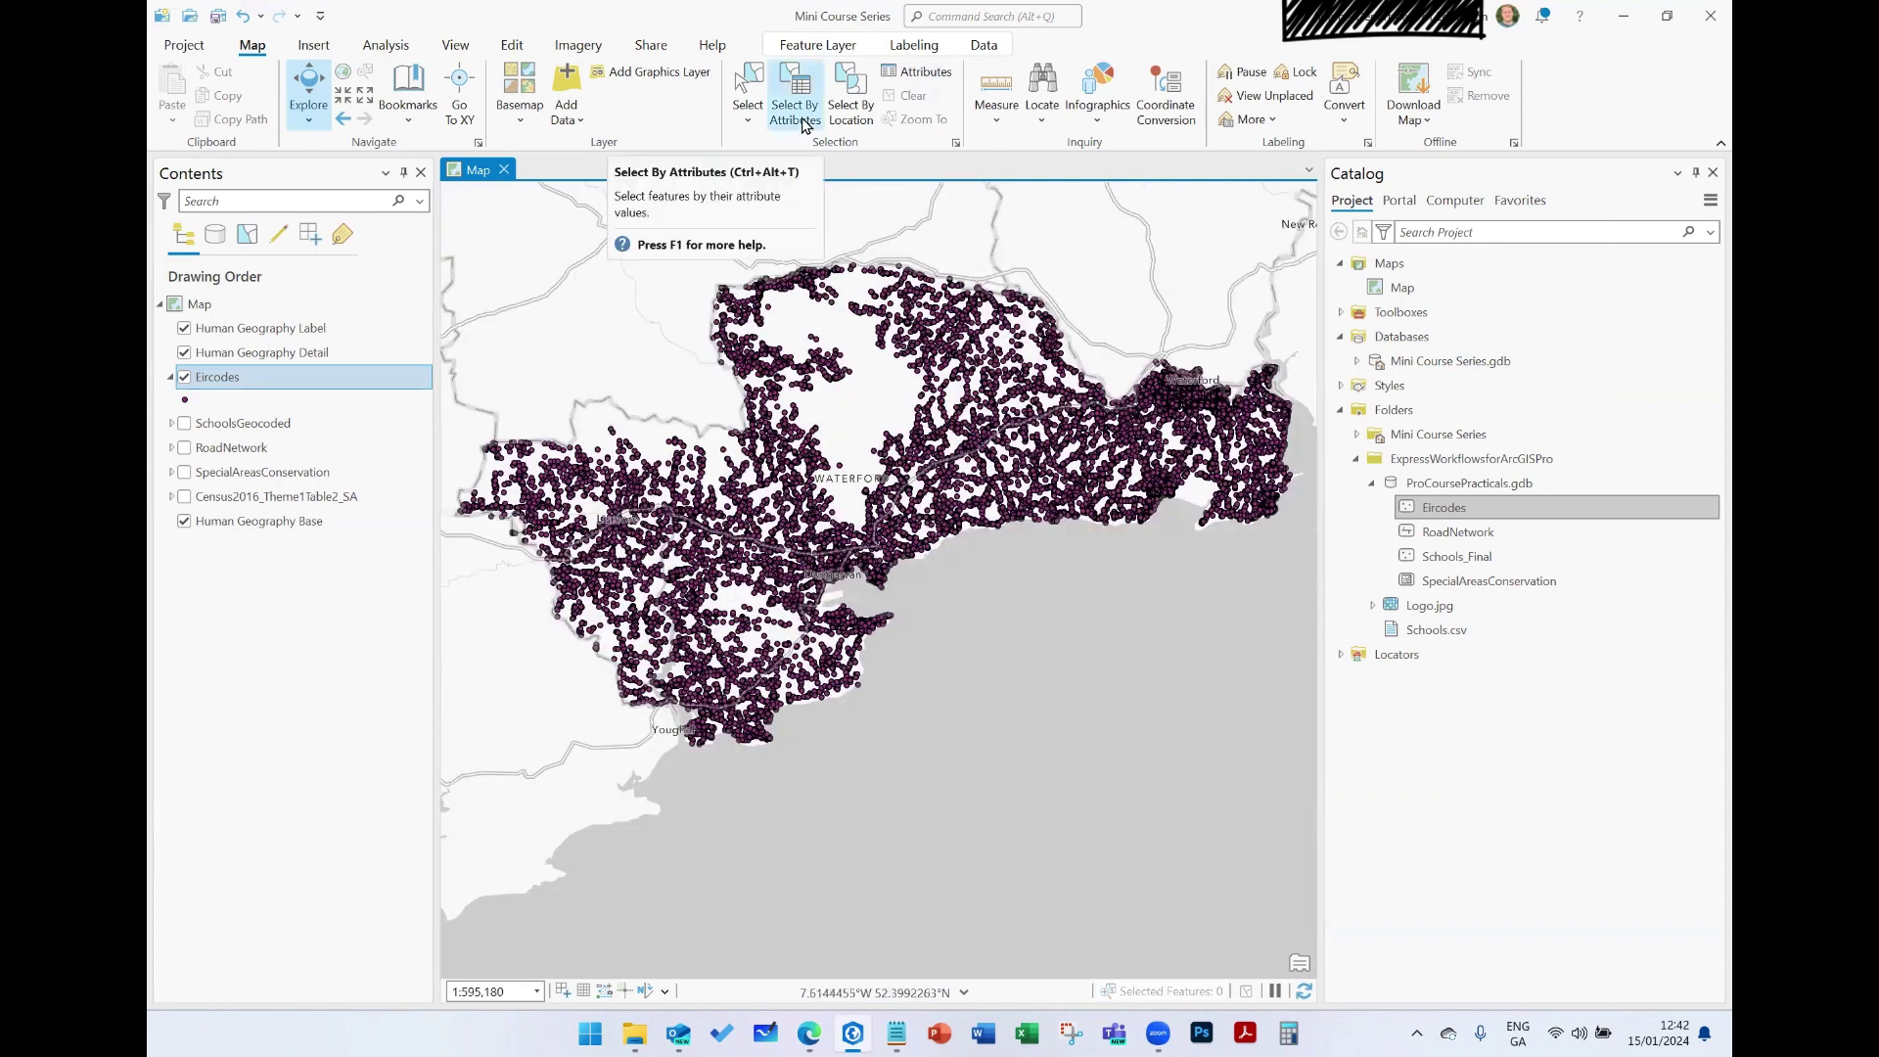
{"action": "left_click", "coordinate": [747, 115]}
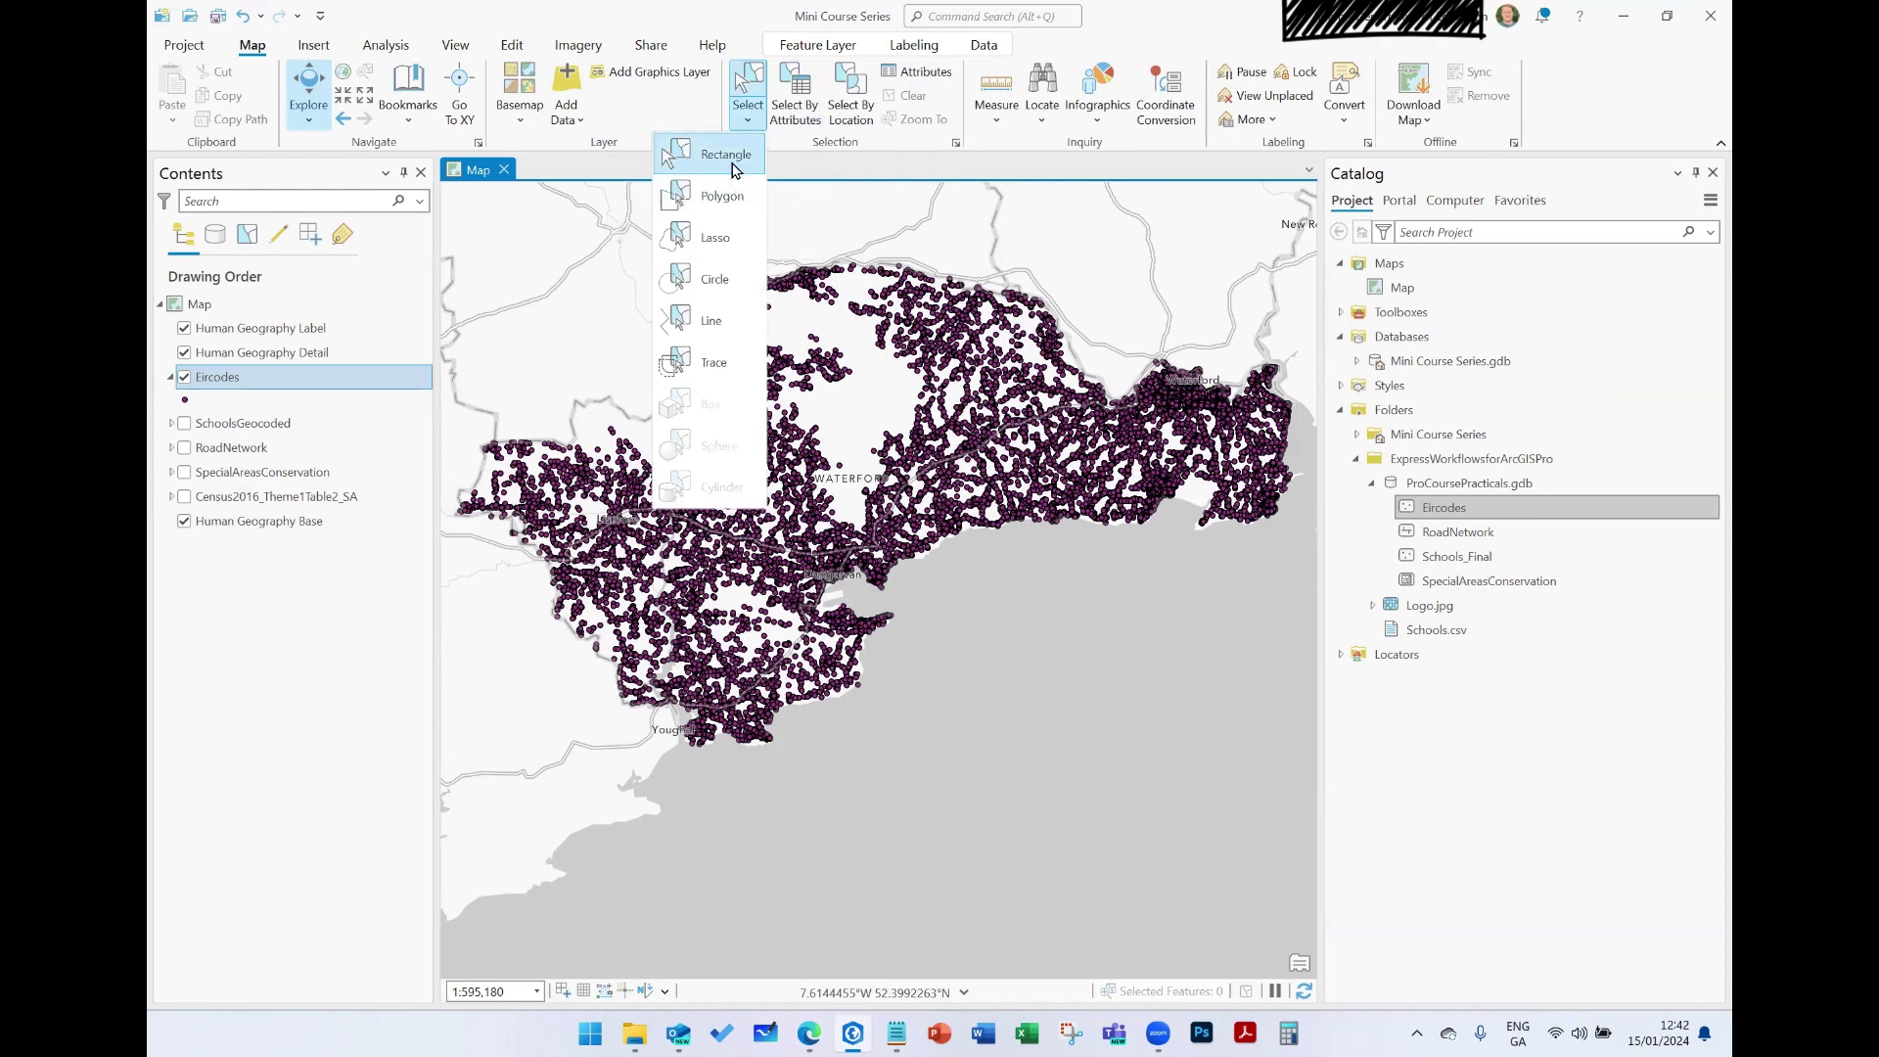
{"action": "left_click", "coordinate": [725, 154]}
{"action": "left_click_drag", "start_coordinate": [701, 252], "coordinate": [1060, 526]}
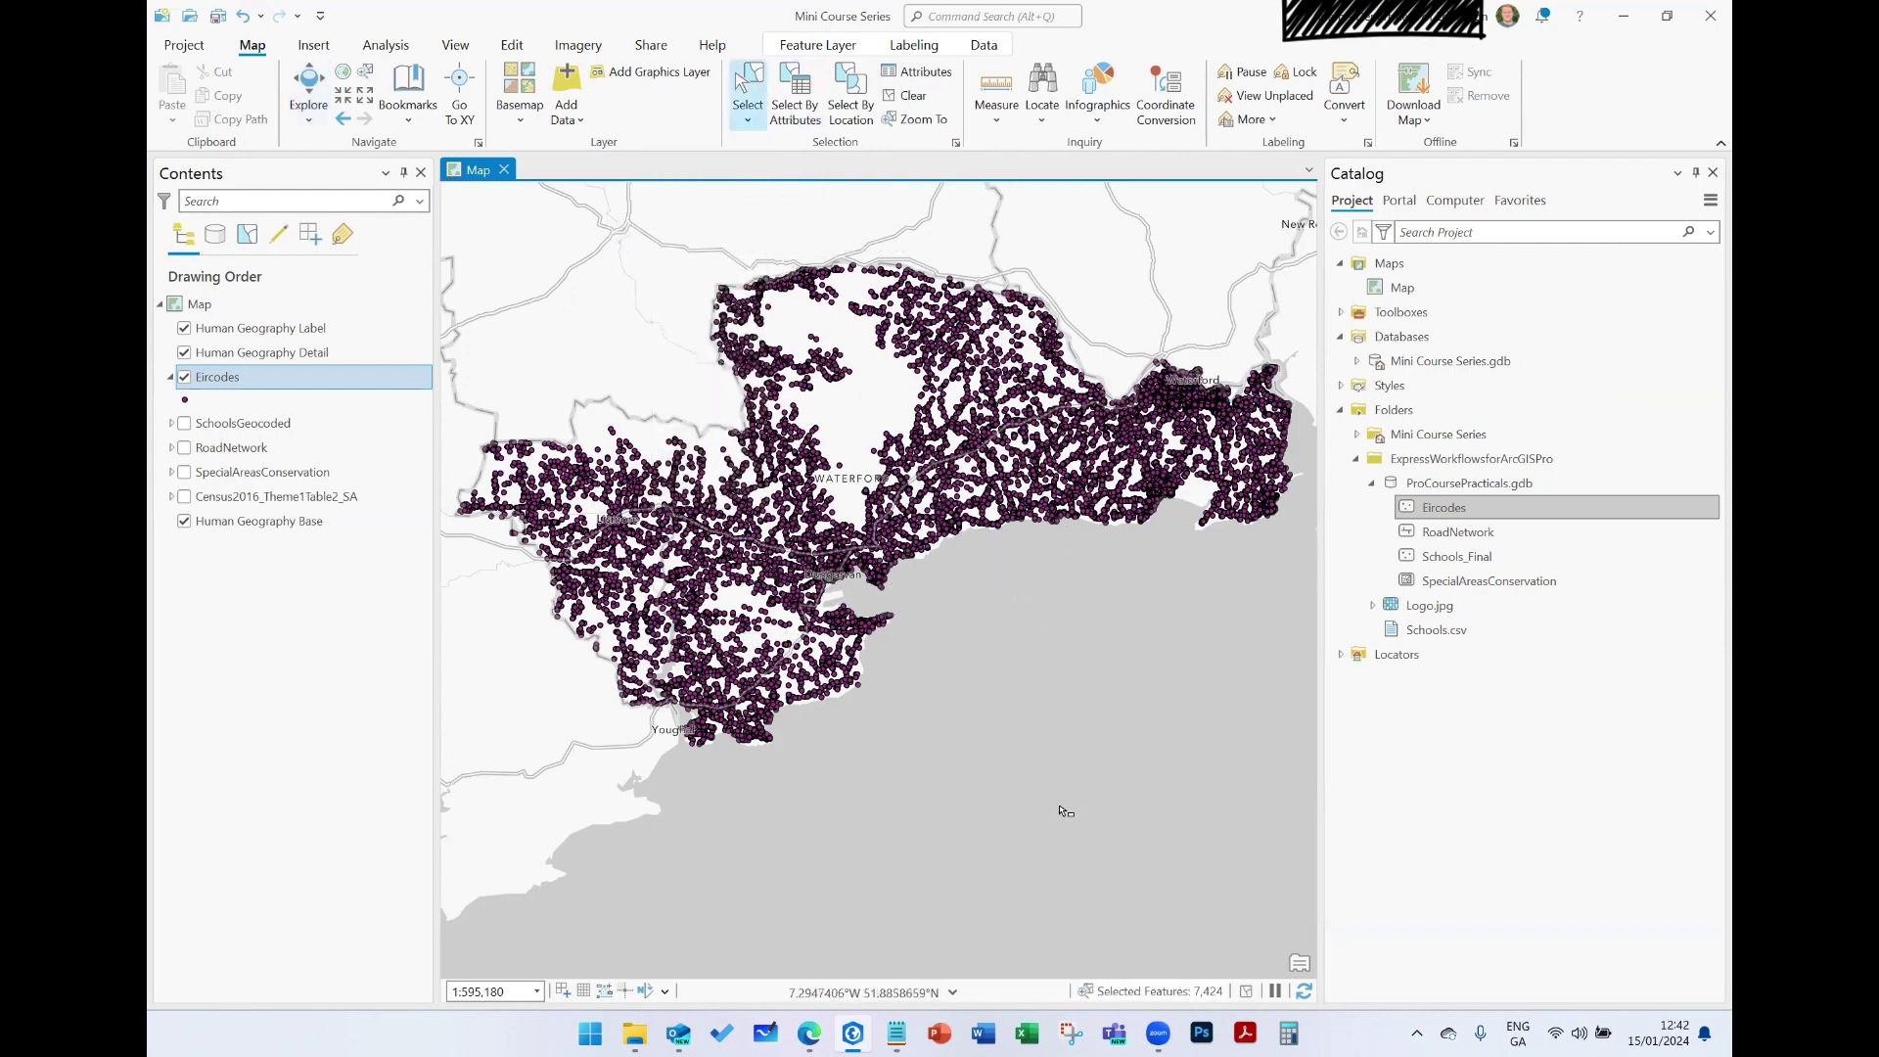
Step: Draw a larger selection polygon around central Waterford to select the enclosed Eircodes points
{"action": "left_click", "coordinate": [749, 121]}
{"action": "left_click", "coordinate": [724, 197]}
{"action": "left_click", "coordinate": [732, 220]}
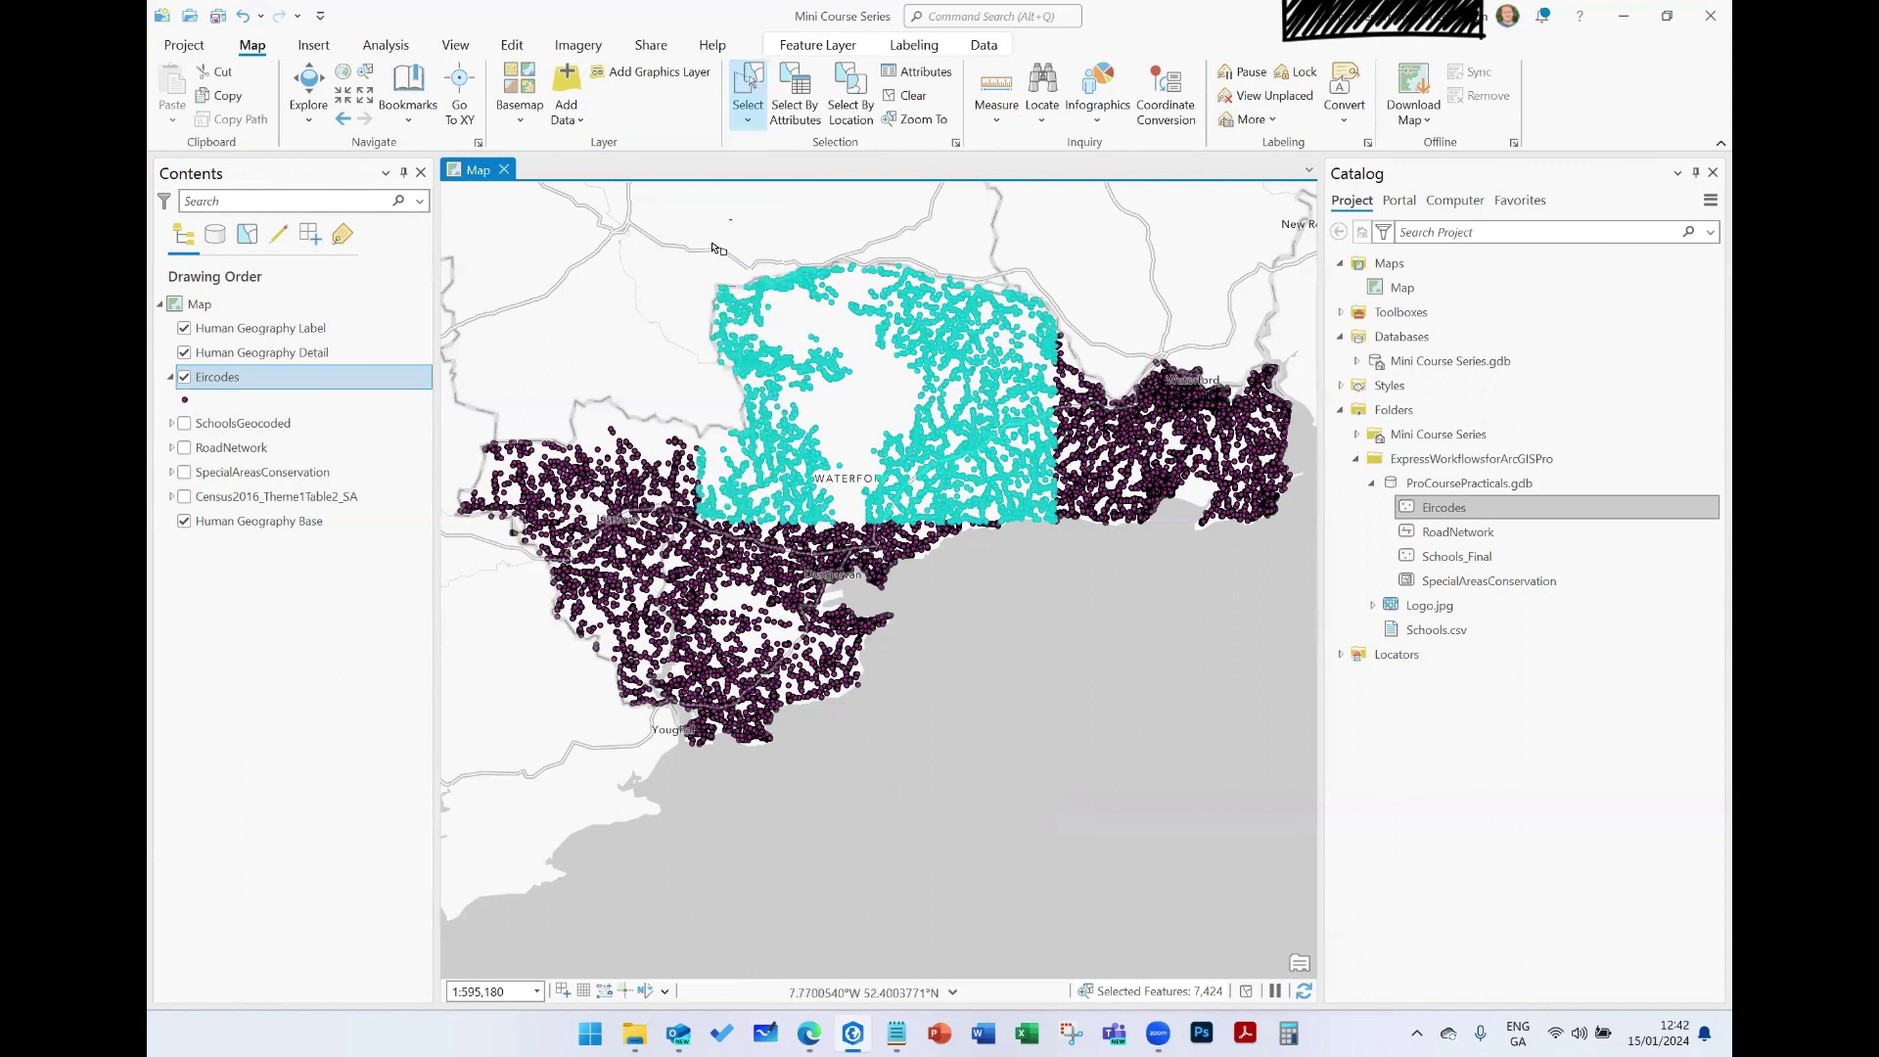
{"action": "left_click", "coordinate": [678, 294]}
{"action": "left_click", "coordinate": [646, 460]}
{"action": "left_click", "coordinate": [840, 587]}
{"action": "left_click", "coordinate": [947, 565]}
{"action": "left_click", "coordinate": [1046, 602]}
{"action": "left_click", "coordinate": [1093, 315]}
{"action": "double_click", "coordinate": [1096, 250]}
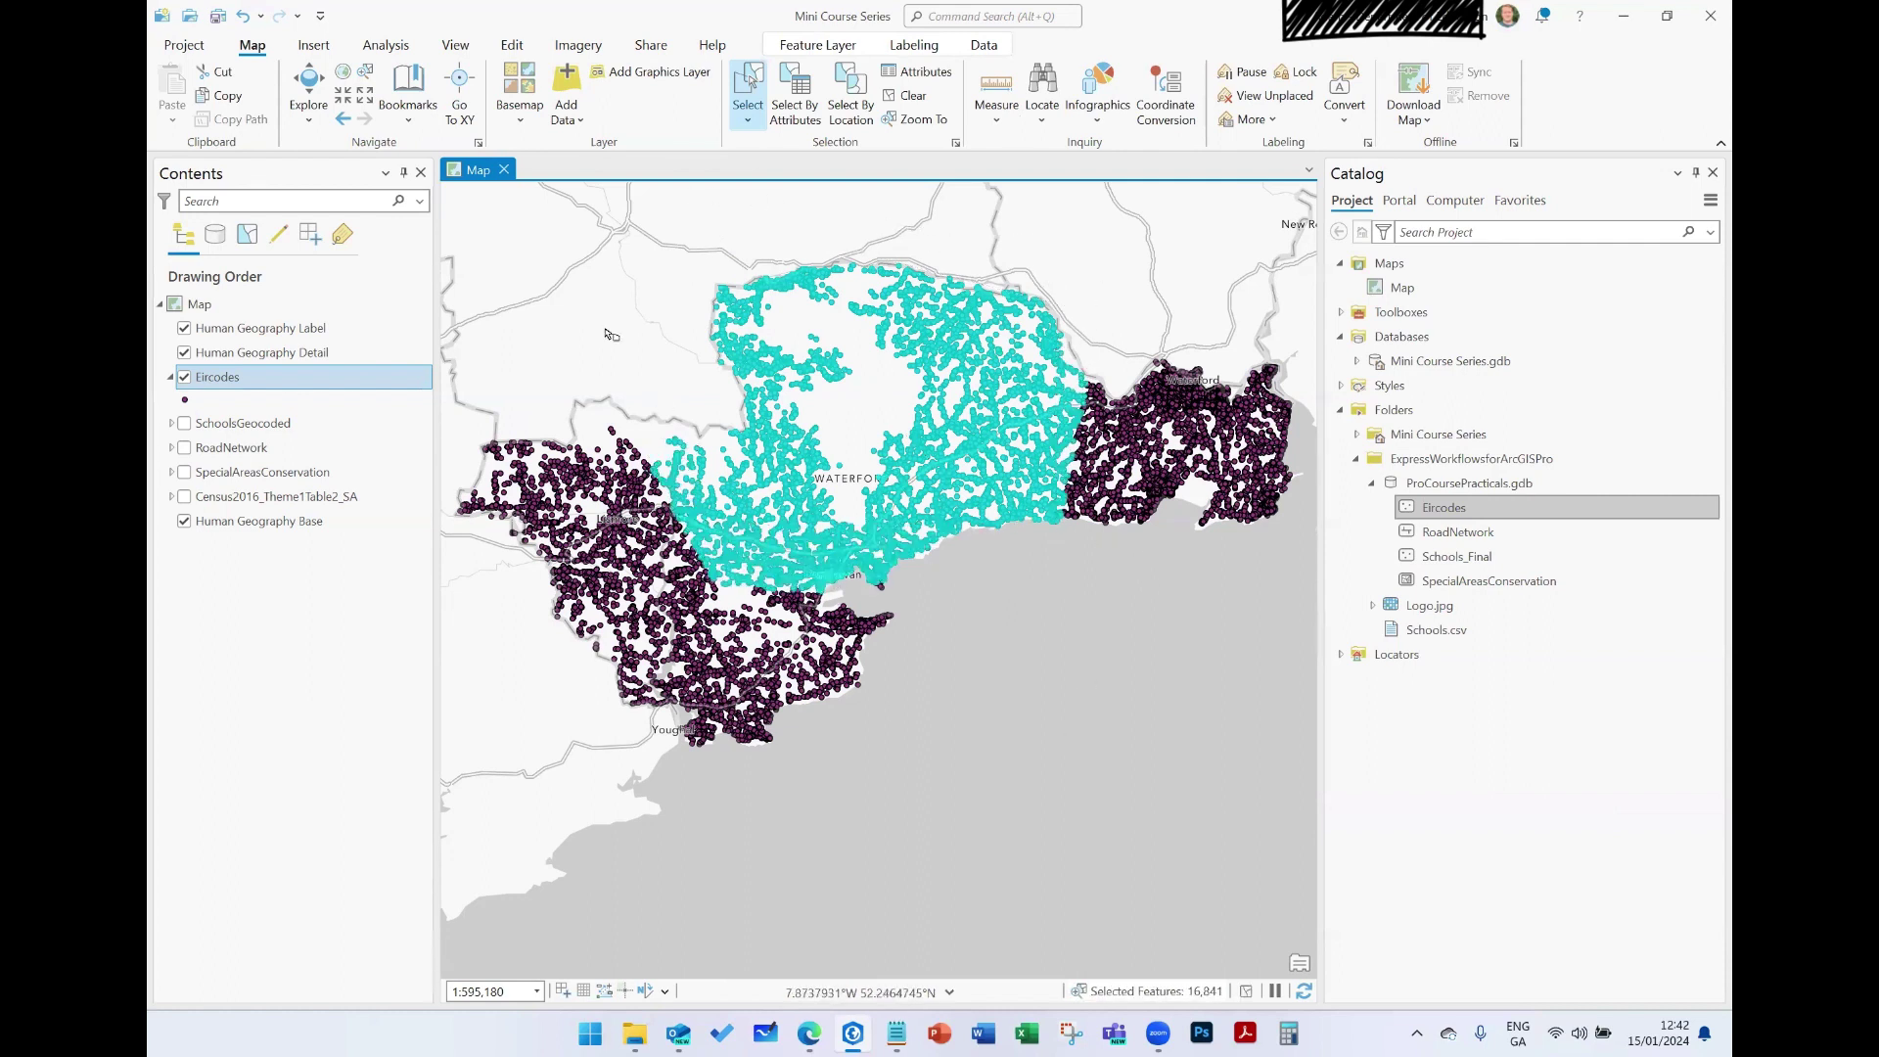
Step: Lasso-select a western patch of Eircodes points freehand
{"action": "left_click", "coordinate": [748, 120]}
{"action": "left_click", "coordinate": [731, 240]}
{"action": "mouse_move", "coordinate": [617, 457]}
{"action": "left_mouse_down"}
{"action": "mouse_move", "coordinate": [673, 458]}
{"action": "mouse_move", "coordinate": [596, 438]}
{"action": "left_mouse_up"}
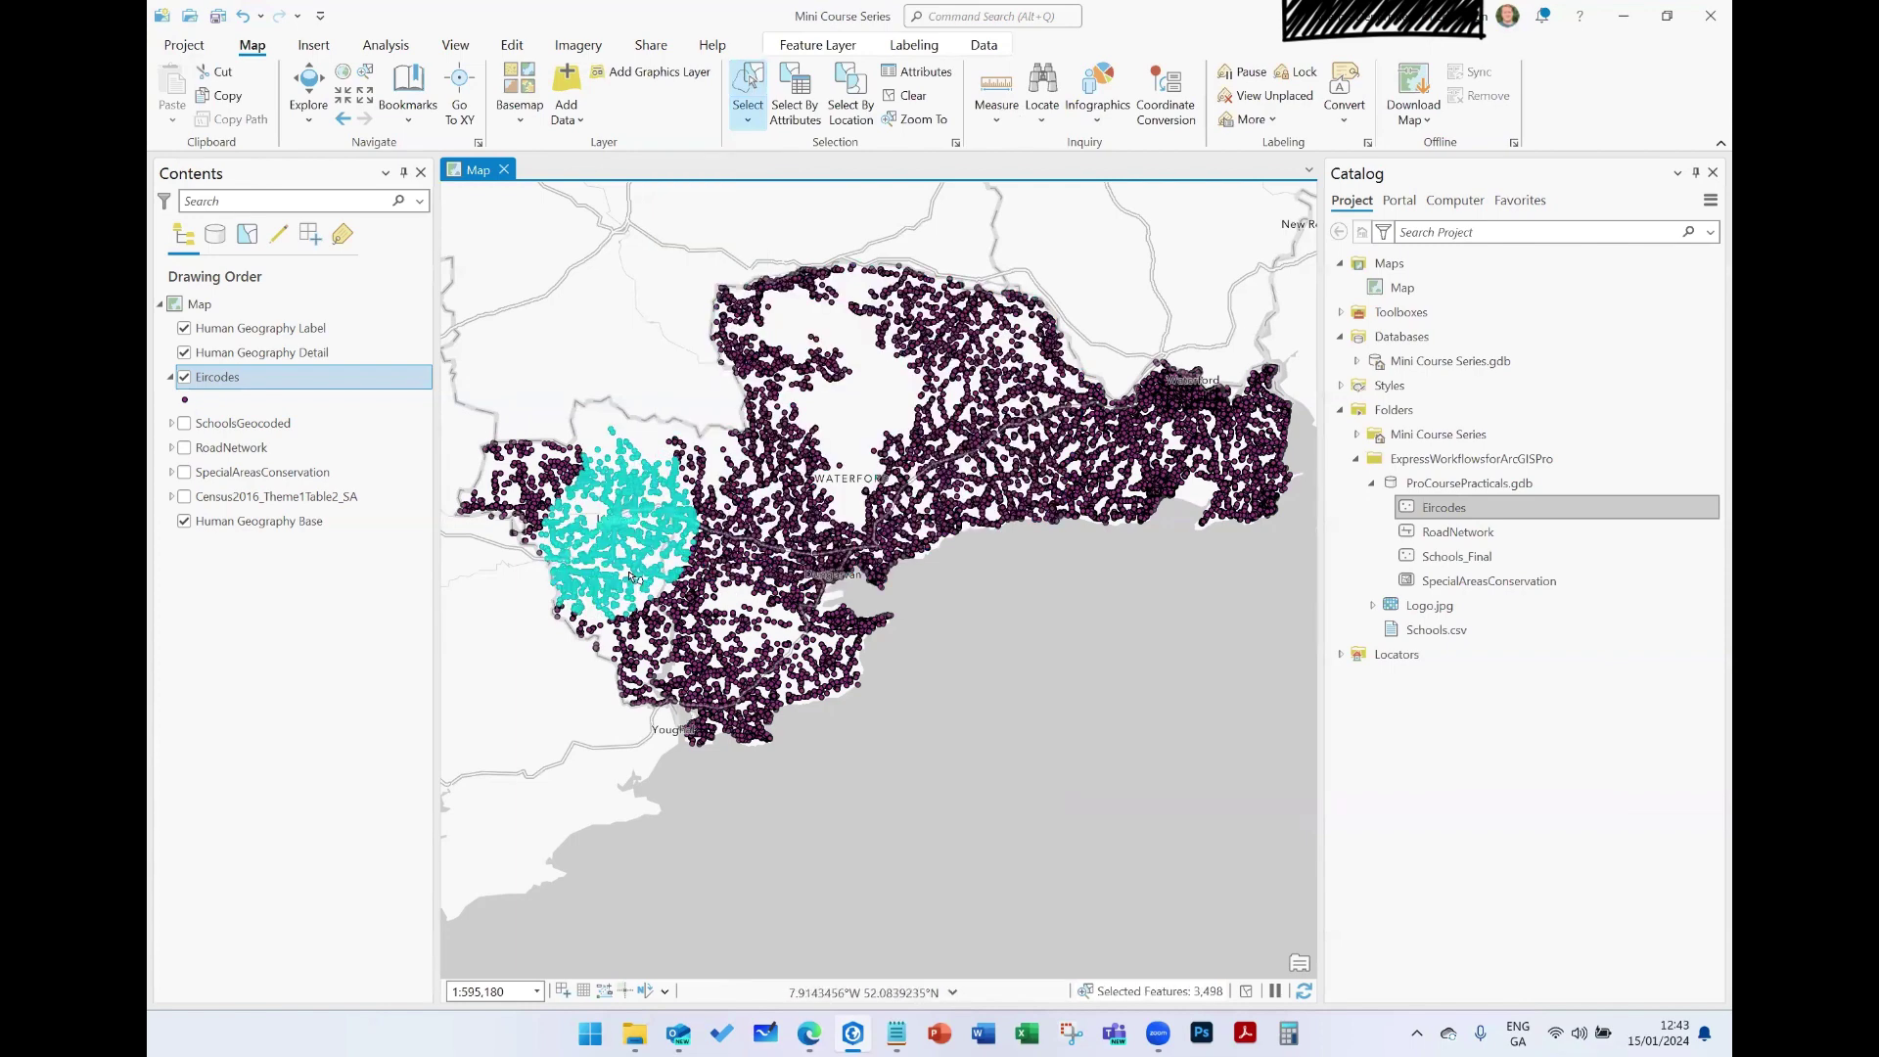
Step: Check the 3,498 selected Eircodes in their attribute table, close it, and clear the selection
{"action": "scroll", "coordinate": [631, 578], "scroll_direction": "up", "scroll_amount": 3}
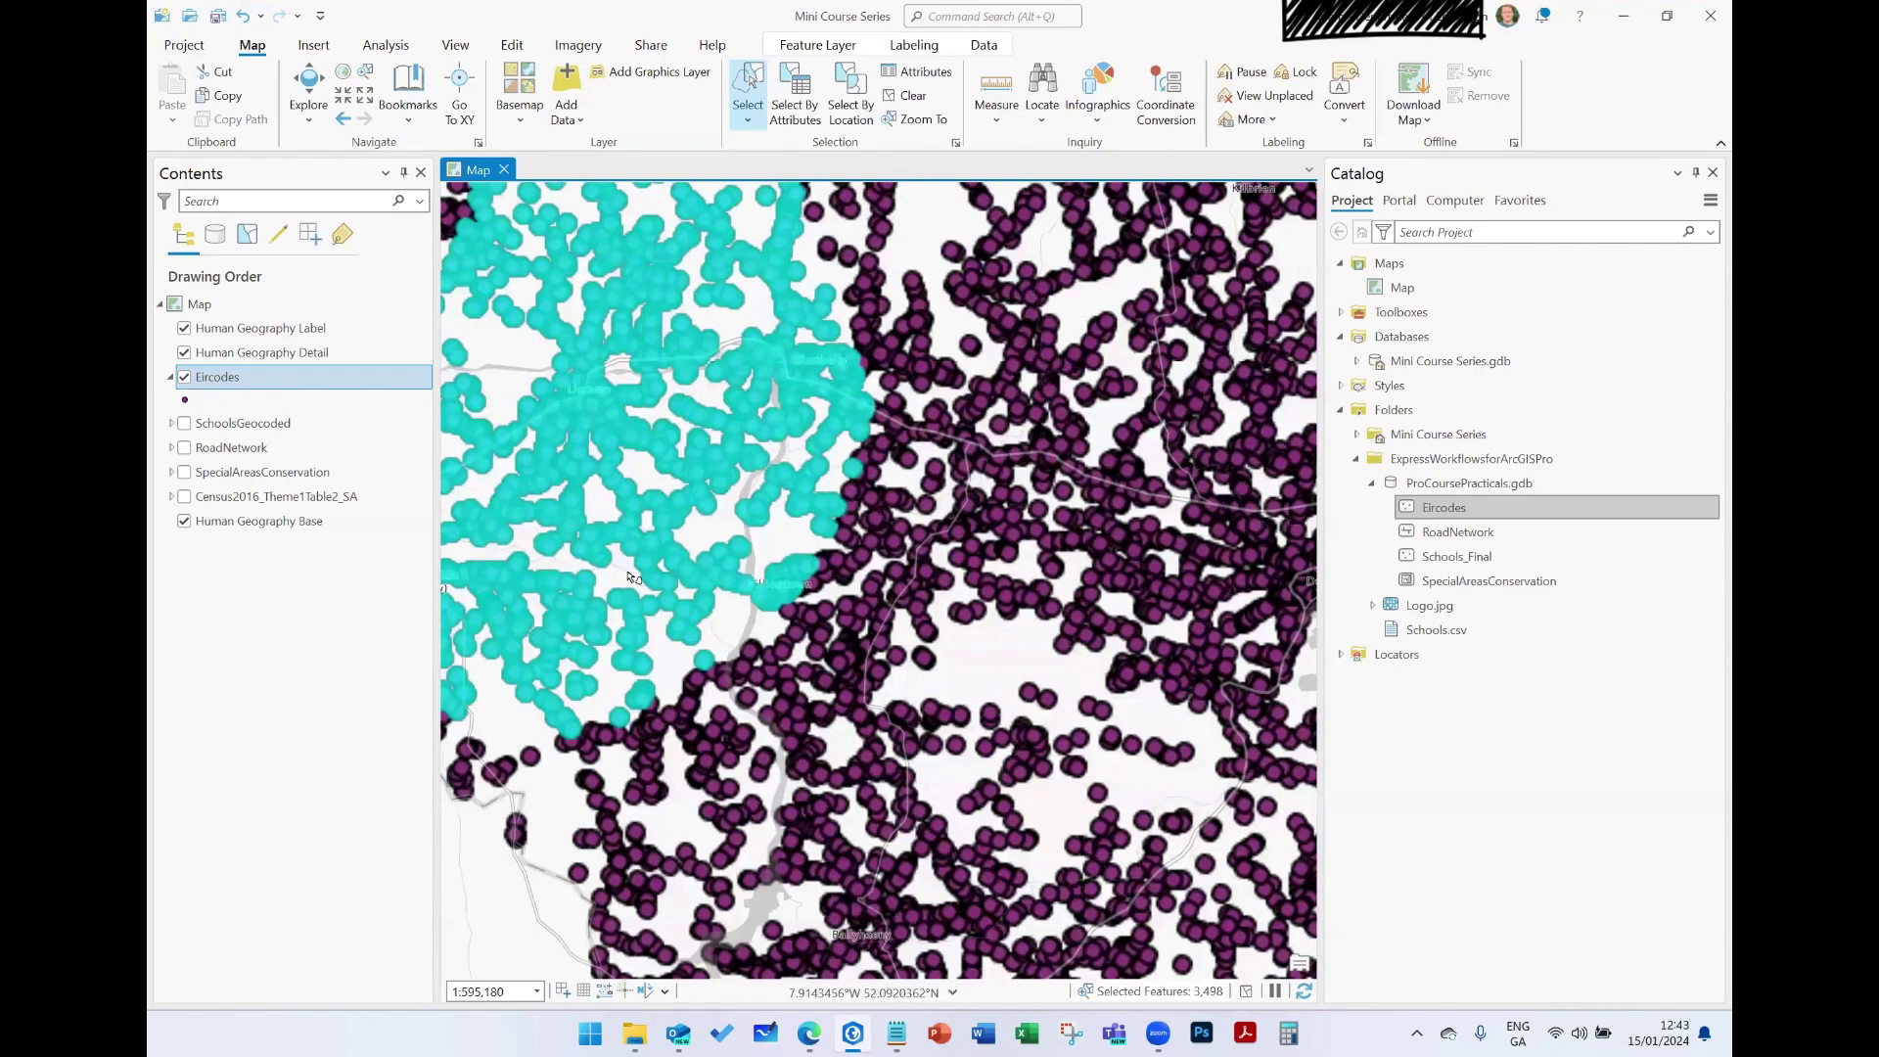
{"action": "right_click", "coordinate": [266, 378]}
{"action": "key", "text": "Return"}
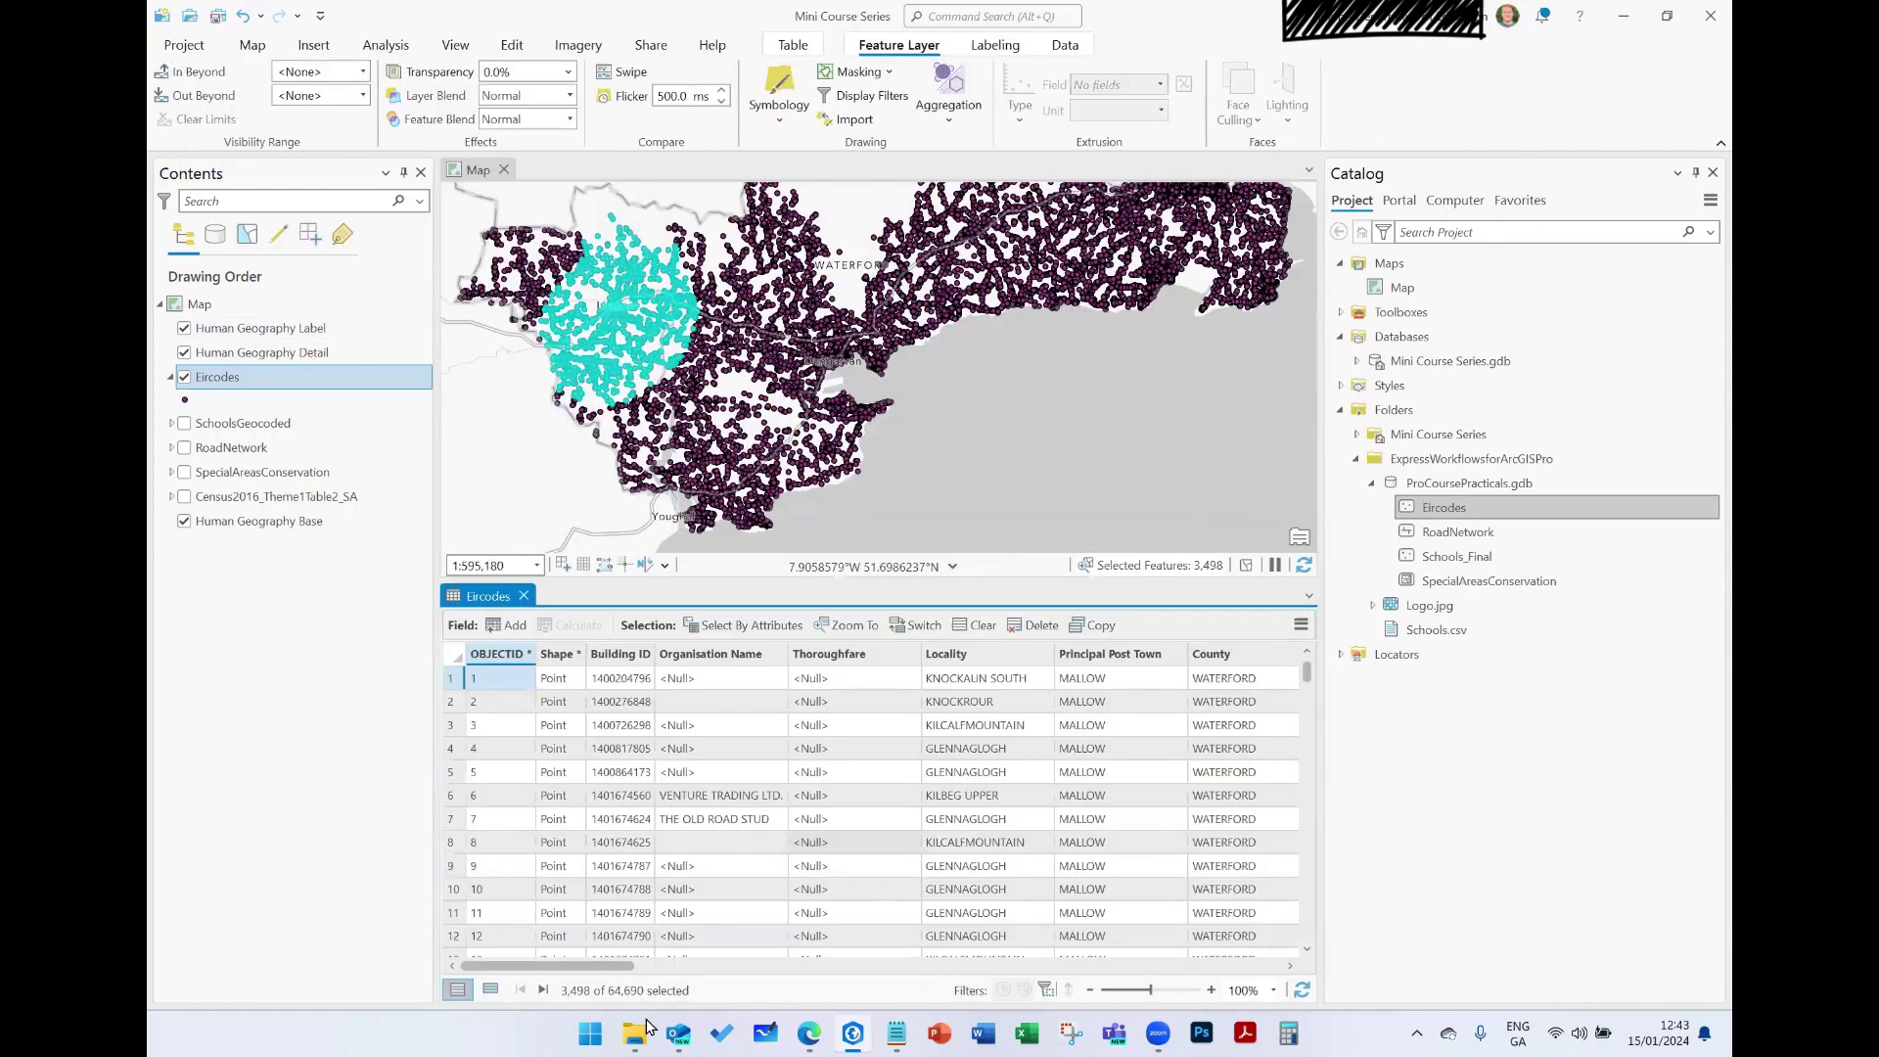
{"action": "left_click", "coordinate": [491, 991]}
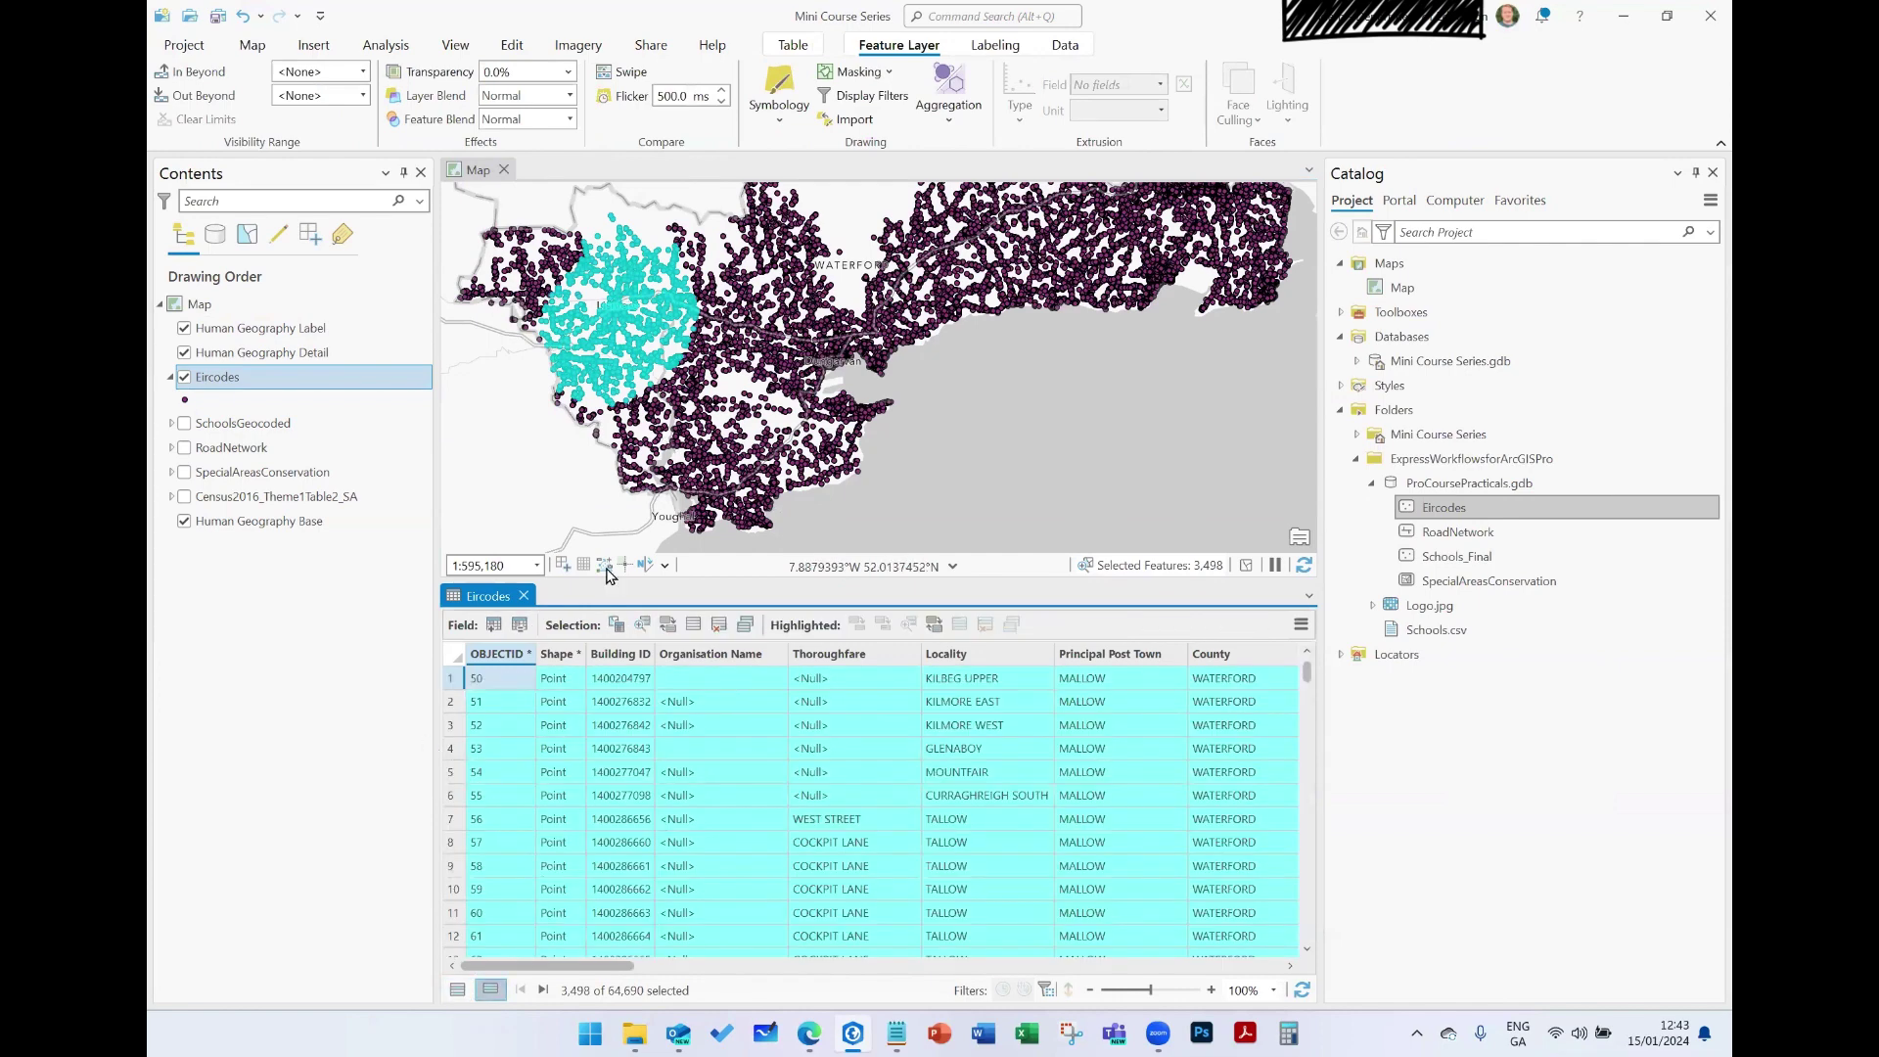
{"action": "left_click", "coordinate": [524, 596]}
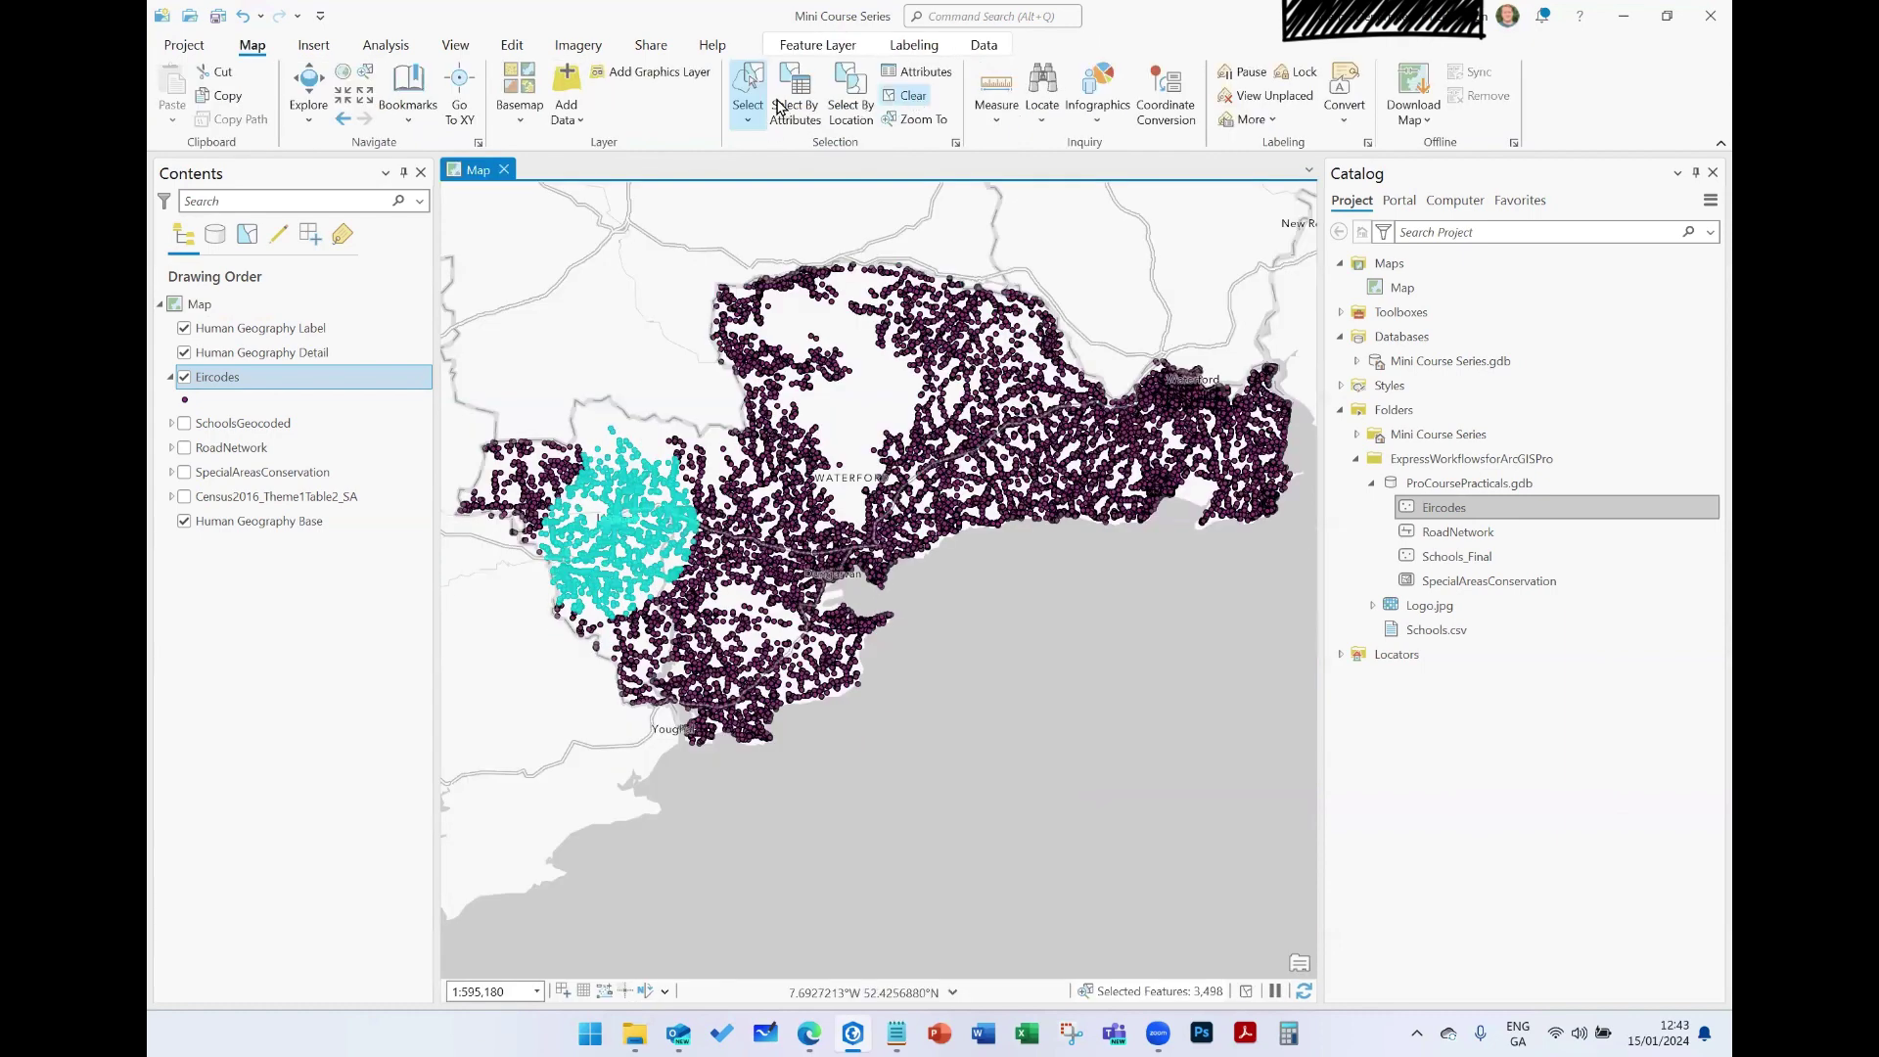
{"action": "key", "text": "ctrl+shift+a"}
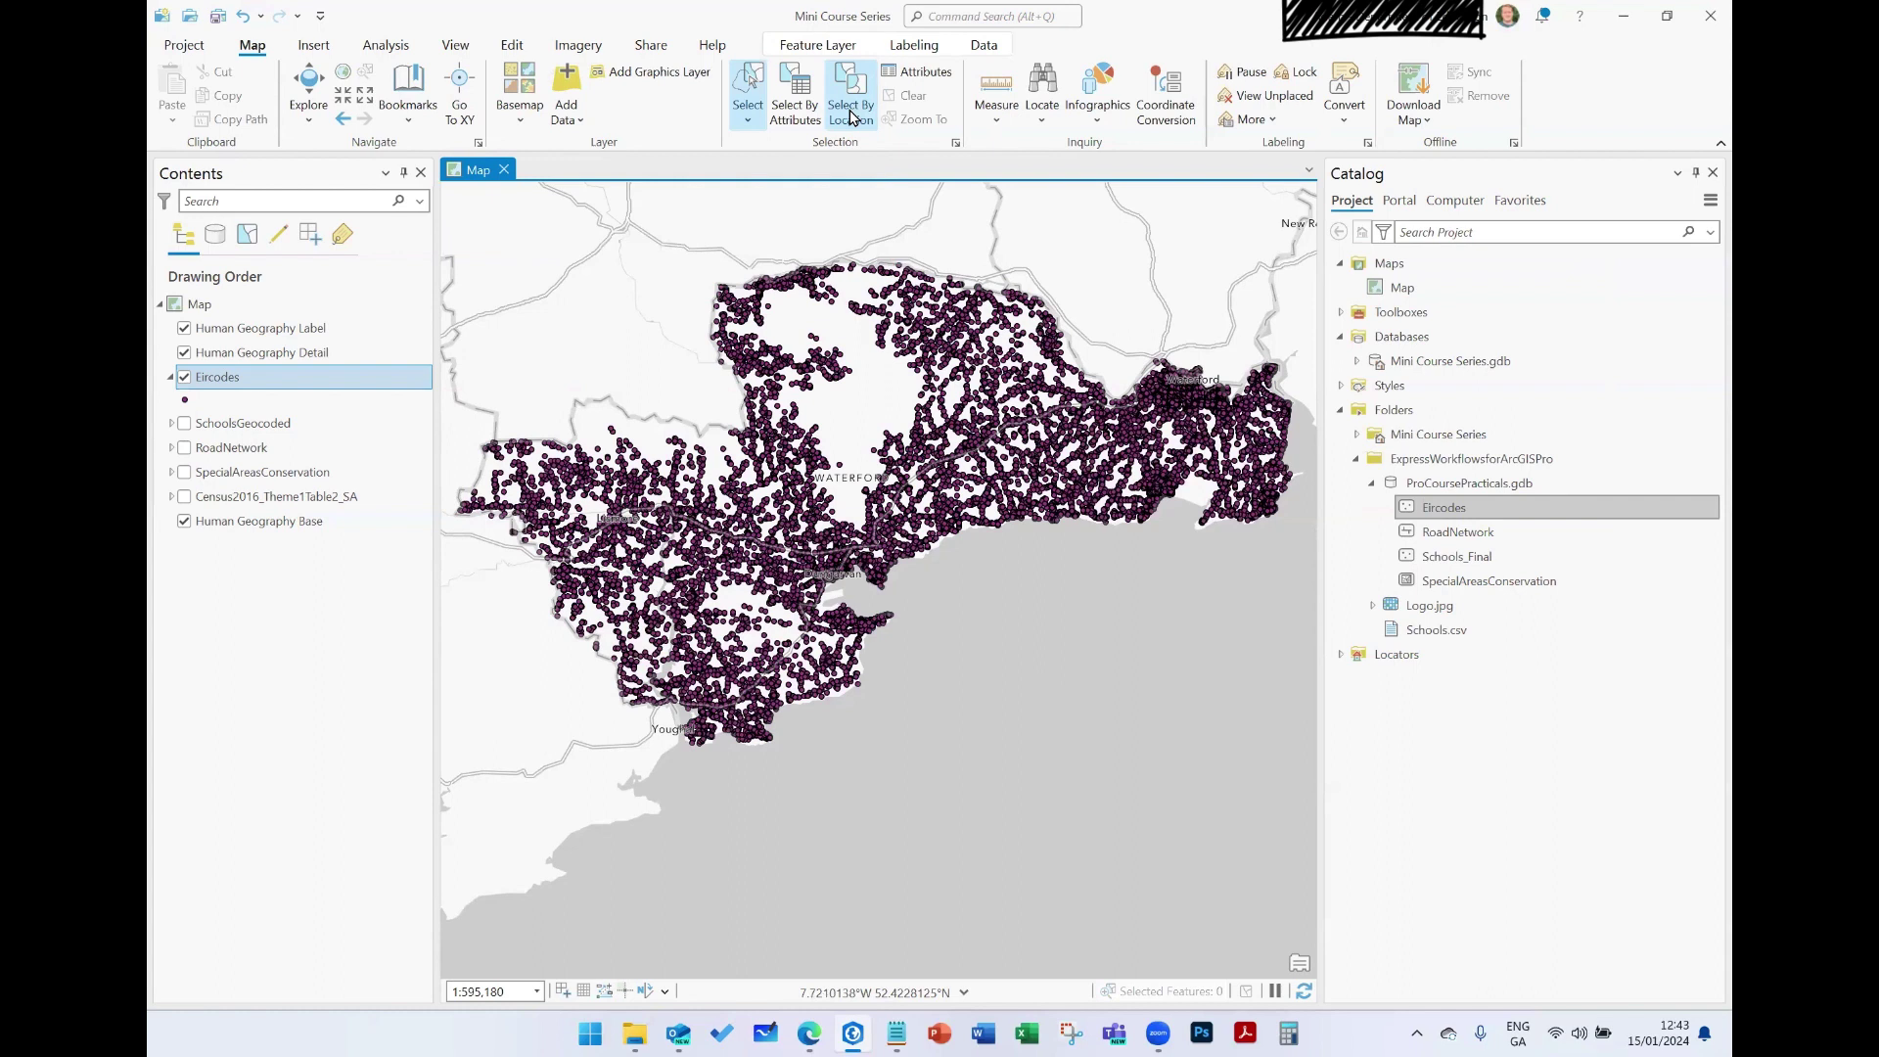
Step: Start Select By Location for Eircodes and turn on the RoadNetwork and SchoolsGeocoded layers
{"action": "left_click", "coordinate": [851, 119]}
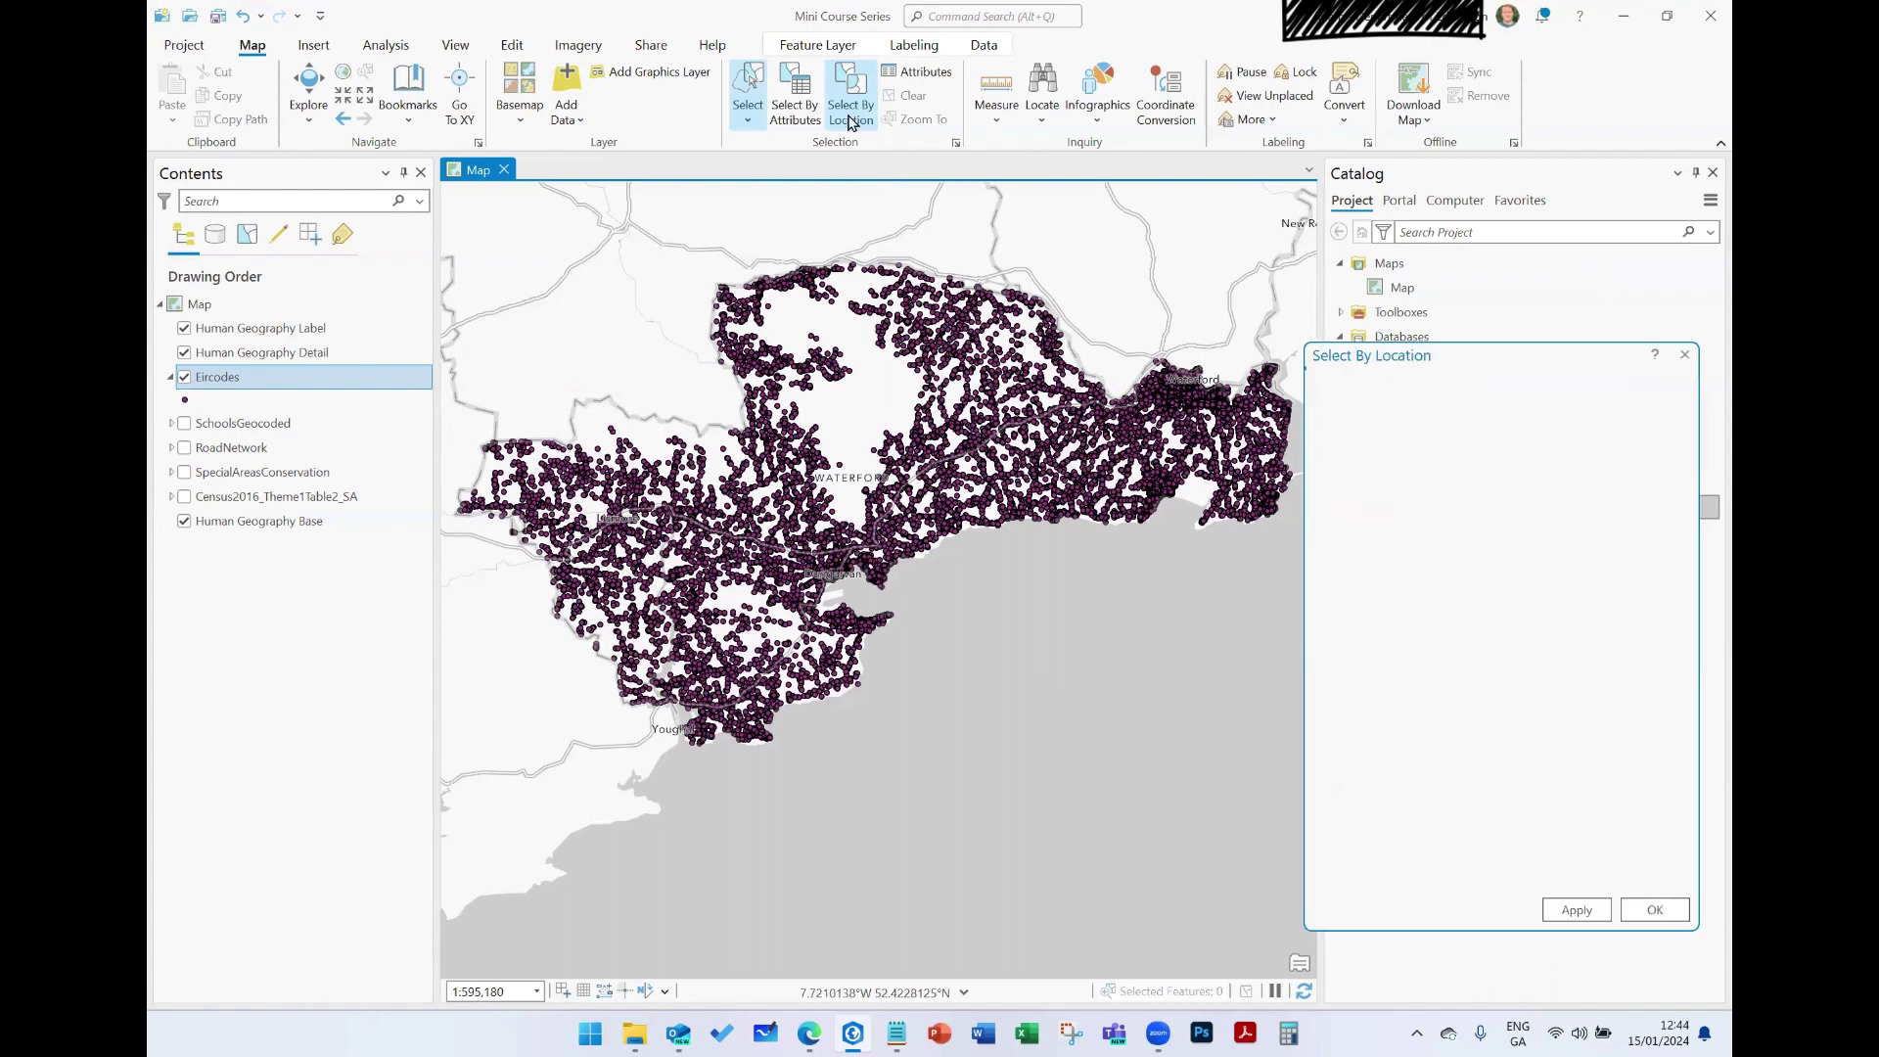
{"action": "left_click", "coordinate": [182, 449]}
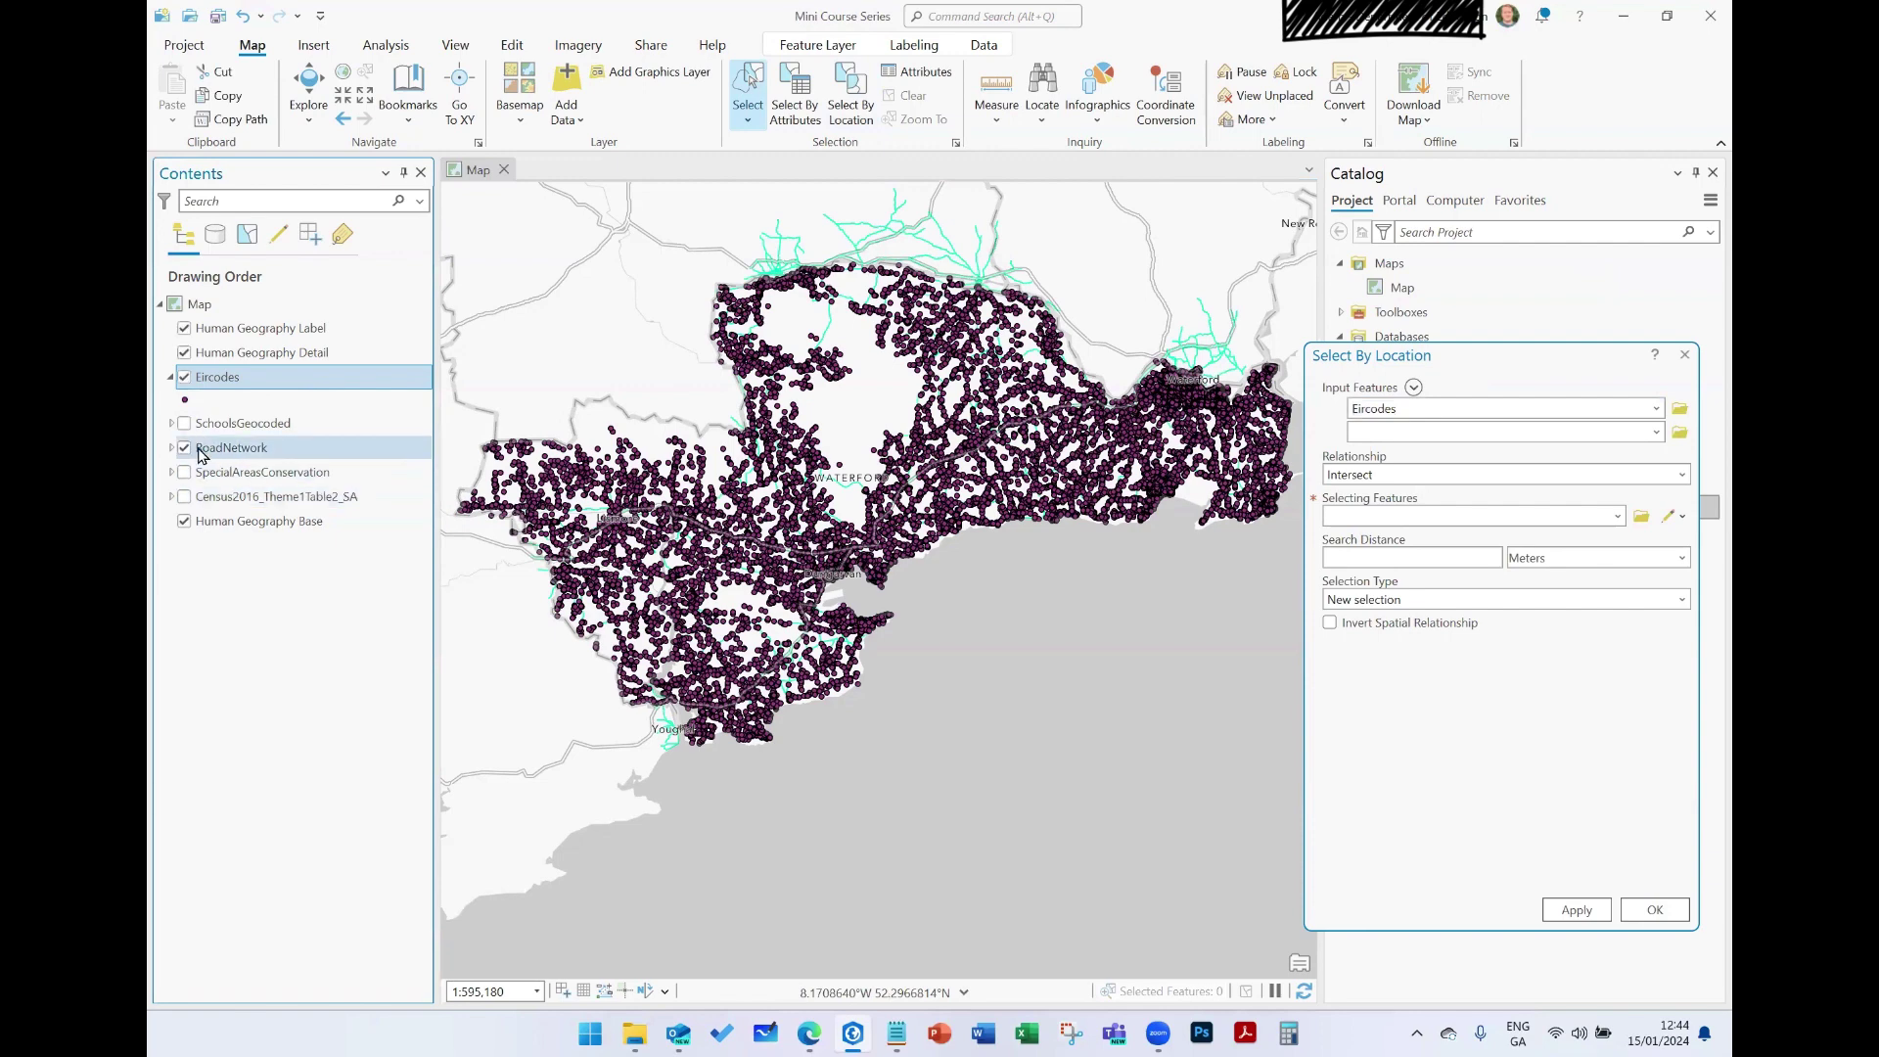
{"action": "left_click", "coordinate": [183, 423]}
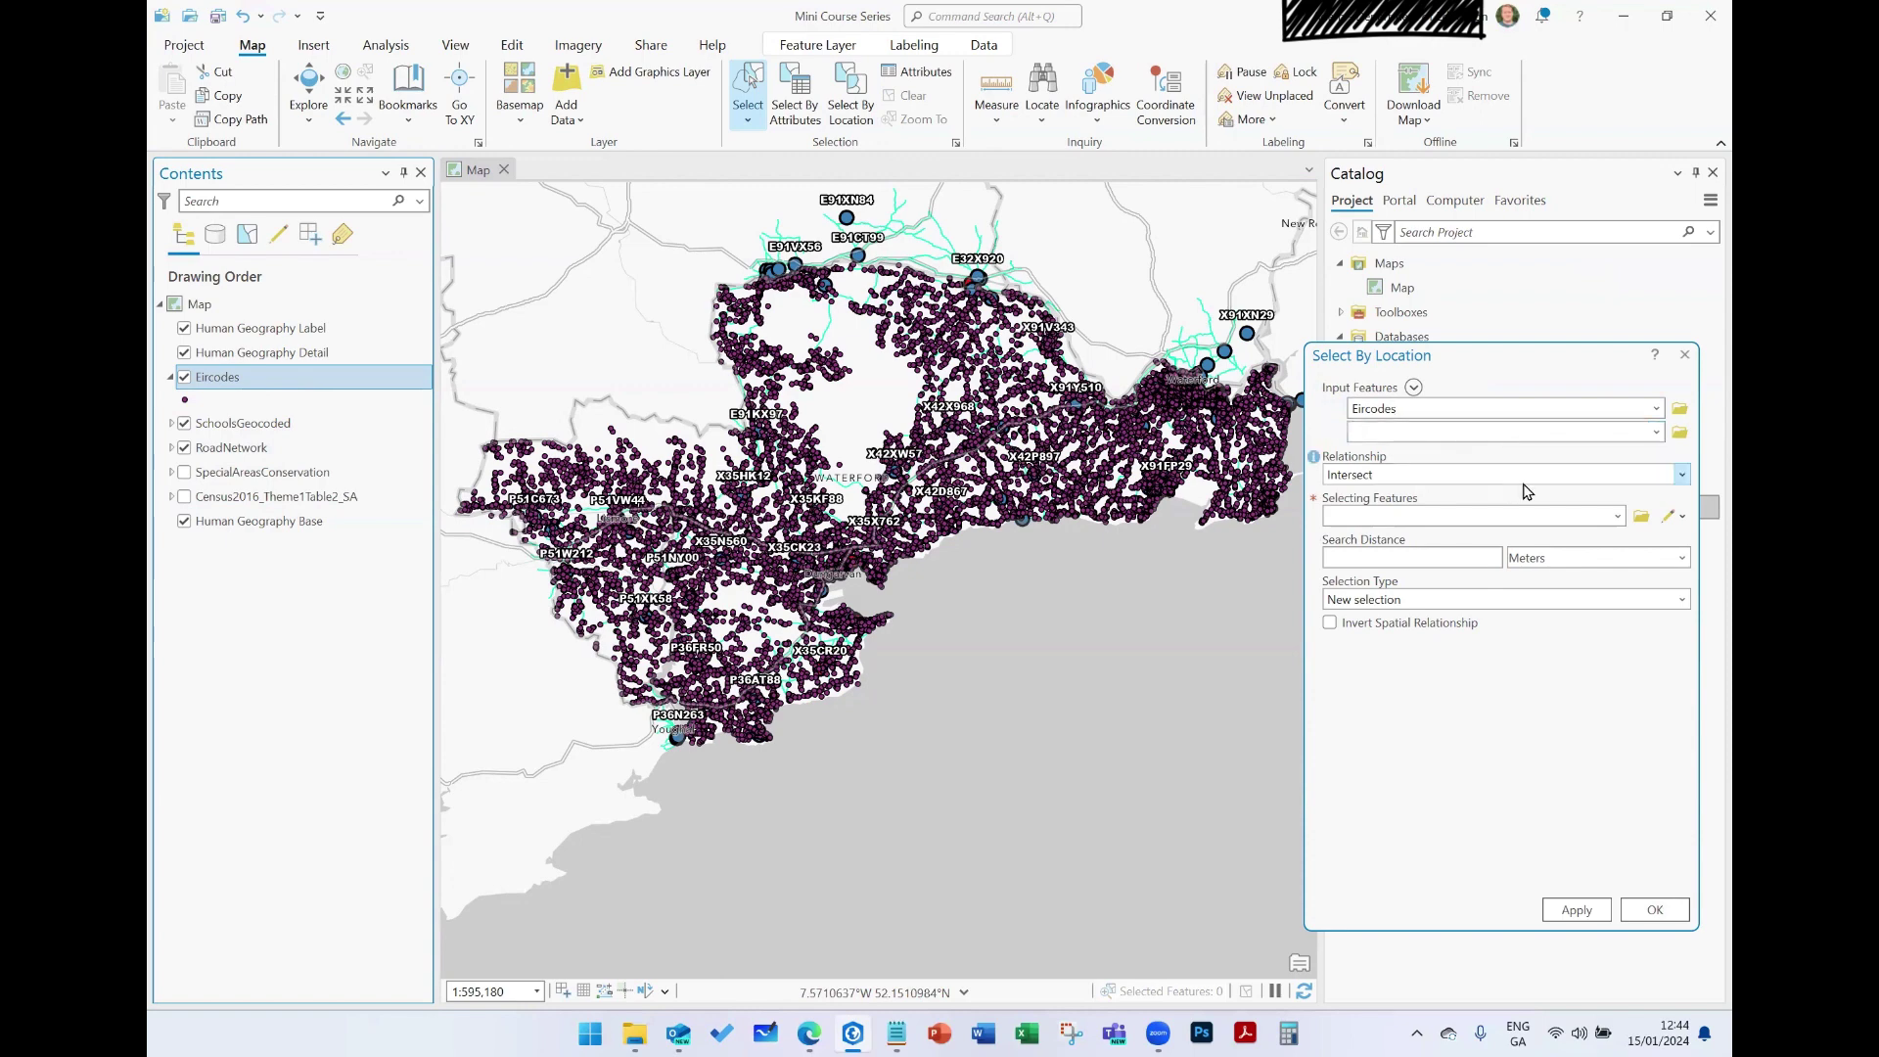
{"action": "left_click", "coordinate": [1682, 477]}
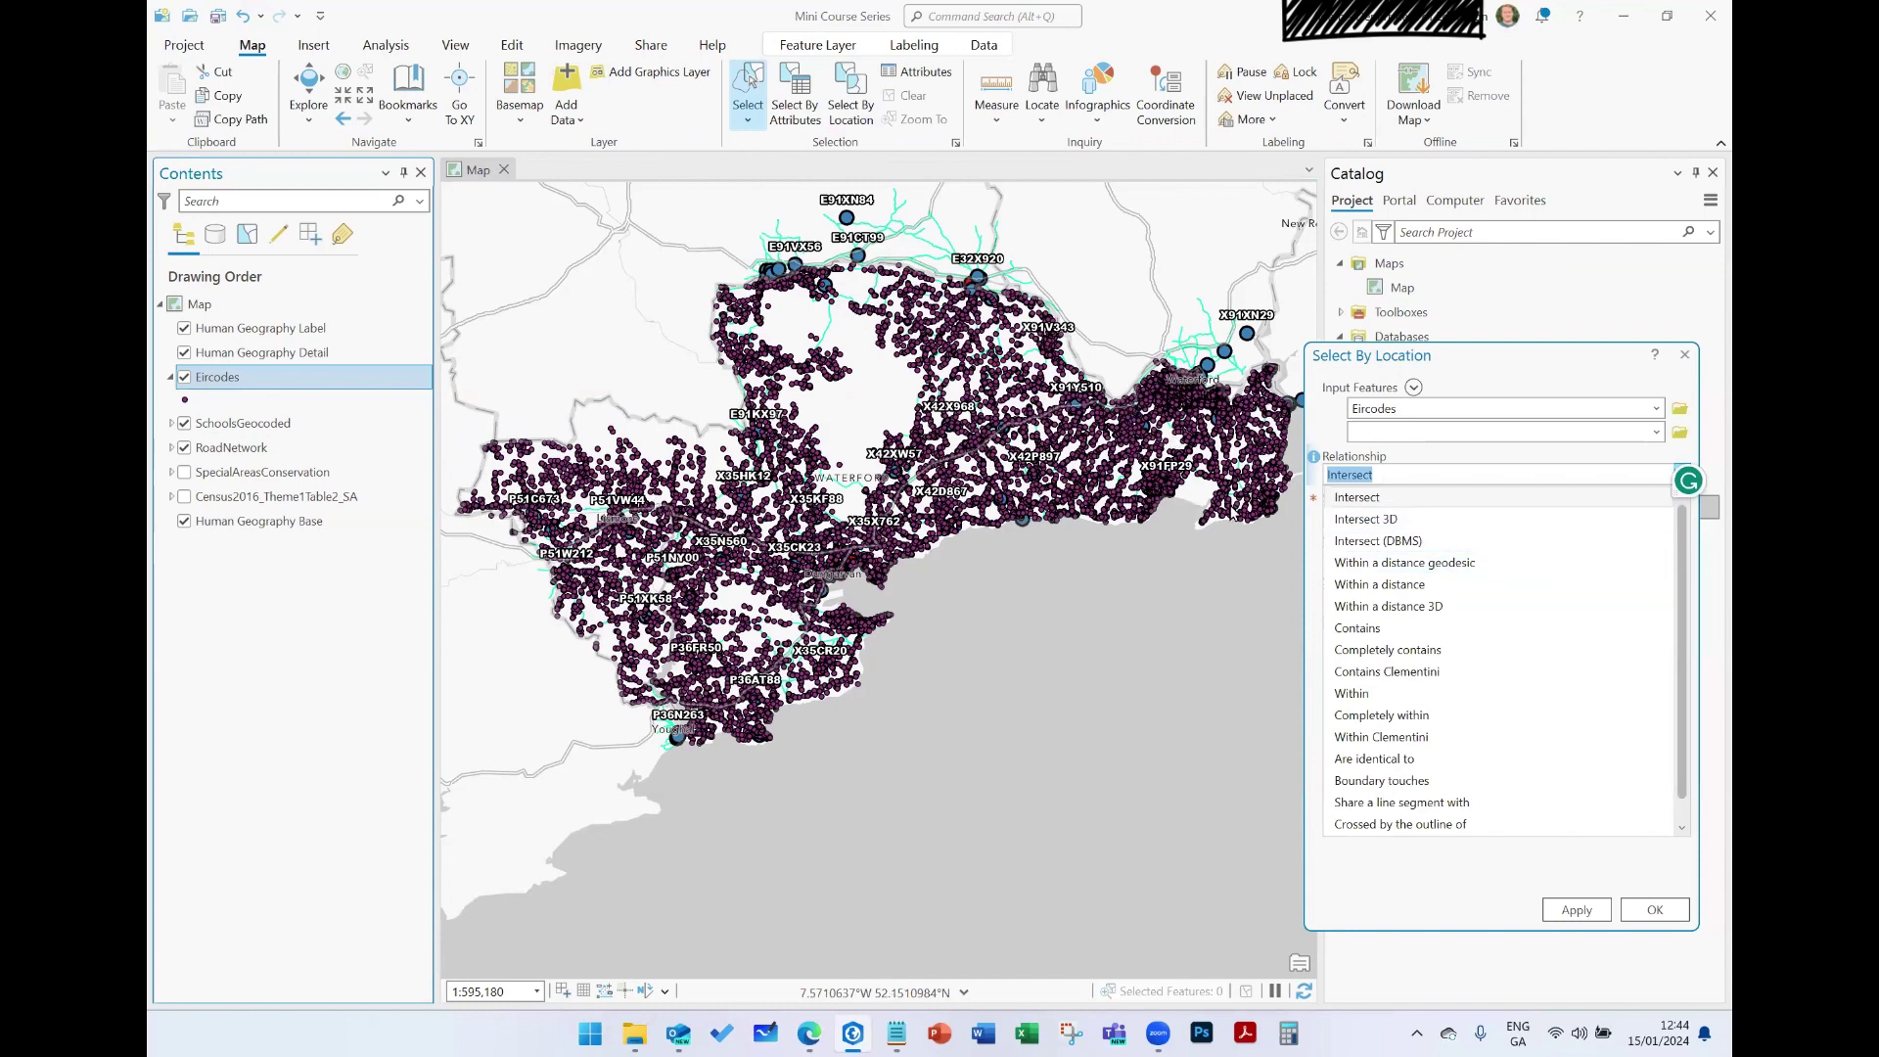
Step: Select Eircodes within a distance of 1000 meters of SchoolsGeocoded features, giving 38,586 selected
{"action": "left_click", "coordinate": [1360, 585]}
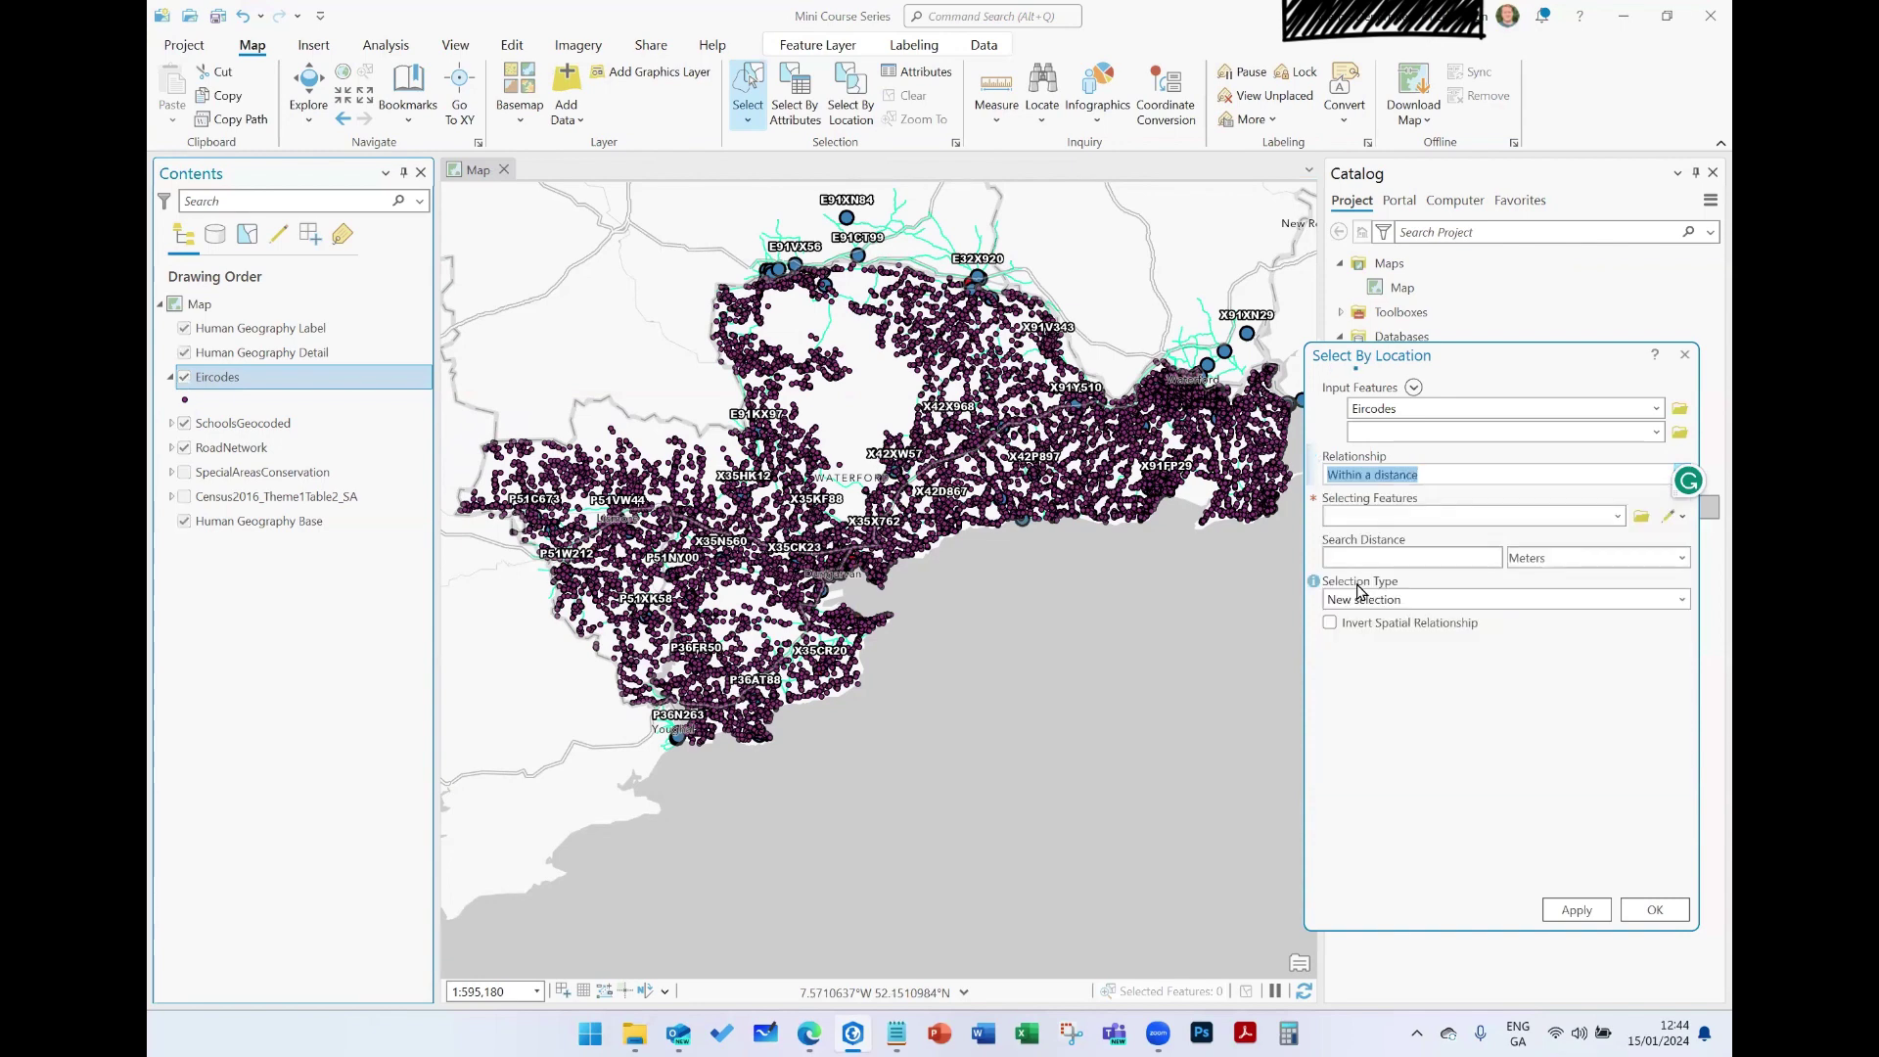
{"action": "left_click", "coordinate": [1618, 516]}
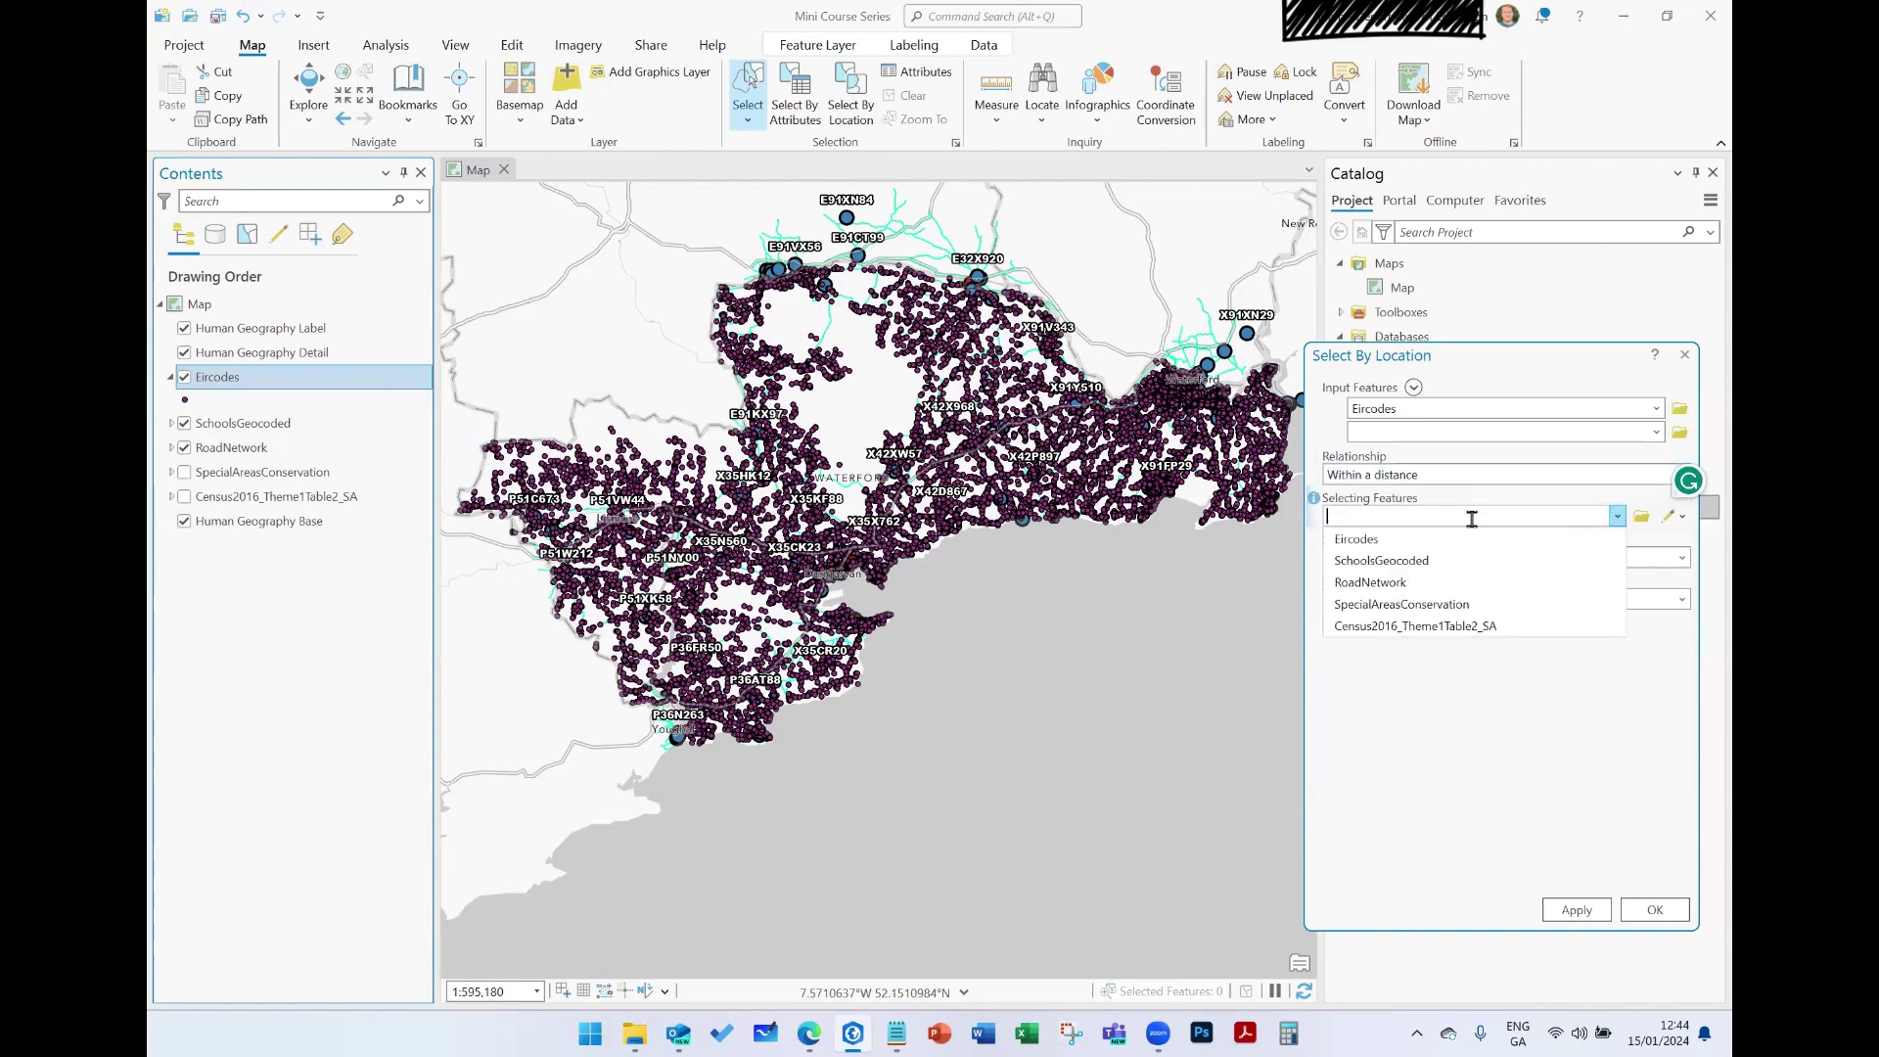
{"action": "left_click", "coordinate": [1392, 564]}
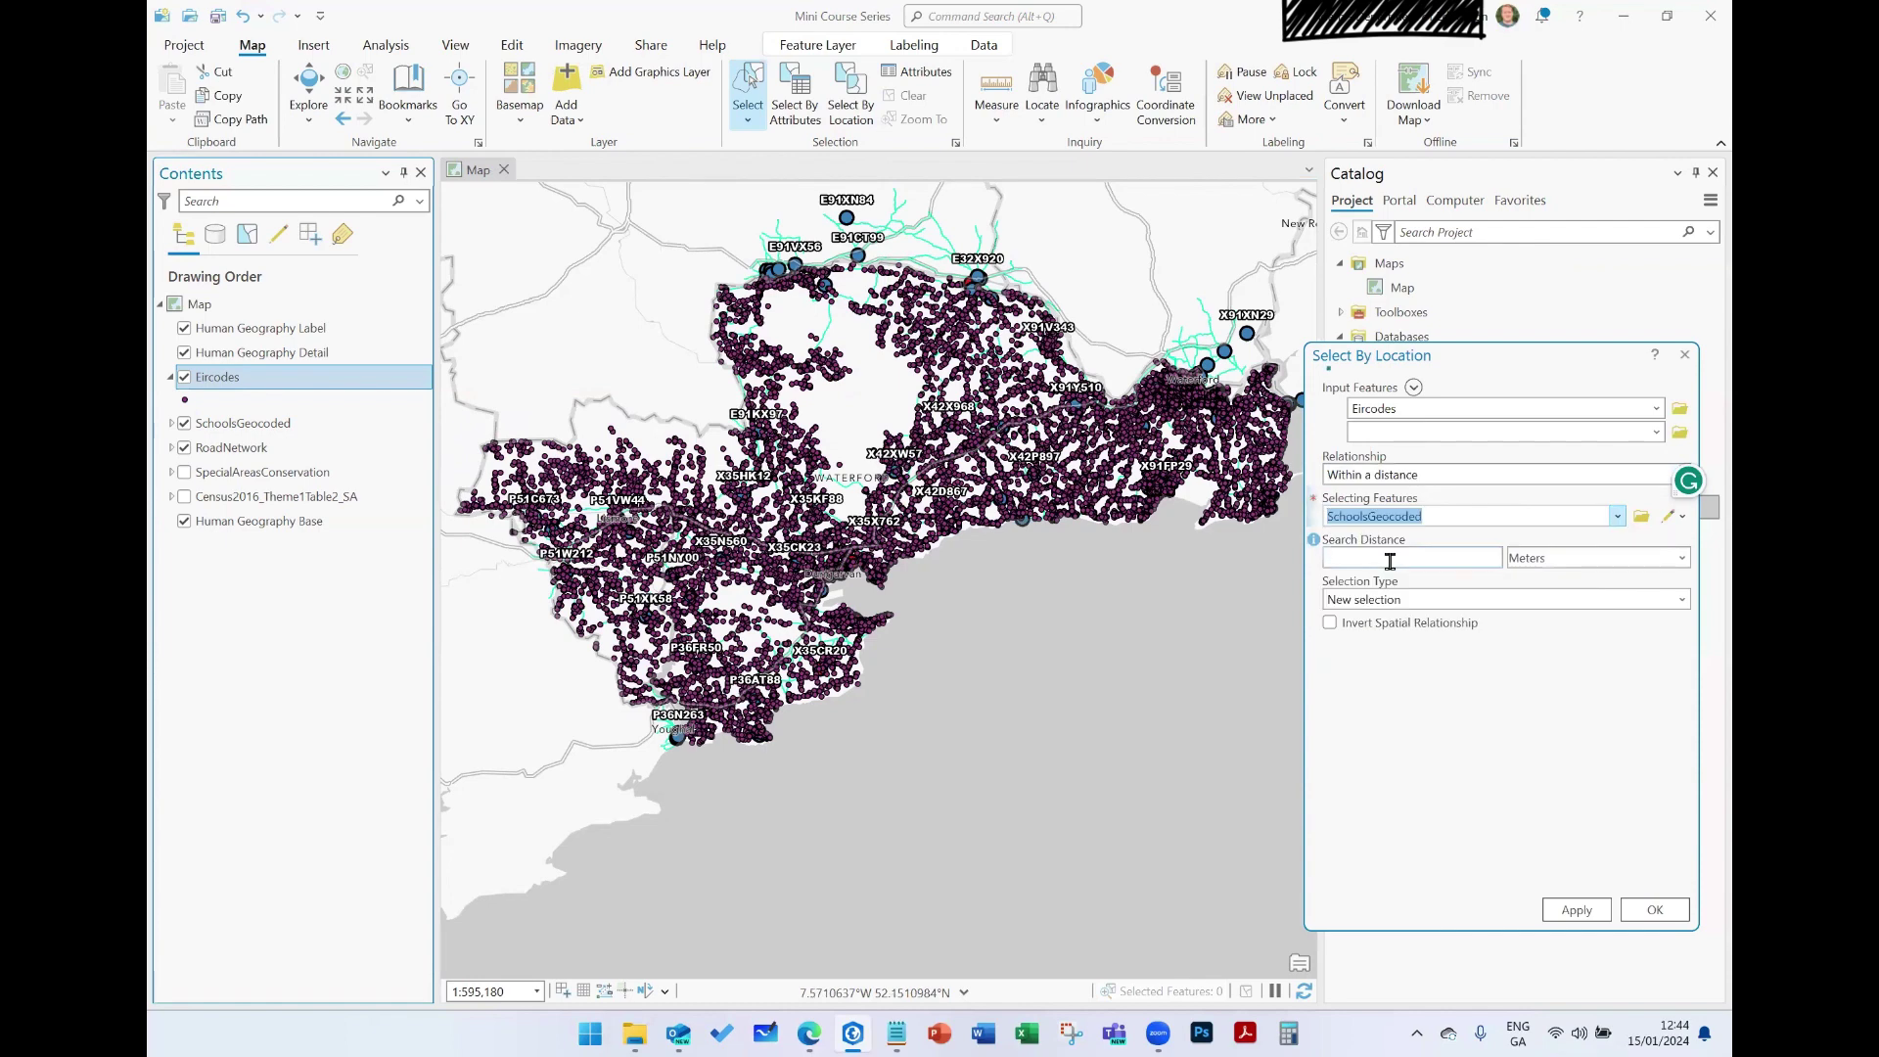
{"action": "left_click", "coordinate": [1403, 559]}
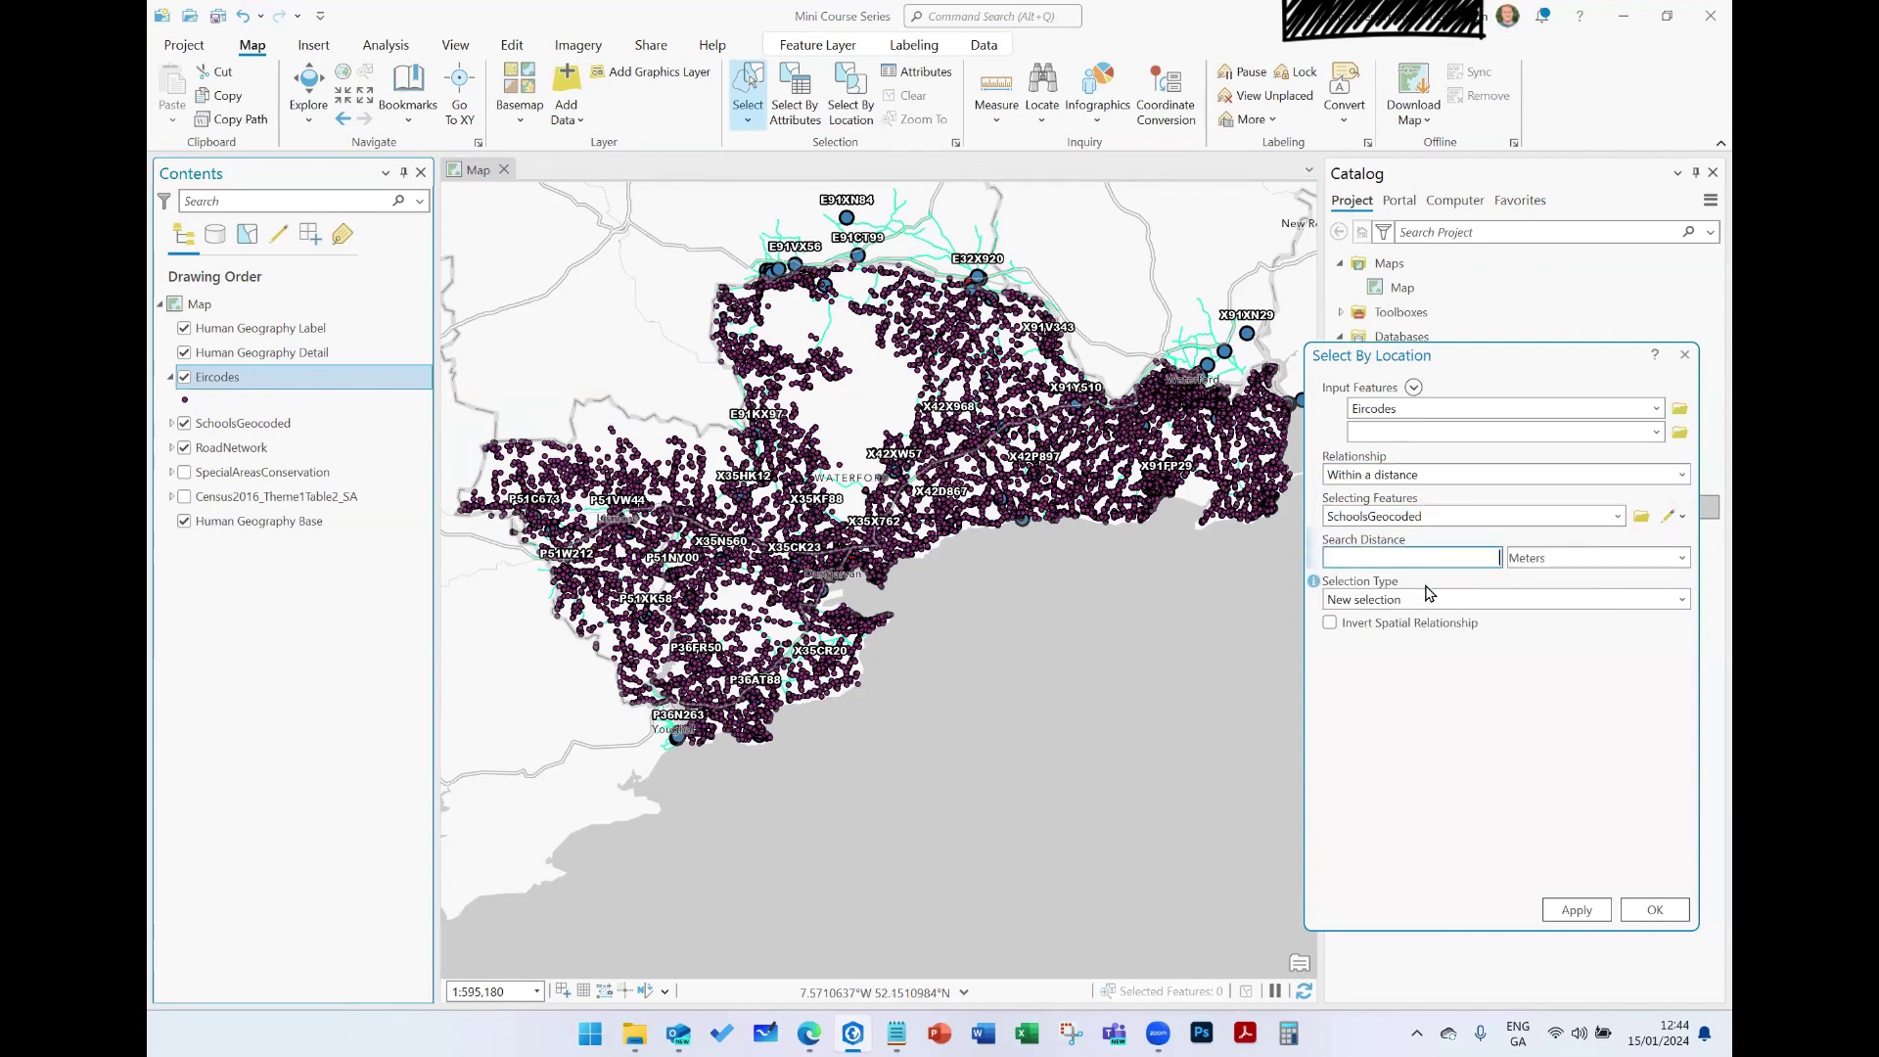
{"action": "type", "text": "1"}
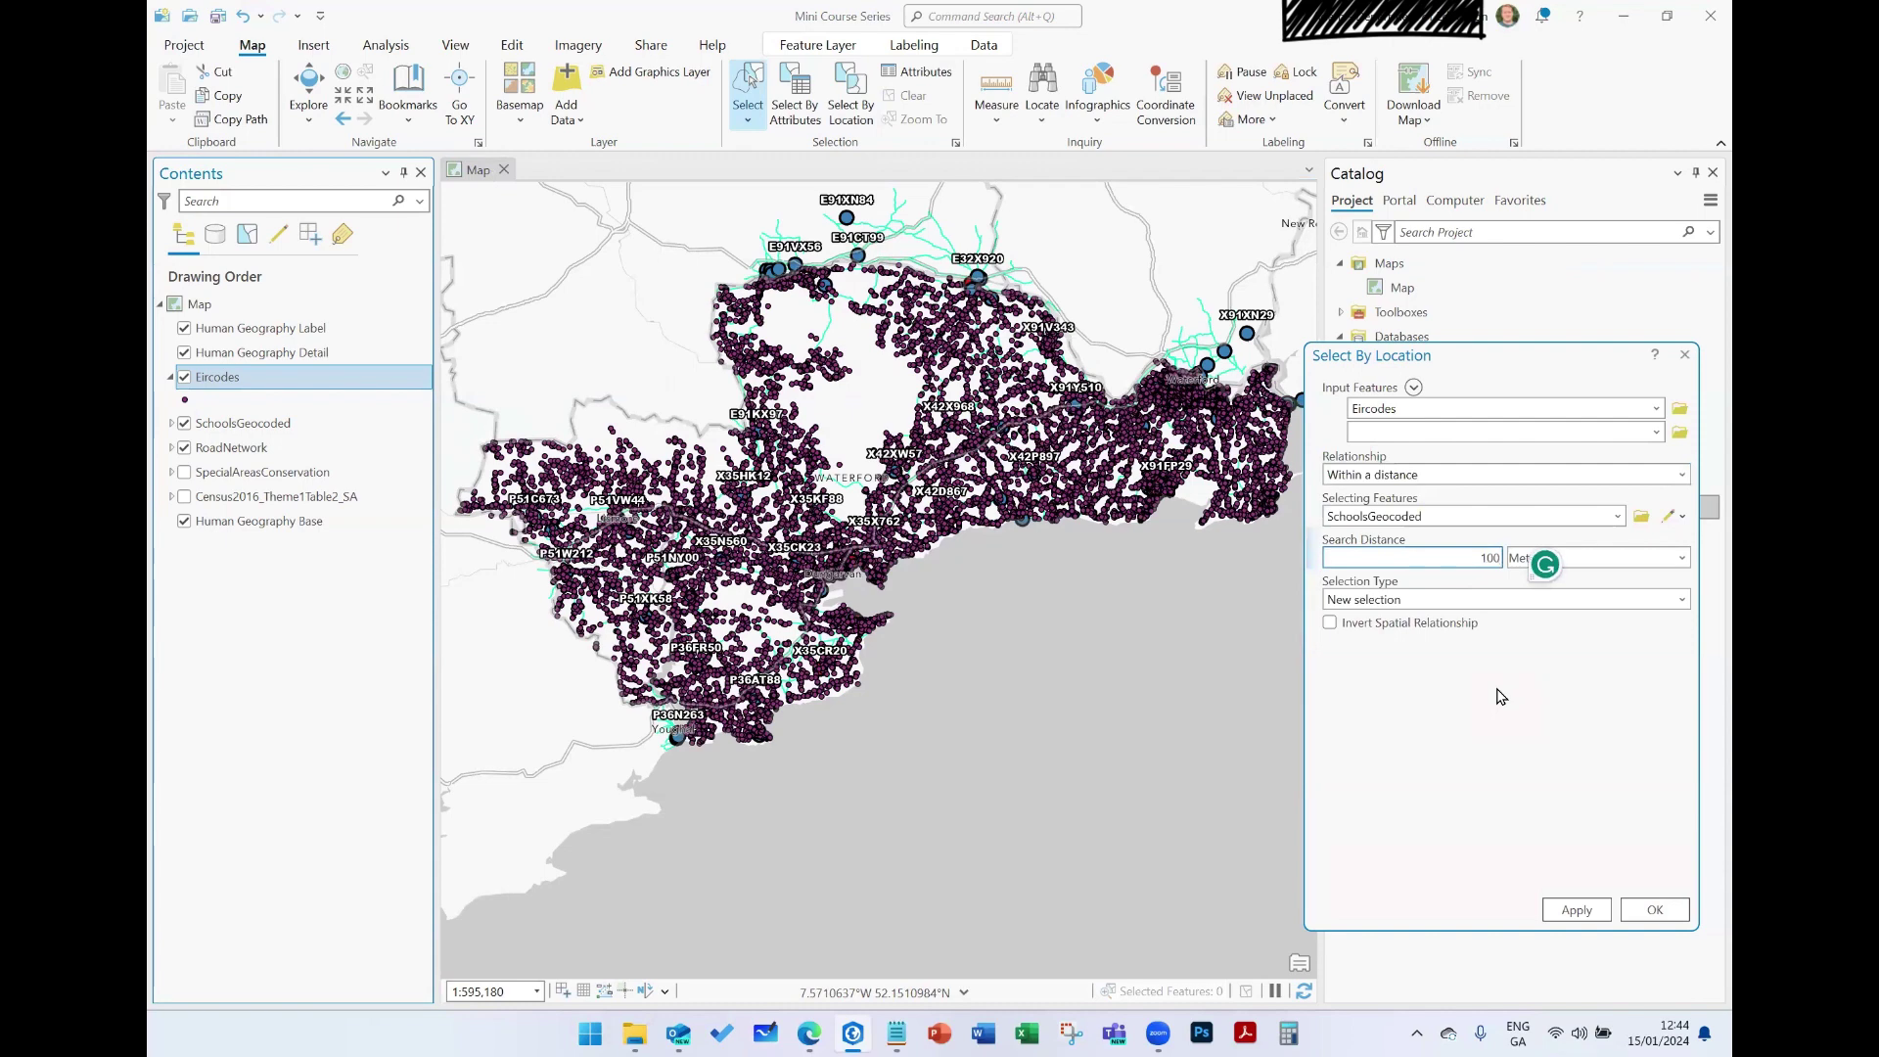
{"action": "type", "text": "000"}
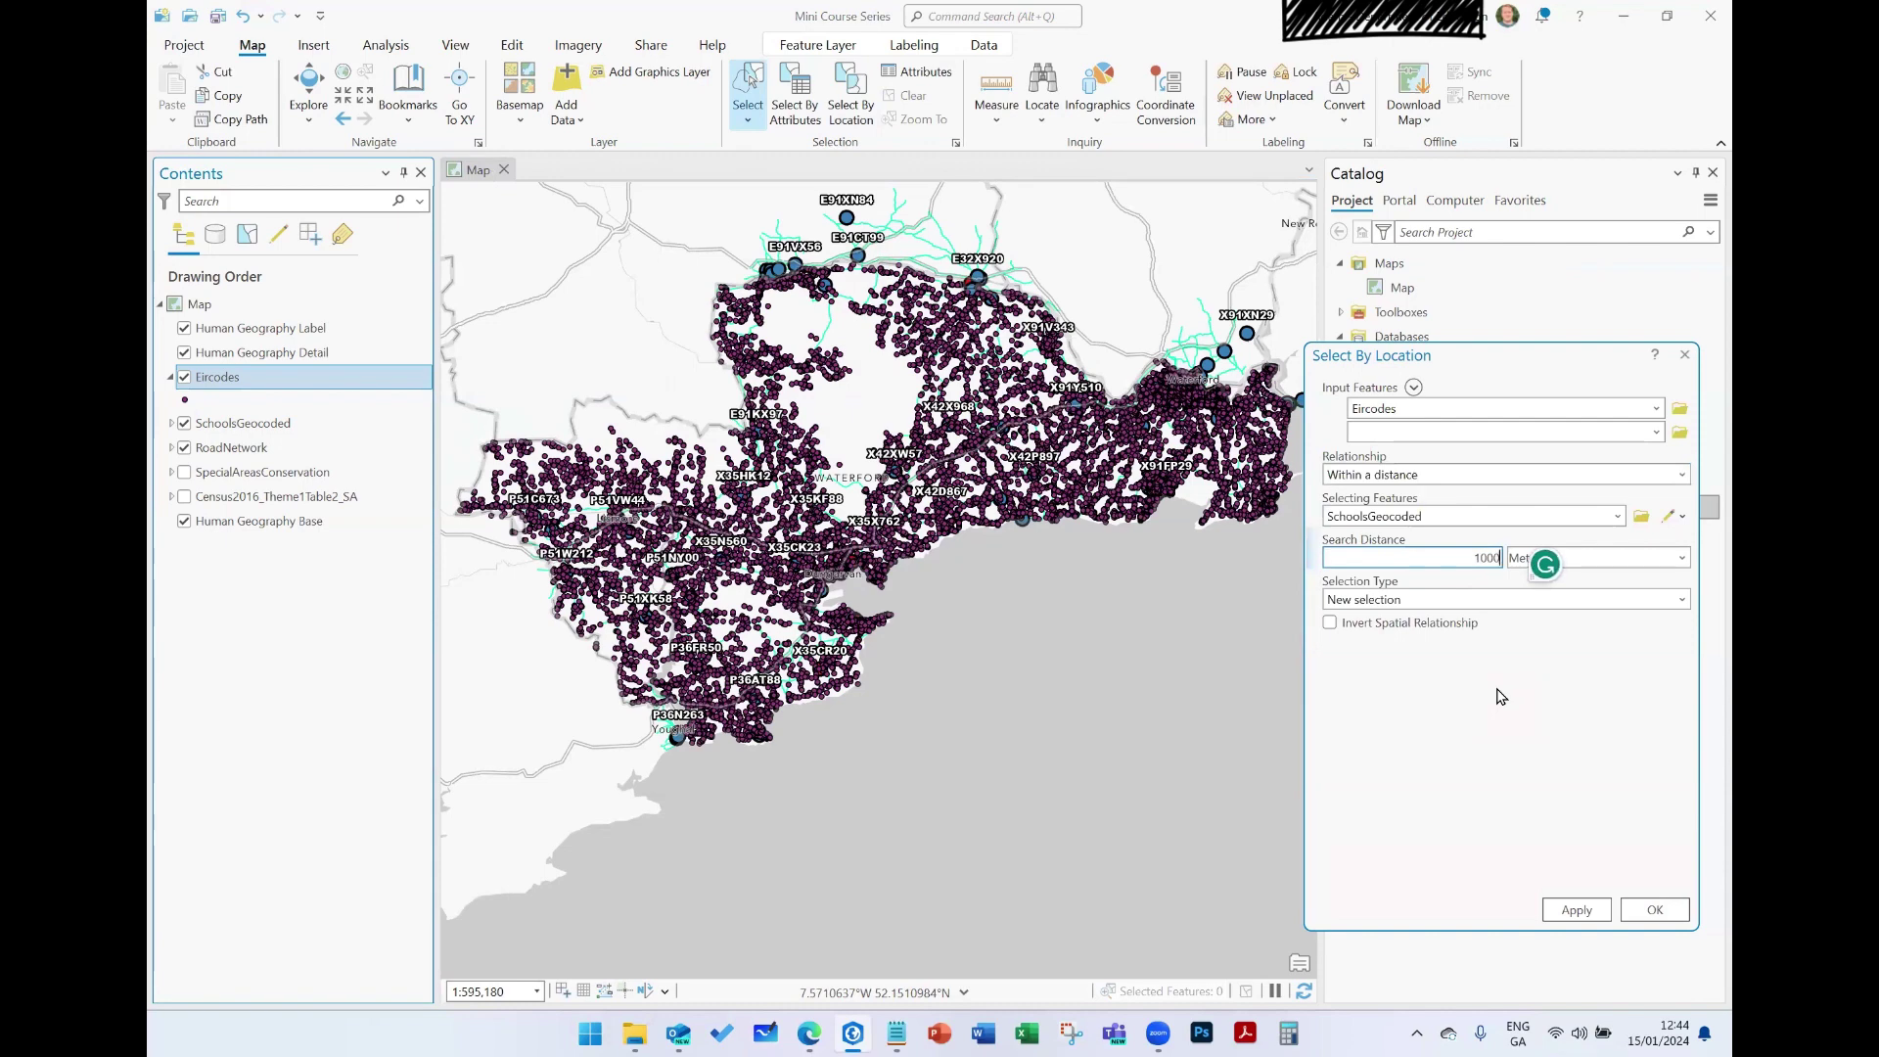
{"action": "left_click", "coordinate": [1585, 915]}
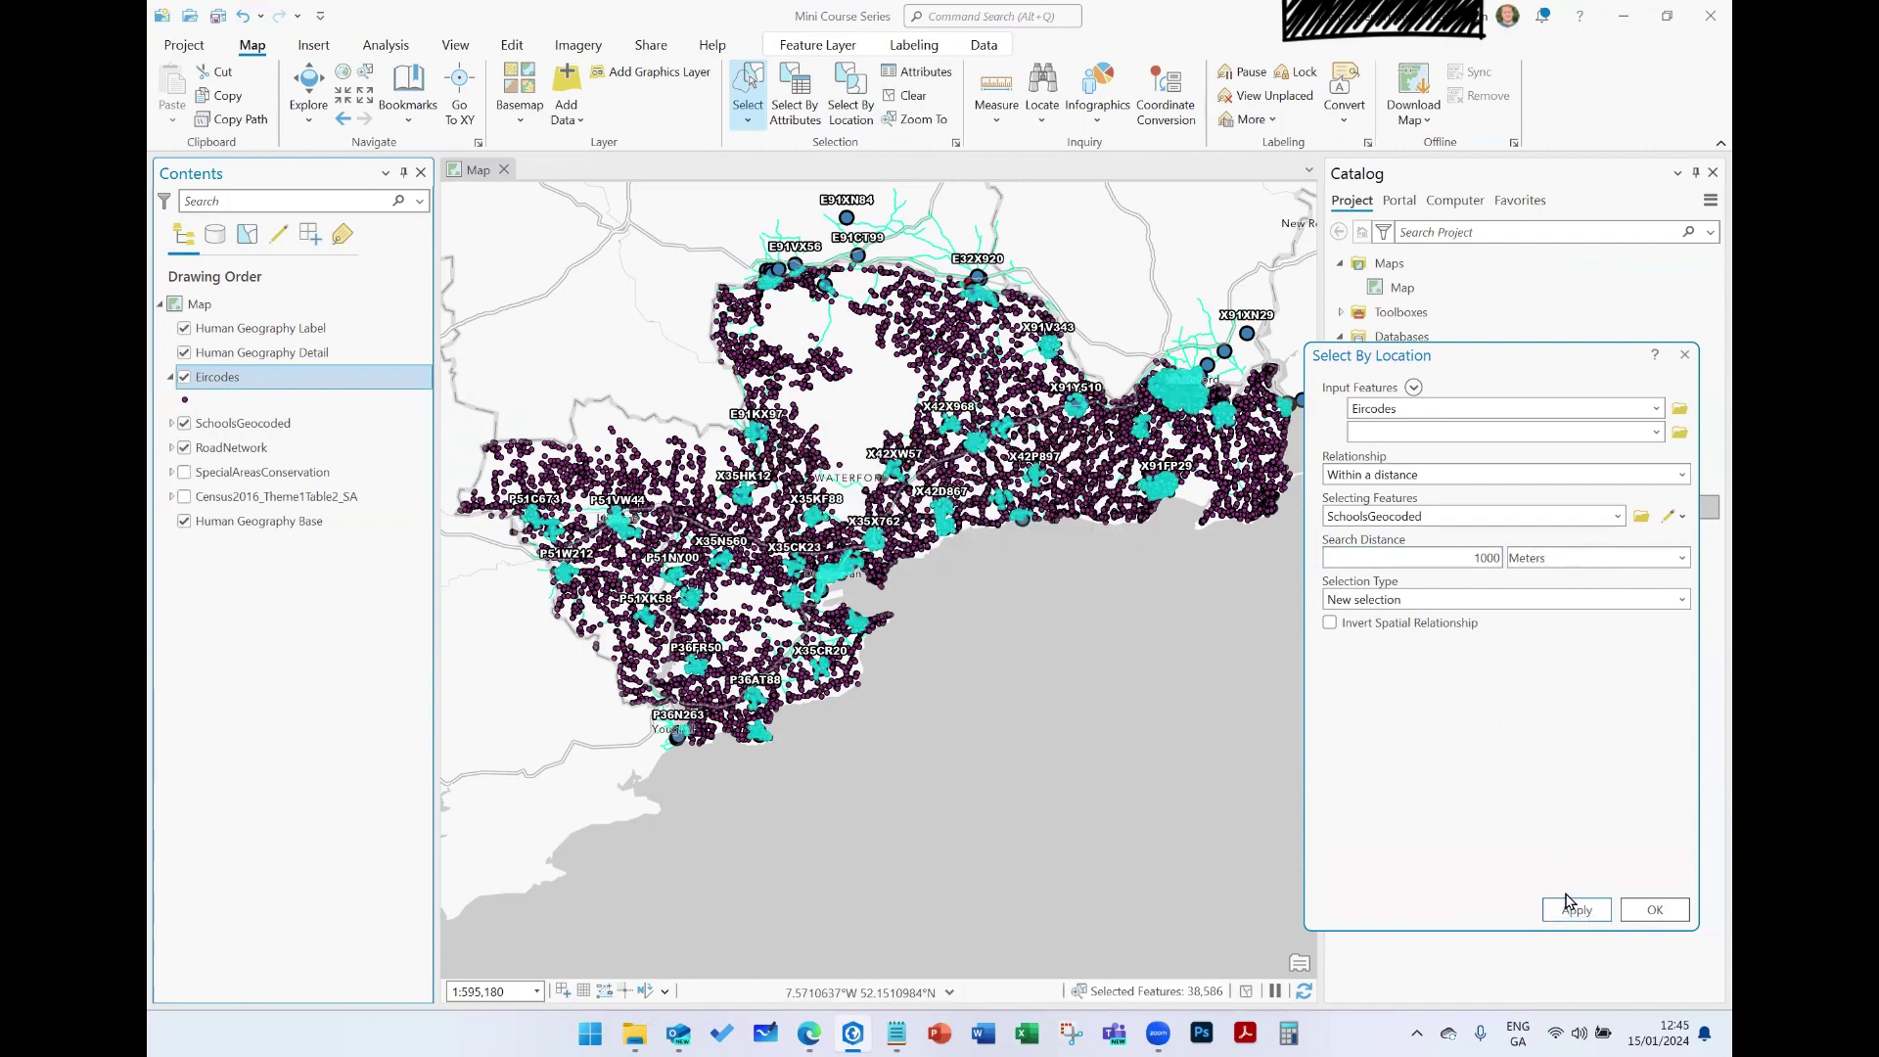
Step: Open the Eircodes attribute table showing 38,586 selected records near schools
{"action": "scroll", "coordinate": [956, 529], "scroll_direction": "up", "scroll_amount": 1}
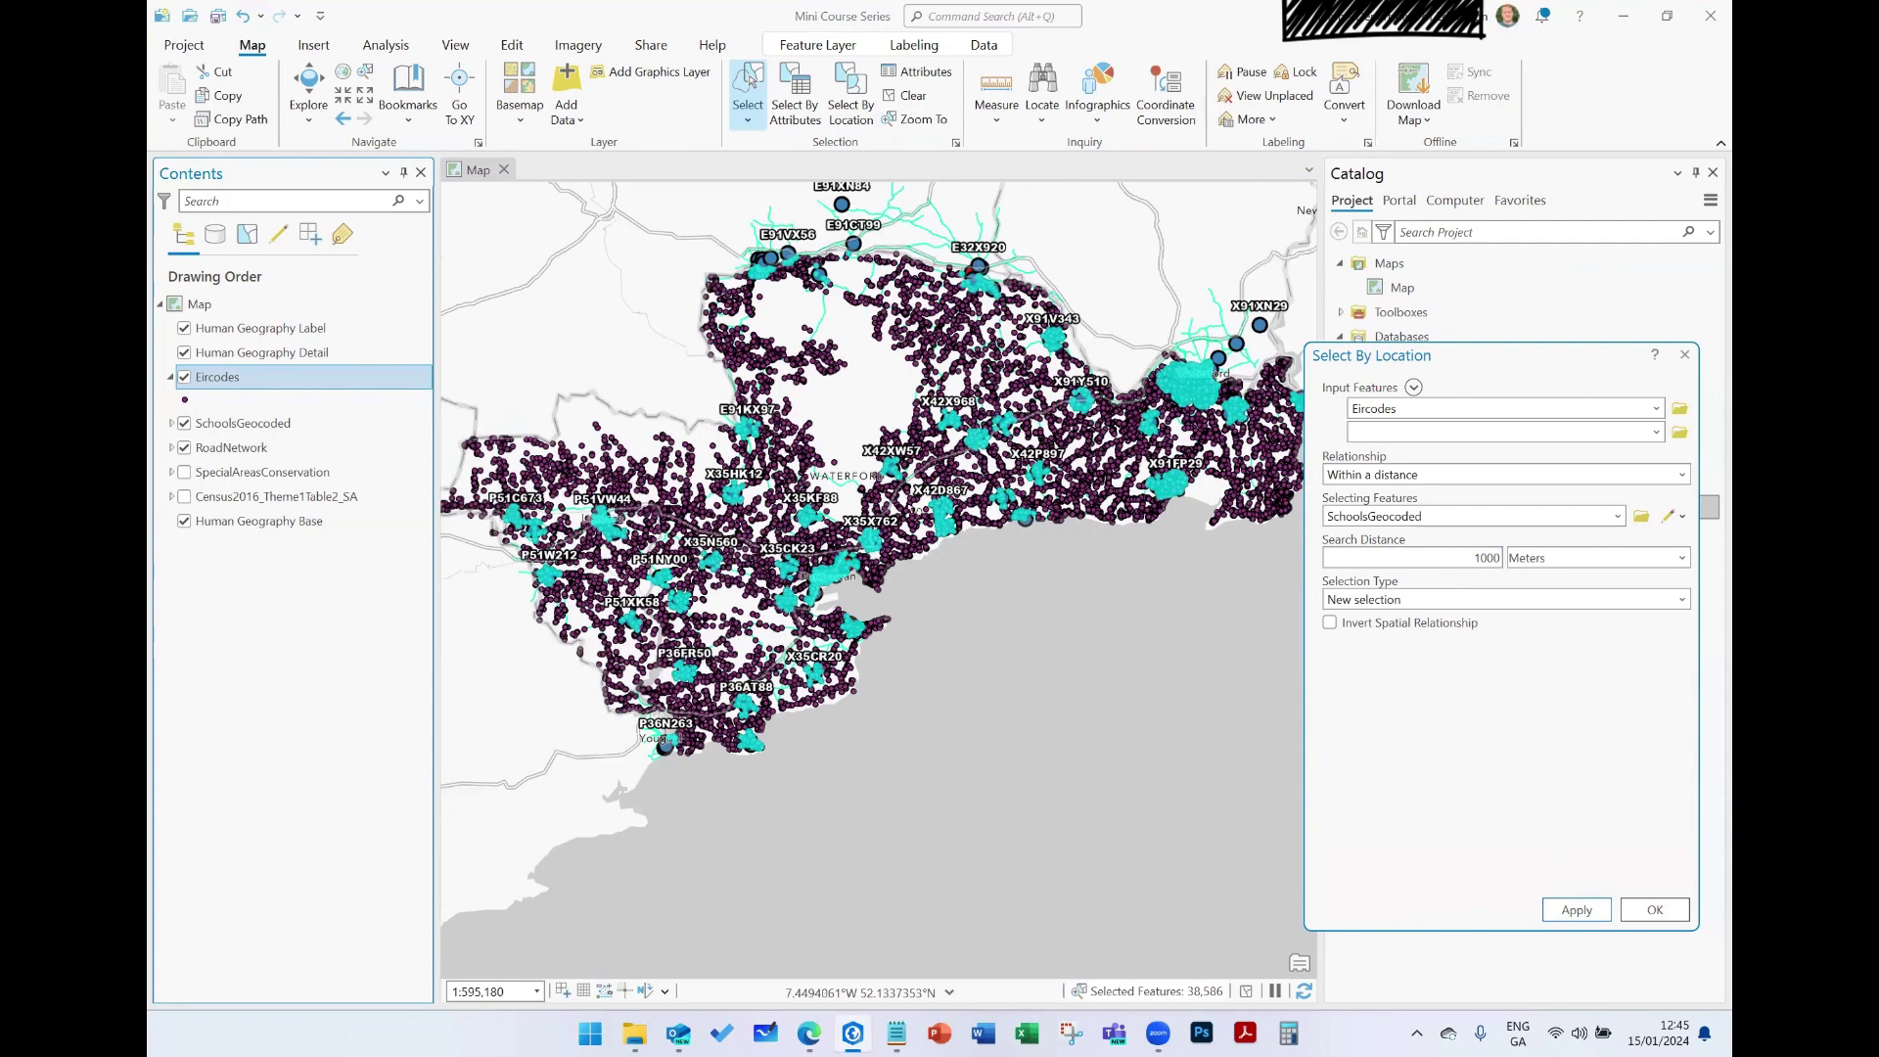
{"action": "scroll", "coordinate": [887, 482], "scroll_direction": "up", "scroll_amount": 4}
{"action": "scroll", "coordinate": [887, 481], "scroll_direction": "up", "scroll_amount": 2}
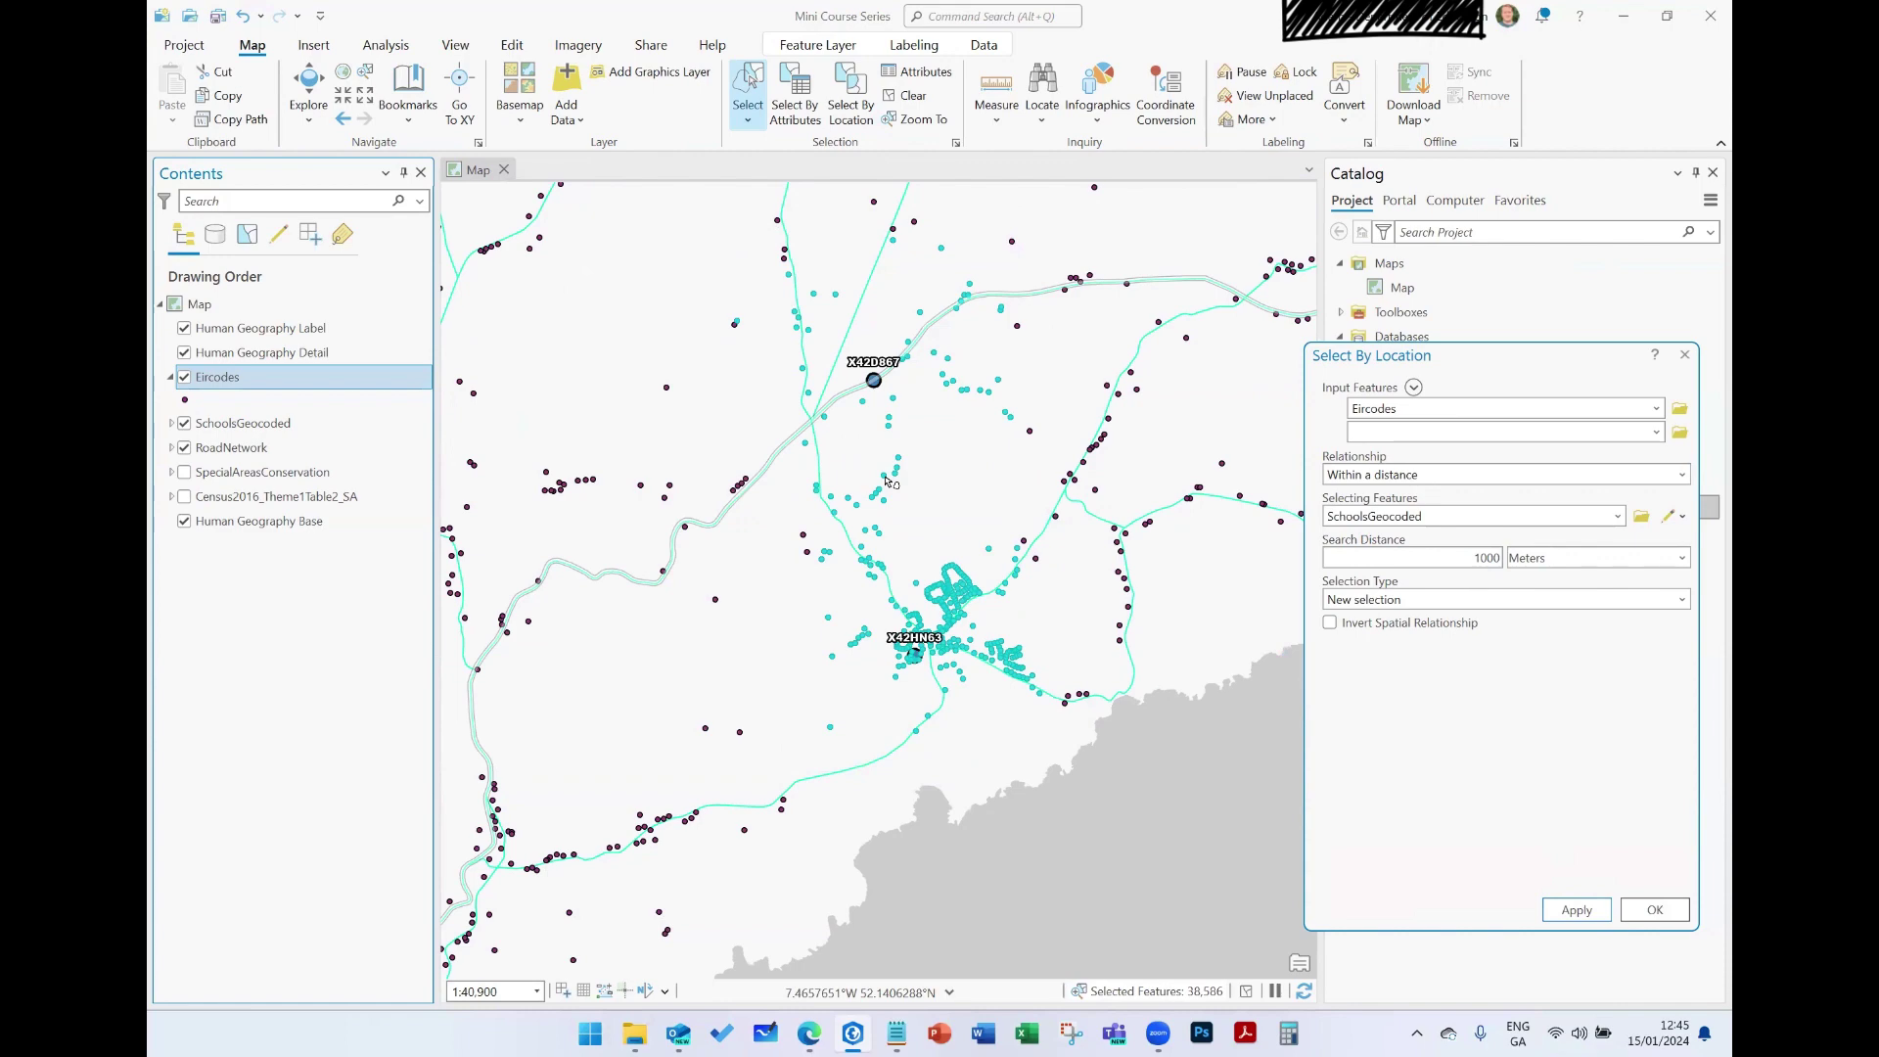
{"action": "scroll", "coordinate": [887, 481], "scroll_direction": "down", "scroll_amount": 3}
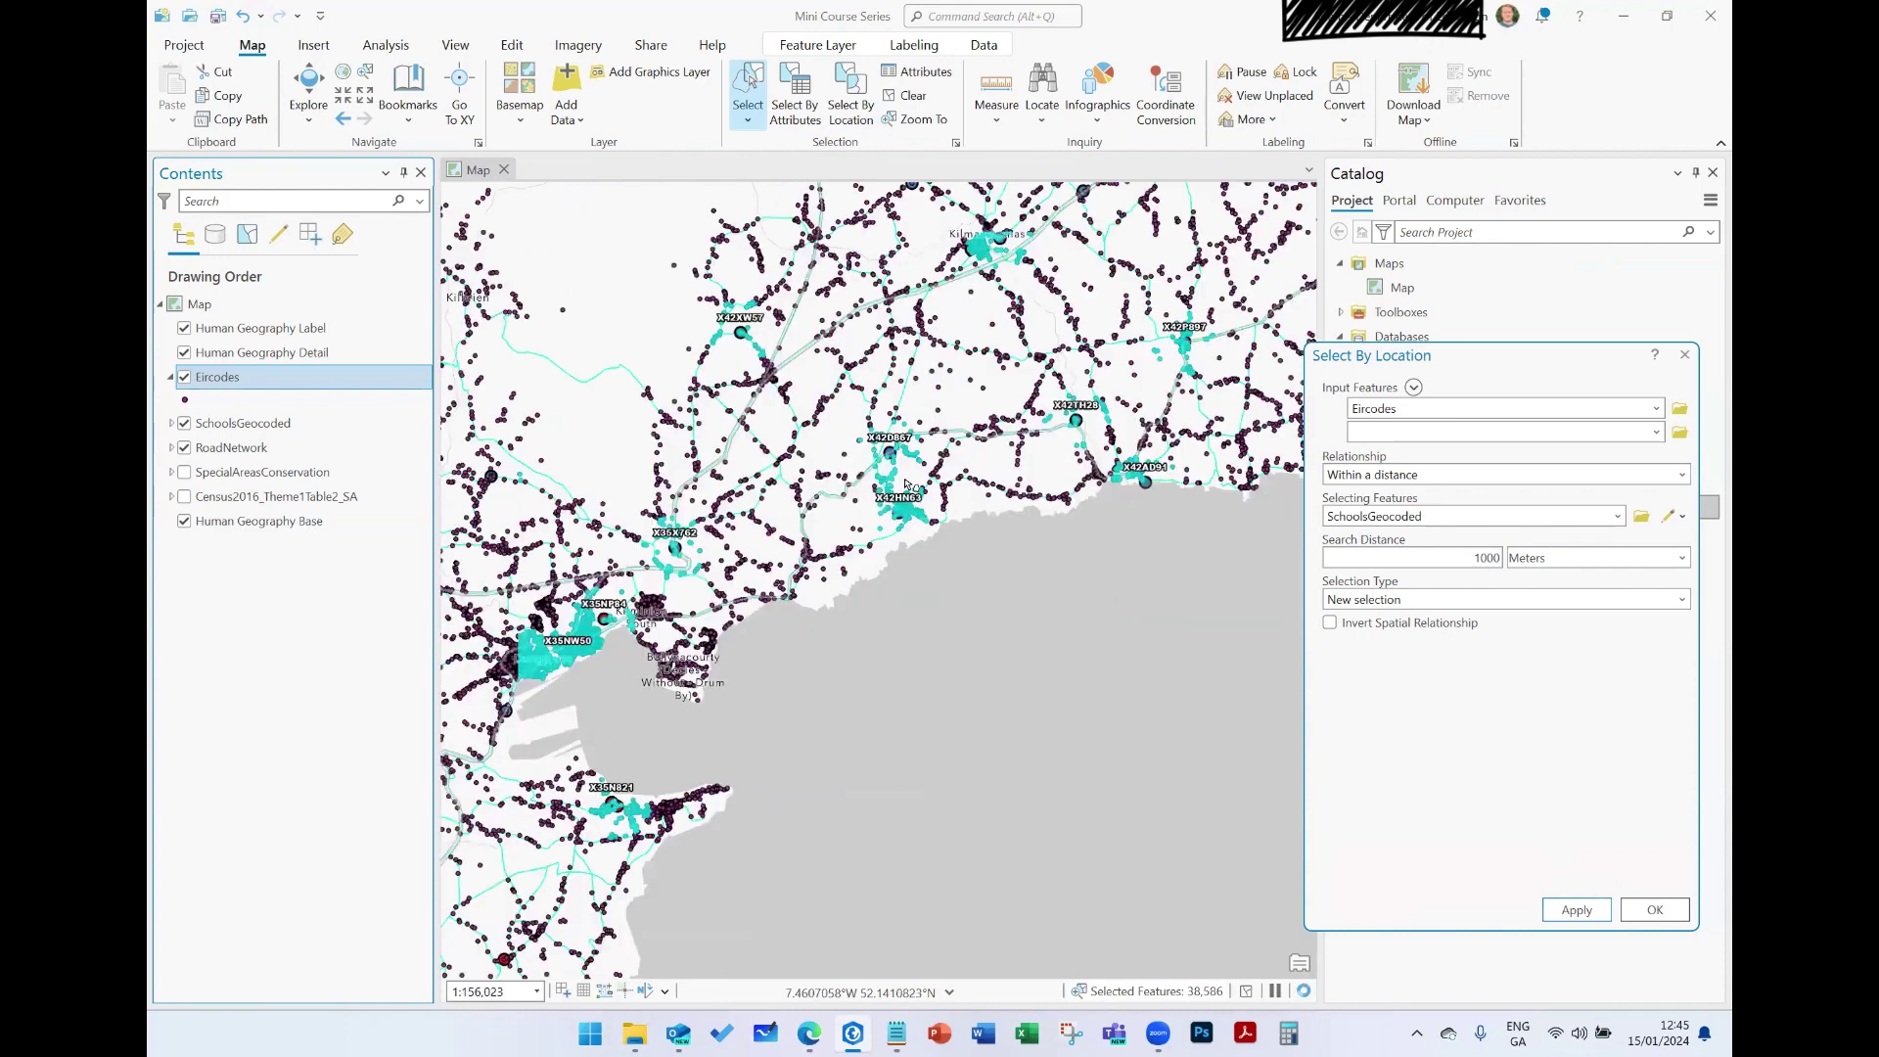
{"action": "scroll", "coordinate": [908, 484], "scroll_direction": "down", "scroll_amount": 3}
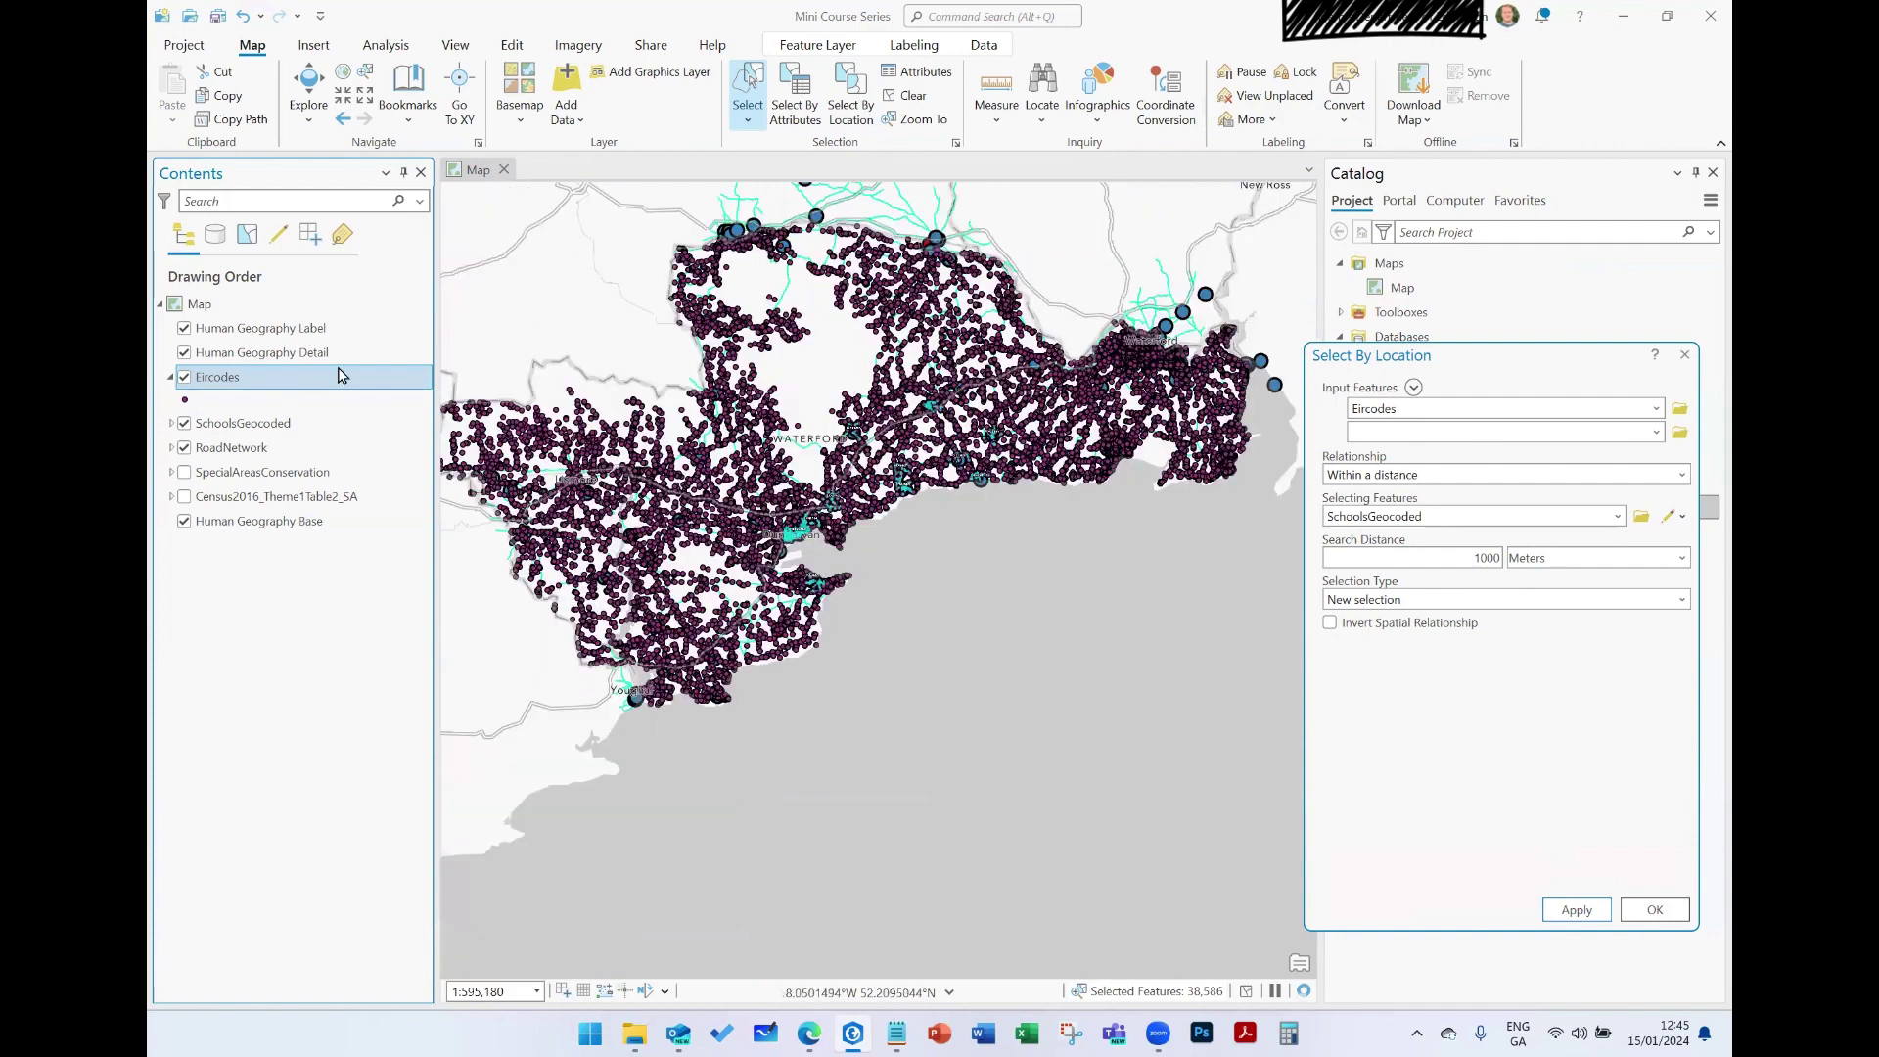
{"action": "key", "text": "ctrl+t"}
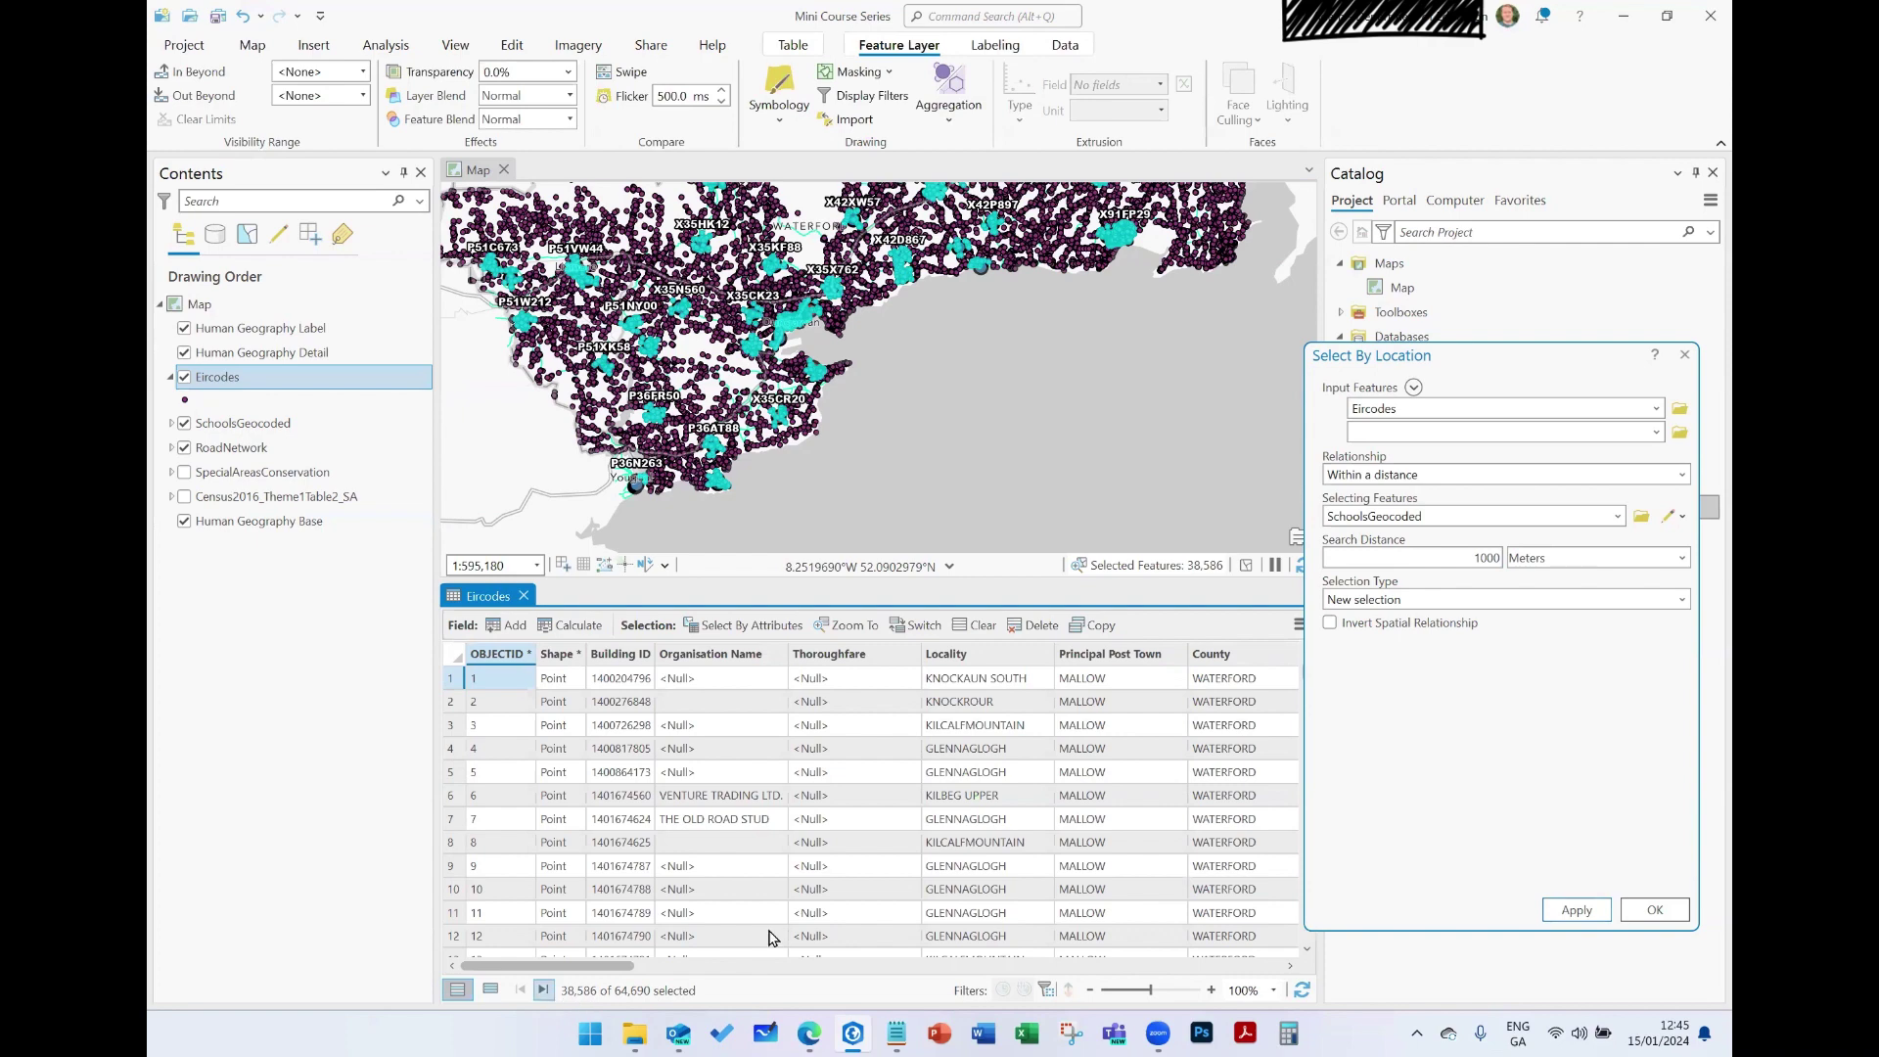
Step: Rerun the selection with a 300 Meters search distance, leaving 9,688 Eircodes selected
{"action": "left_click", "coordinate": [1682, 558]}
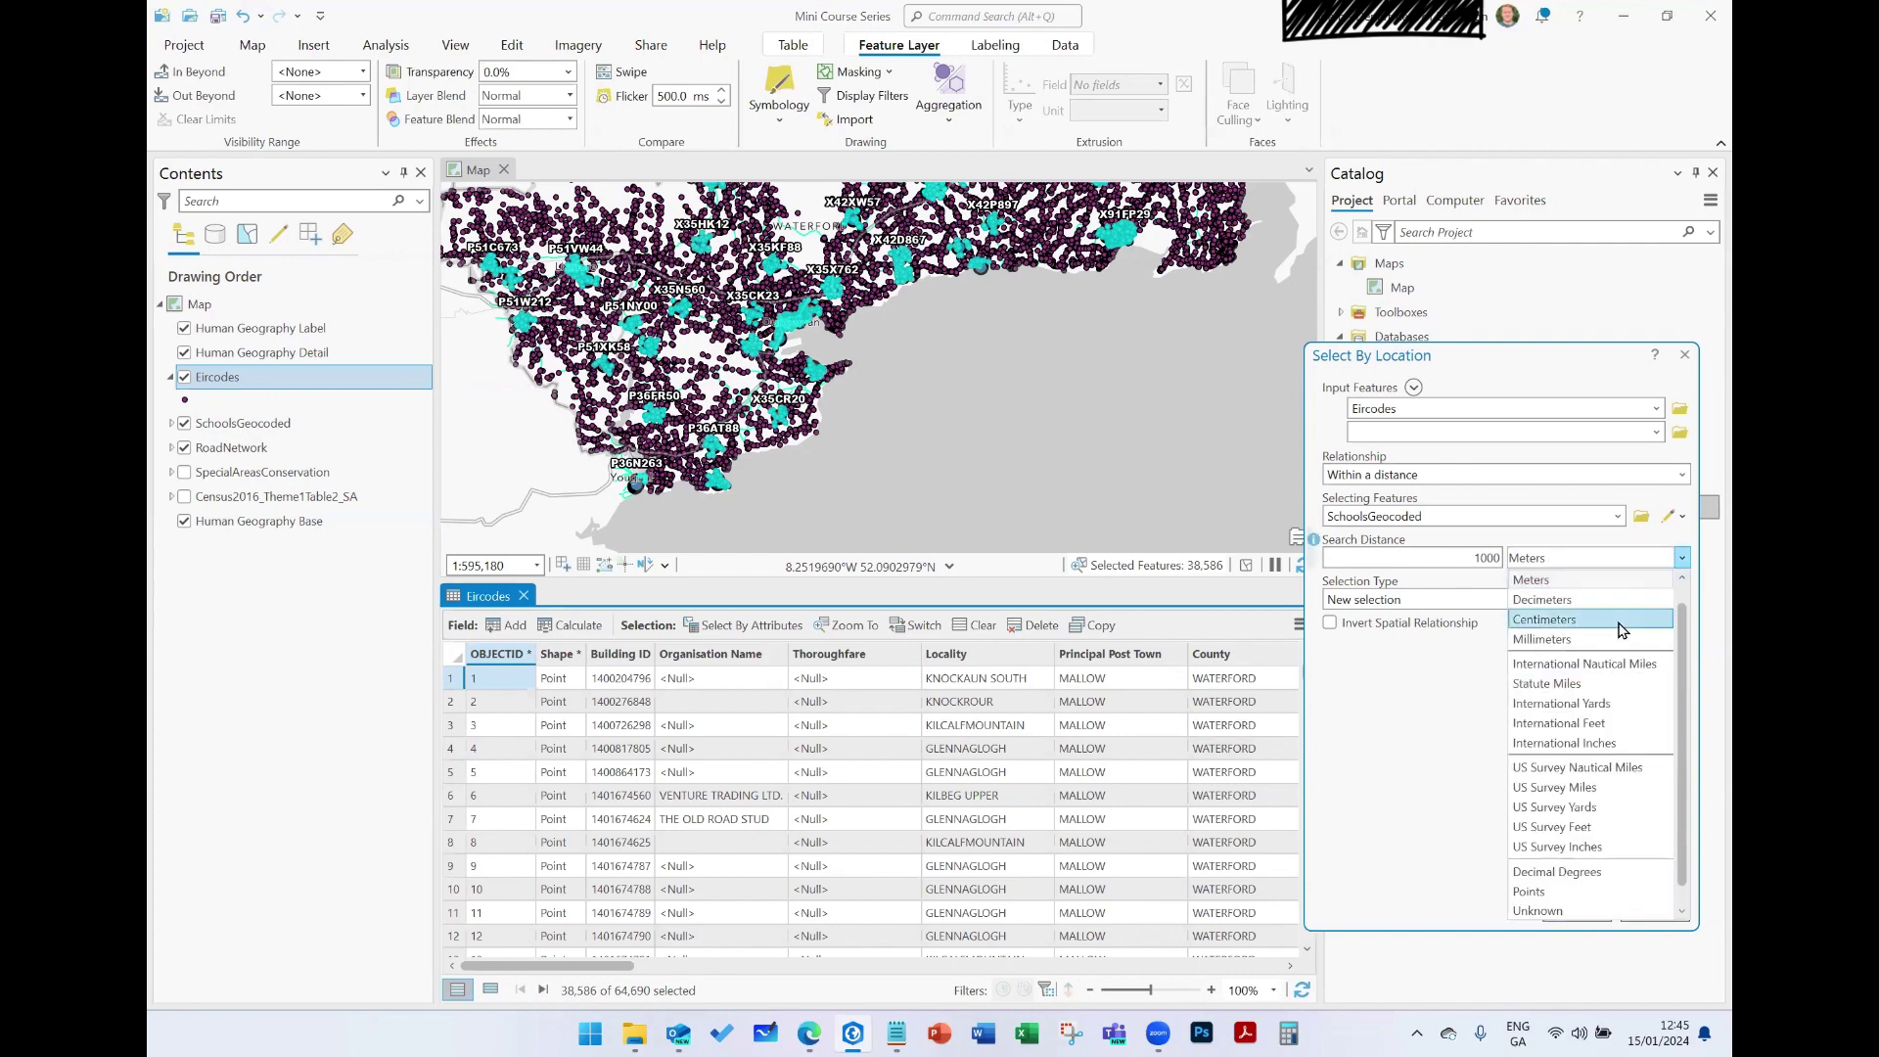
{"action": "scroll", "coordinate": [1591, 626], "scroll_direction": "up", "scroll_amount": 1}
{"action": "left_click", "coordinate": [1541, 581]}
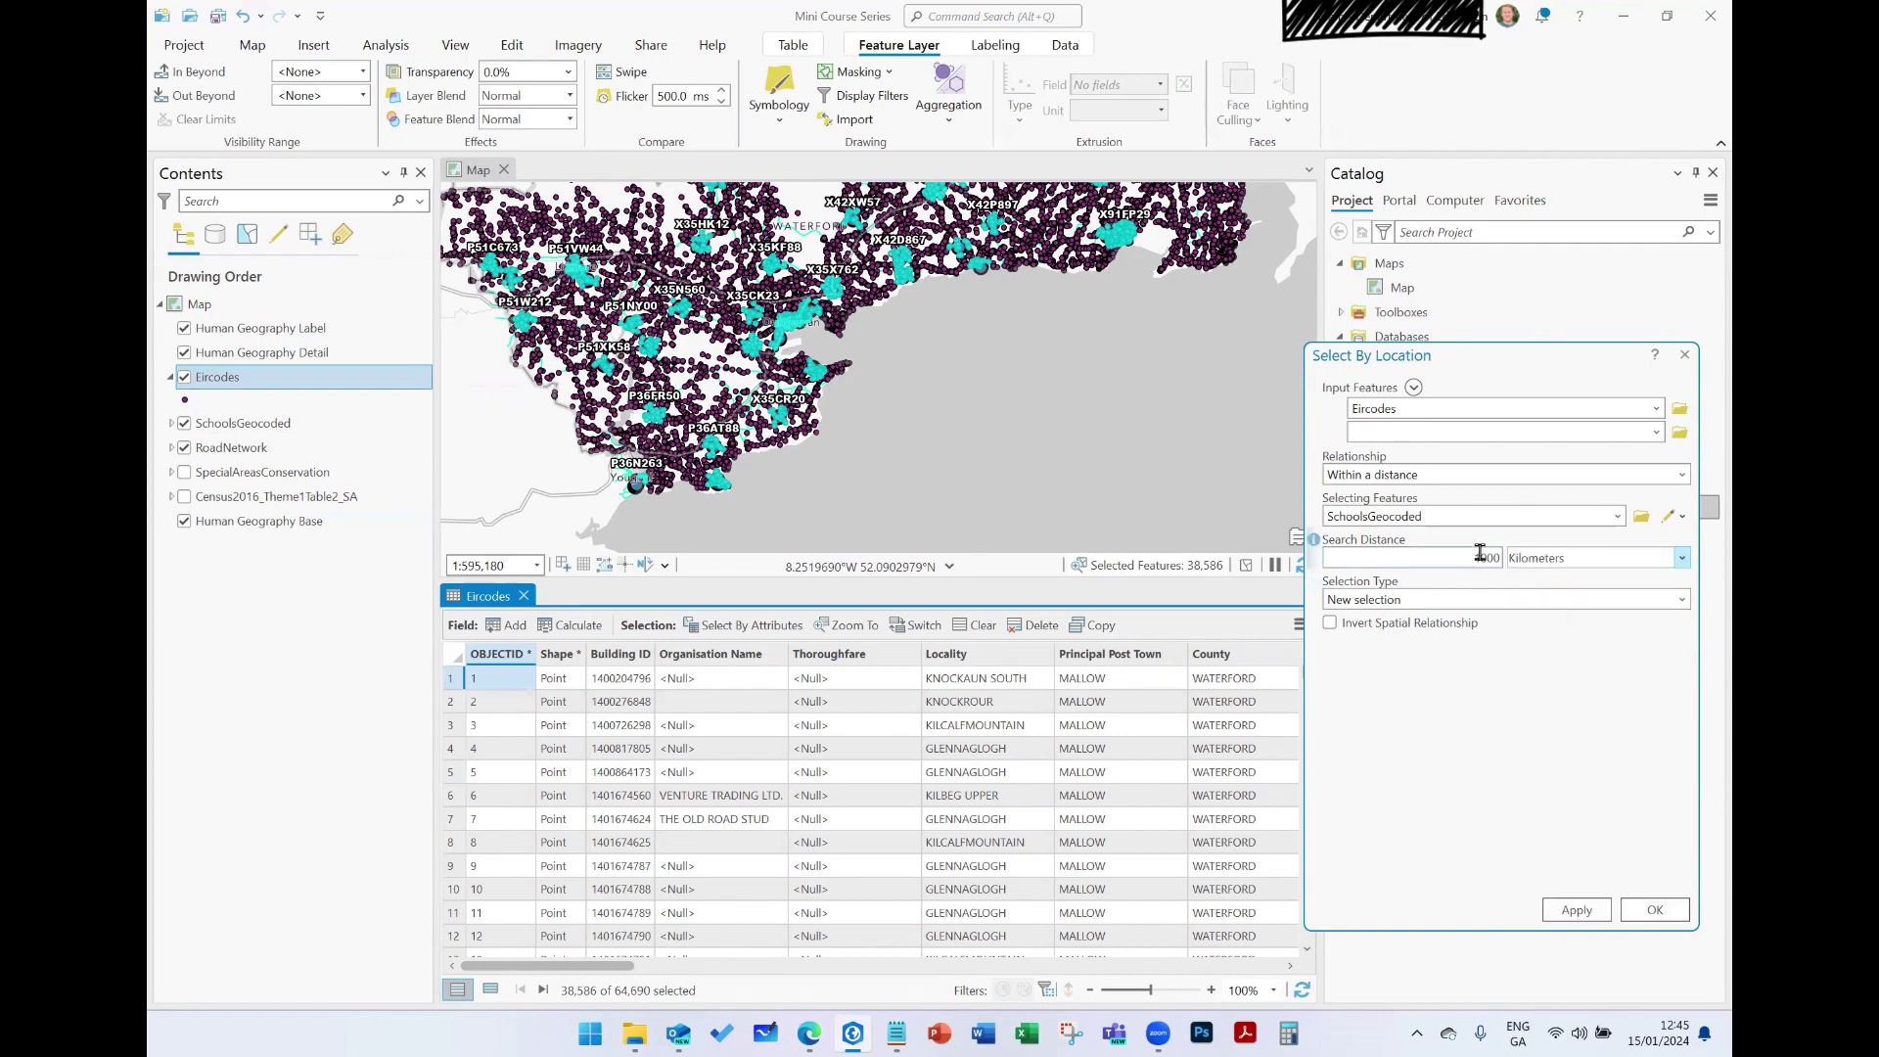
{"action": "double_click", "coordinate": [1470, 555]}
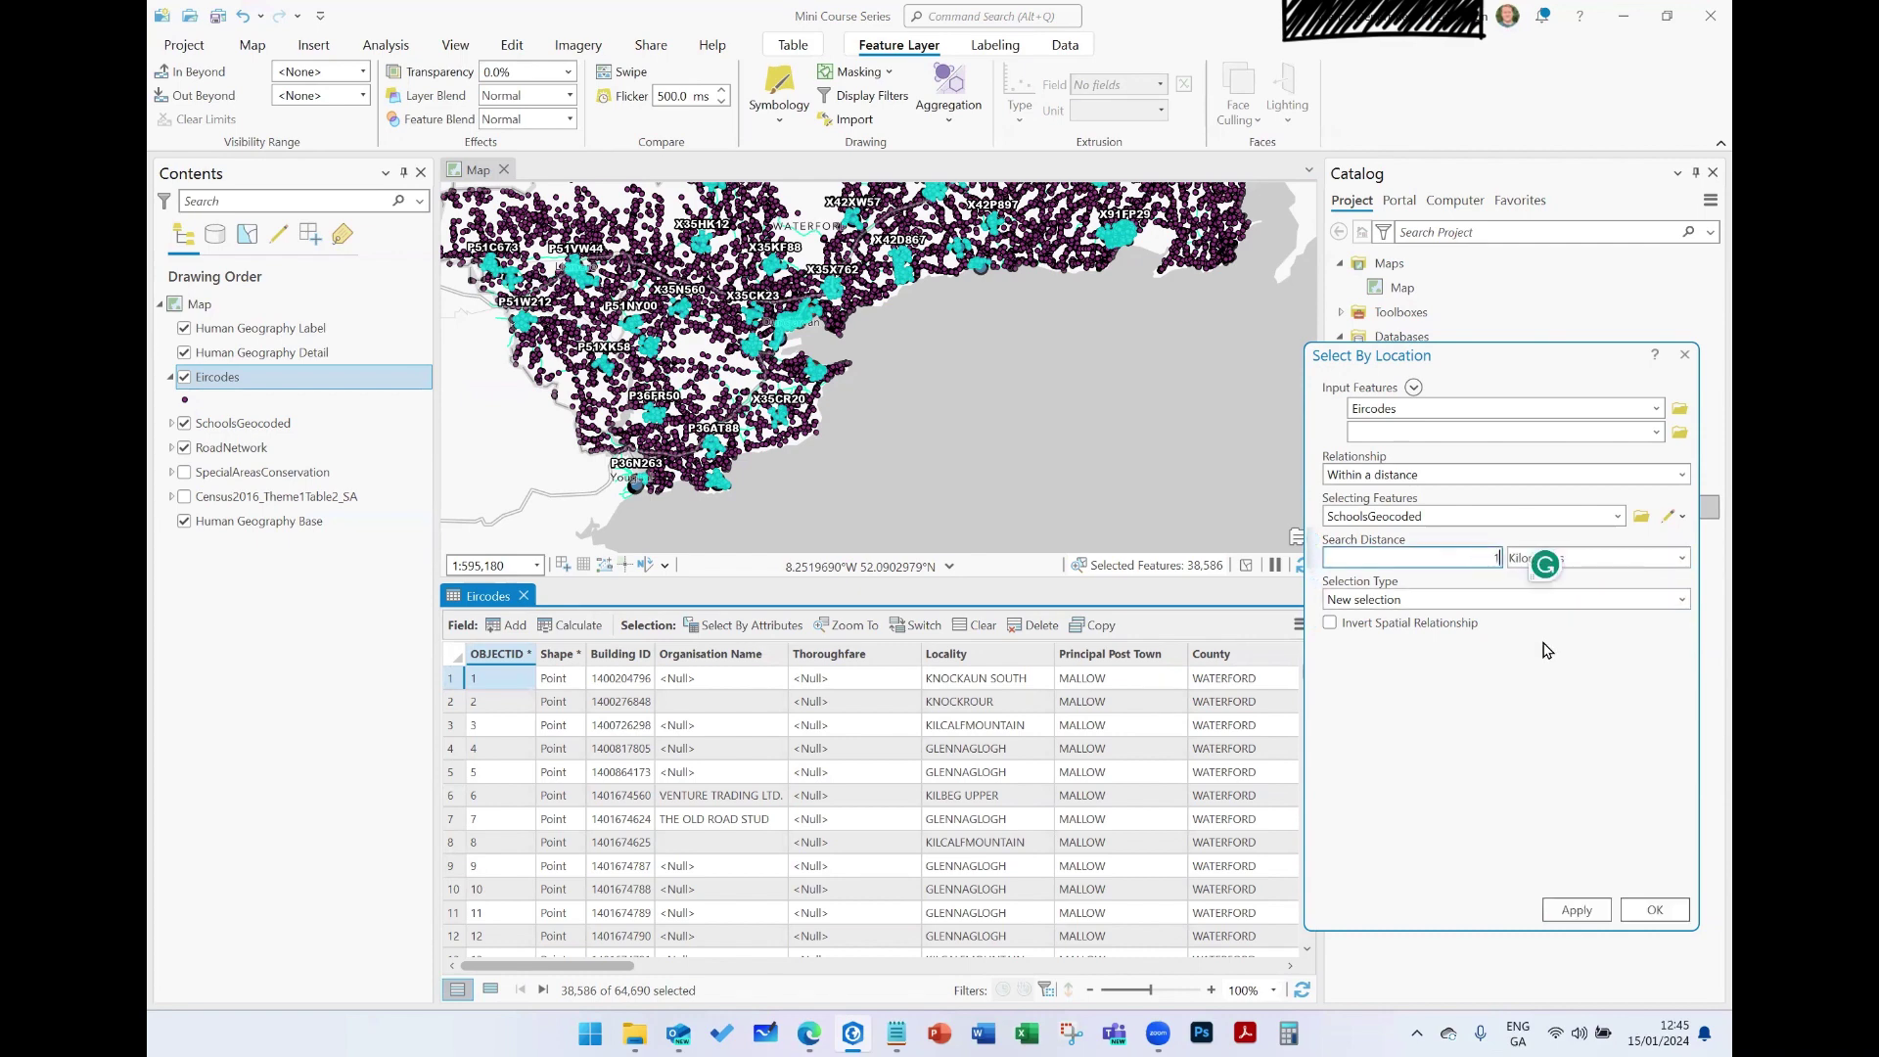
{"action": "type", "text": "1"}
{"action": "left_click", "coordinate": [1682, 558]}
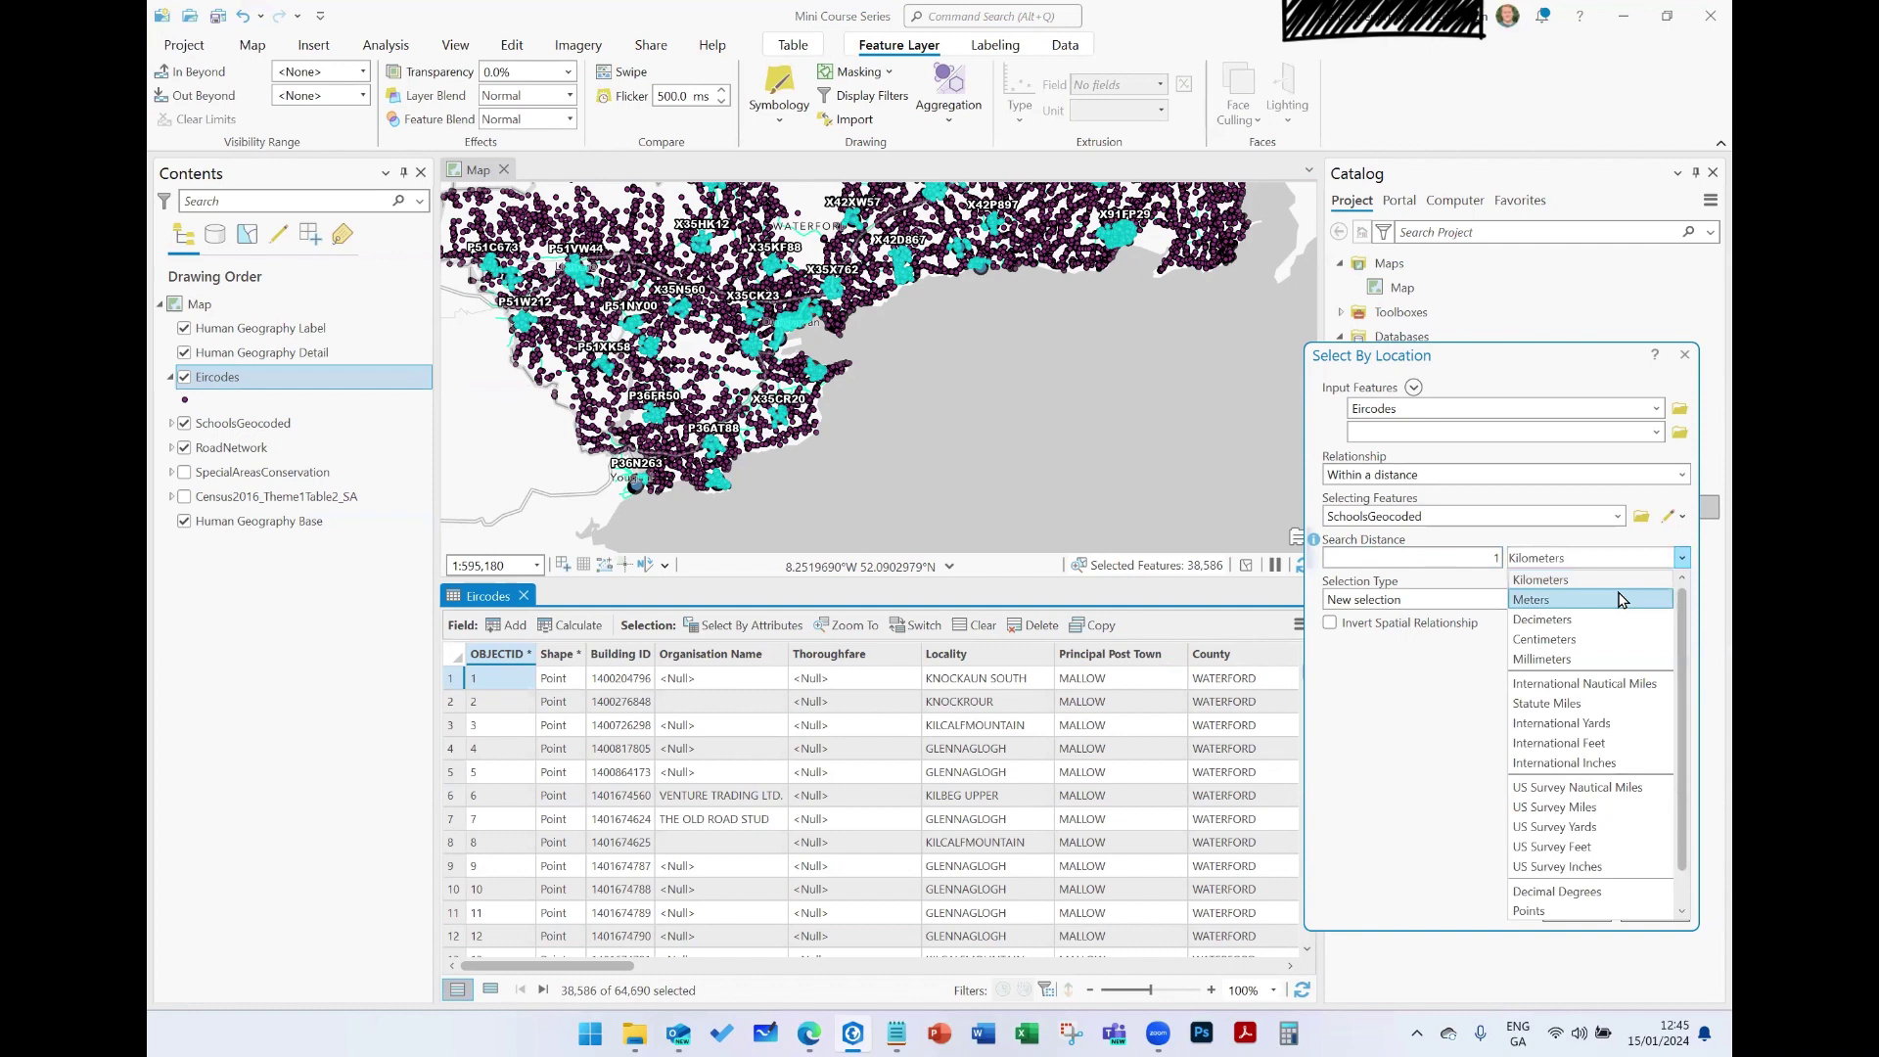
{"action": "left_click", "coordinate": [1620, 599]}
{"action": "double_click", "coordinate": [1495, 557]}
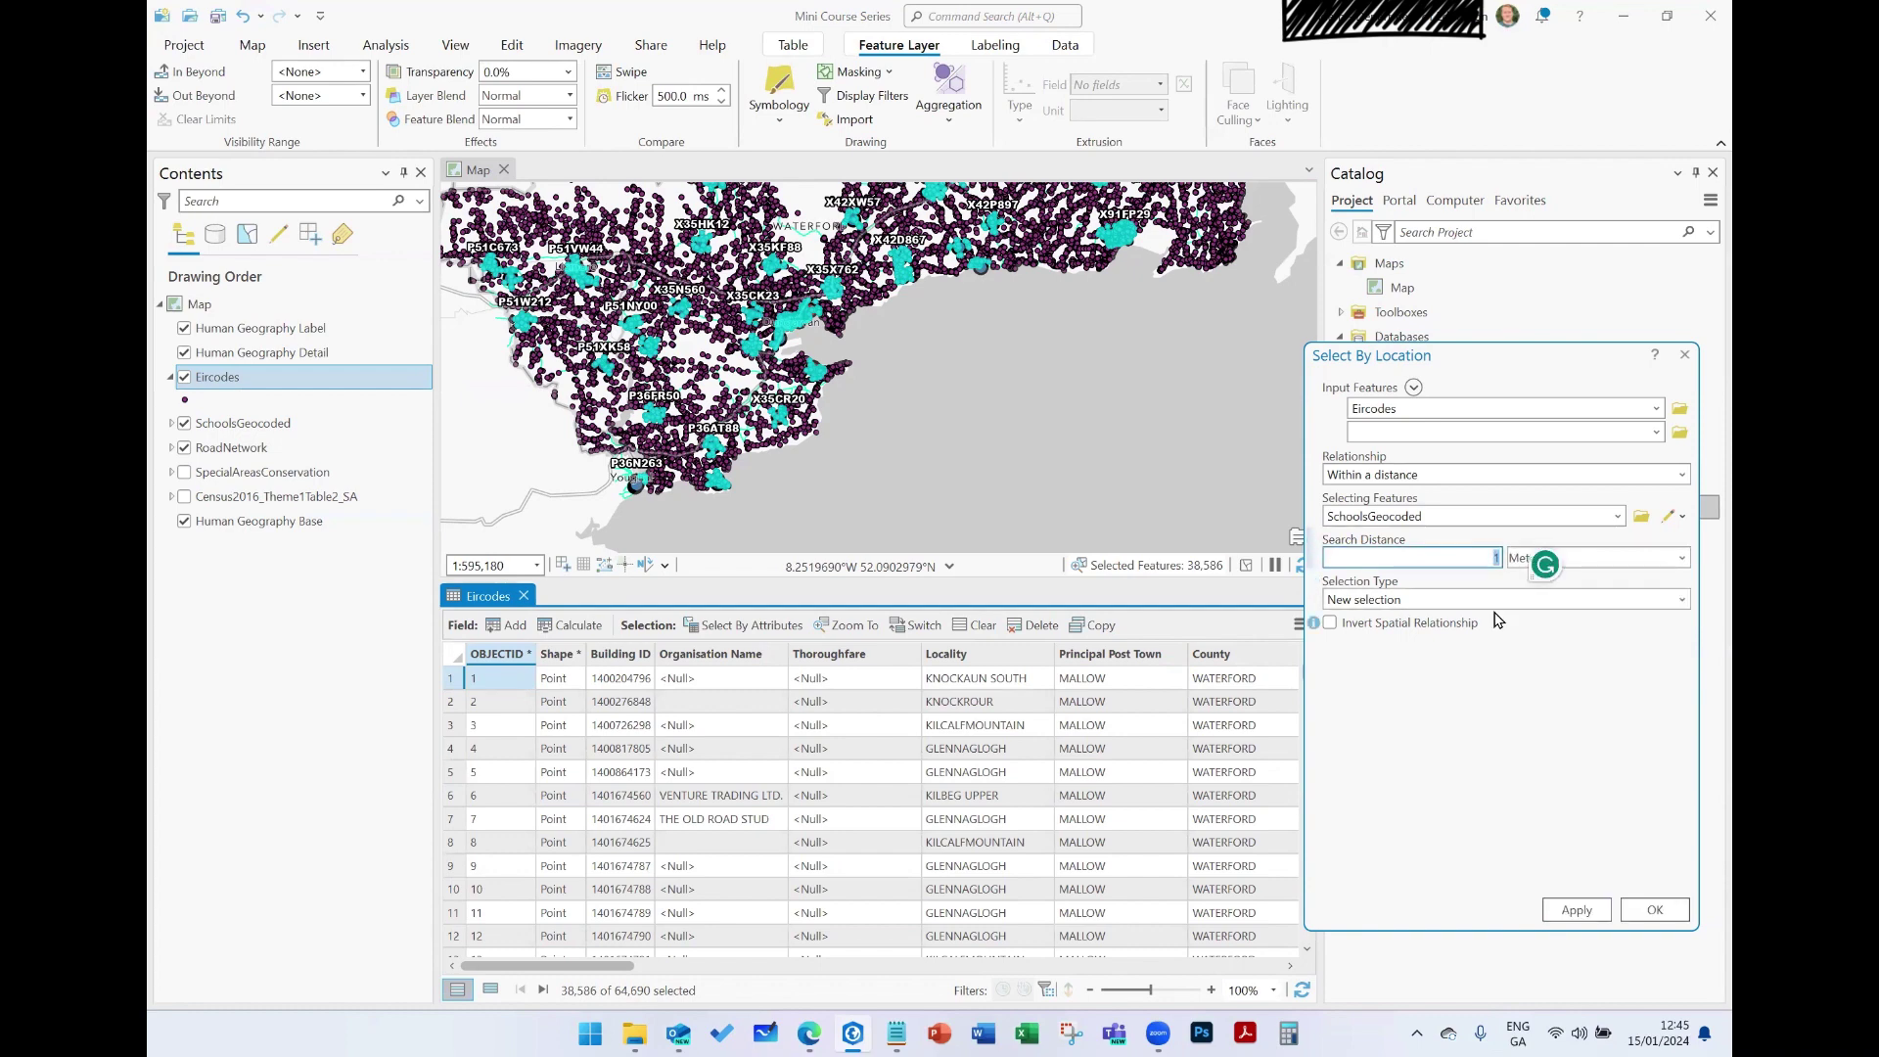
{"action": "type", "text": "300"}
{"action": "left_click", "coordinate": [1571, 911]}
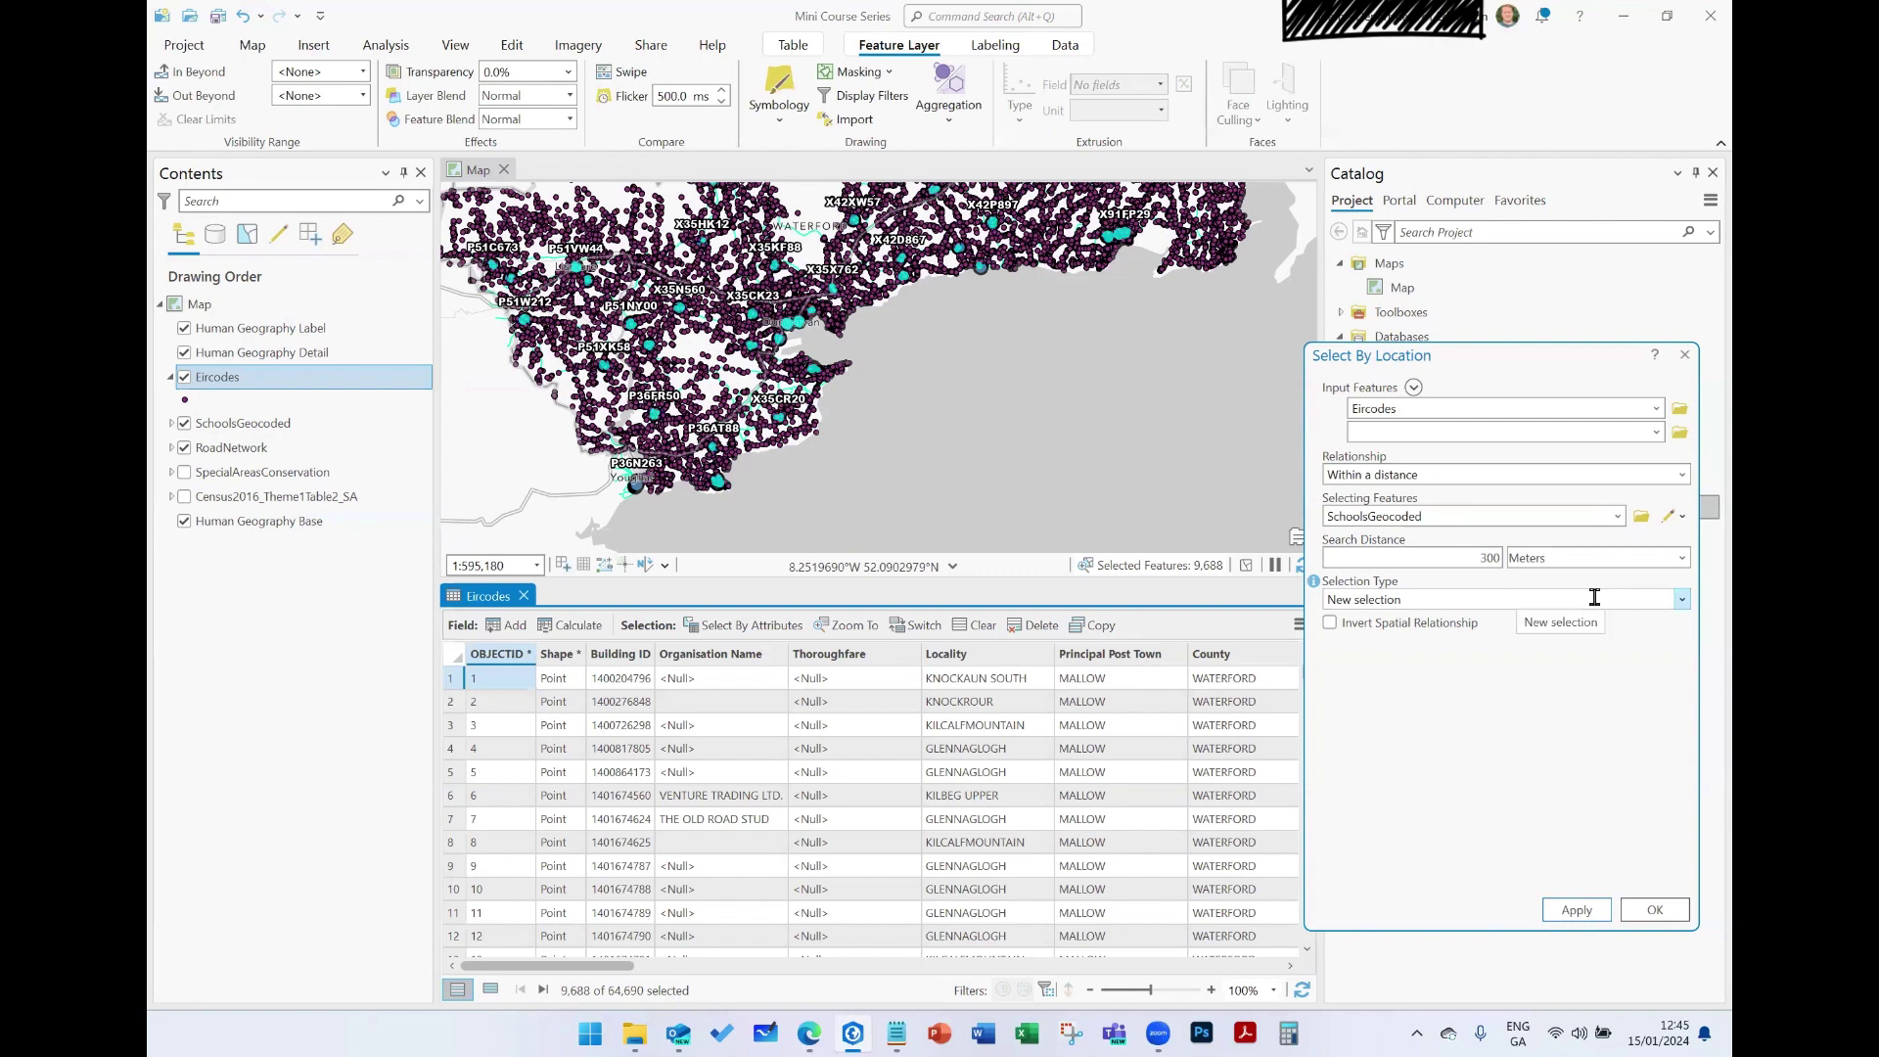
Step: Turn on Invert Spatial Relationship so Eircodes beyond 300 meters of schools are picked
{"action": "scroll", "coordinate": [926, 392], "scroll_direction": "down", "scroll_amount": 1}
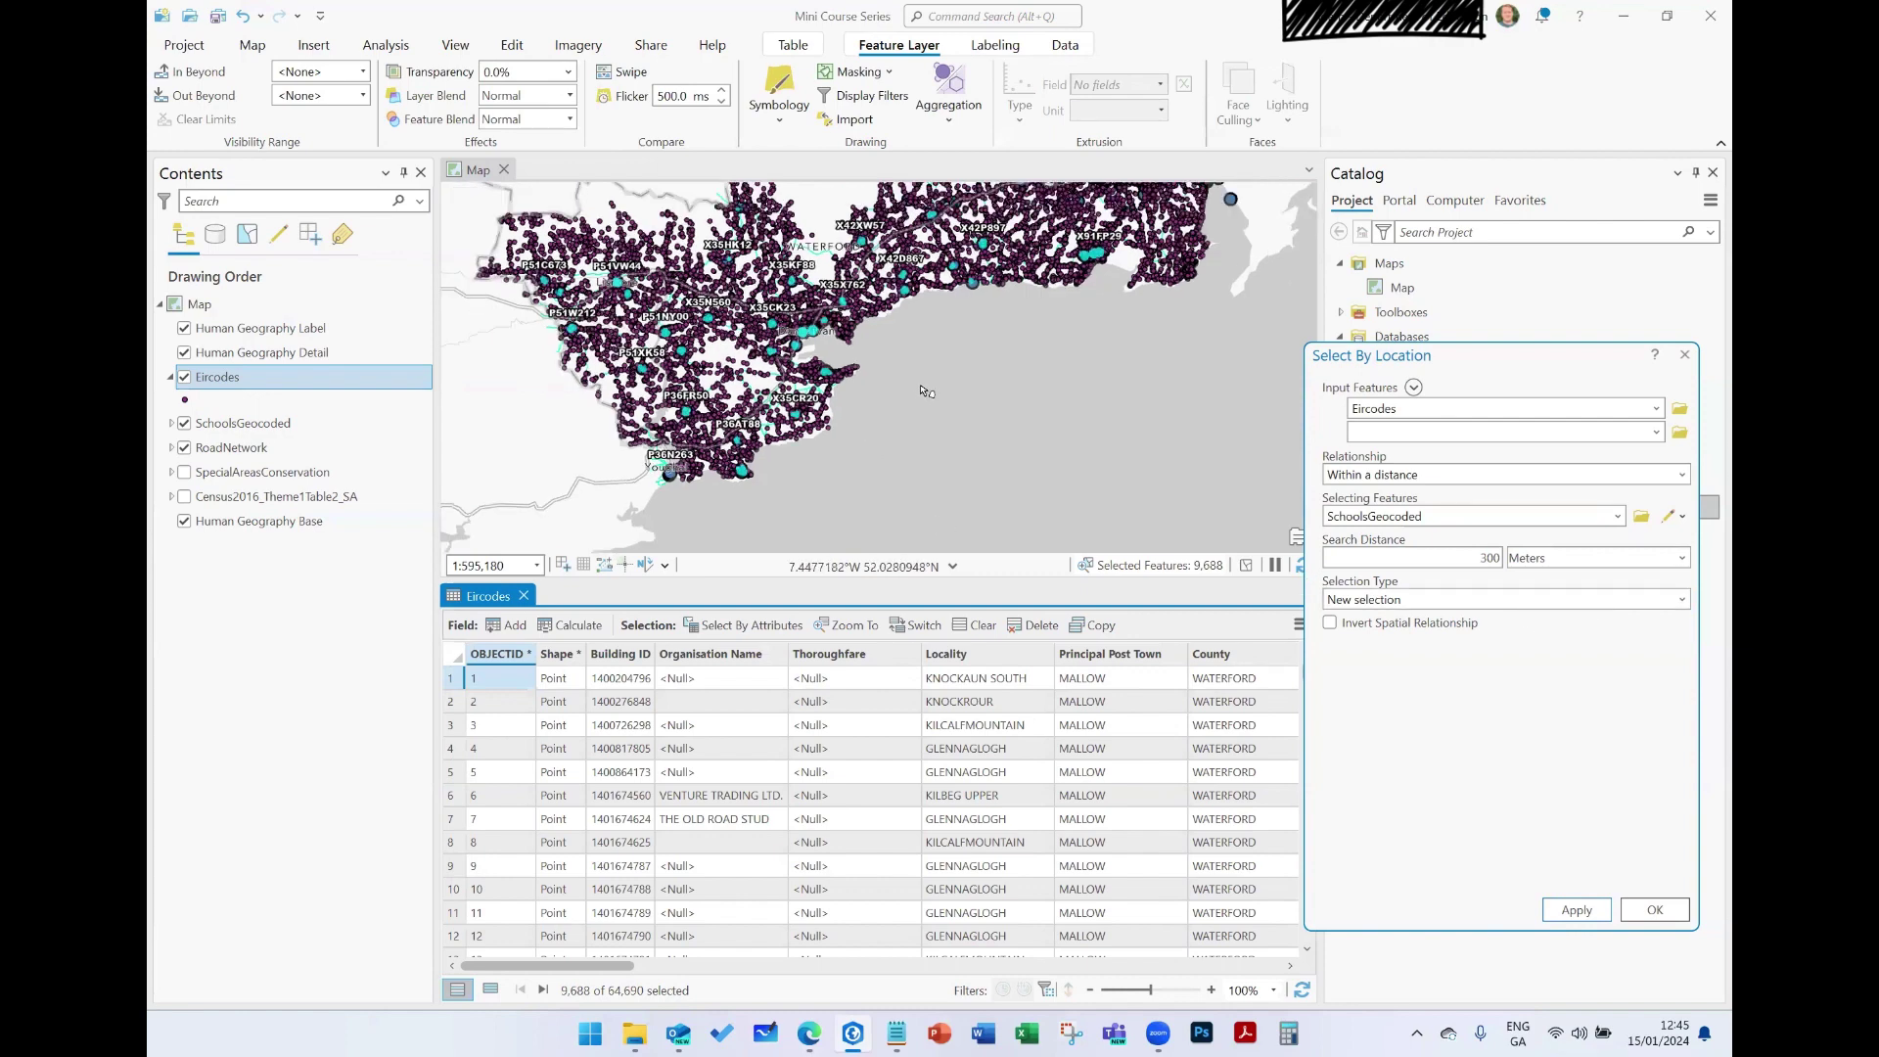
{"action": "scroll", "coordinate": [930, 327], "scroll_direction": "down", "scroll_amount": 4}
{"action": "scroll", "coordinate": [975, 411], "scroll_direction": "up", "scroll_amount": 2}
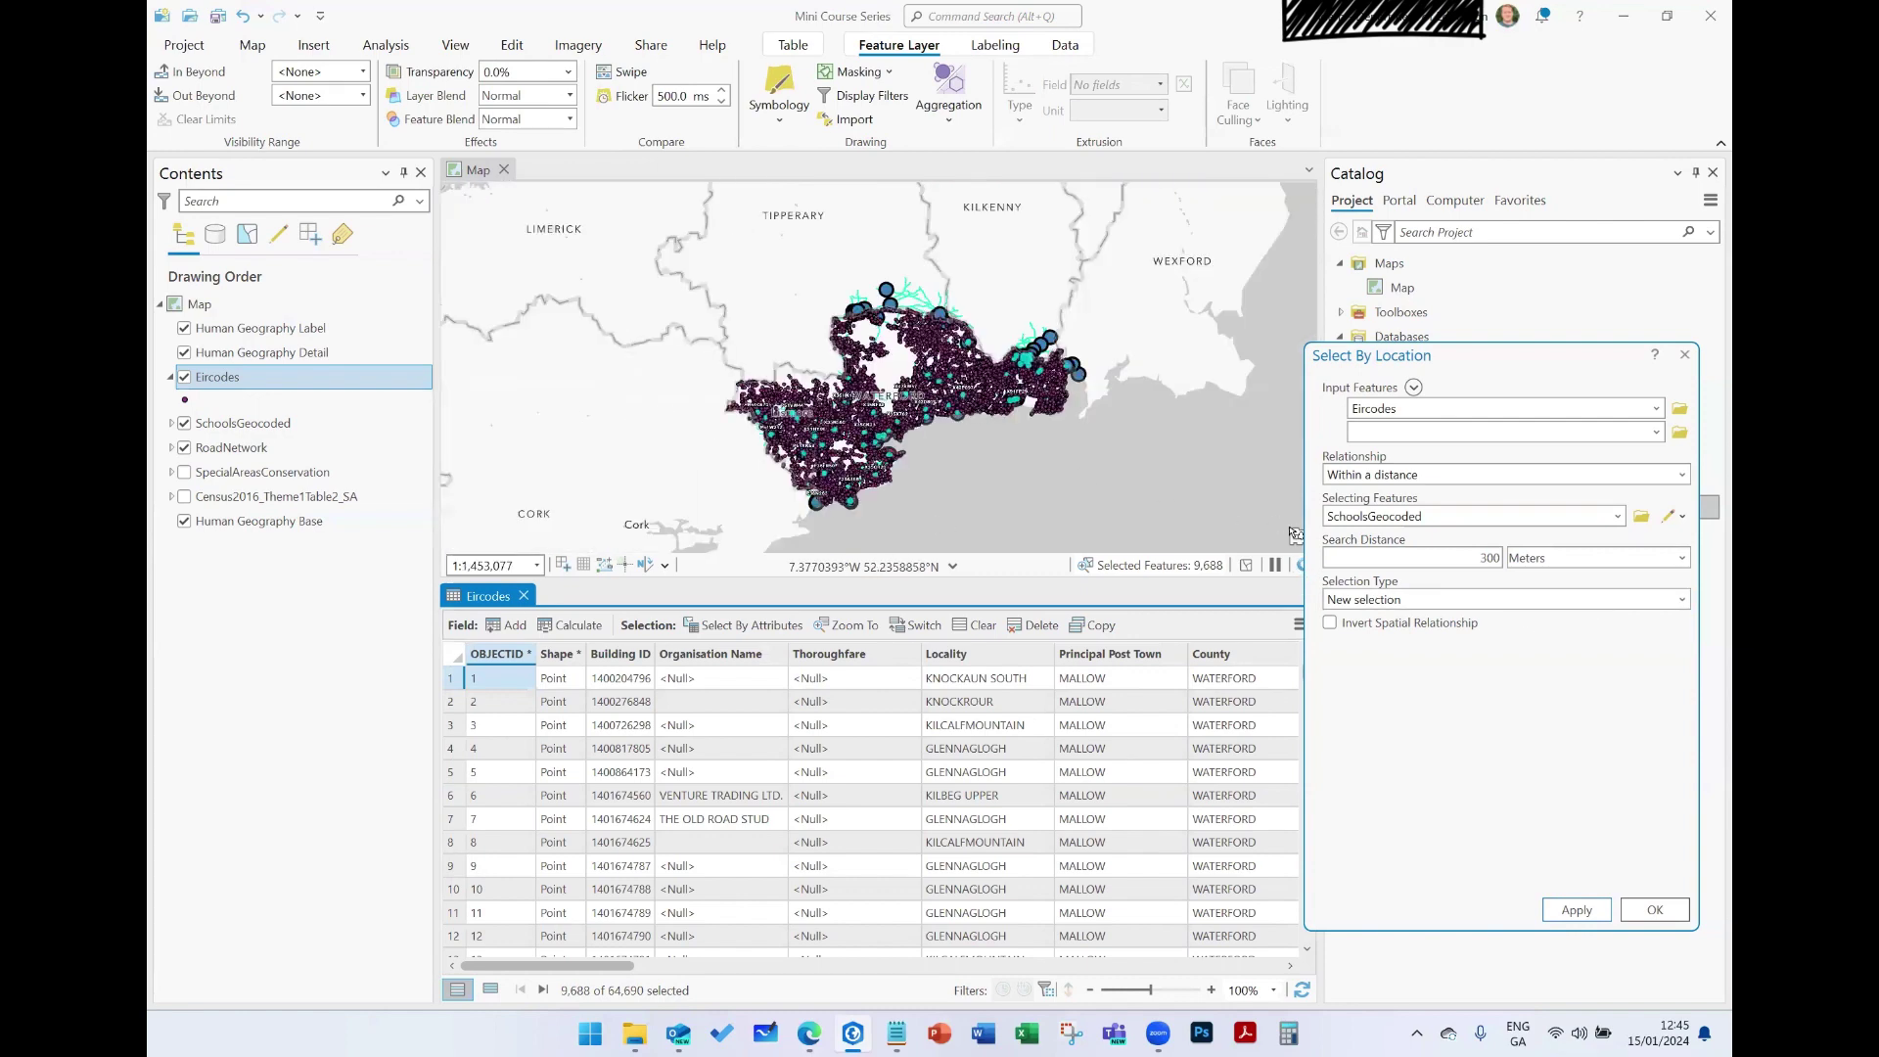
{"action": "left_click", "coordinate": [1678, 598]}
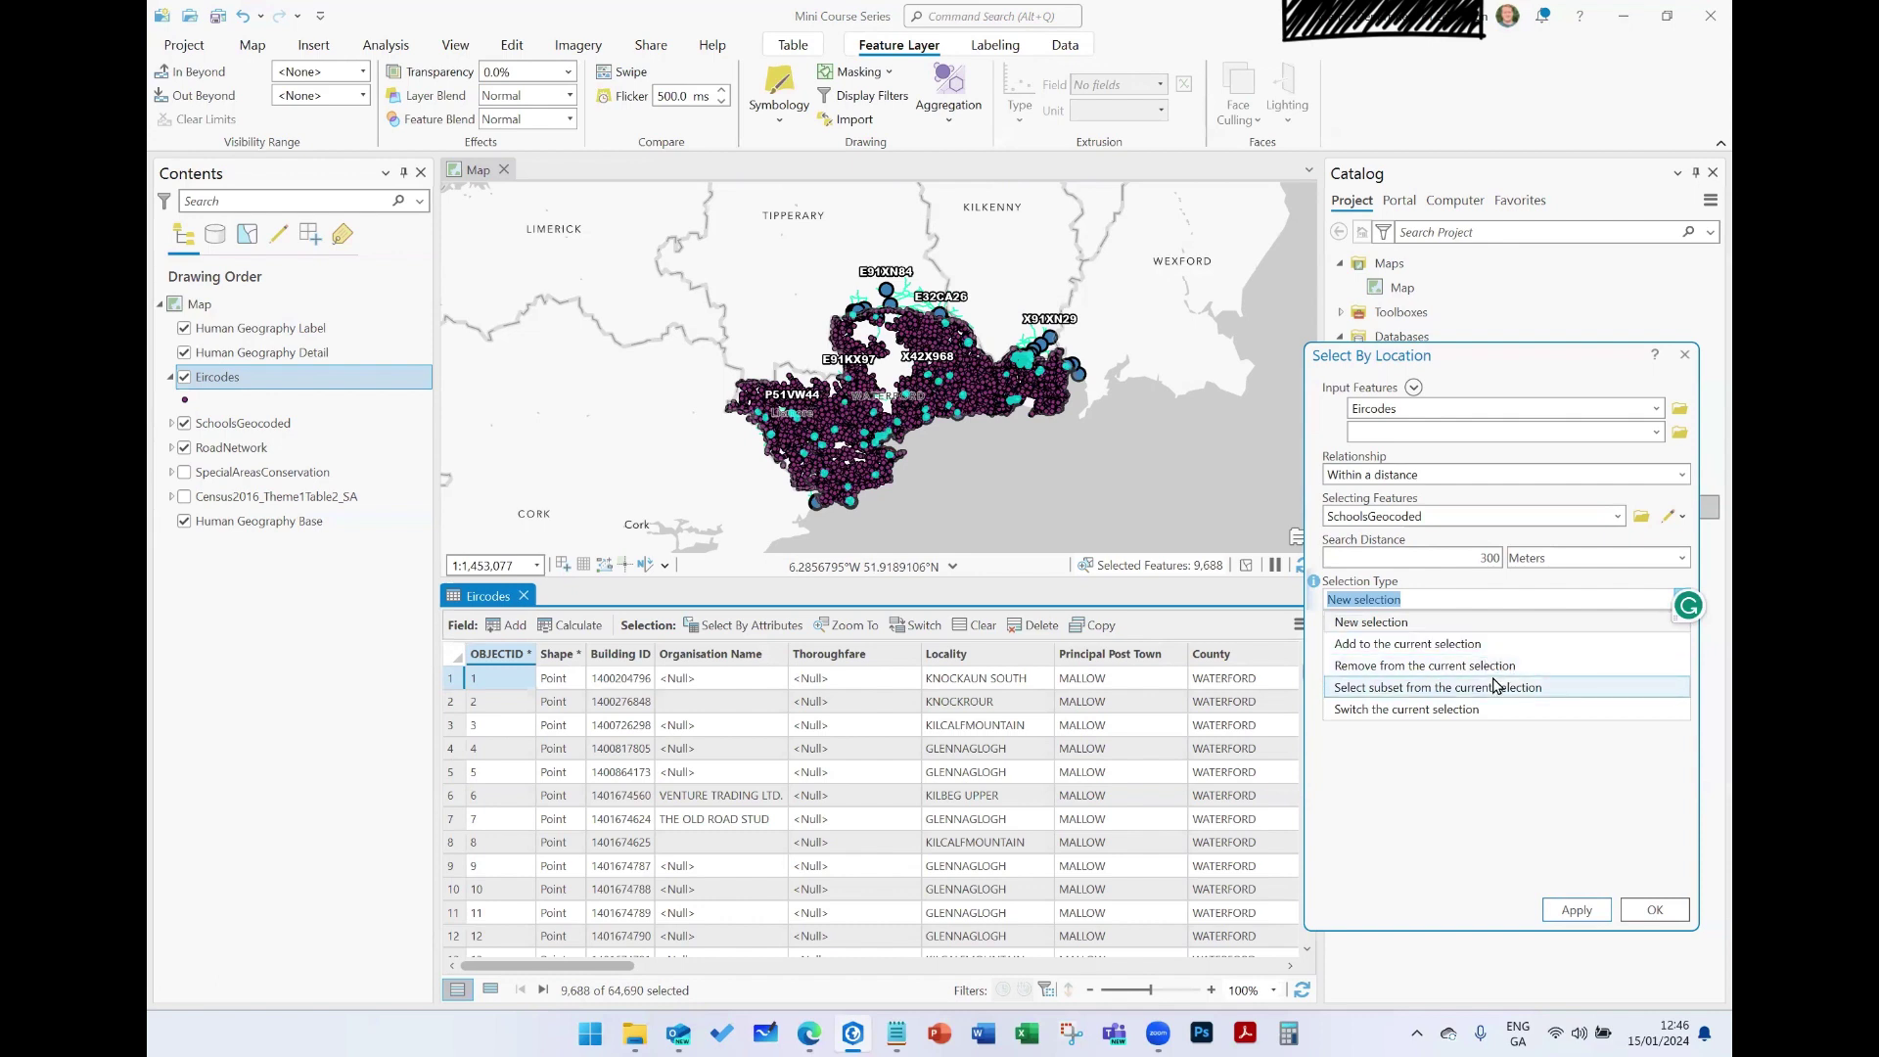
{"action": "left_click", "coordinate": [1492, 762]}
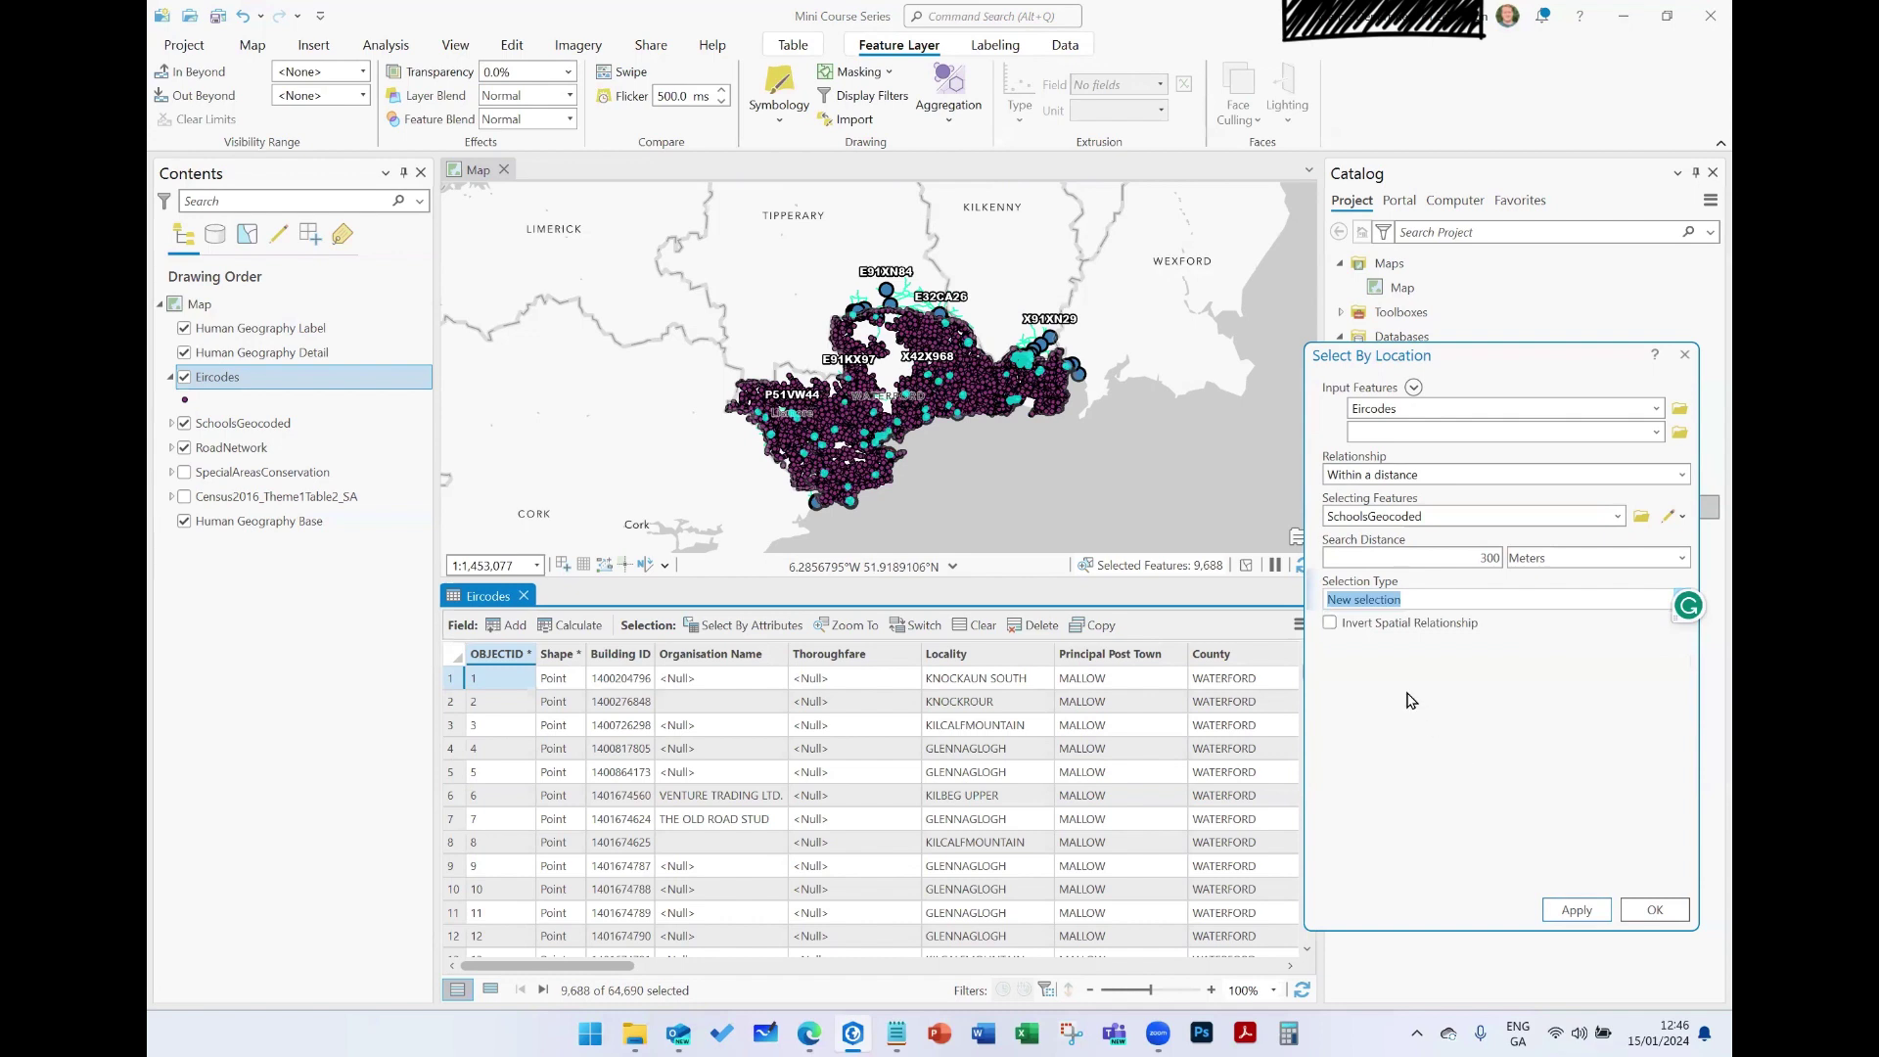
{"action": "left_click", "coordinate": [1330, 624]}
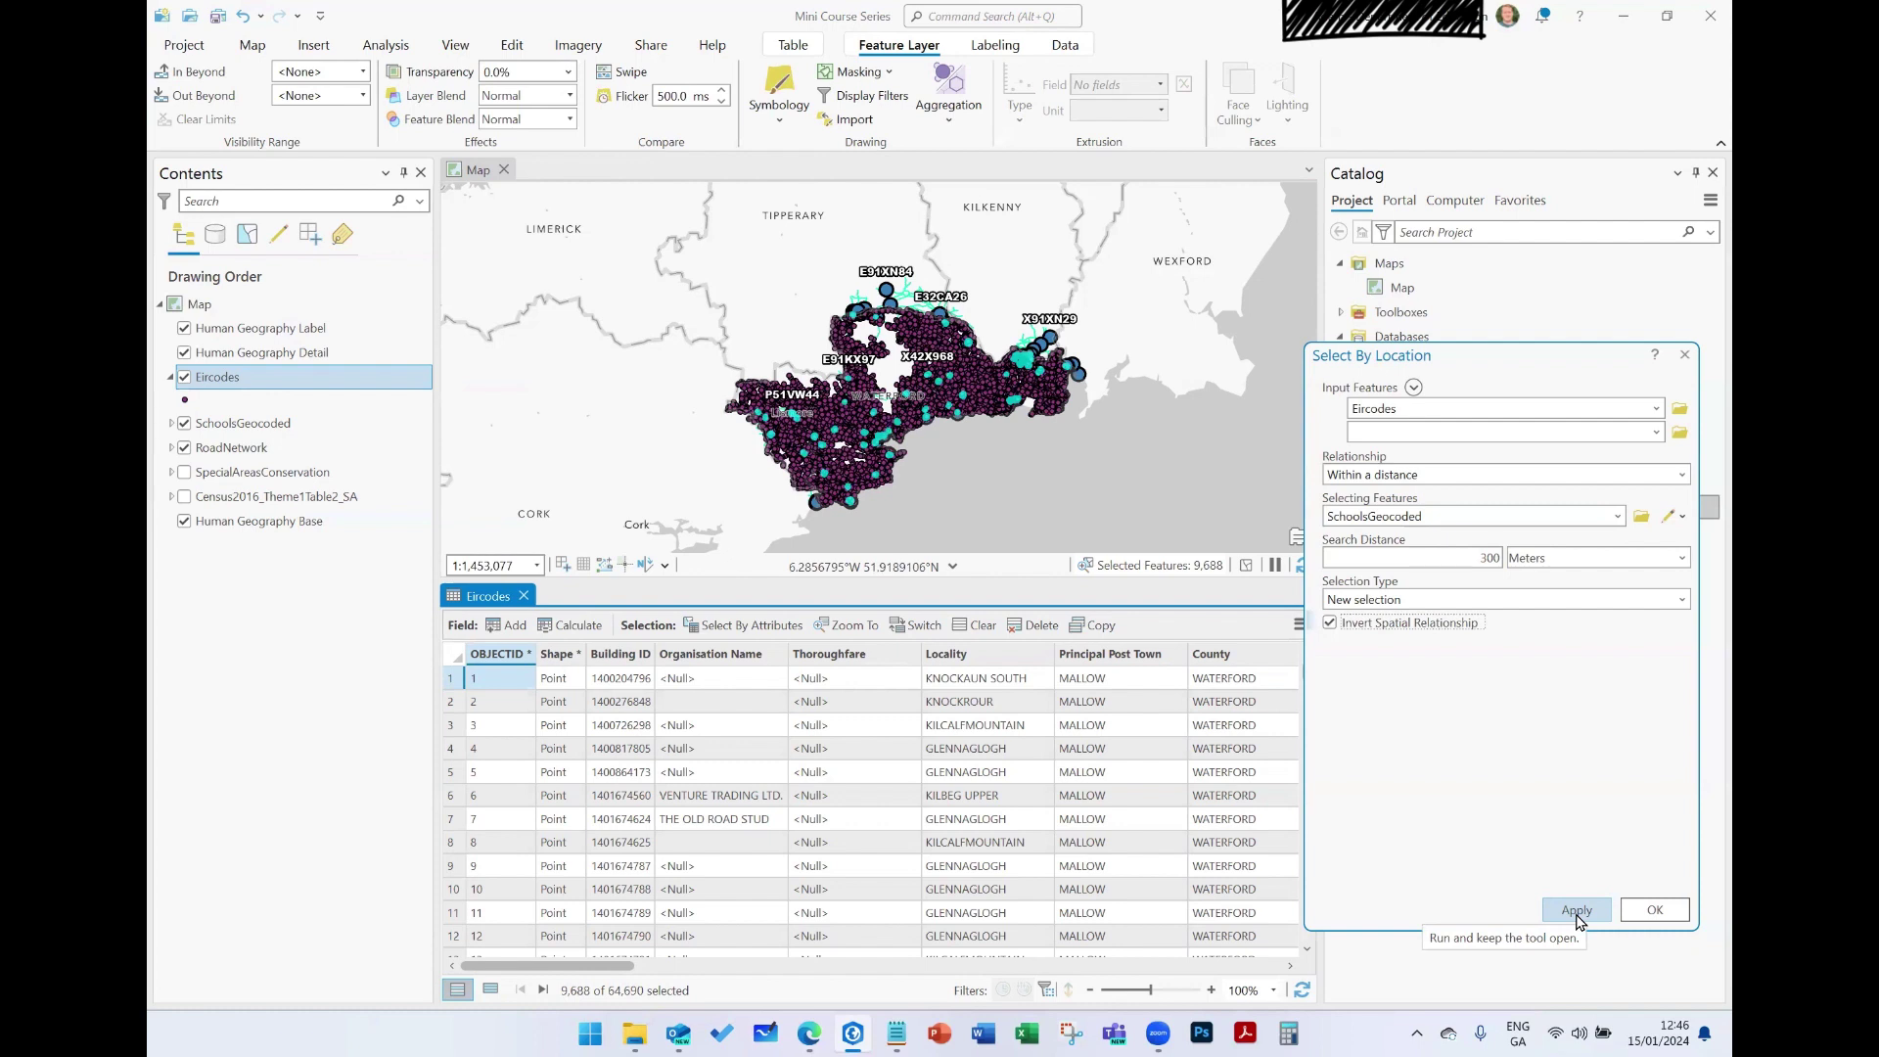
Step: Run an inverted 100-meter RoadNetwork selection on Eircodes, SchoolsGeocoded and SpecialAreasConservation
{"action": "left_click", "coordinate": [1616, 517]}
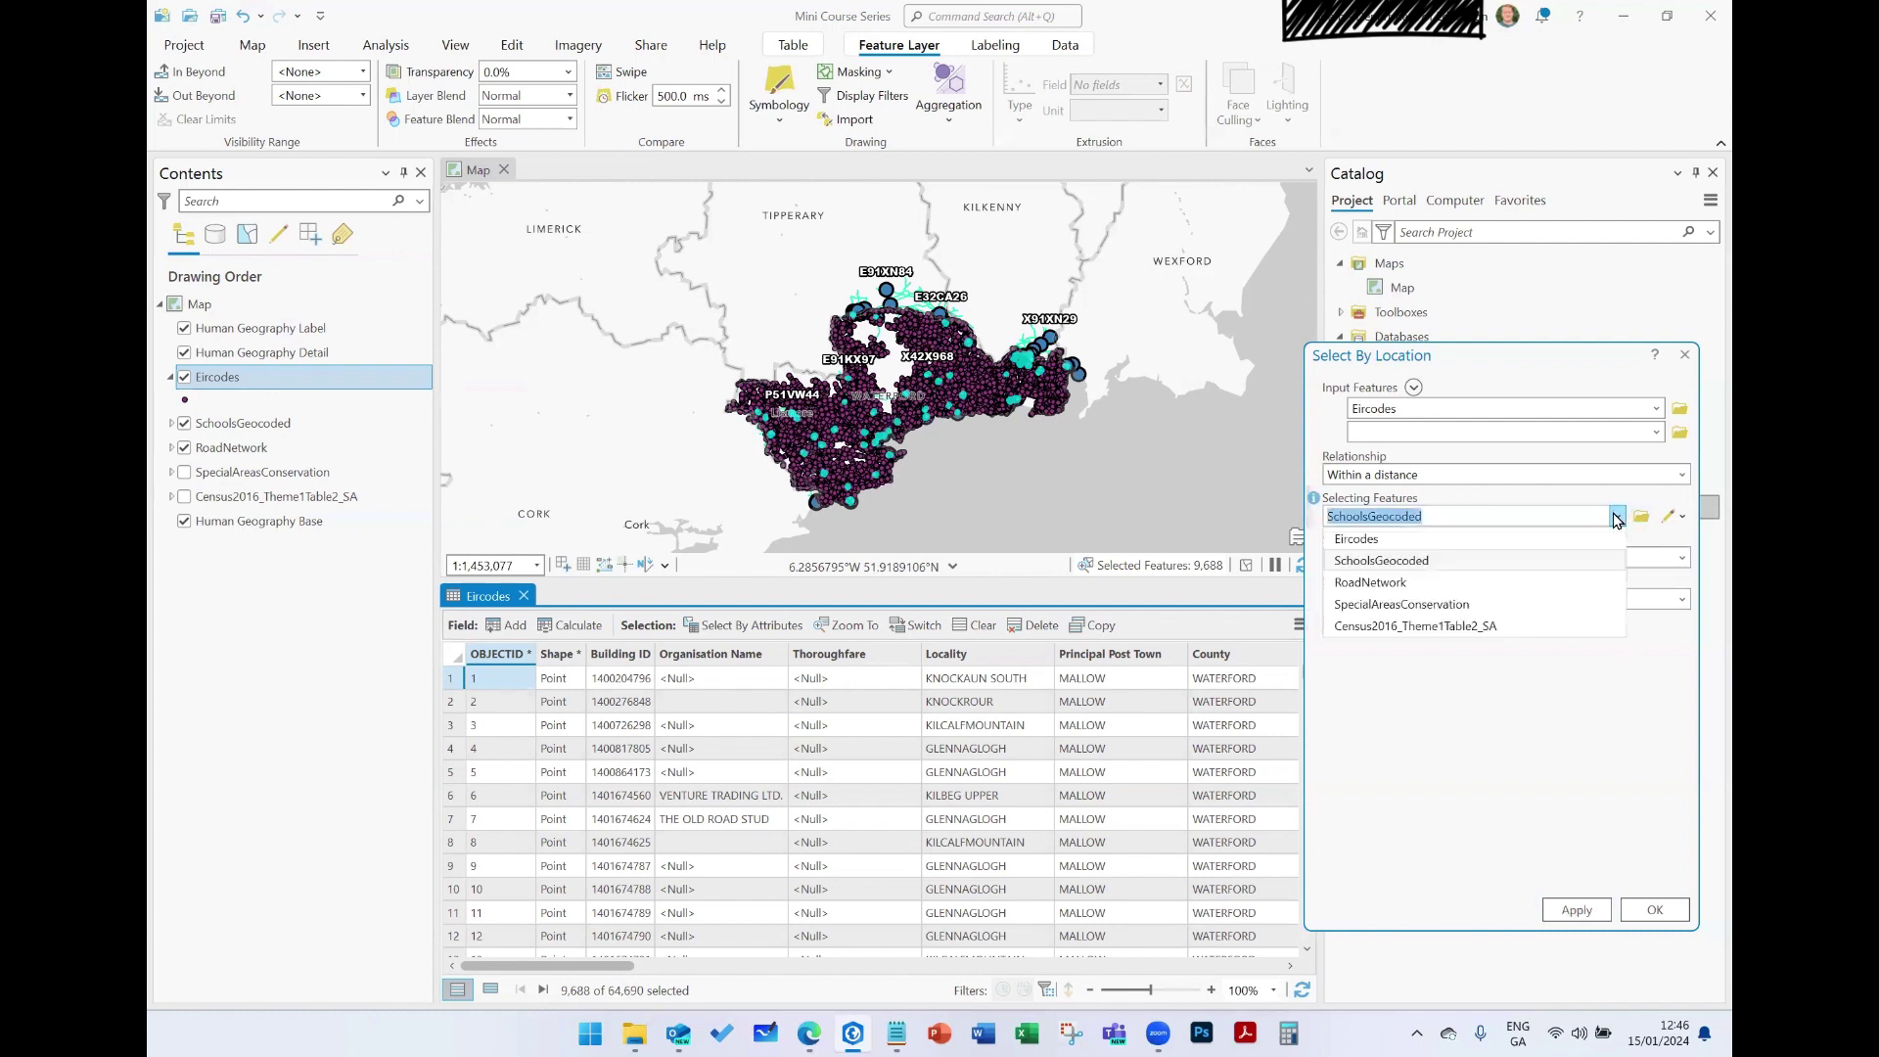
{"action": "left_click", "coordinate": [1449, 584]}
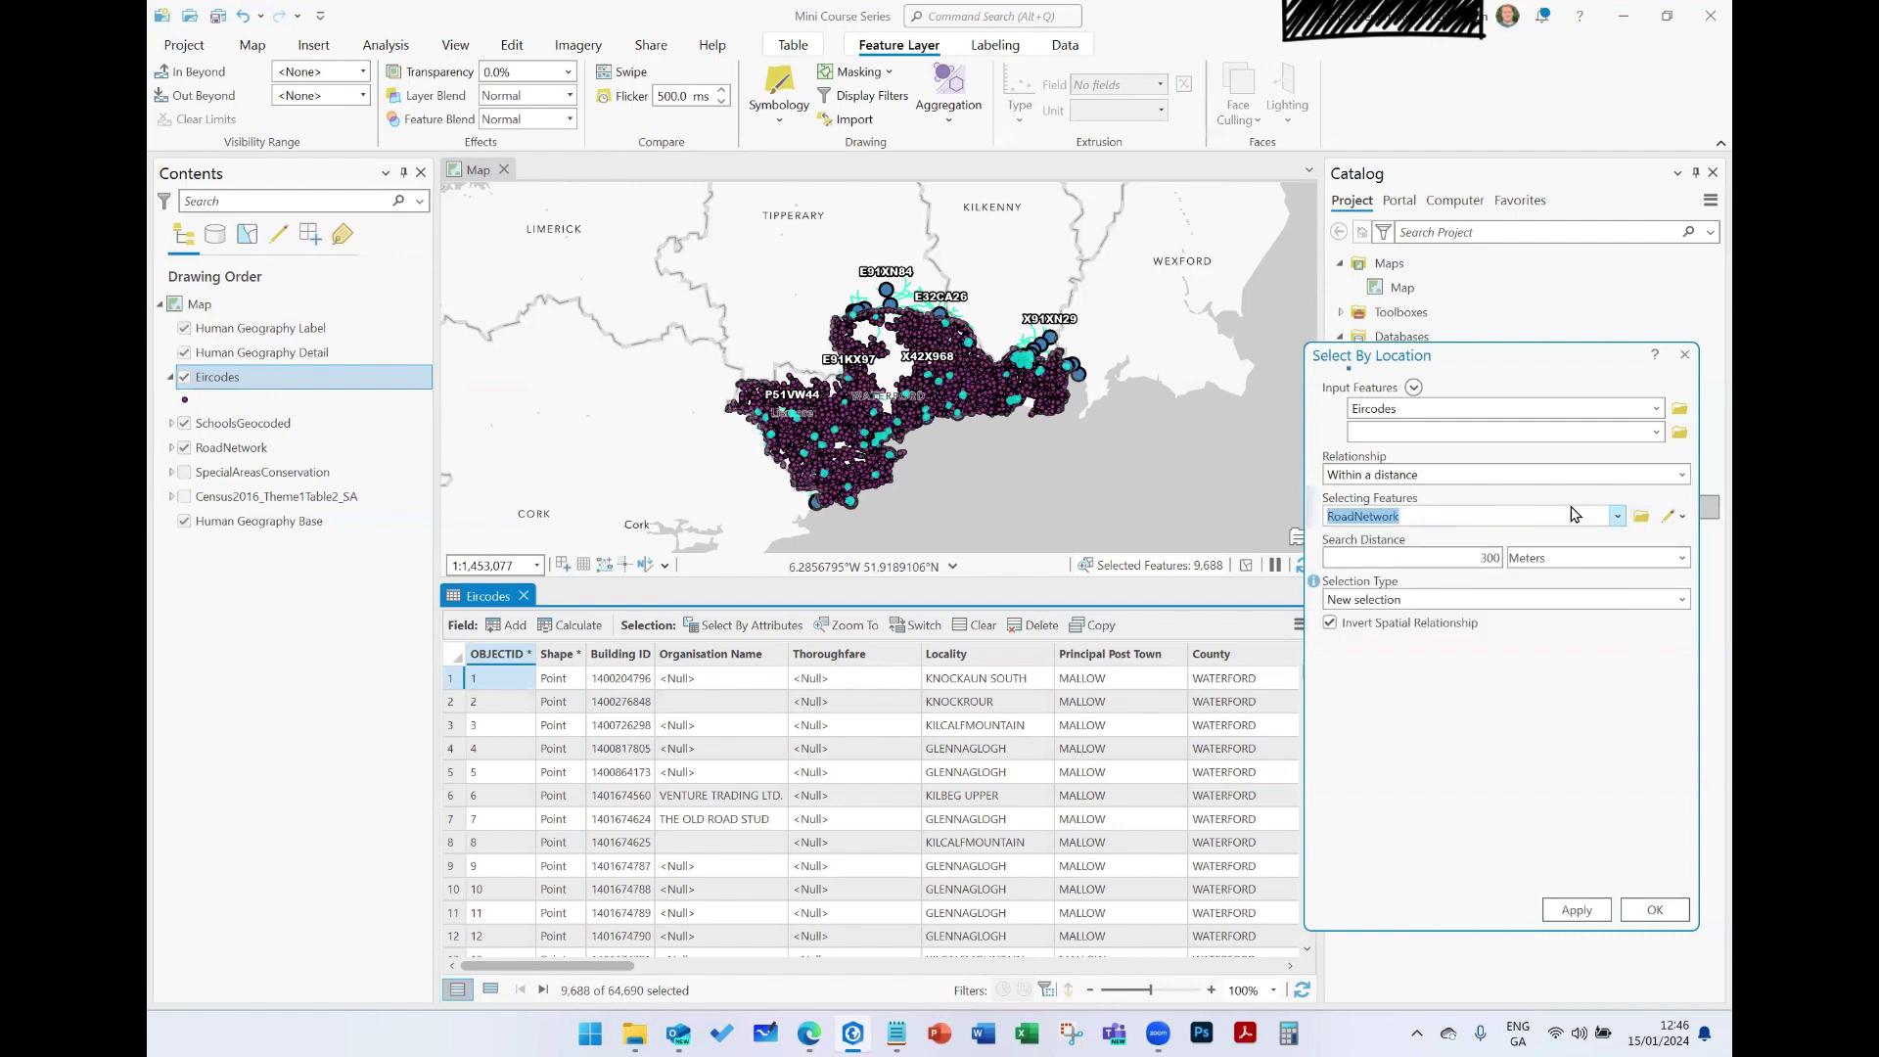
{"action": "double_click", "coordinate": [1493, 558]}
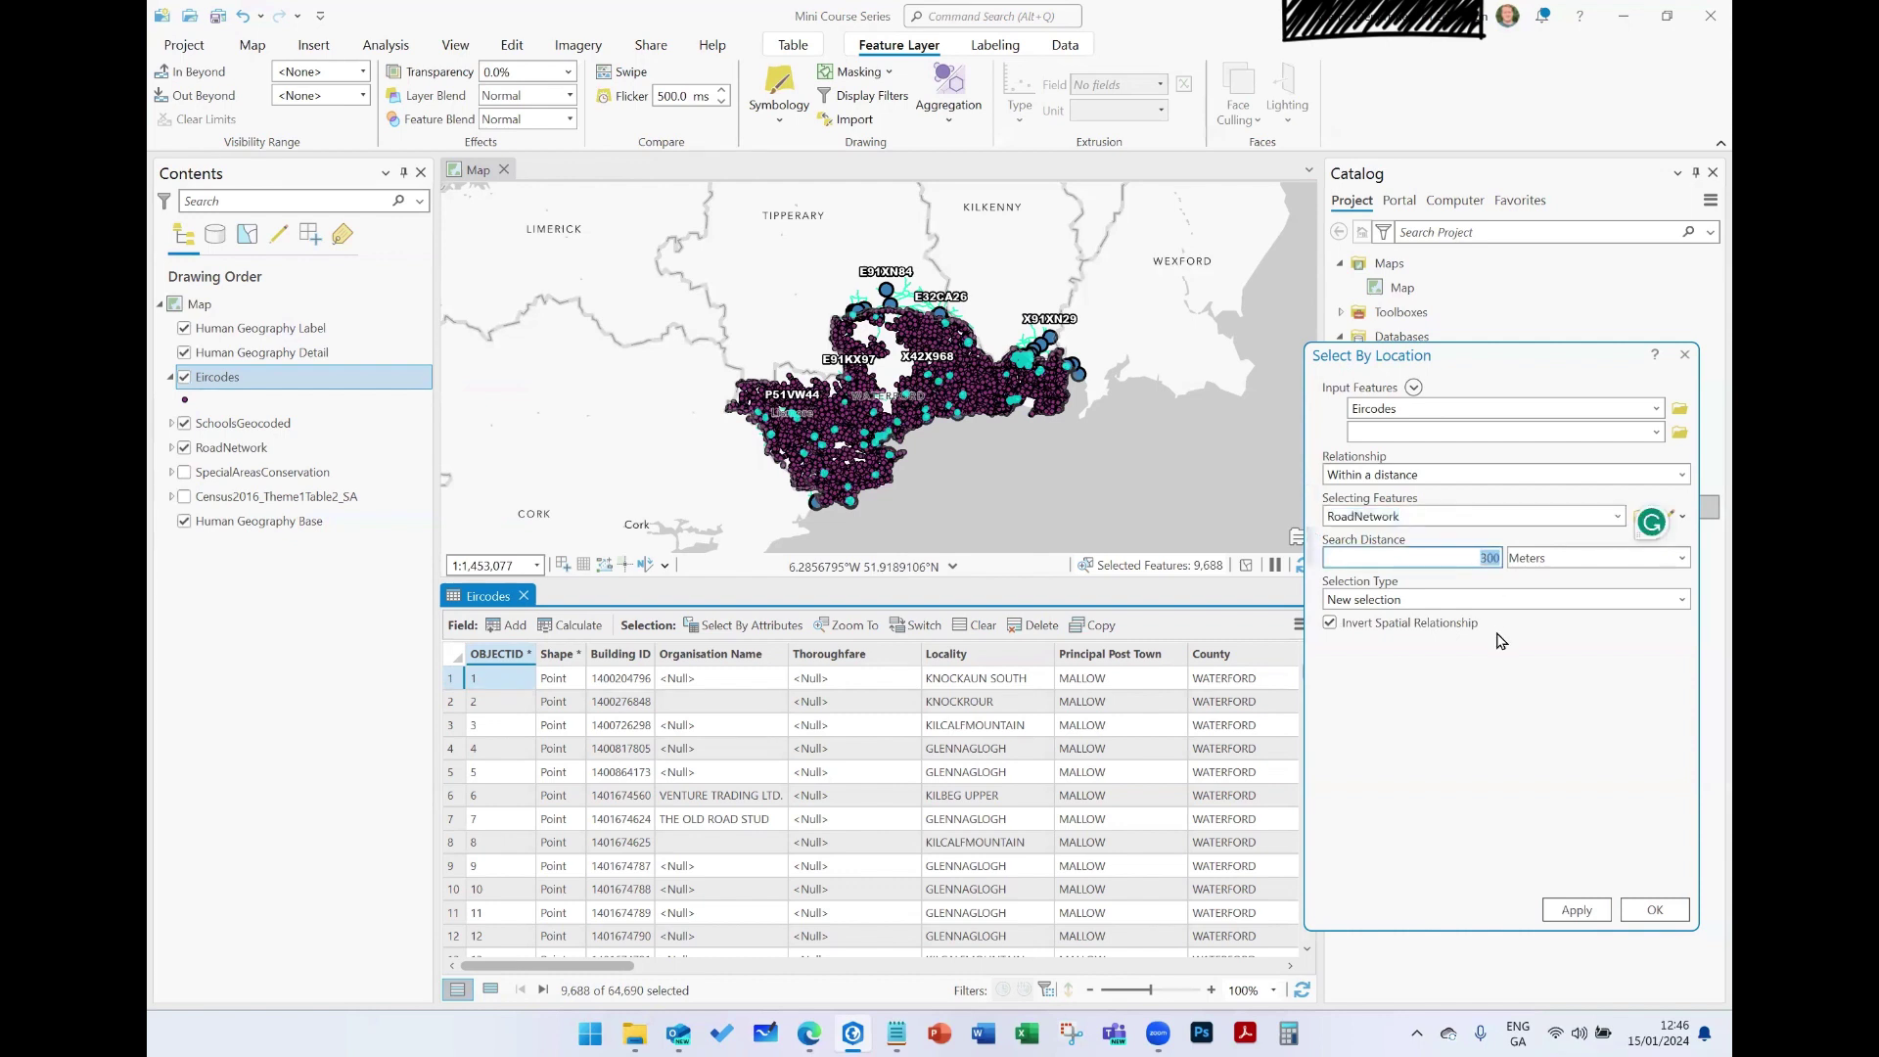
{"action": "type", "text": "100"}
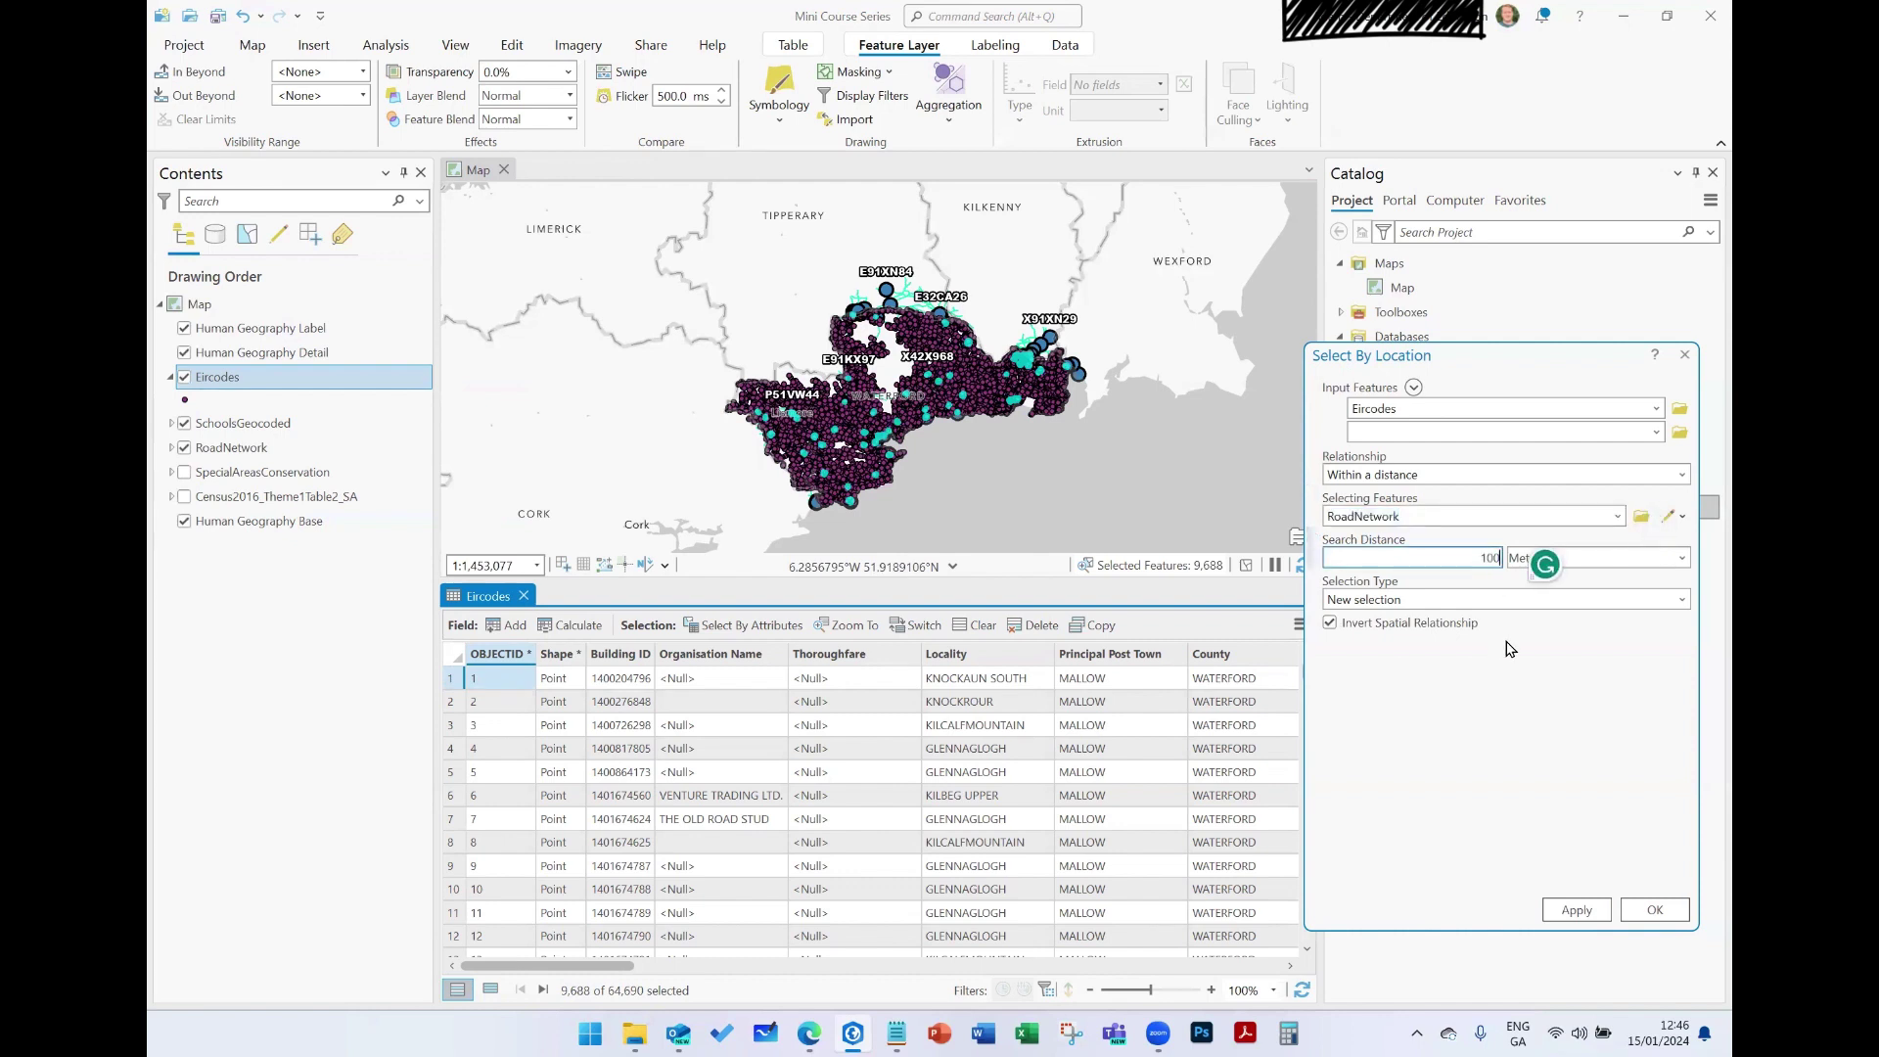
{"action": "left_click", "coordinate": [1657, 434]}
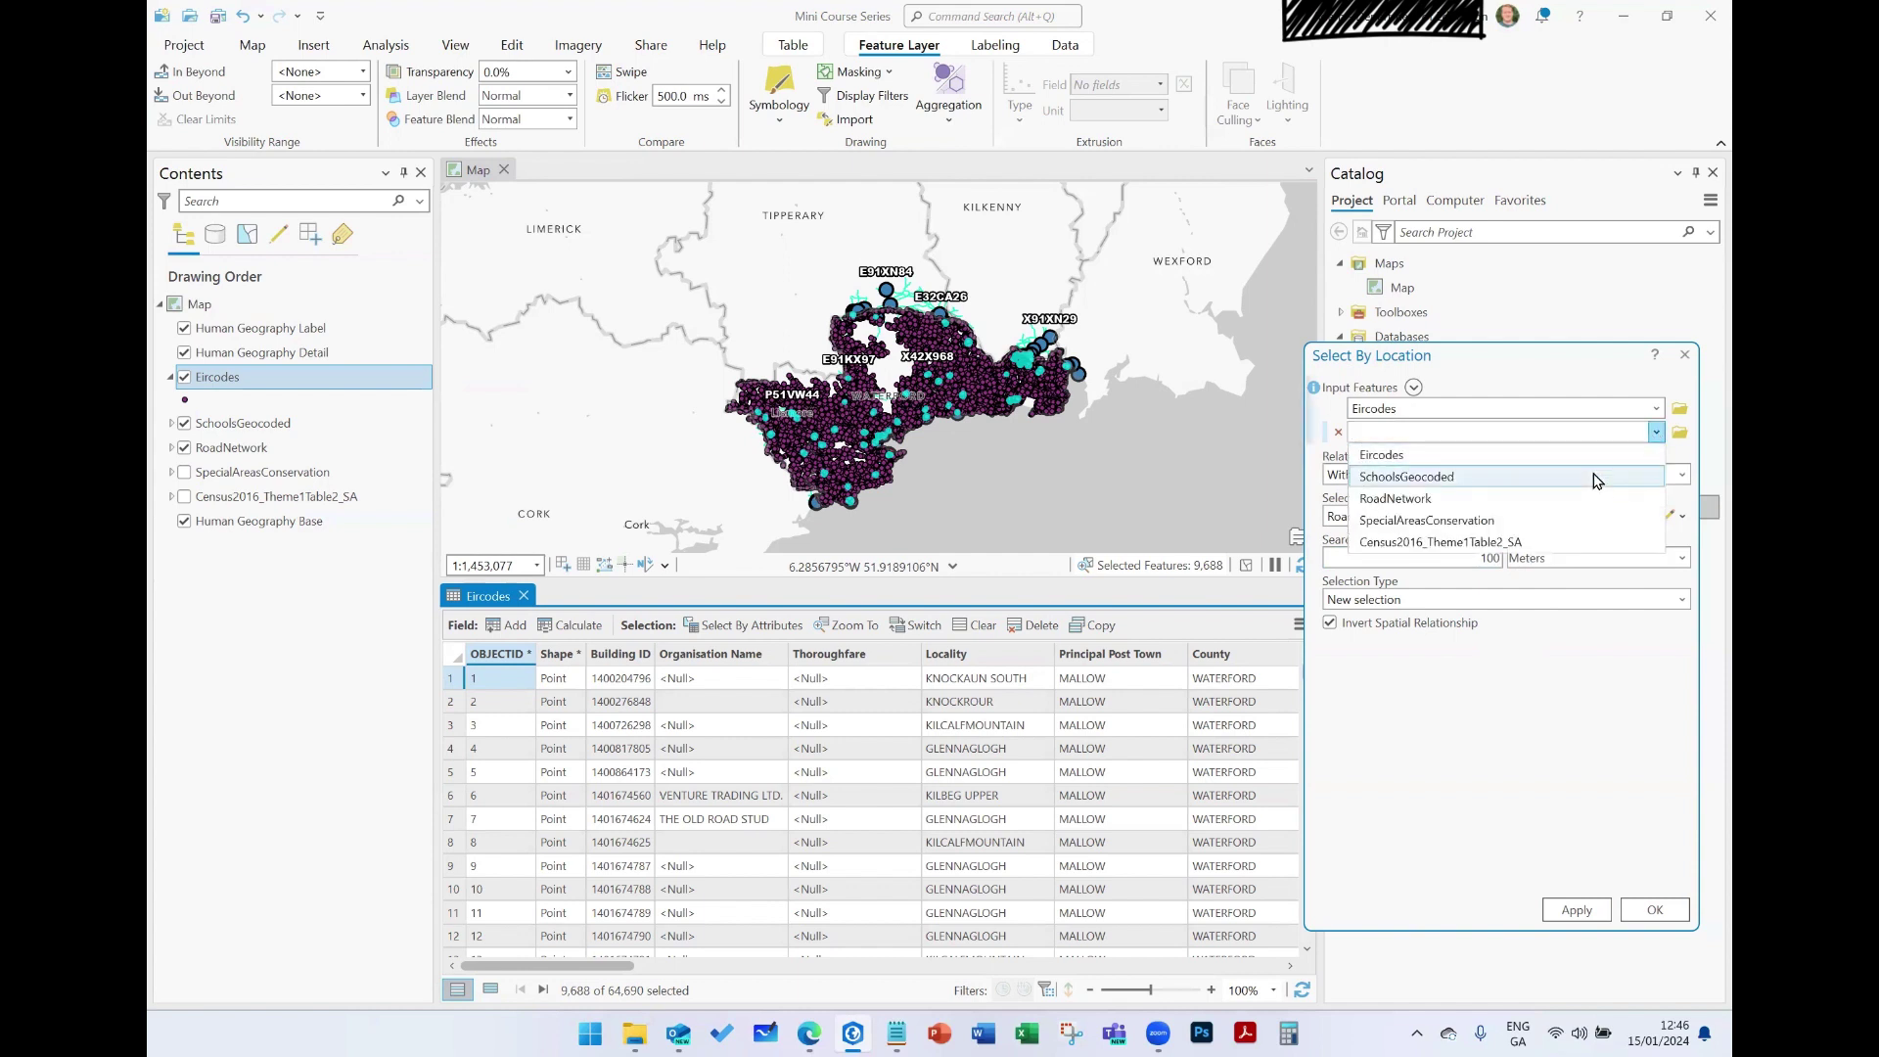
{"action": "left_click", "coordinate": [1598, 478]}
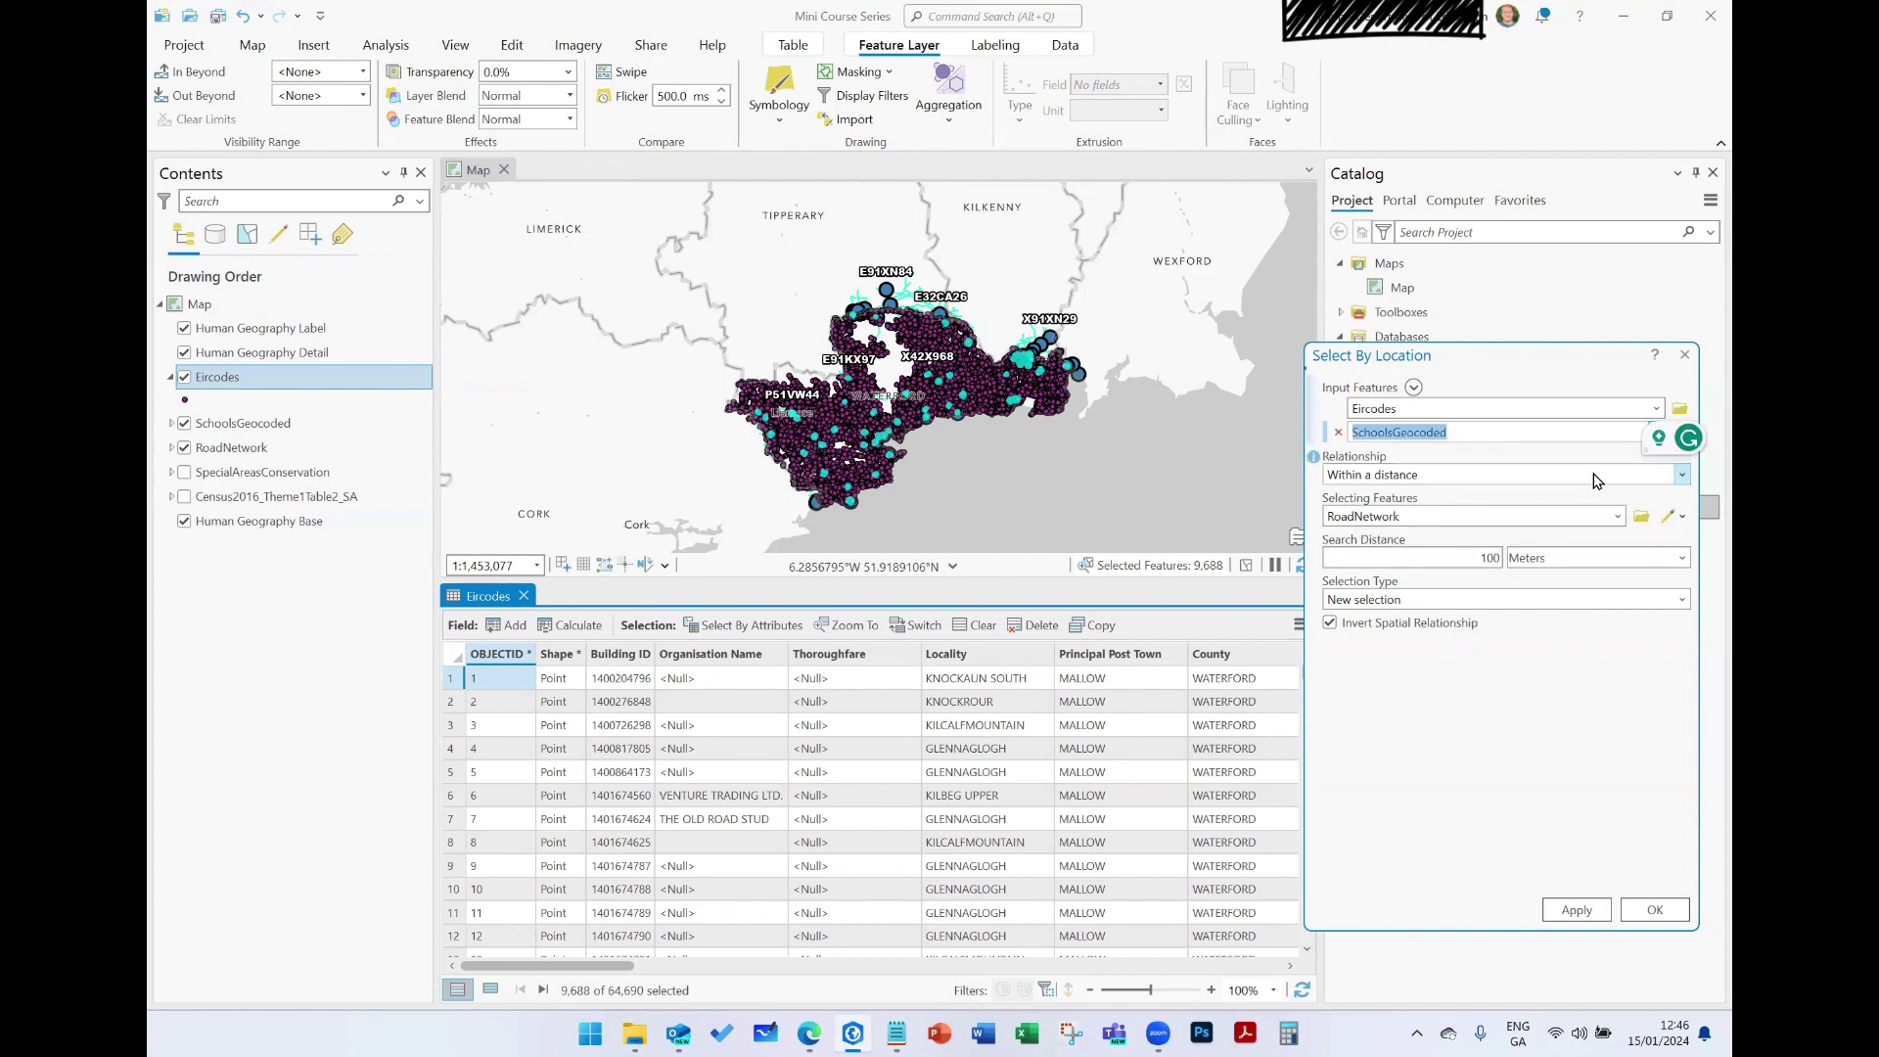
{"action": "left_click", "coordinate": [1658, 457]}
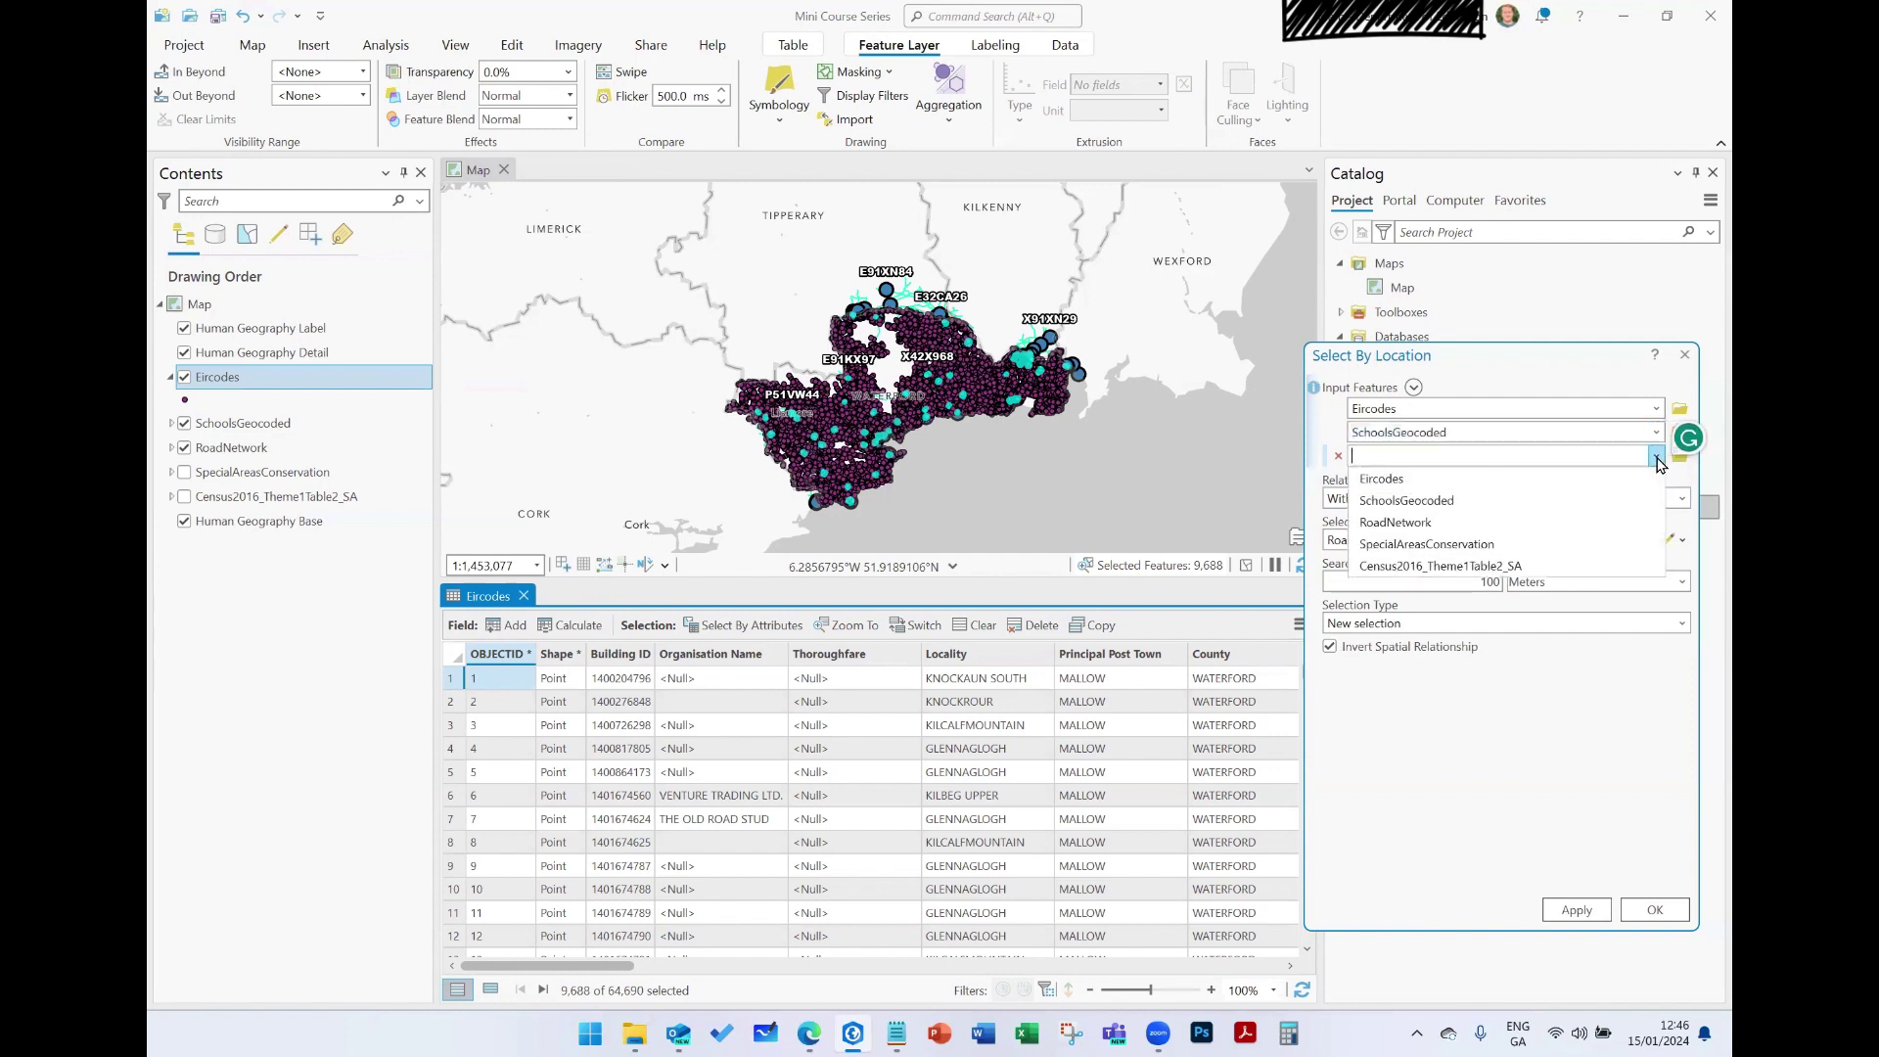
{"action": "left_click", "coordinate": [1563, 540]}
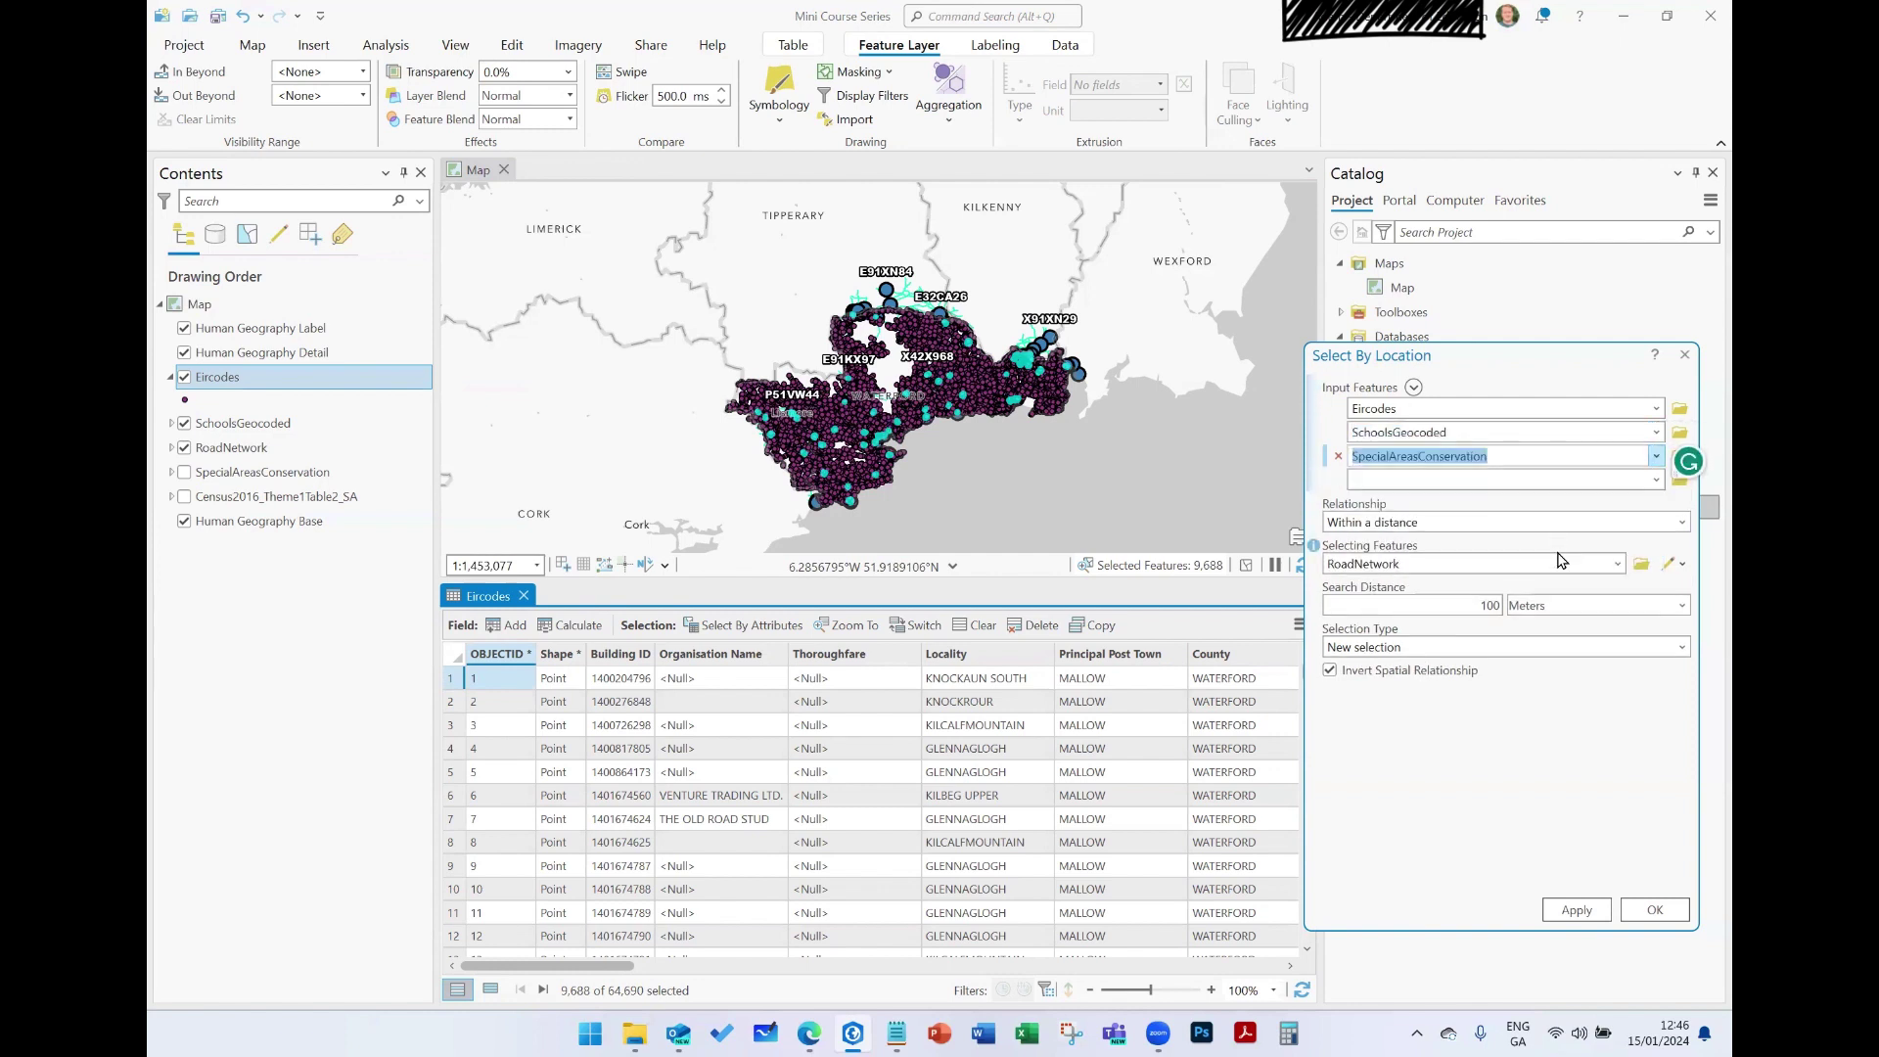
{"action": "left_click", "coordinate": [1575, 910]}
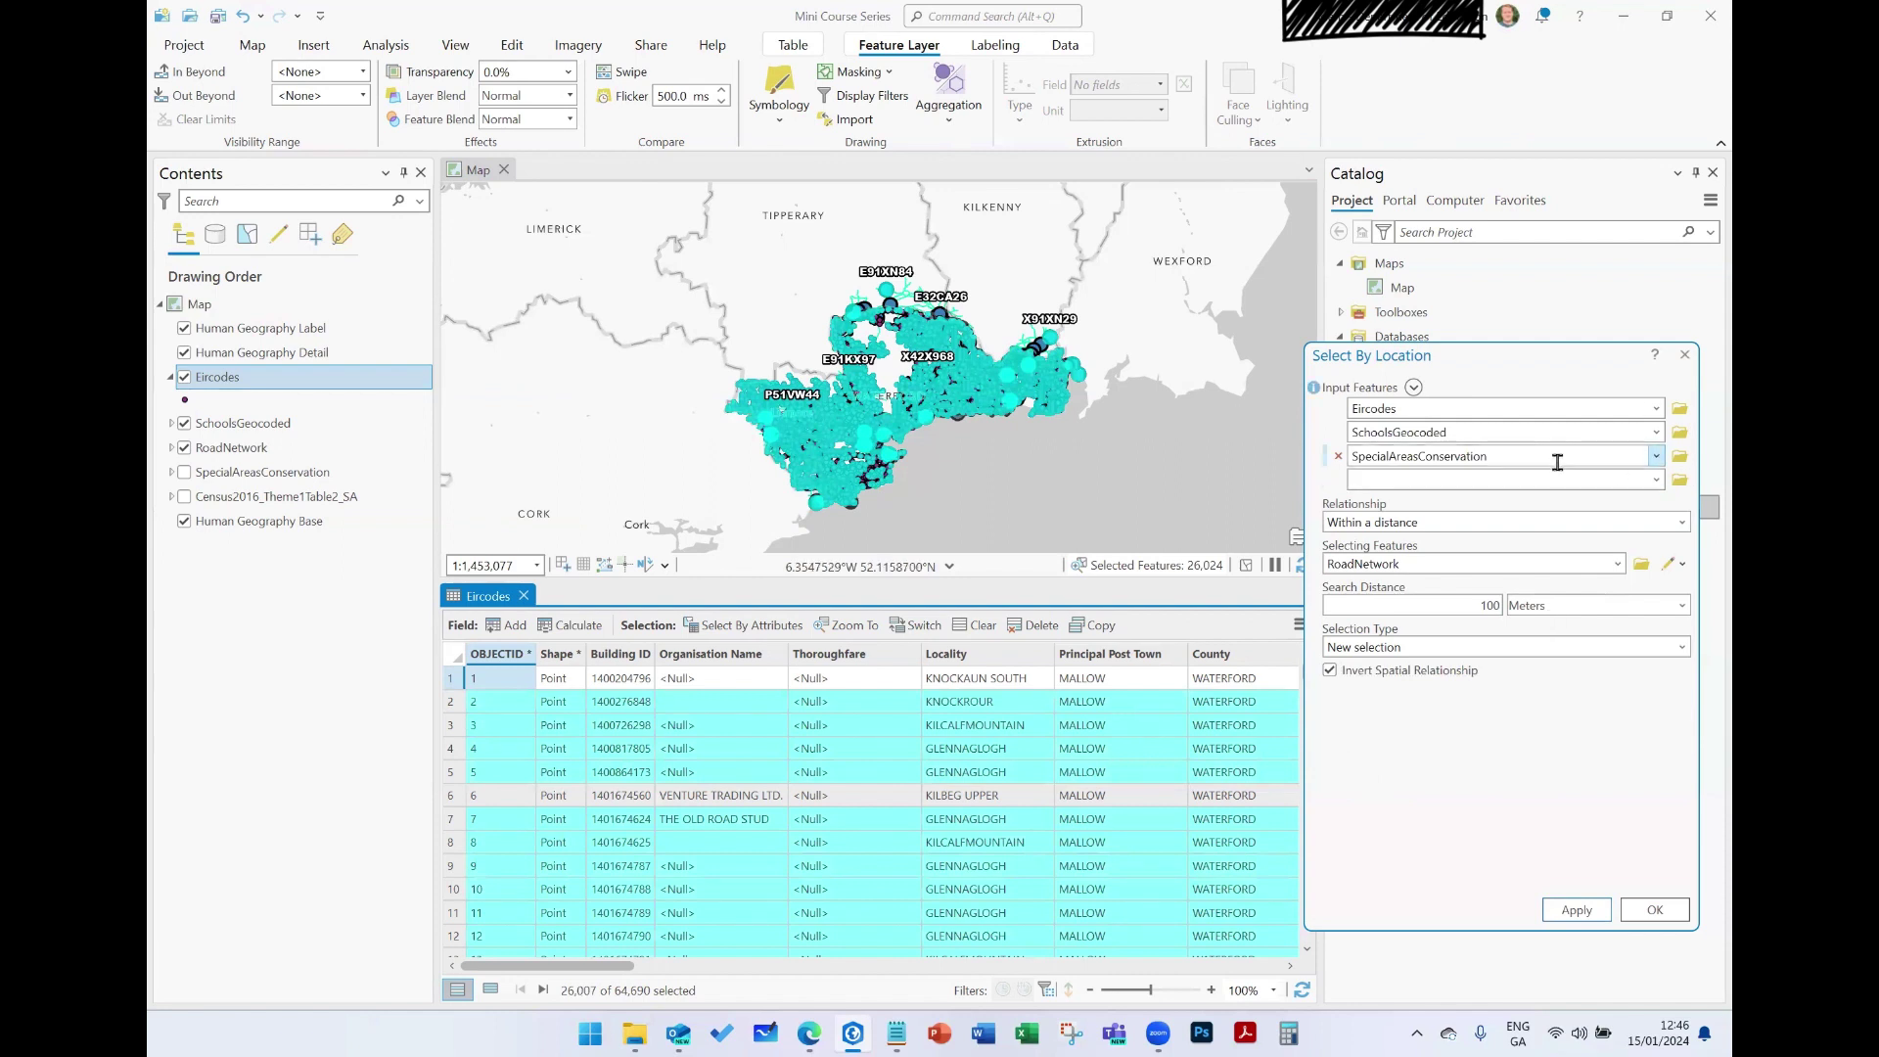
Step: Open the SpecialAreasConservation table, zoom to the selected Comeragh Mountains site, and show the layer
{"action": "right_click", "coordinate": [225, 474]}
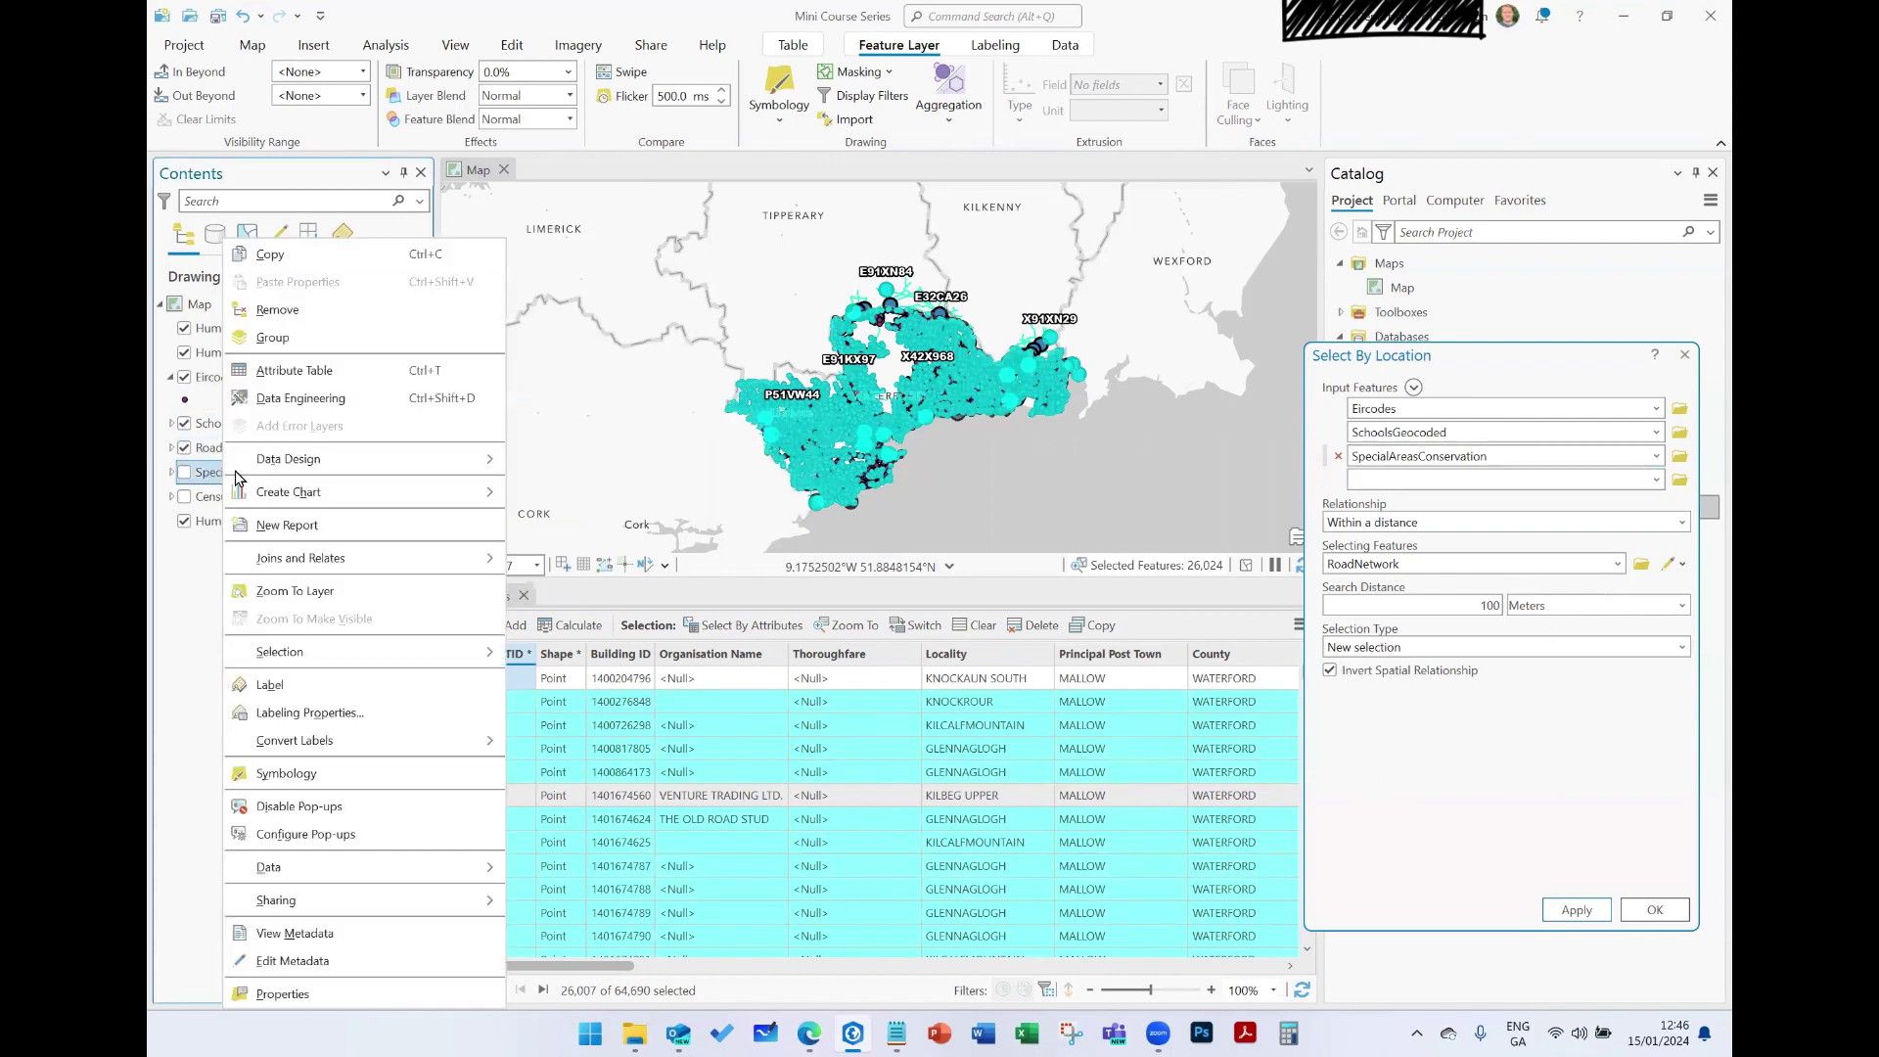
{"action": "left_click", "coordinate": [299, 370]}
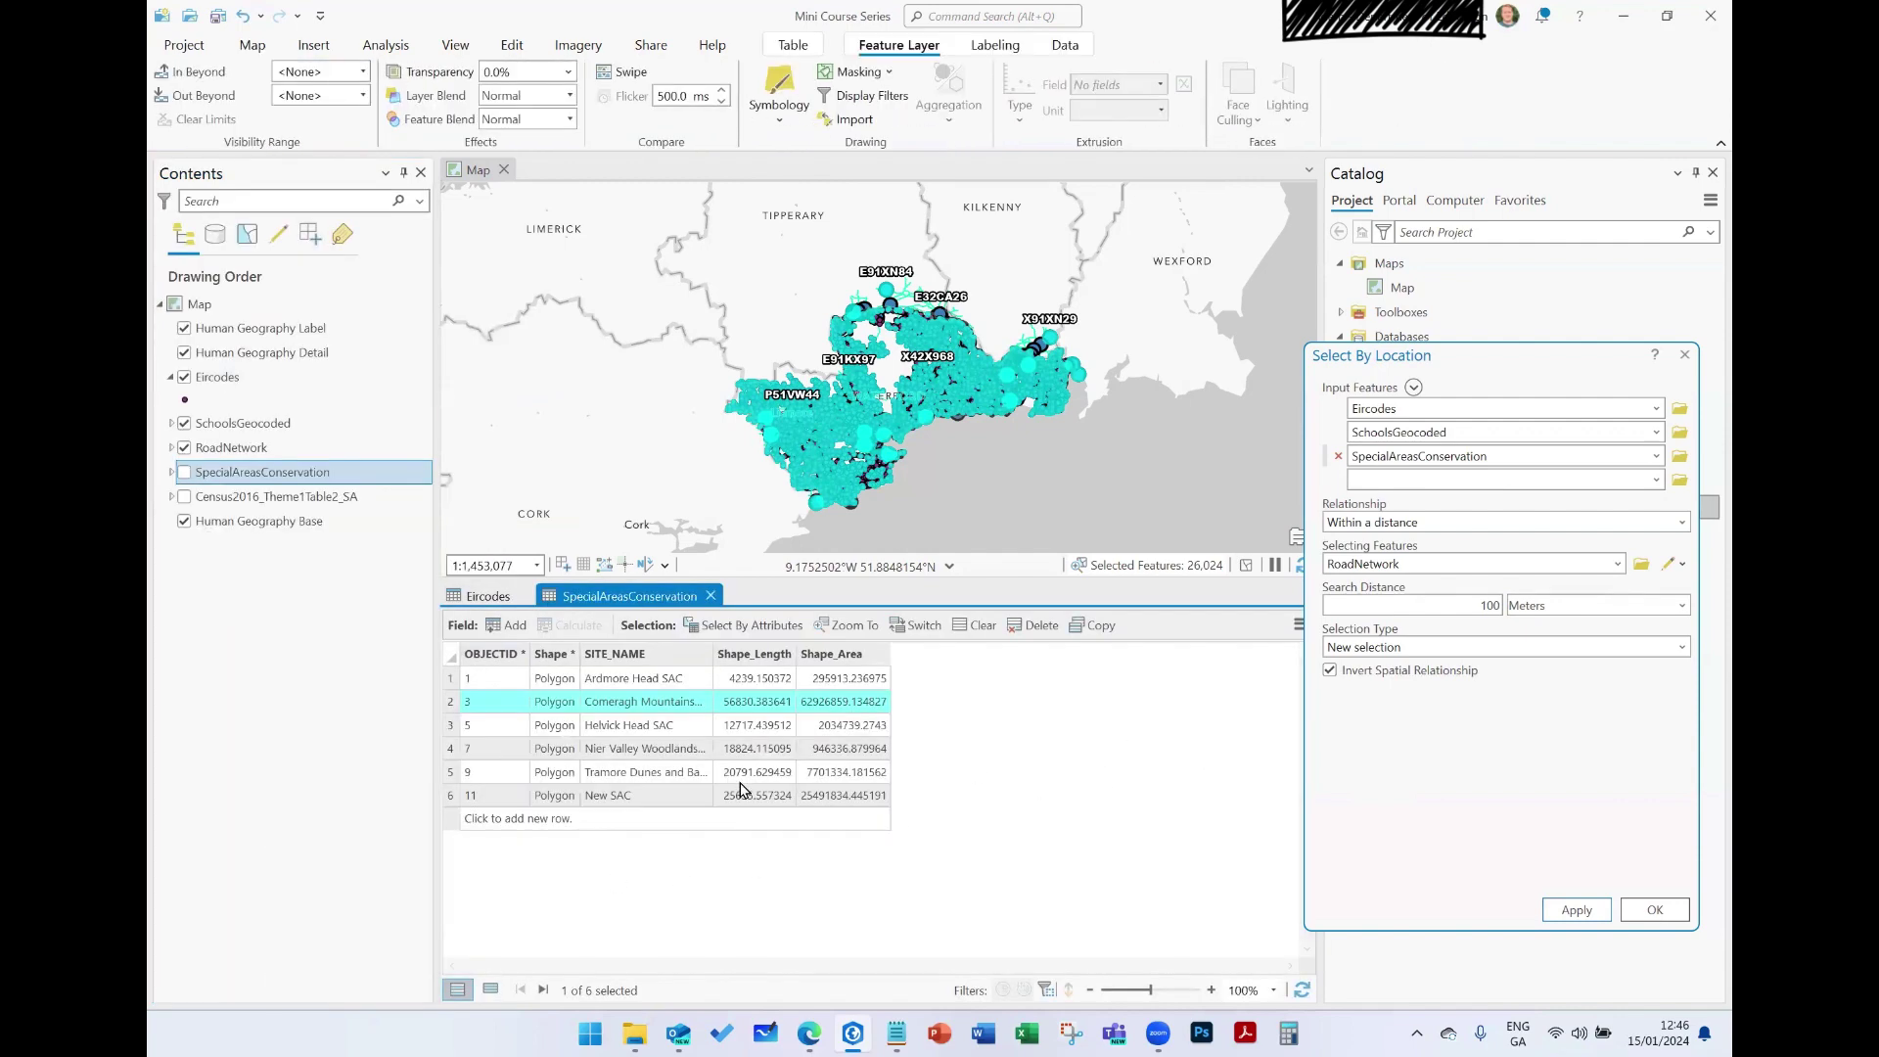
{"action": "left_click_drag", "start_coordinate": [1190, 713], "coordinate": [1189, 712]}
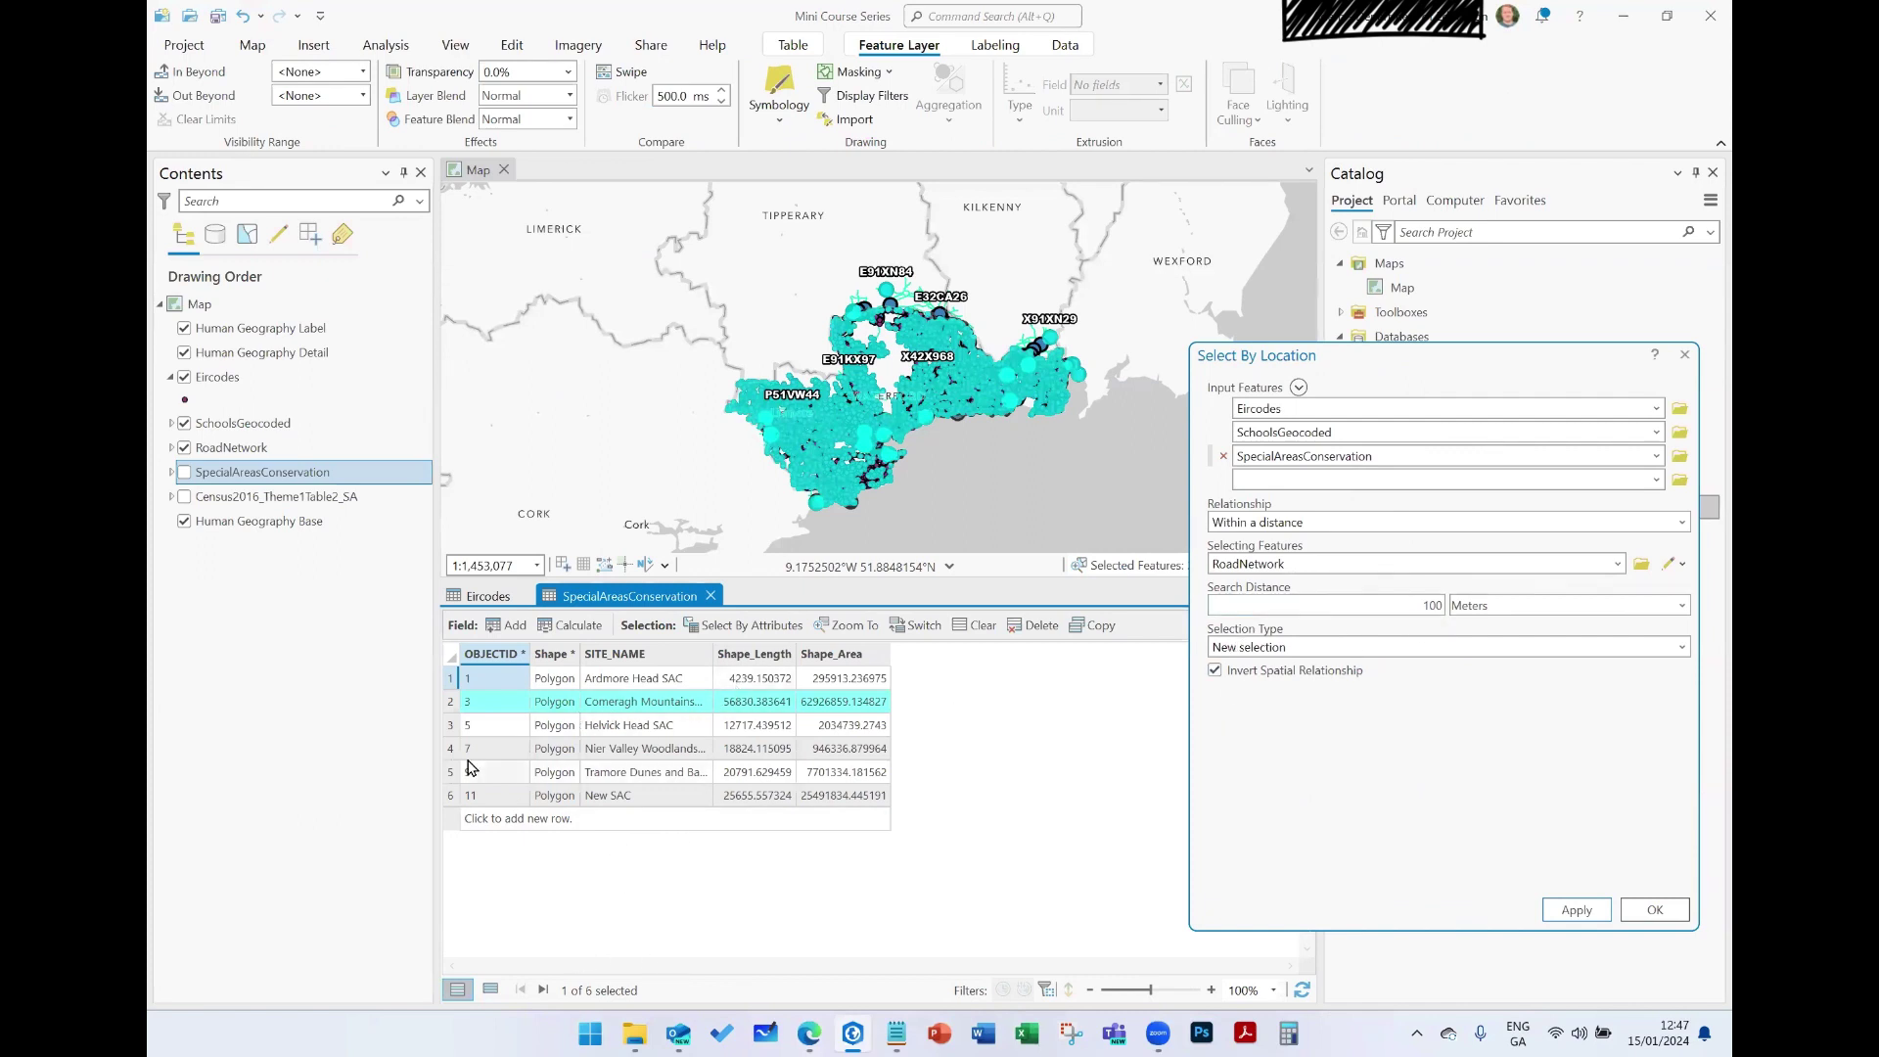
{"action": "double_click", "coordinate": [451, 703]}
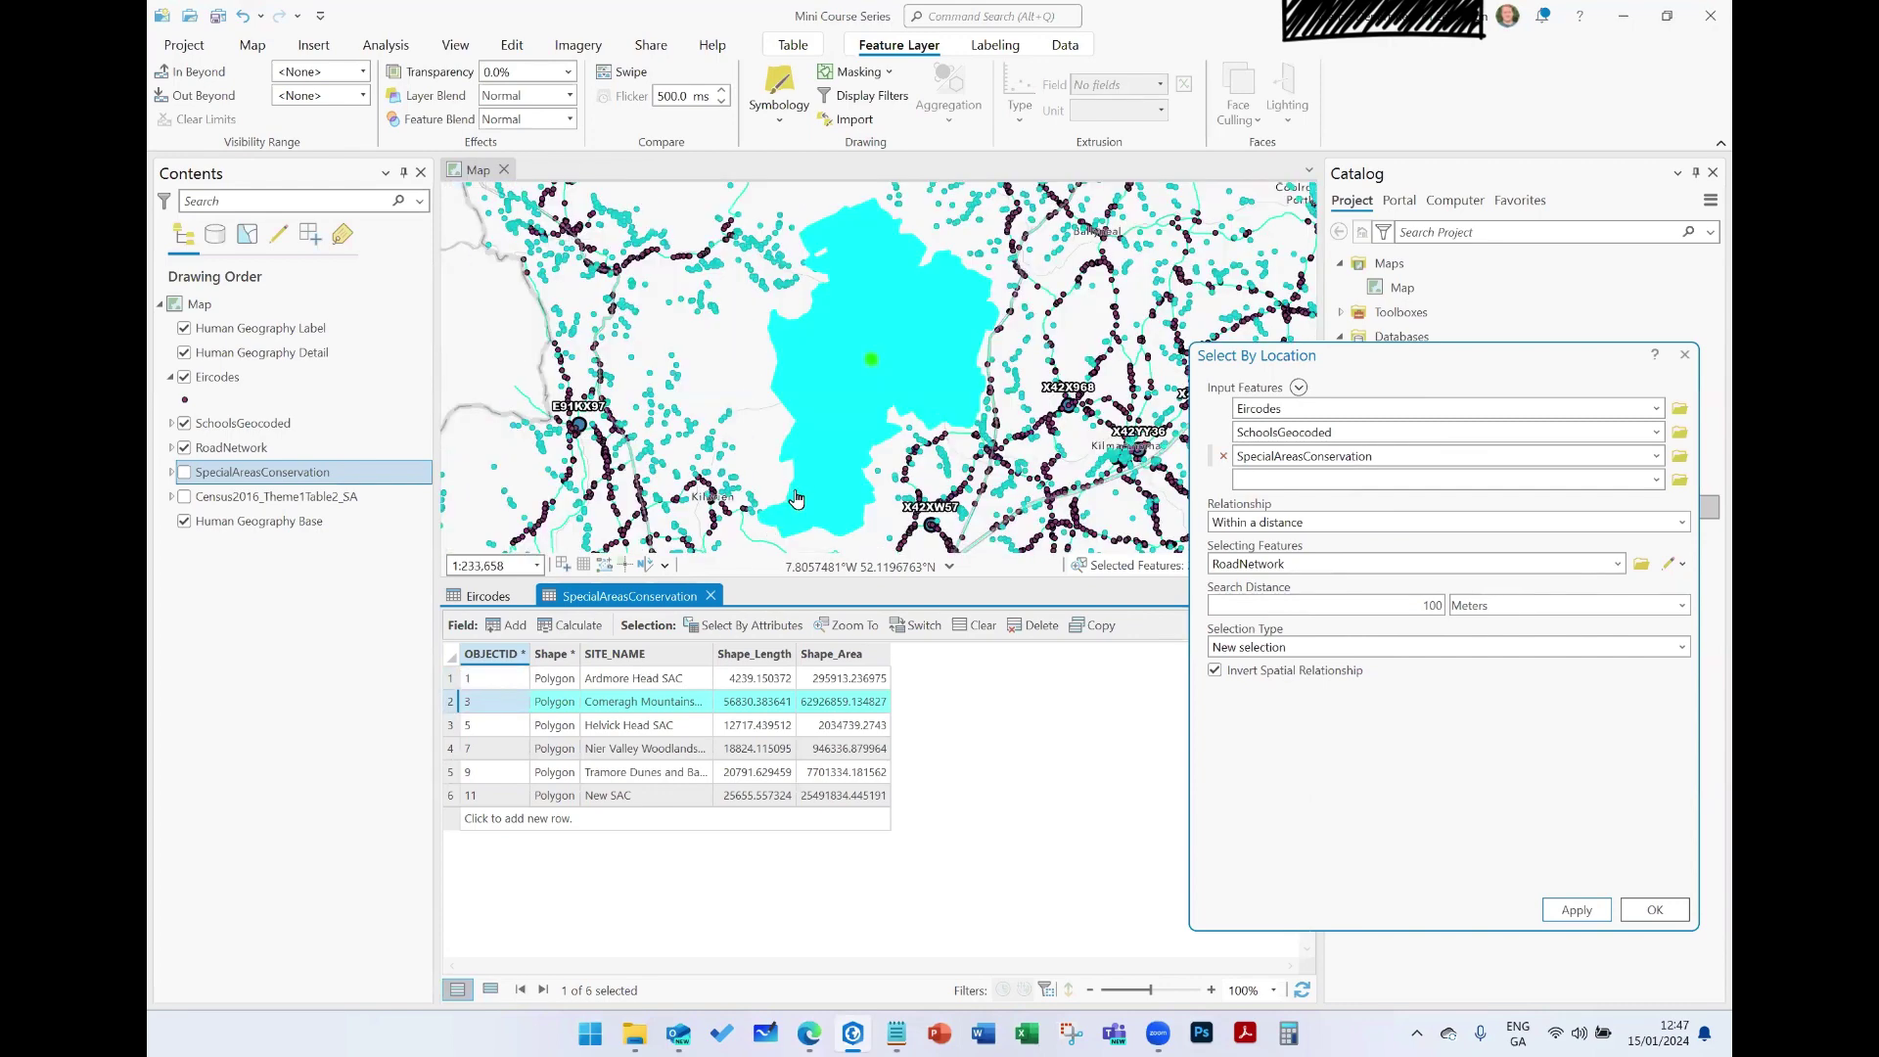
{"action": "left_click", "coordinate": [184, 472]}
{"action": "left_click", "coordinate": [184, 472]}
{"action": "left_click", "coordinate": [184, 473]}
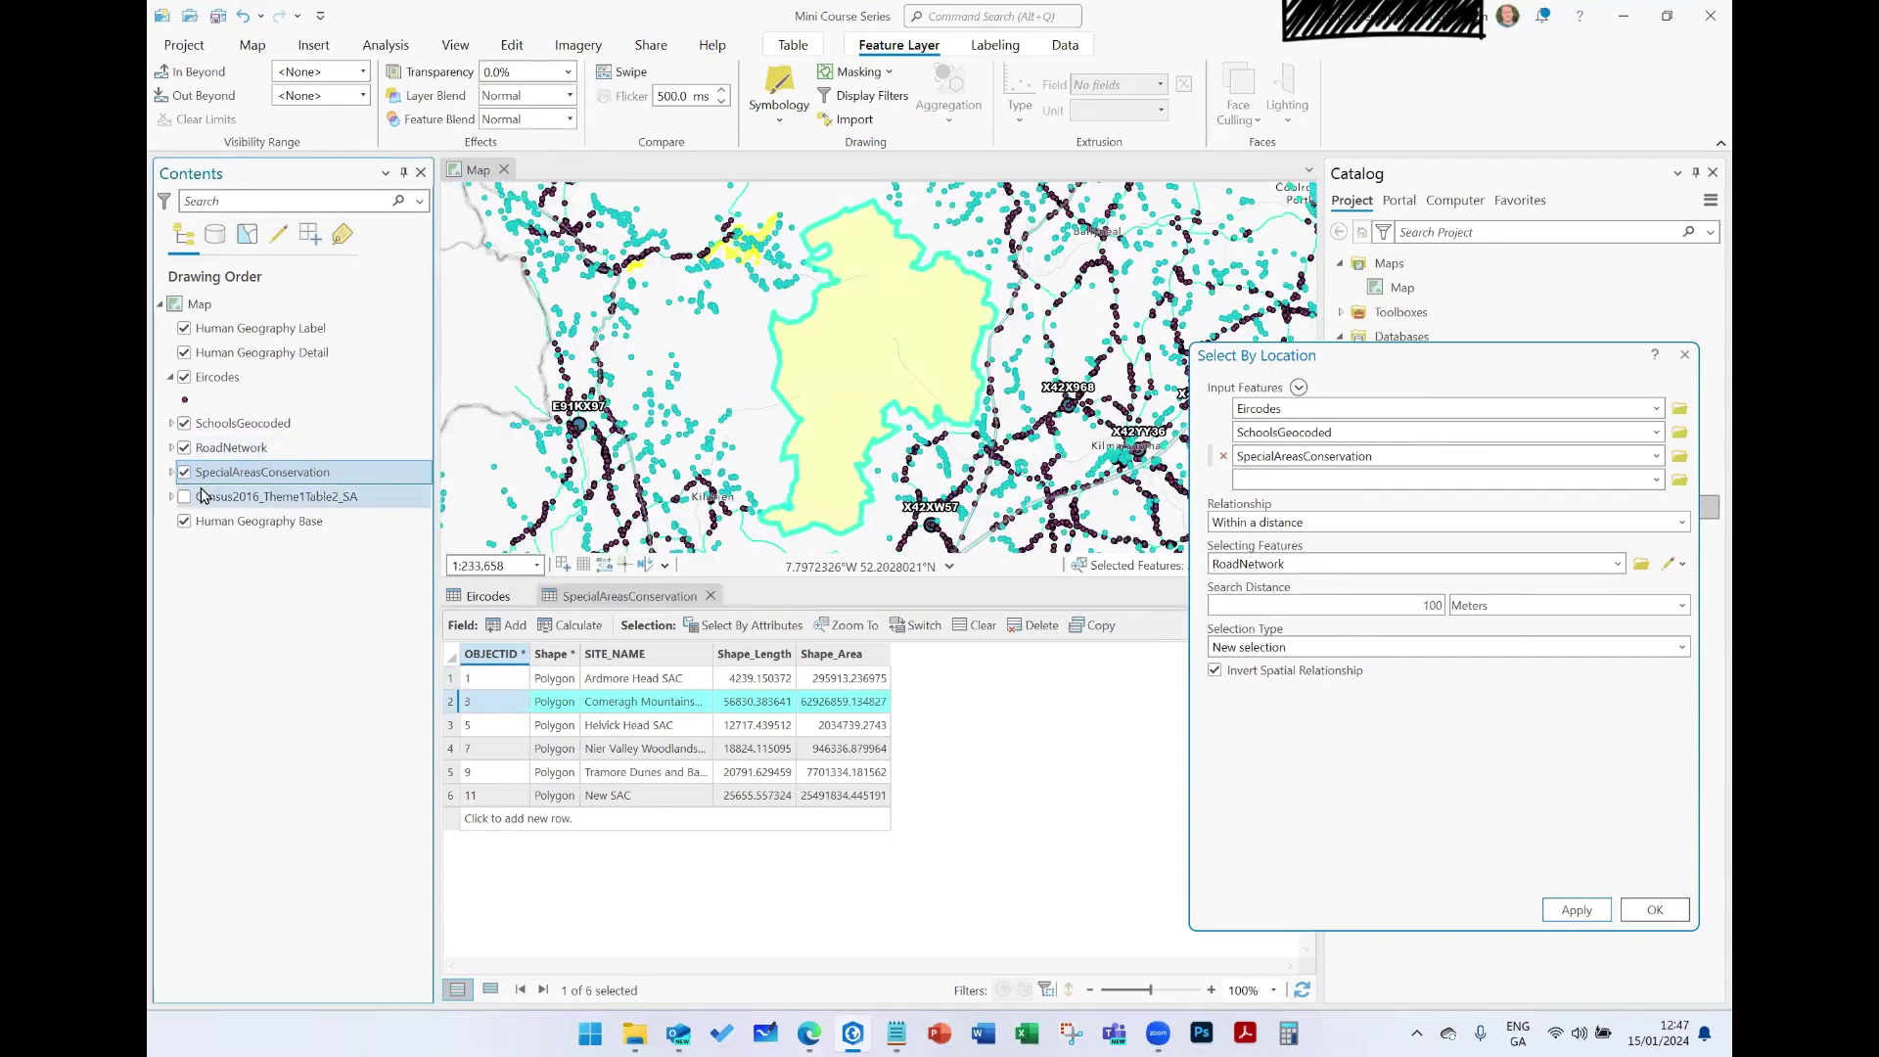
Step: Open the SchoolsGeocoded table and zoom to one of the 16 selected schools
{"action": "right_click", "coordinate": [236, 422]}
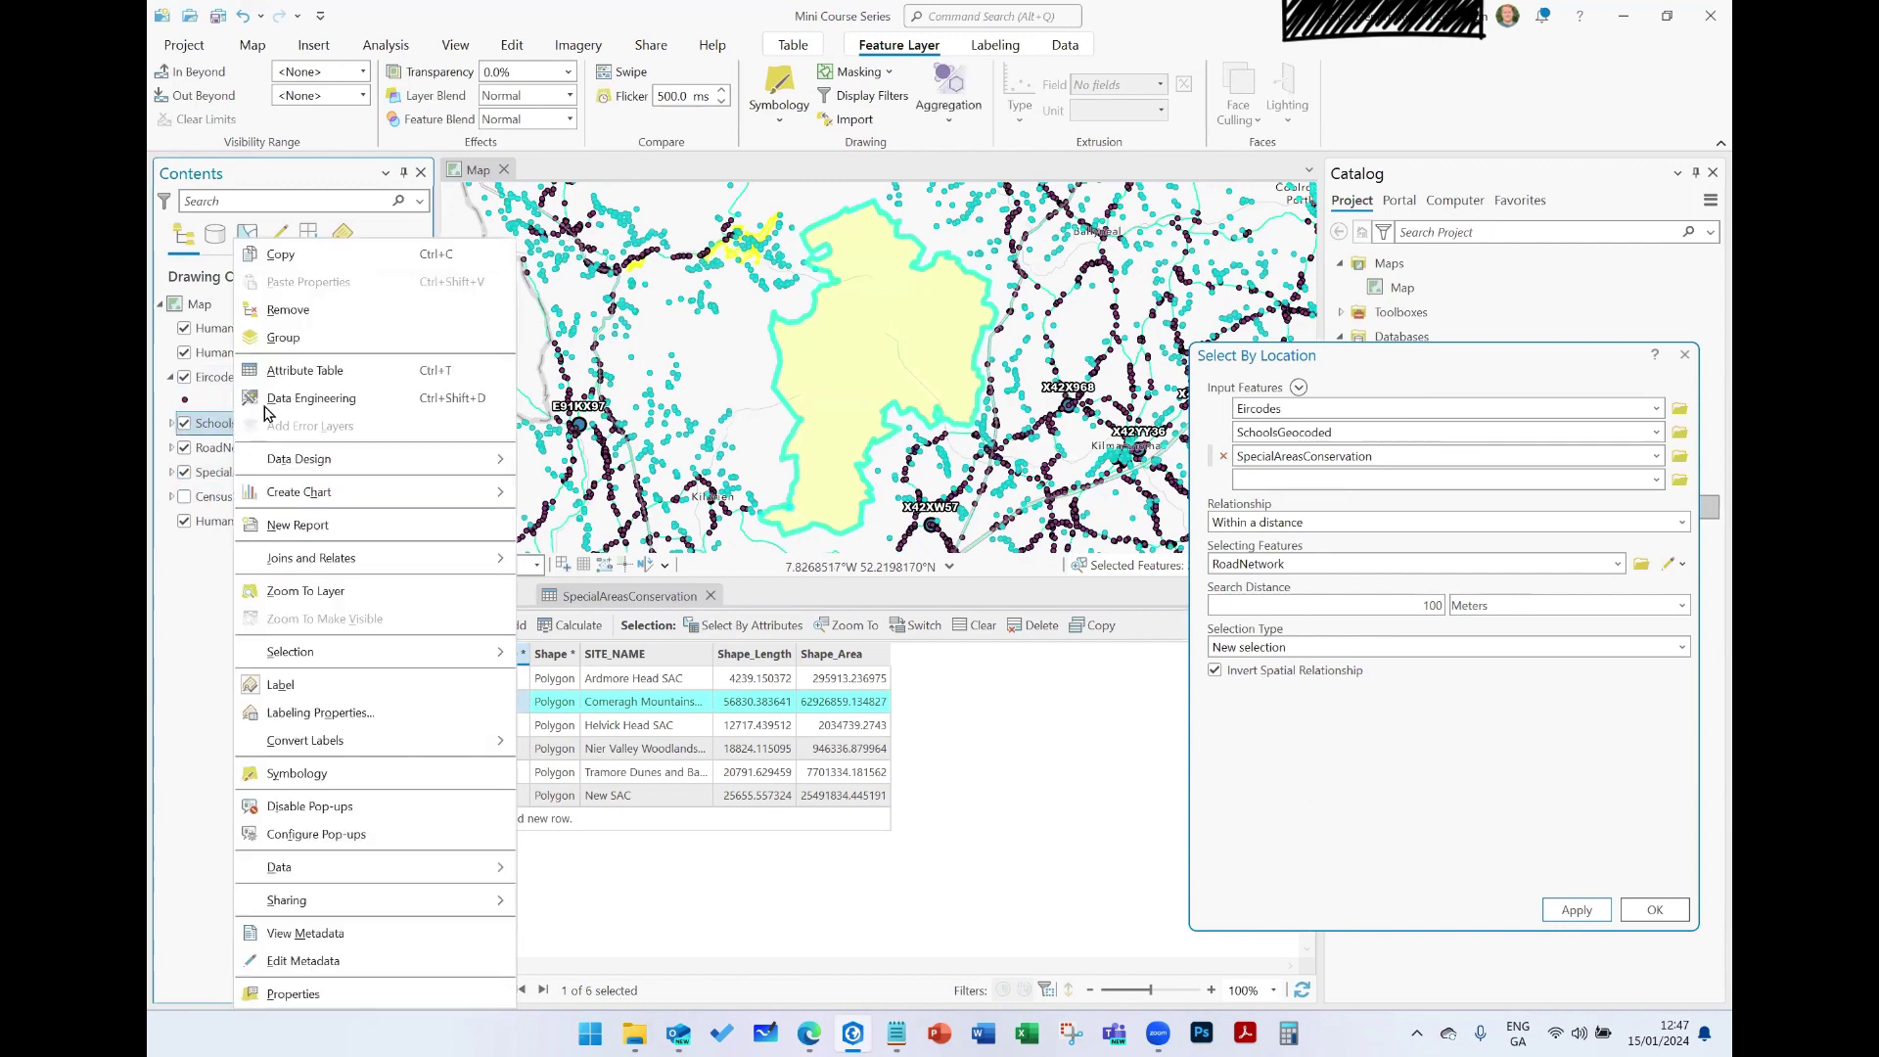
{"action": "left_click", "coordinate": [298, 370]}
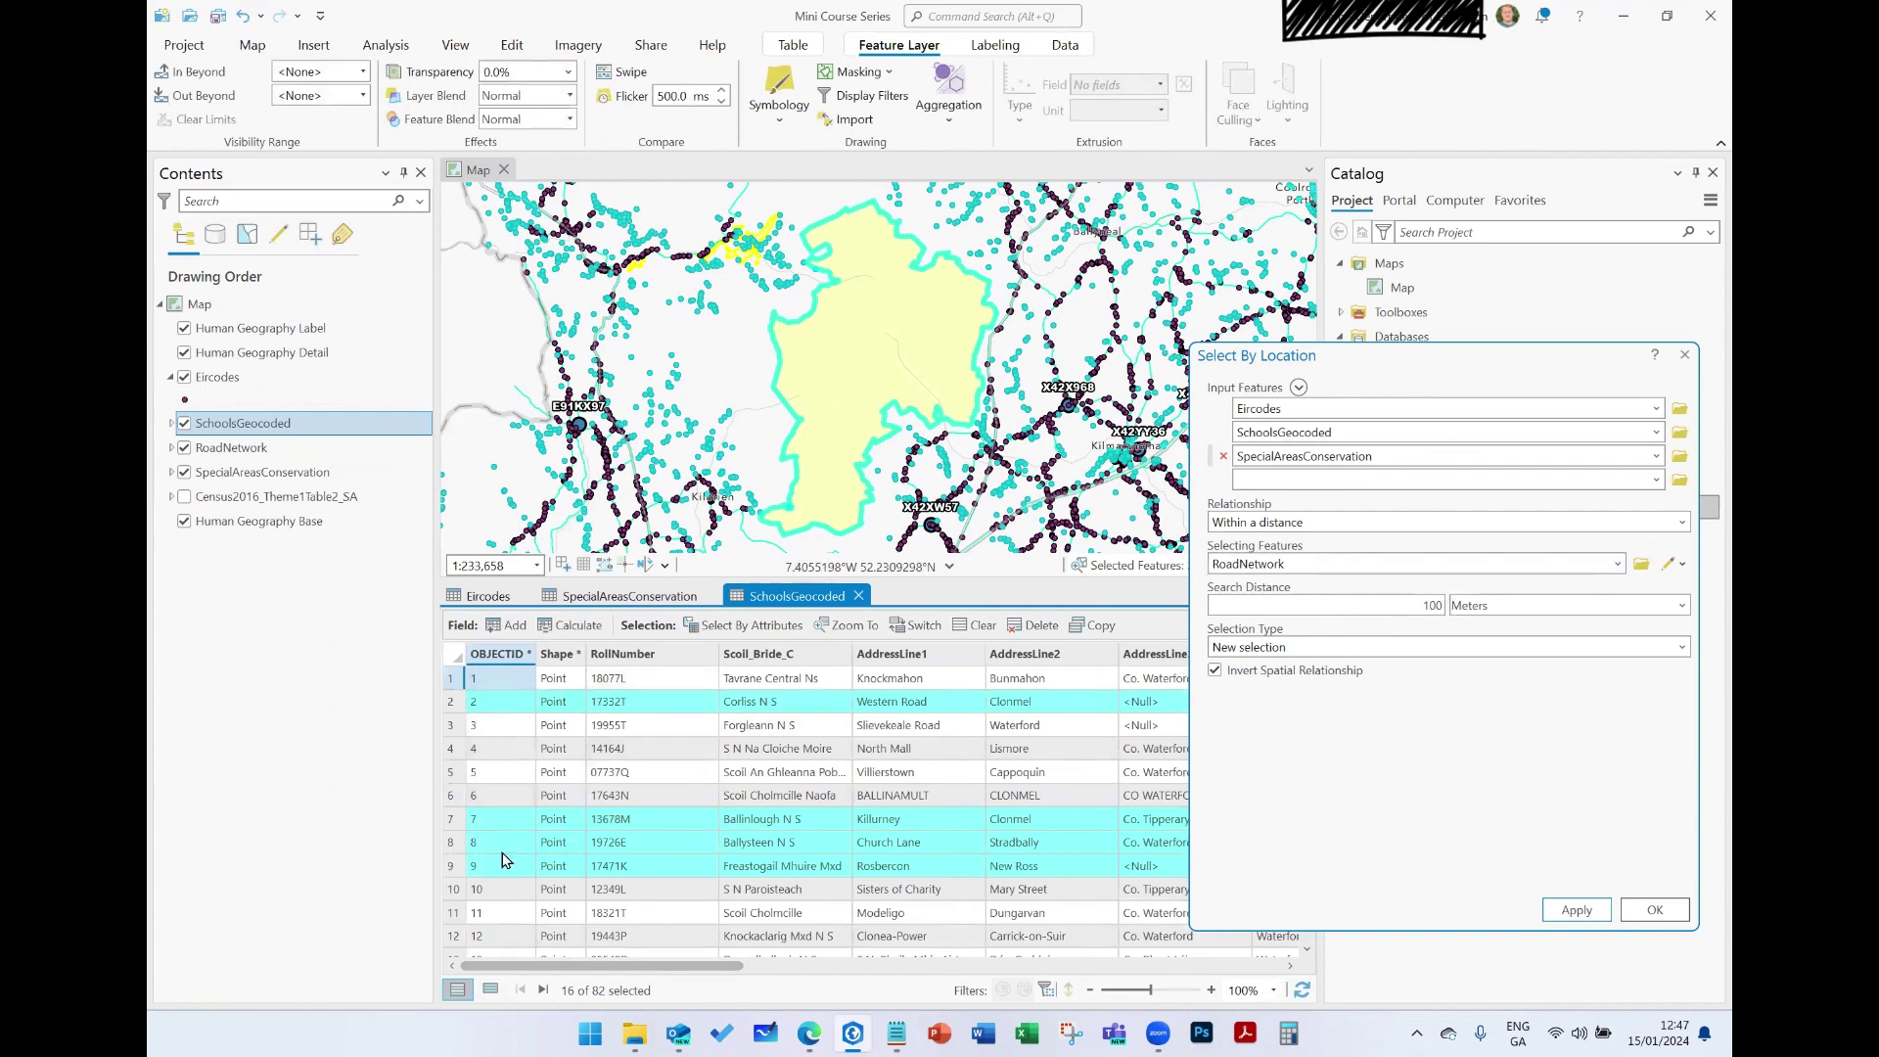
{"action": "right_click", "coordinate": [459, 820]}
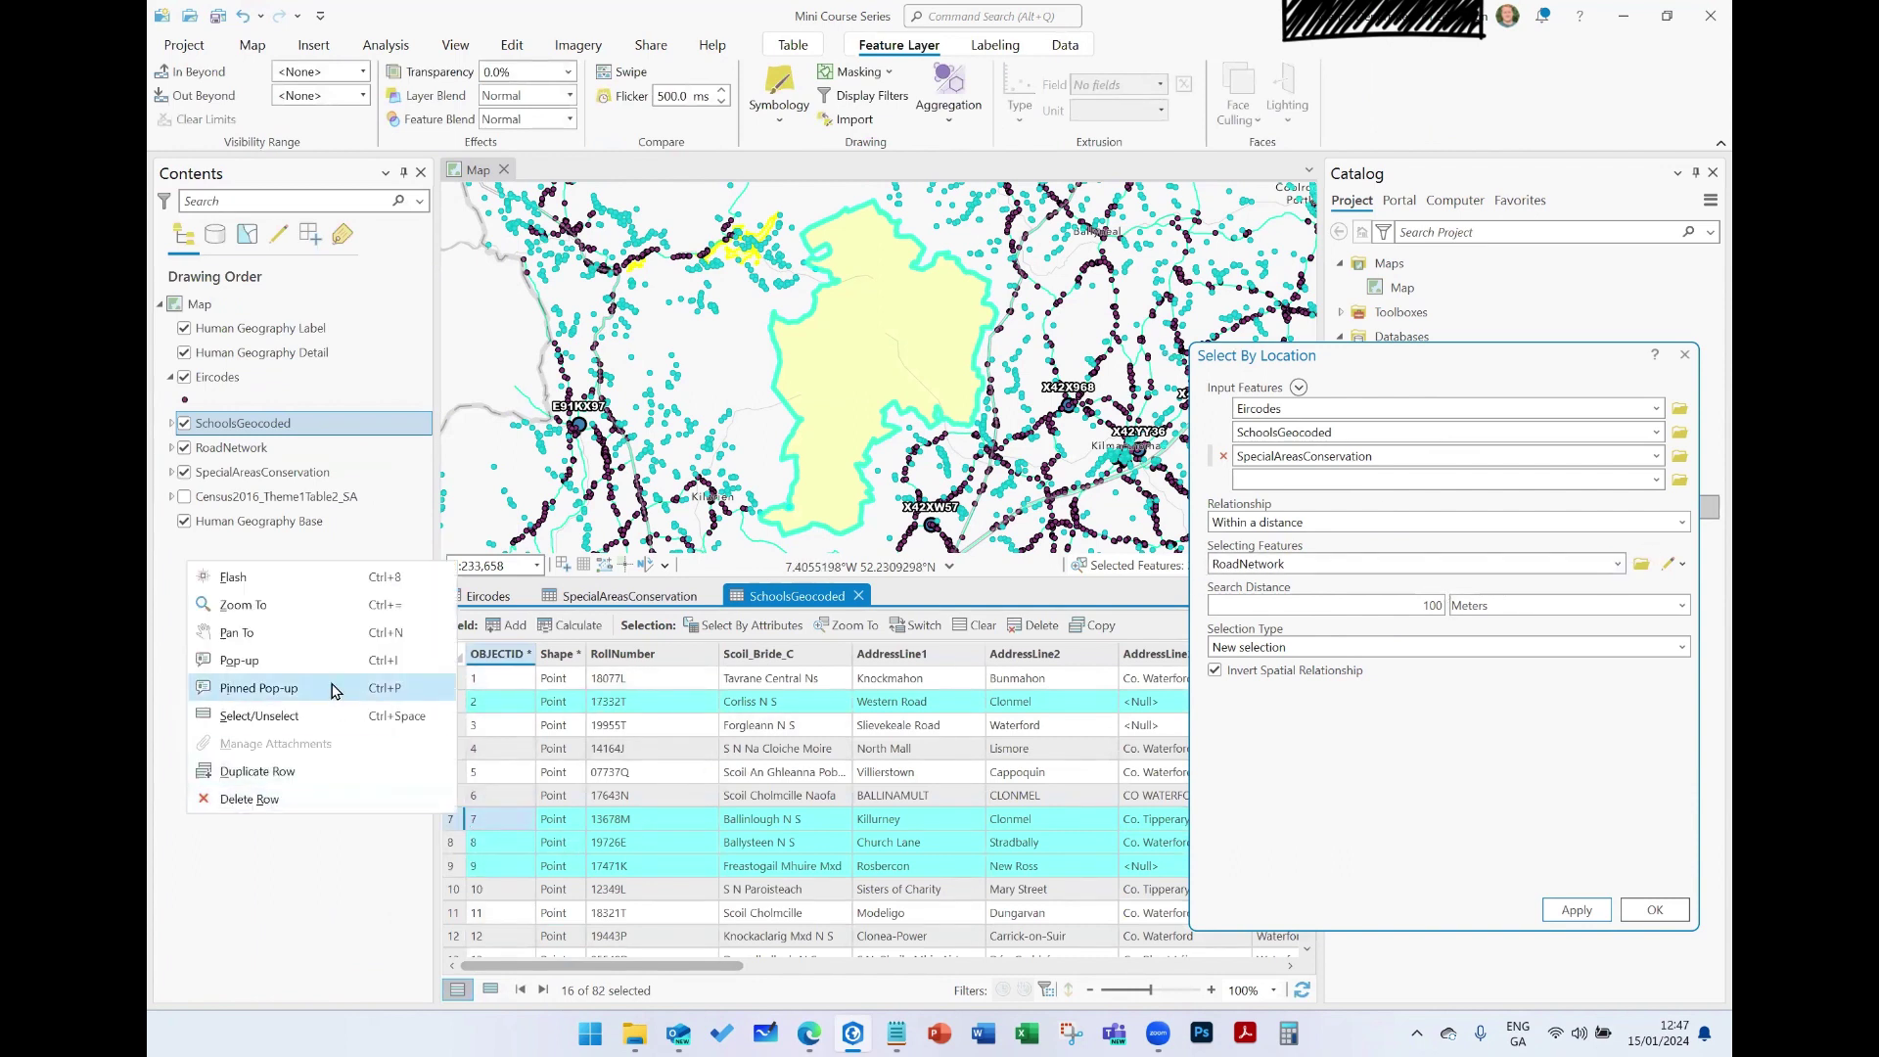
{"action": "left_click", "coordinate": [305, 607]}
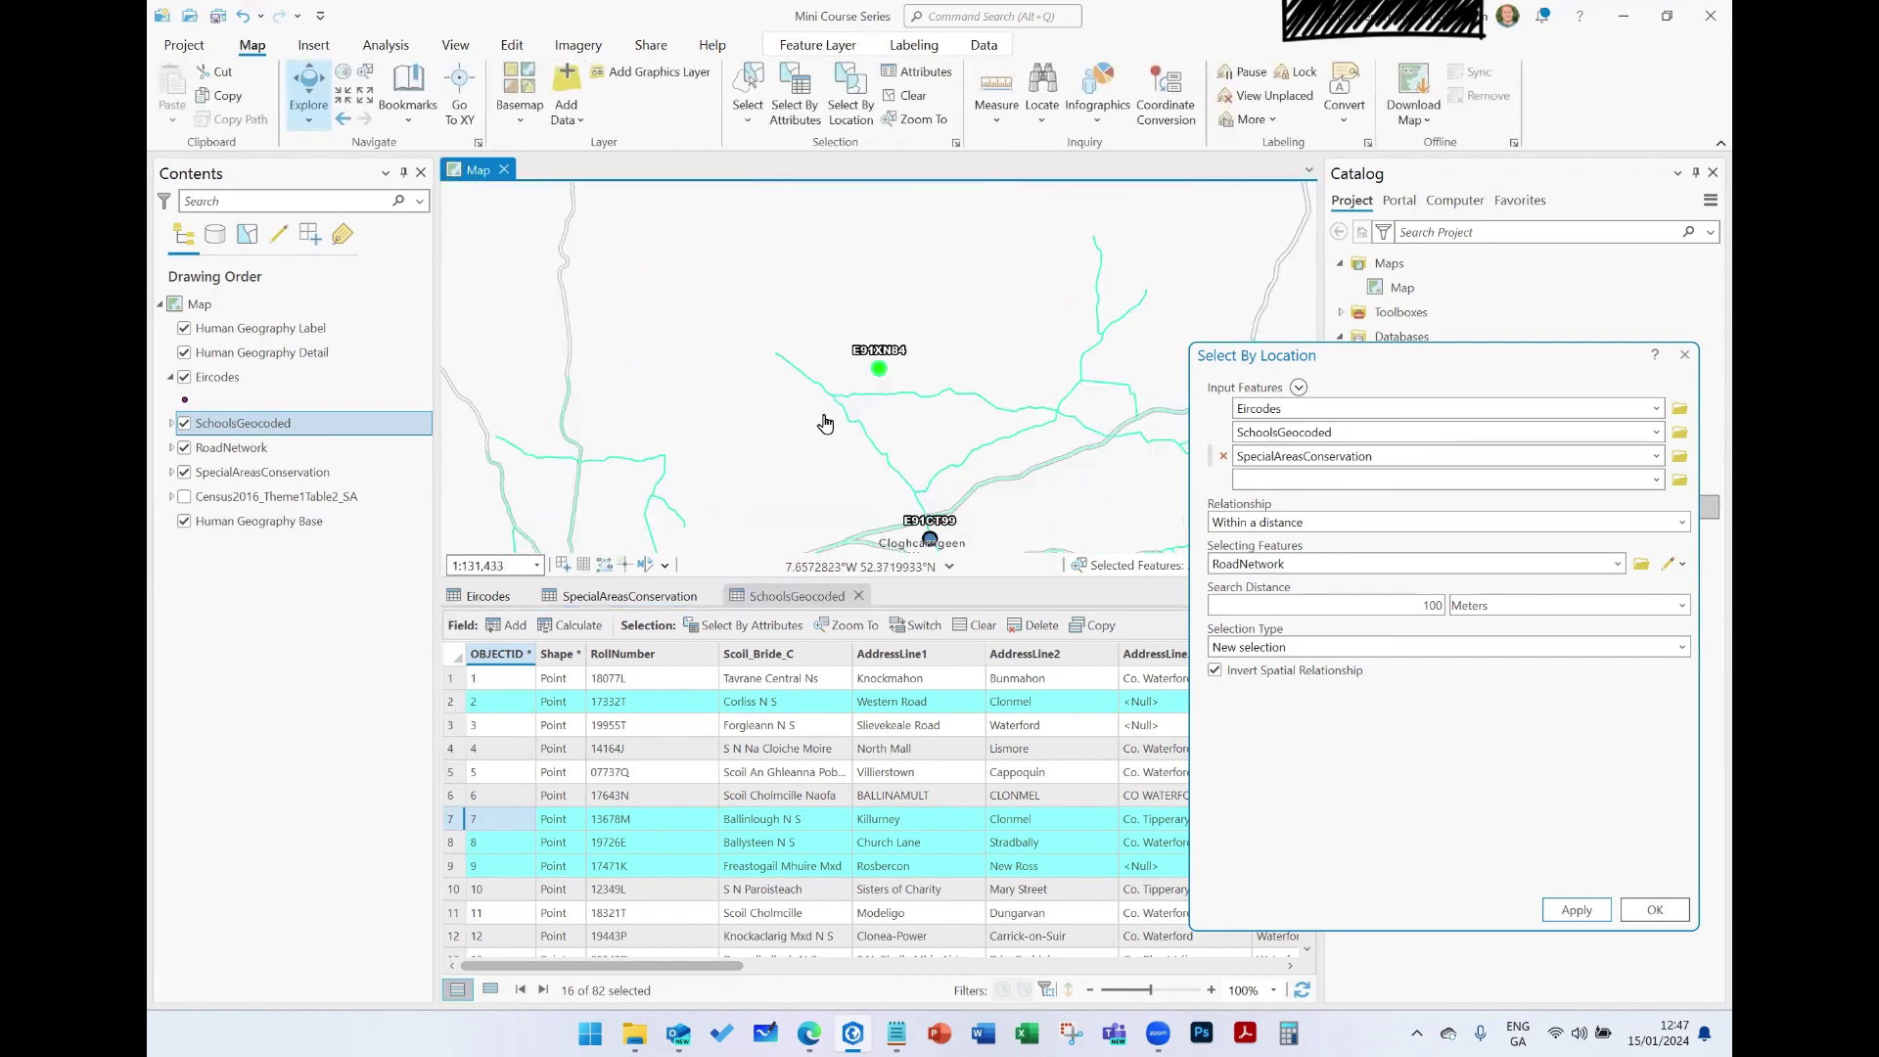
Step: Close the SchoolsGeocoded, SpecialAreasConservation and Eircodes attribute tables
{"action": "scroll", "coordinate": [880, 379], "scroll_direction": "up", "scroll_amount": 3}
{"action": "scroll", "coordinate": [881, 379], "scroll_direction": "down", "scroll_amount": 2}
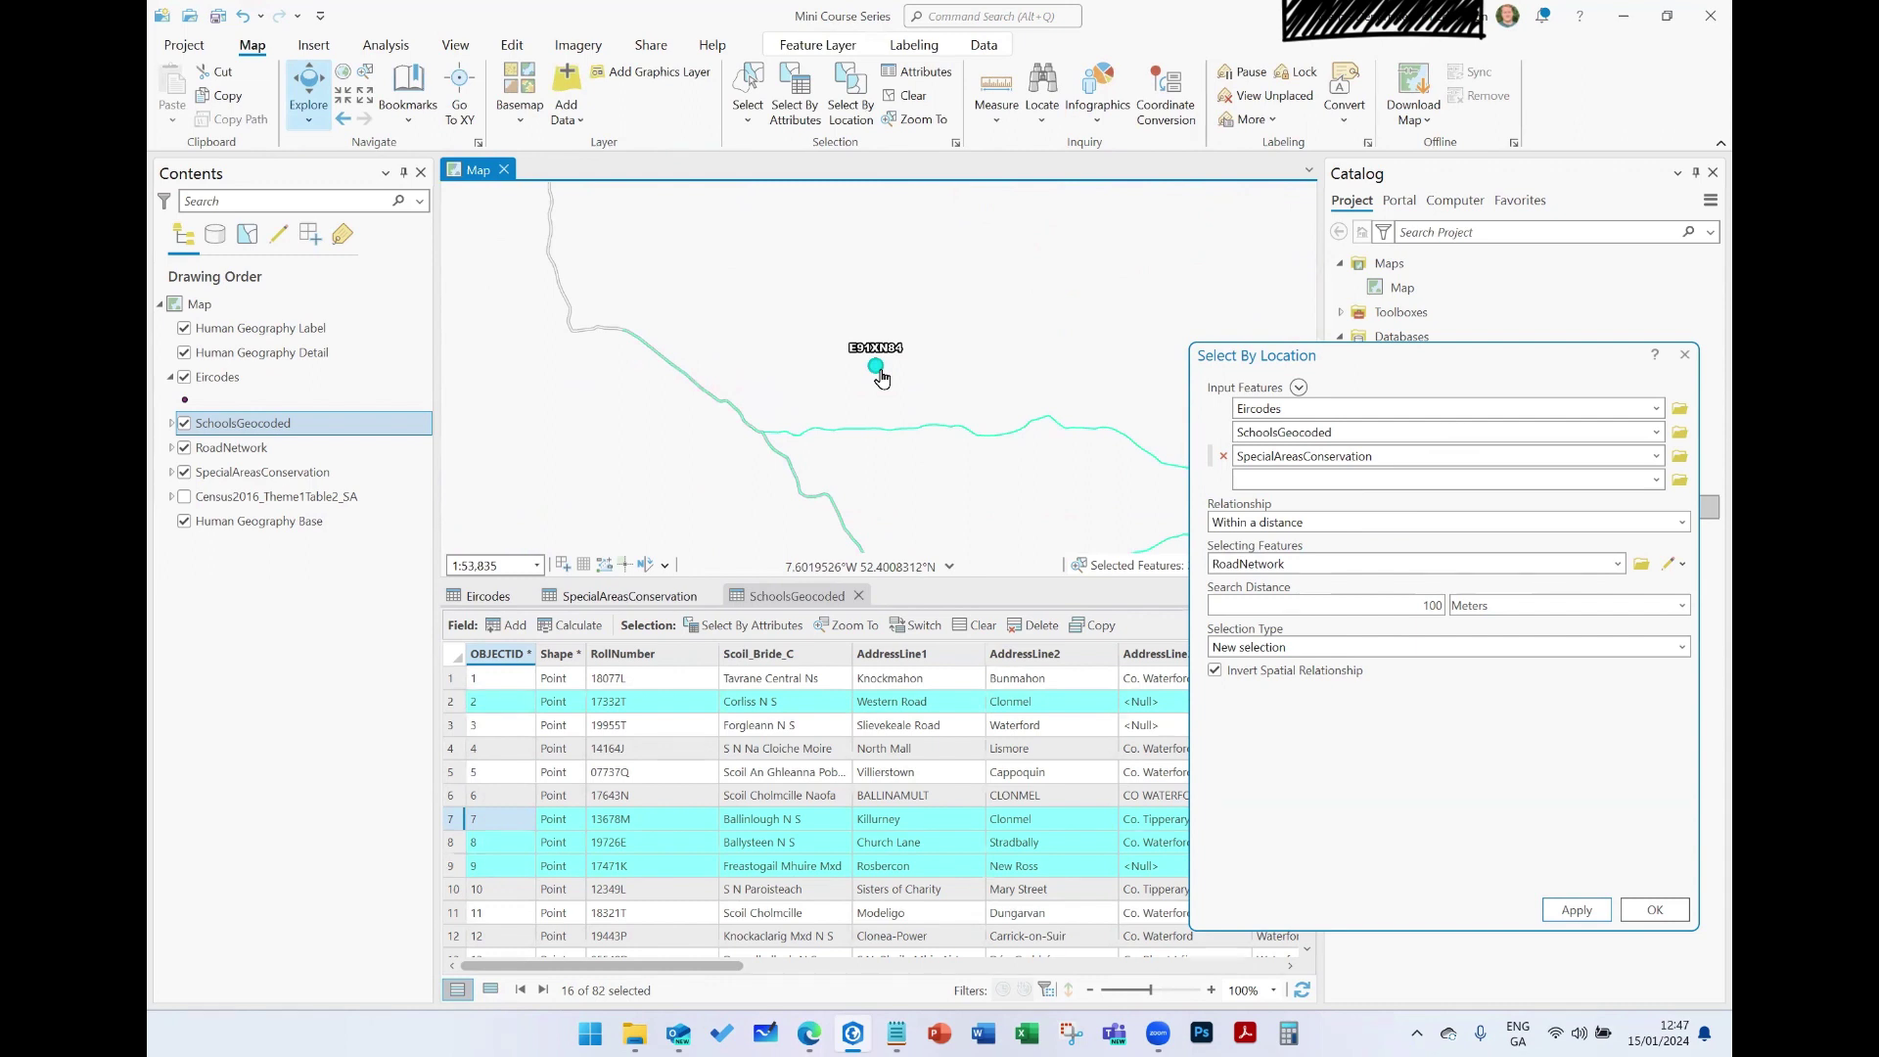
{"action": "left_click", "coordinate": [858, 596]}
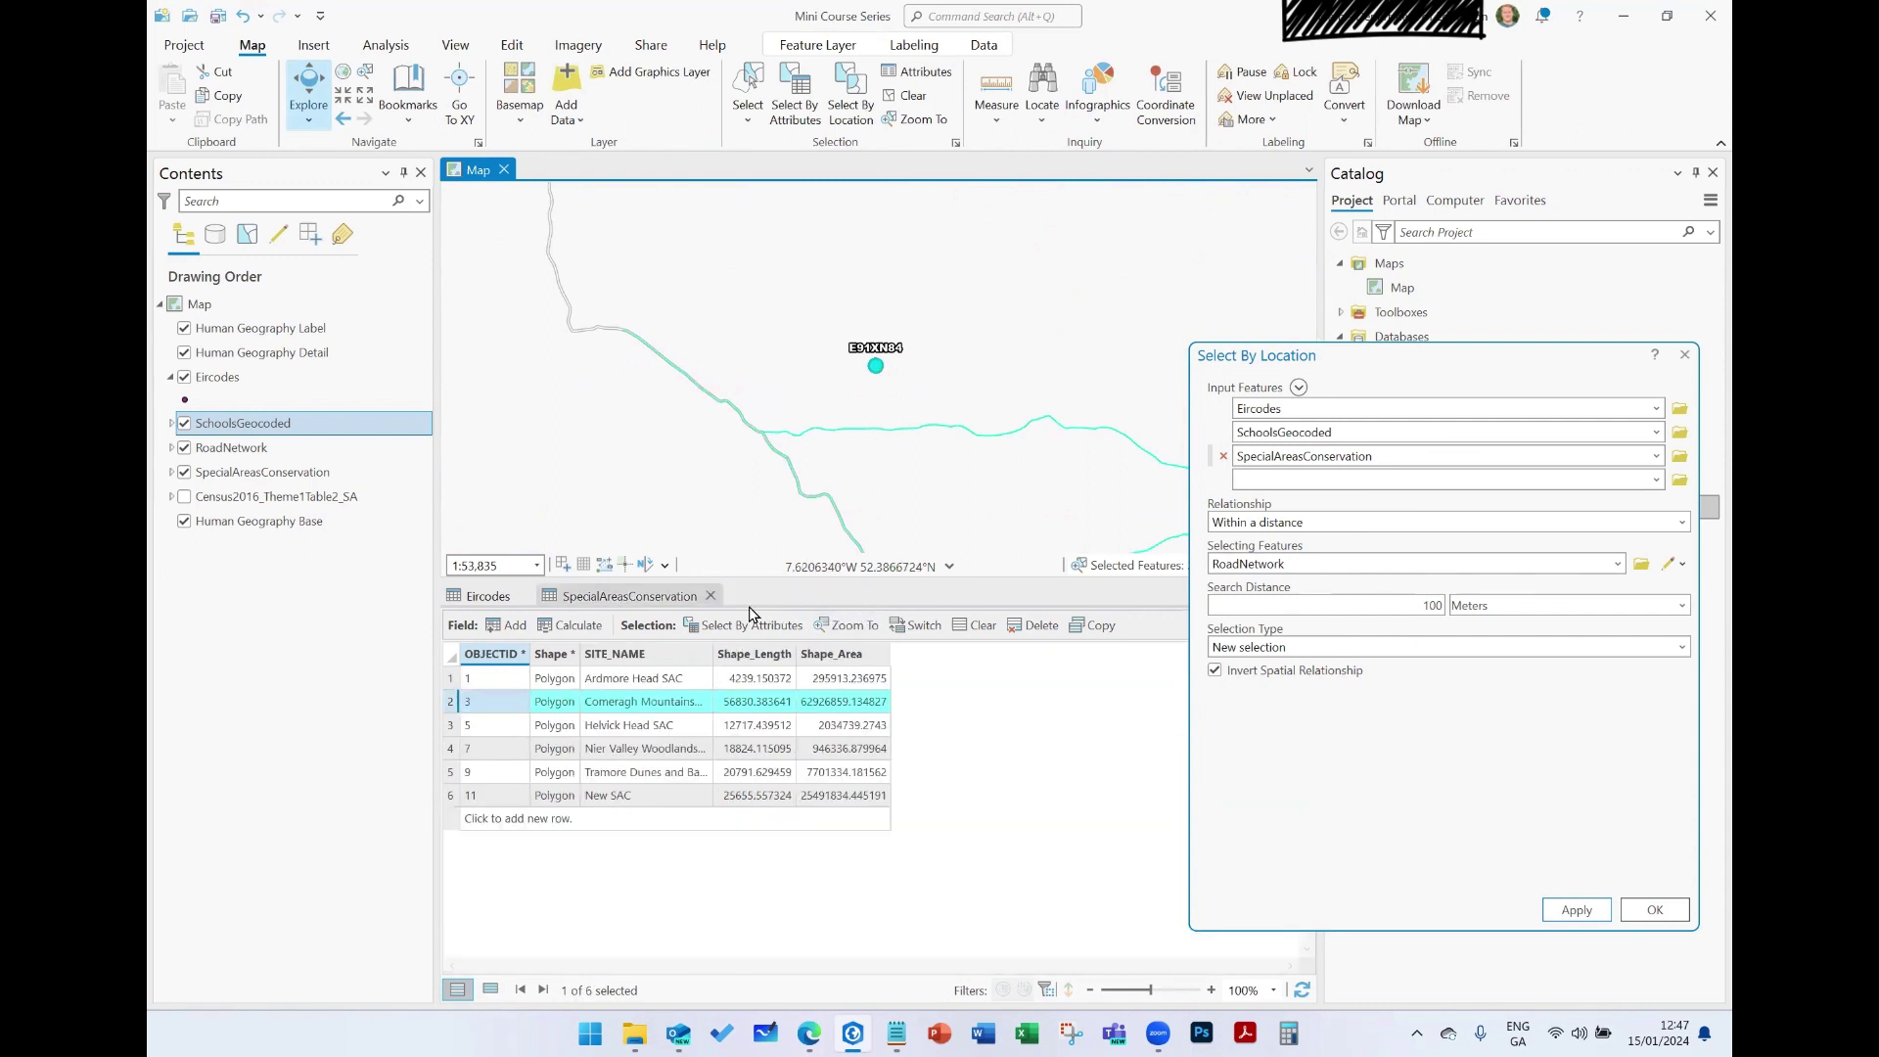
{"action": "left_click", "coordinate": [691, 596]}
{"action": "left_click", "coordinate": [525, 596]}
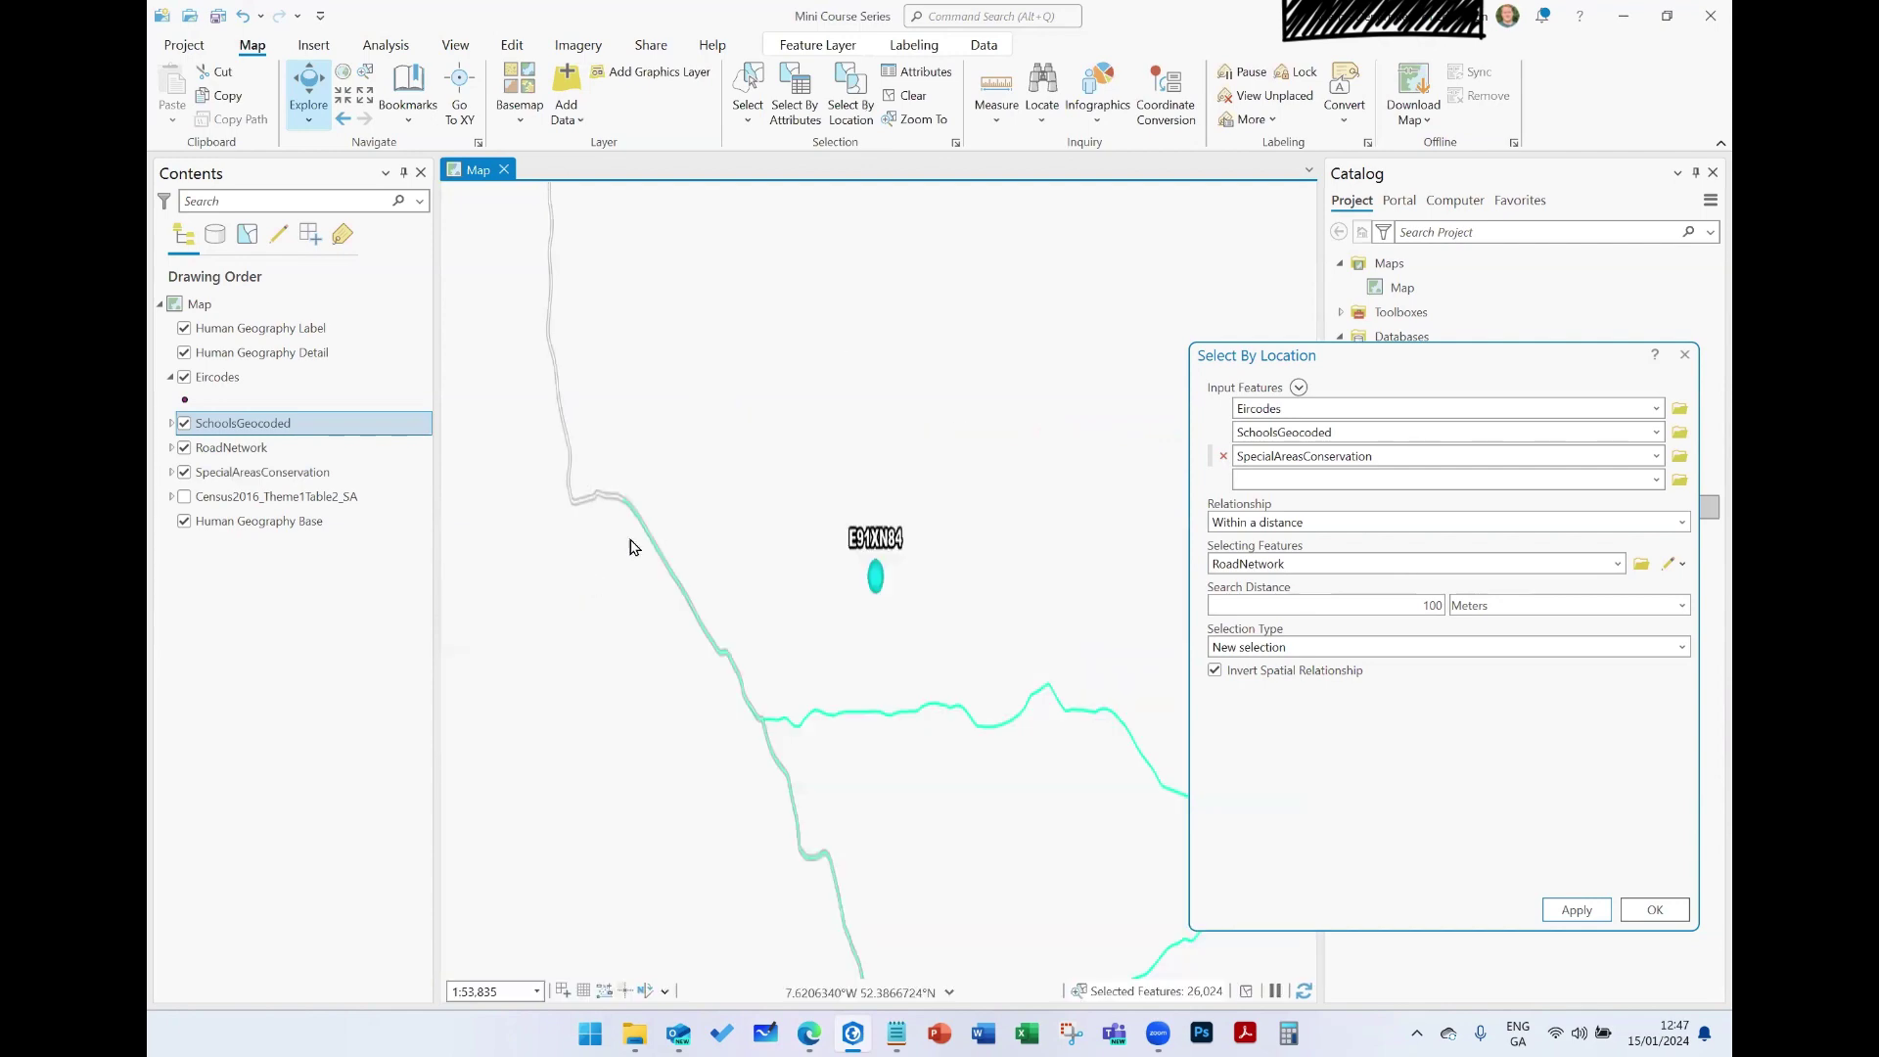
{"action": "scroll", "coordinate": [920, 508], "scroll_direction": "down", "scroll_amount": 3}
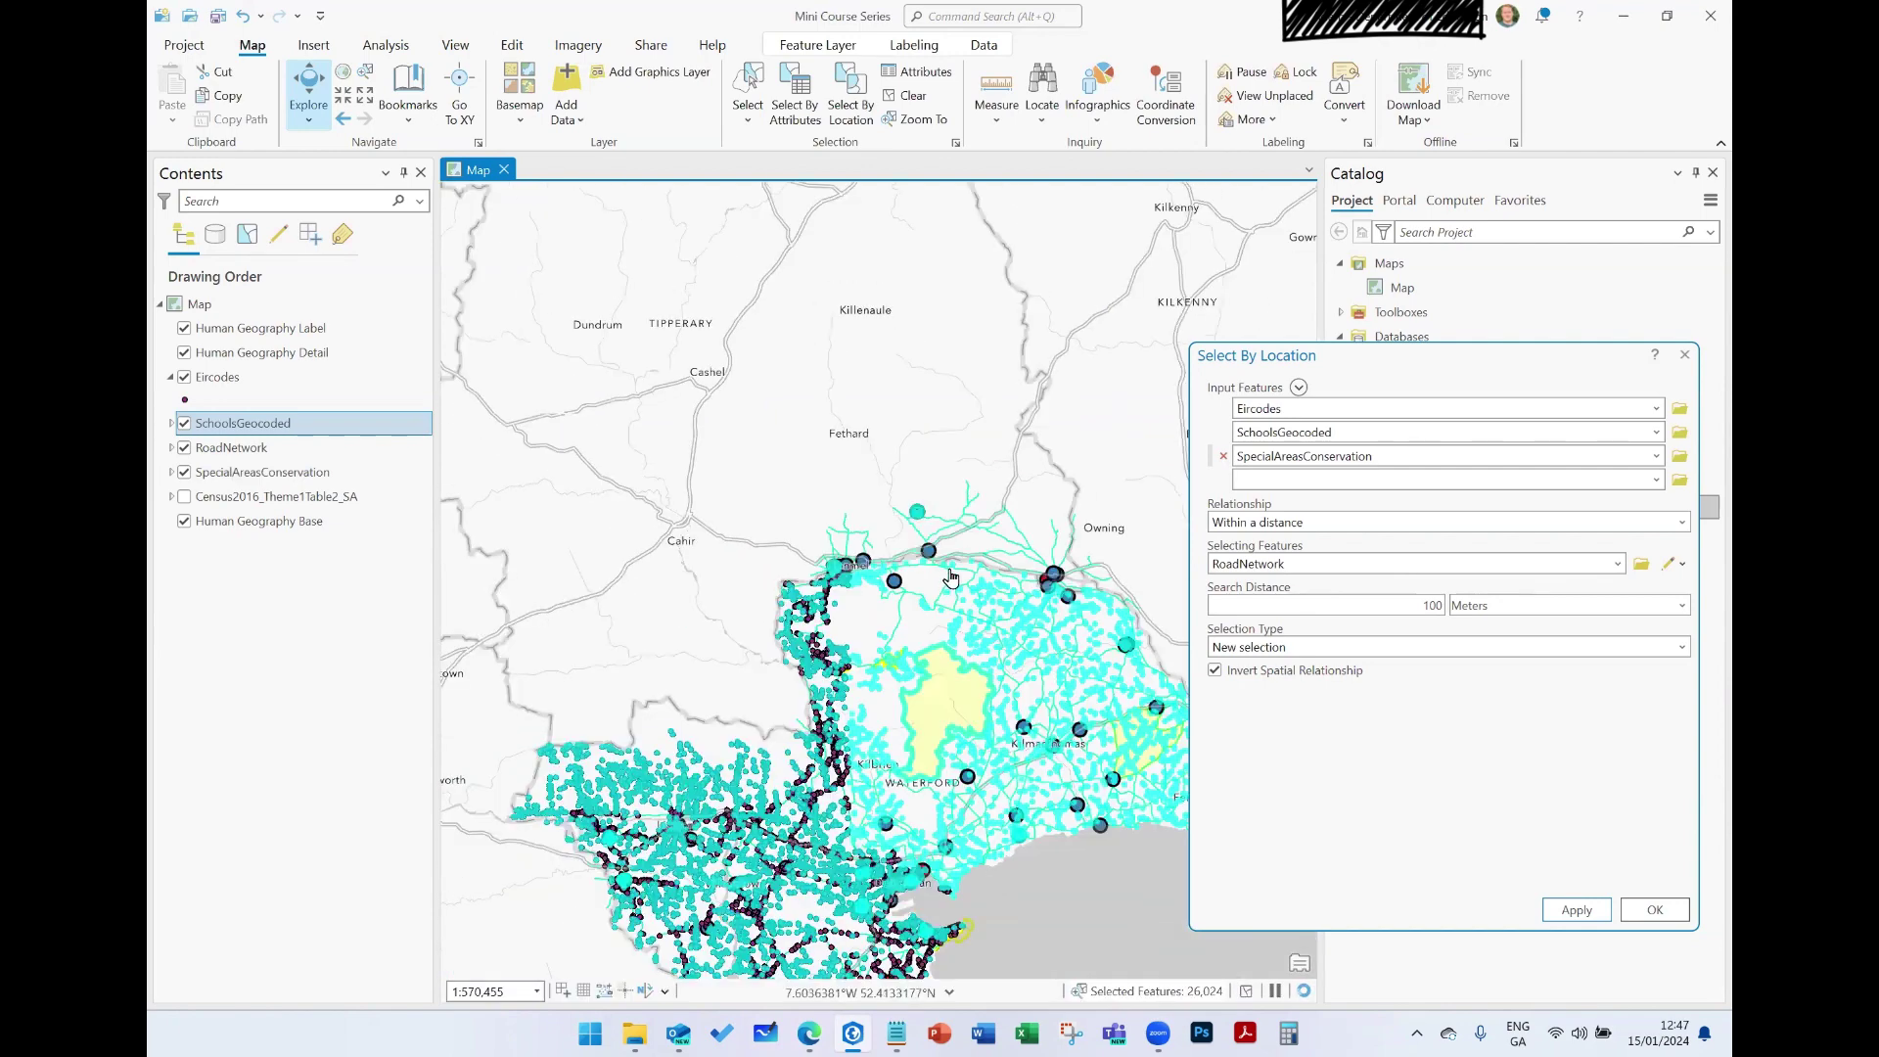
{"action": "scroll", "coordinate": [949, 577], "scroll_direction": "down", "scroll_amount": 2}
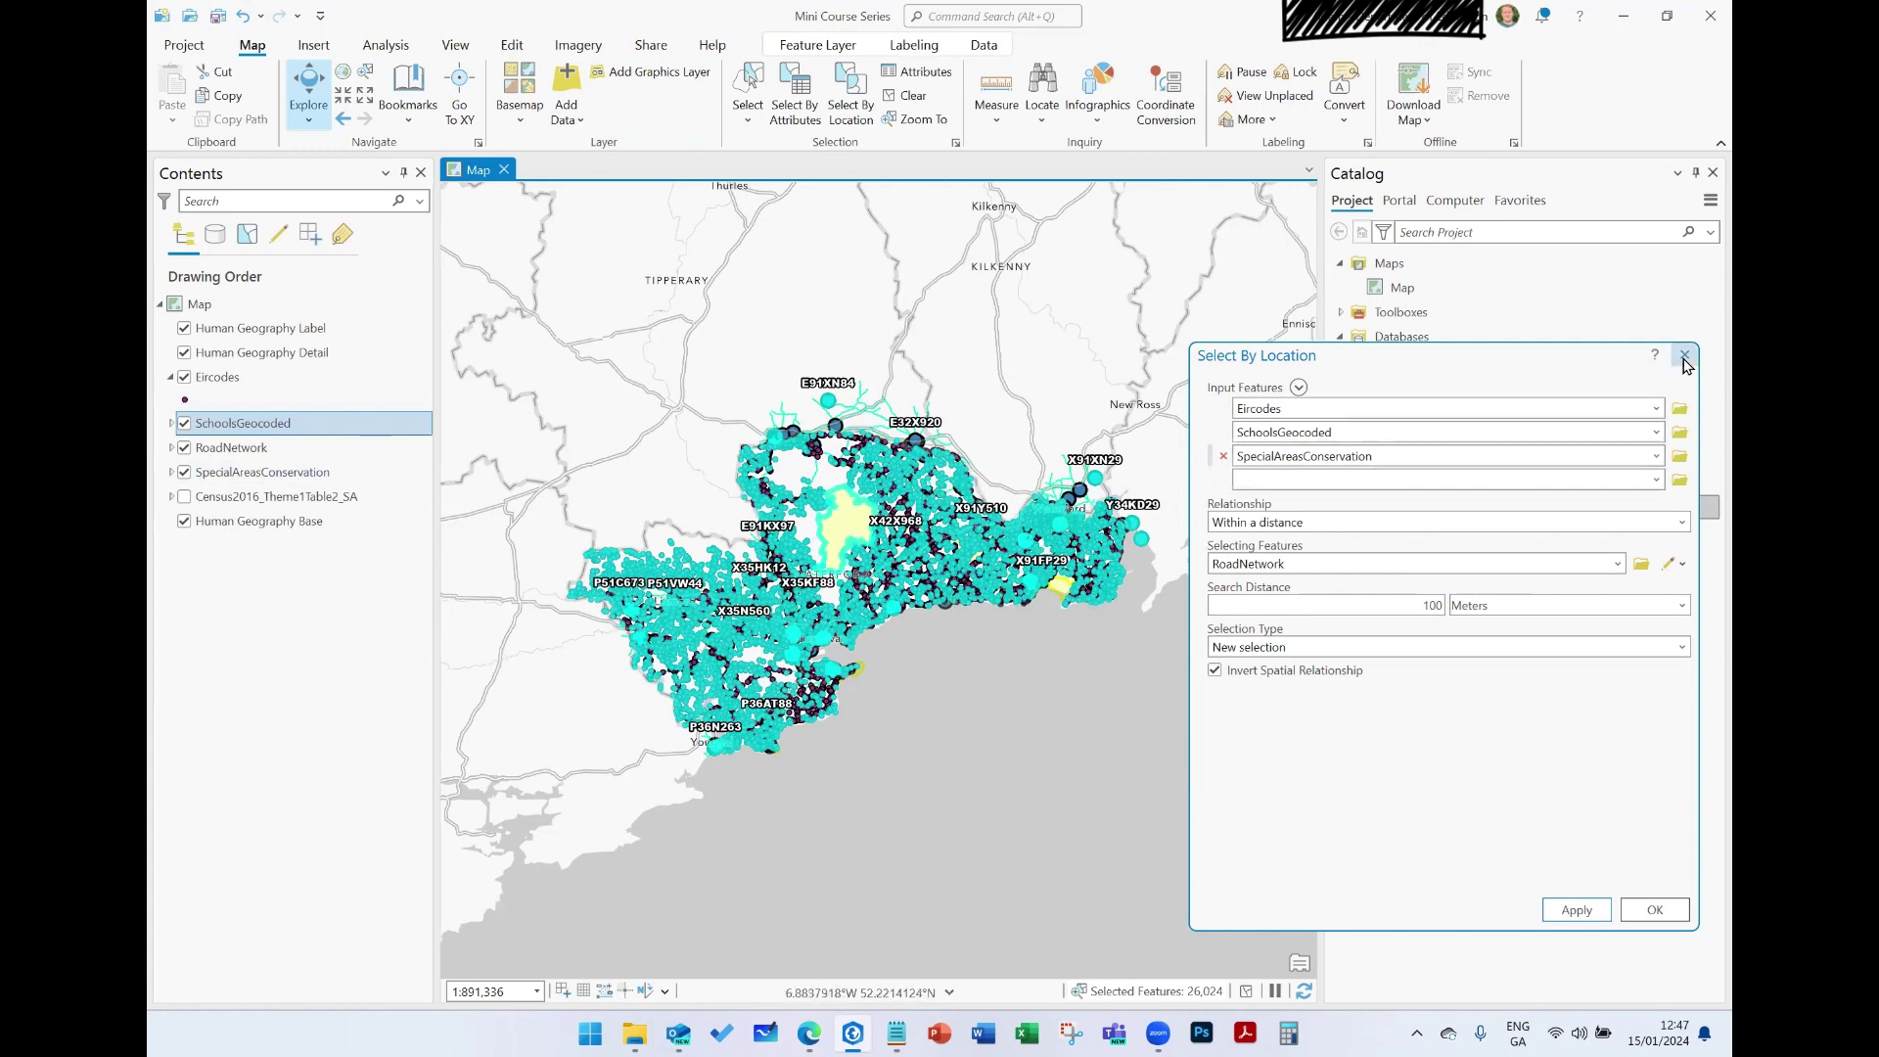
Step: Close Select By Location, clear all selections, and save the project
{"action": "key", "text": "Escape"}
{"action": "left_click", "coordinate": [912, 94]}
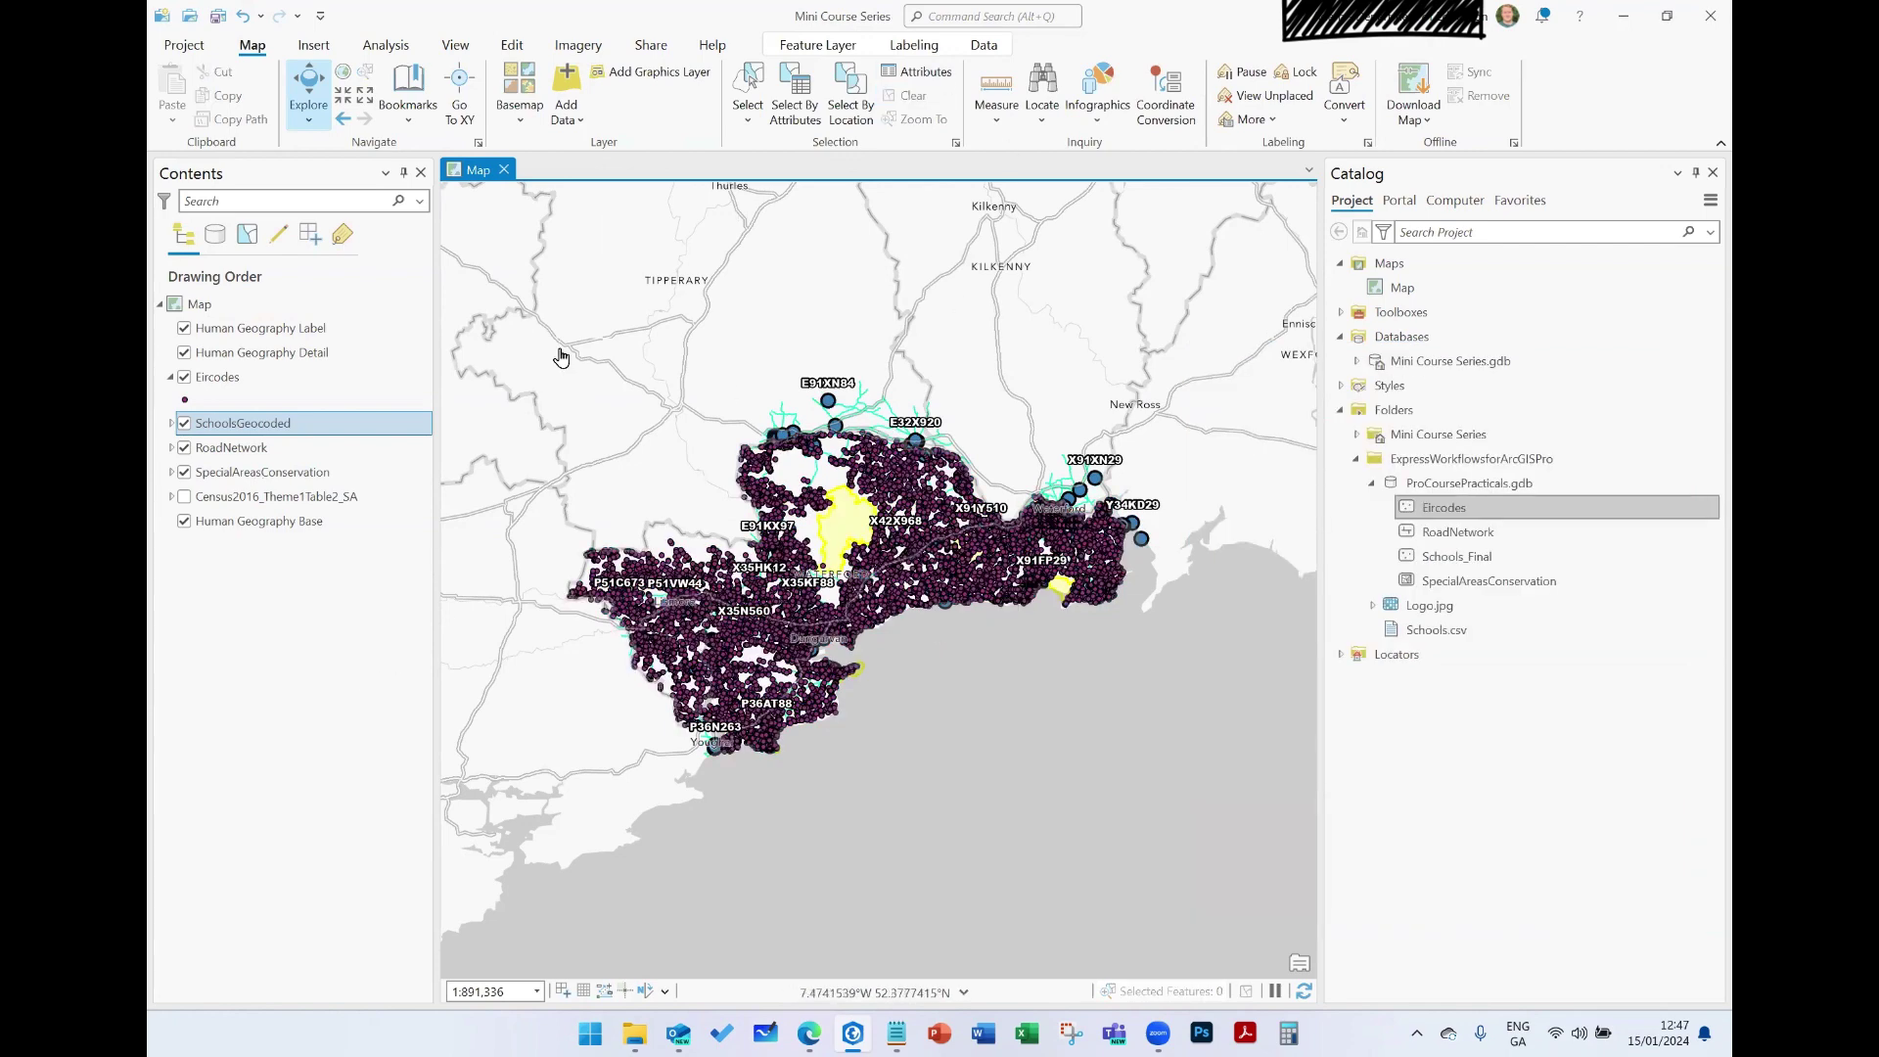
{"action": "left_click", "coordinate": [214, 18]}
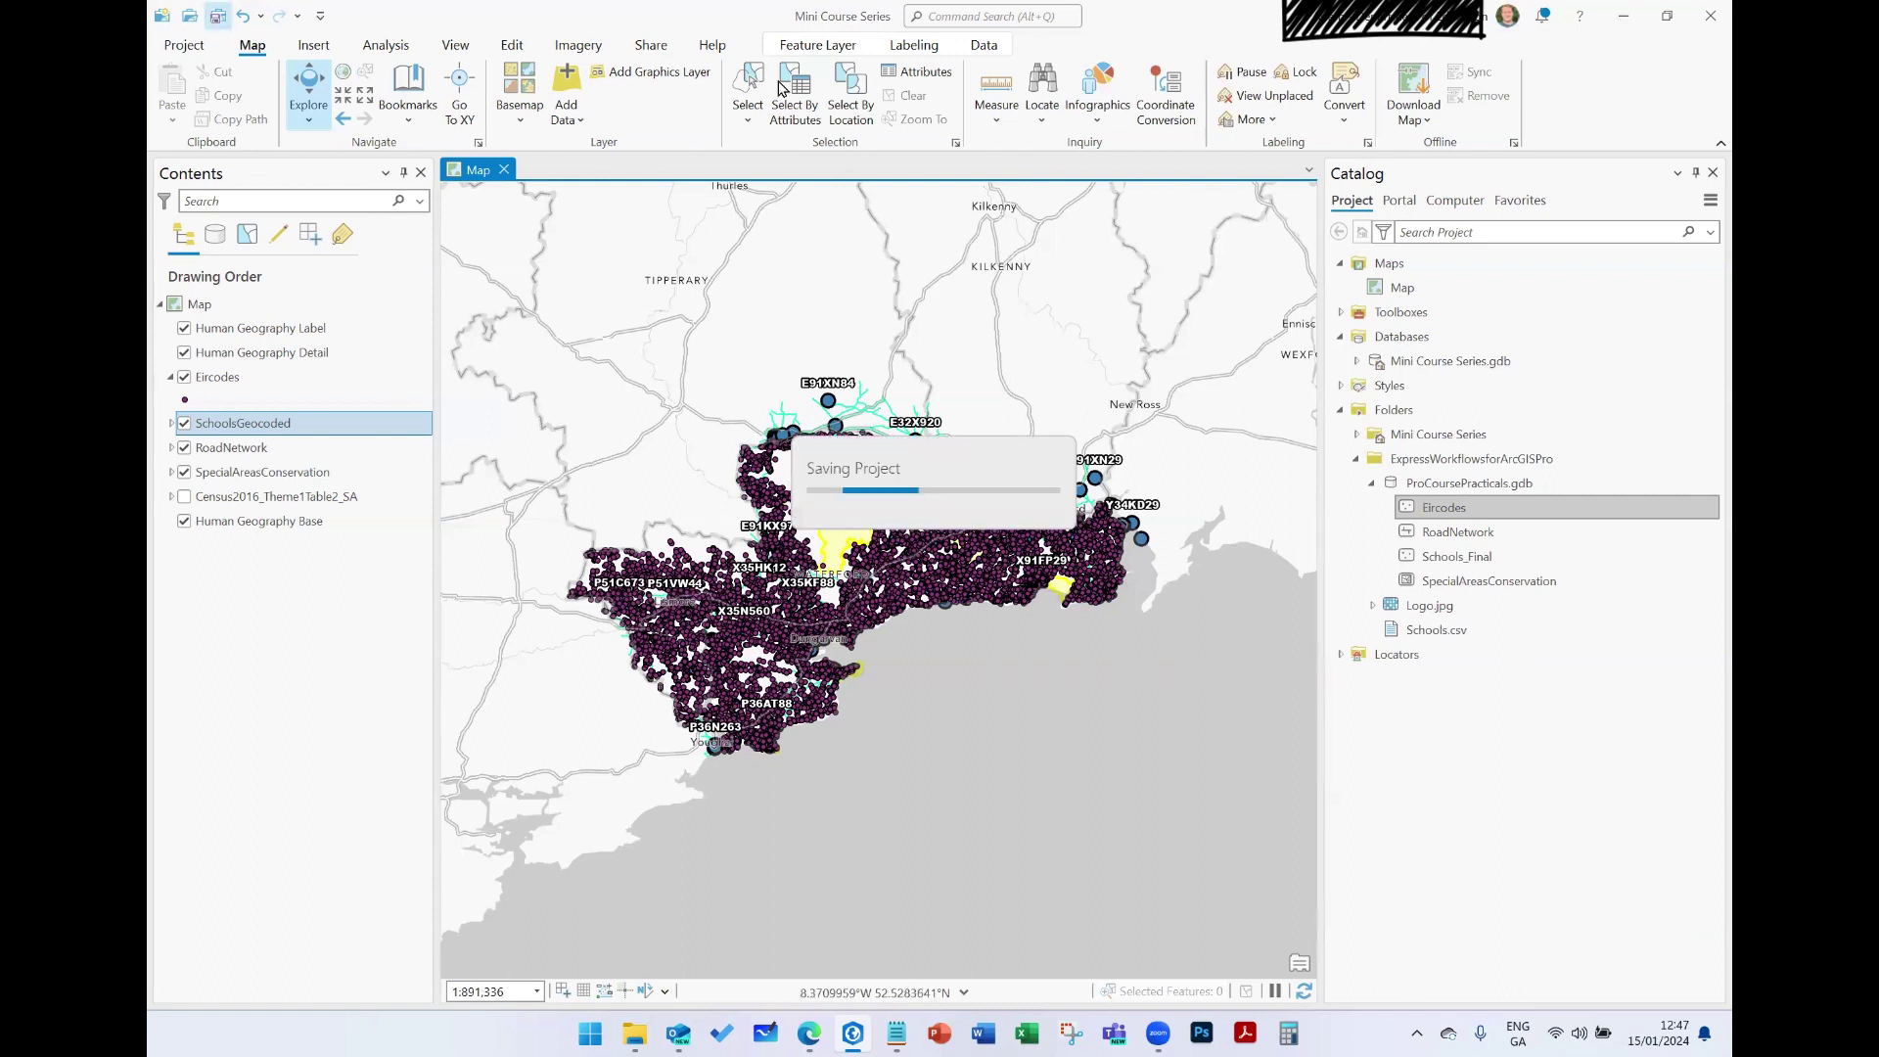